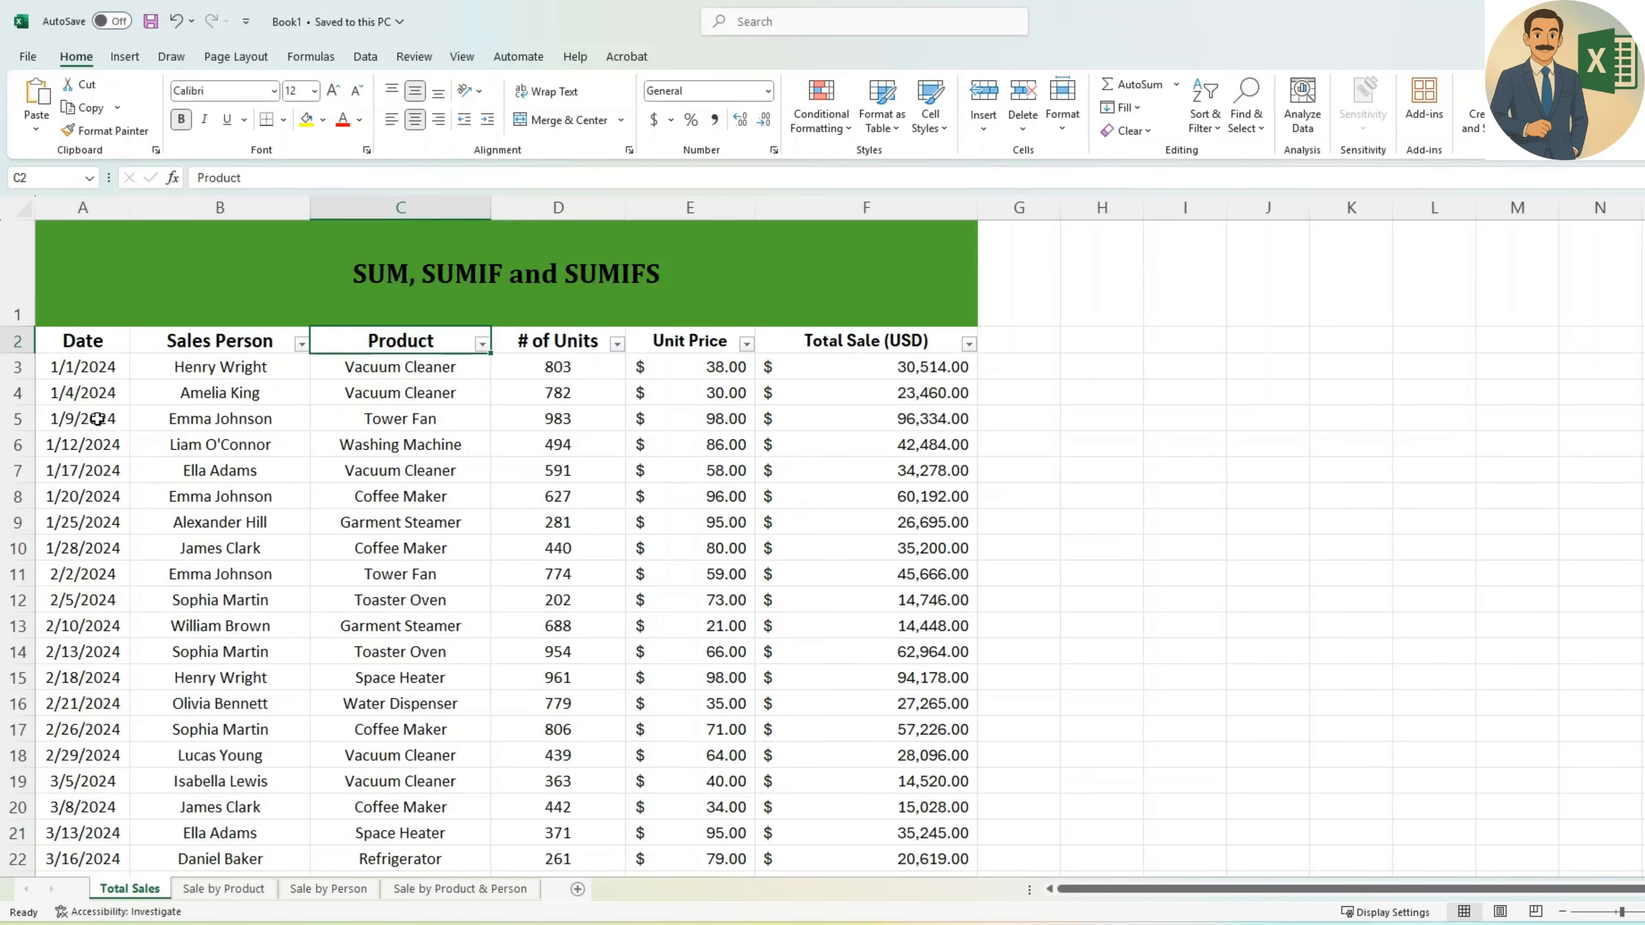
# - Look over the sales table's columns from Product to Total Sale (USD), including the extent of the data down to the Total row
pyautogui.press('Down')
pyautogui.press('Down')
pyautogui.press('Down')
pyautogui.press('Up')
pyautogui.press('Up')
pyautogui.press('Up')
pyautogui.press('Right')
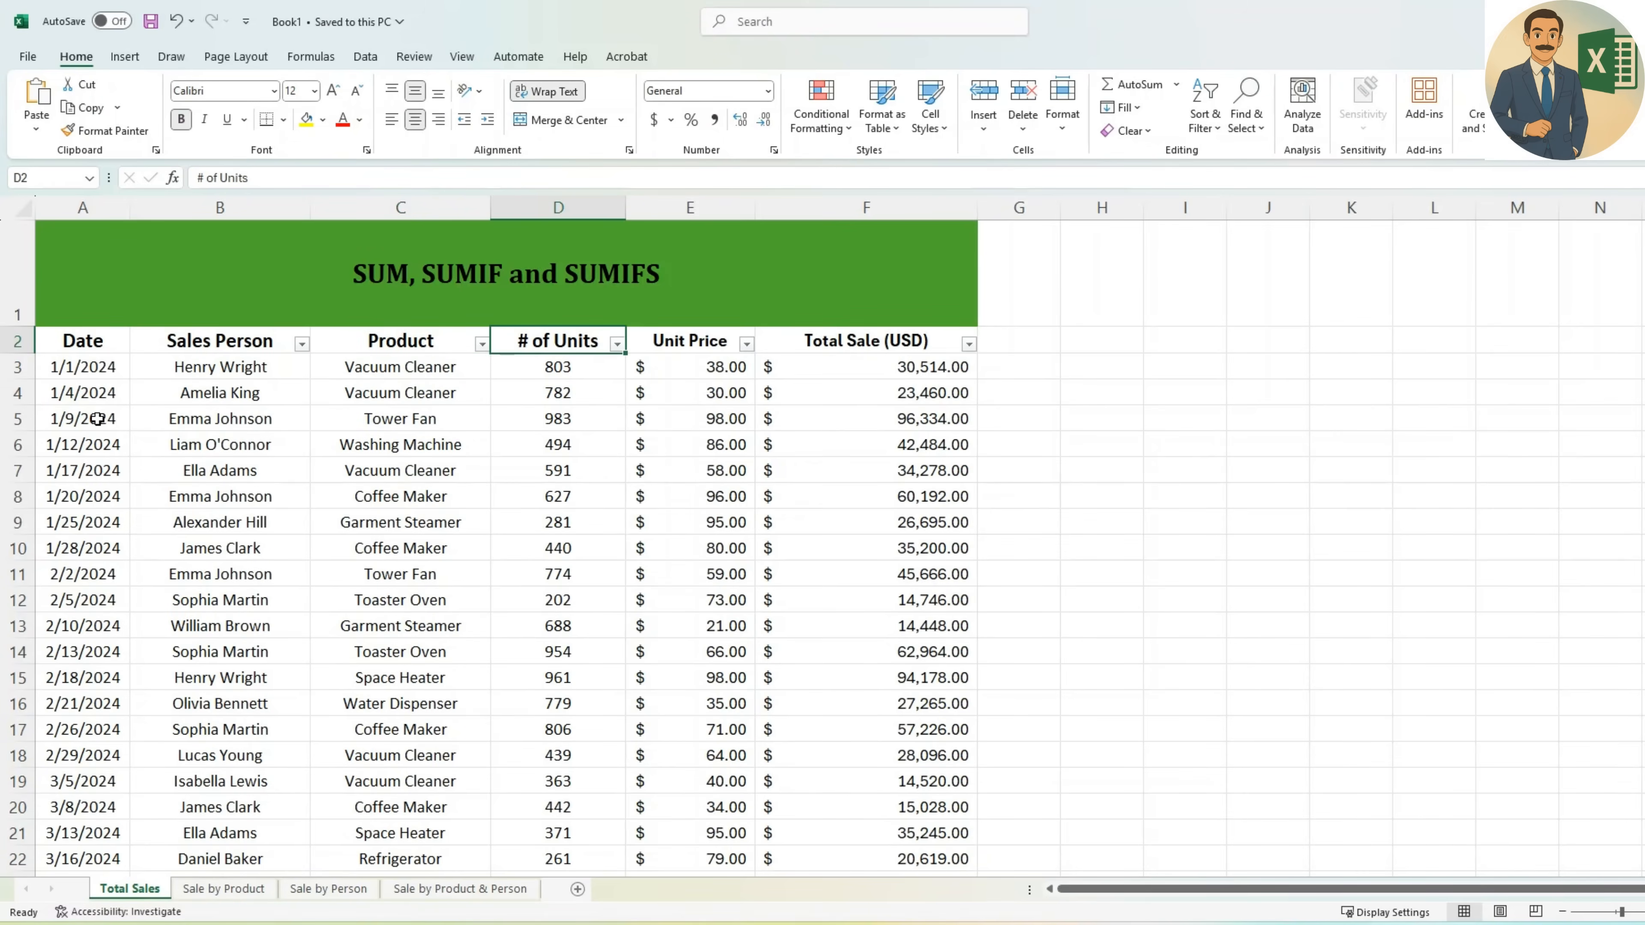
pyautogui.press('Down')
pyautogui.press('Up')
pyautogui.press('Right')
pyautogui.press('Down')
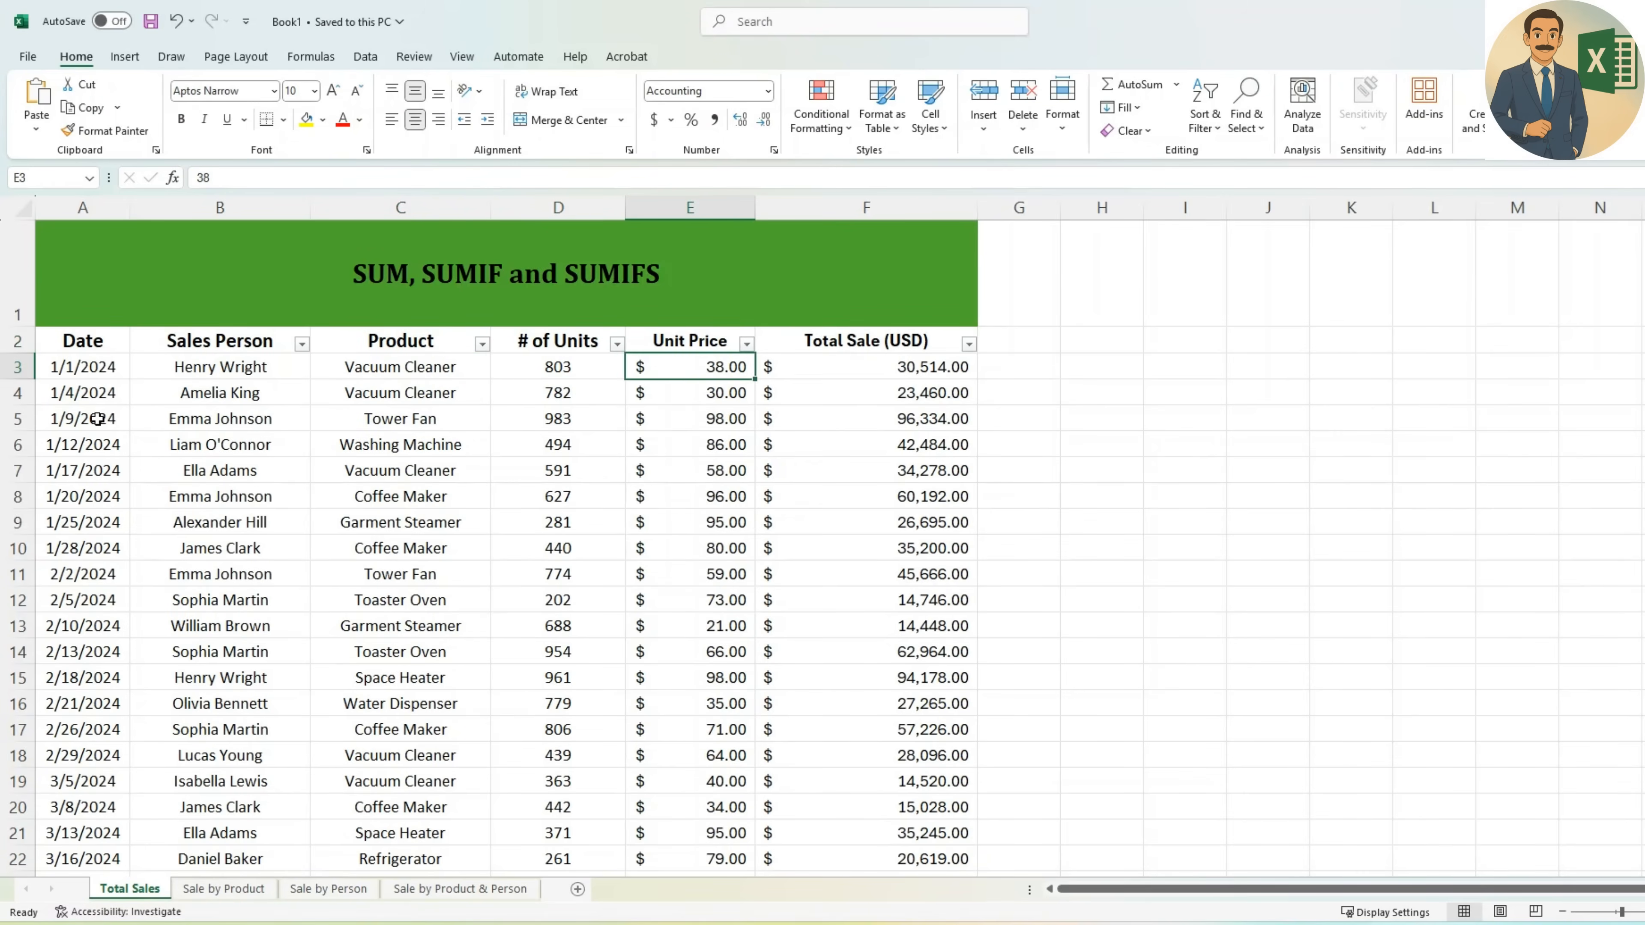
pyautogui.press('Left')
pyautogui.press('Left')
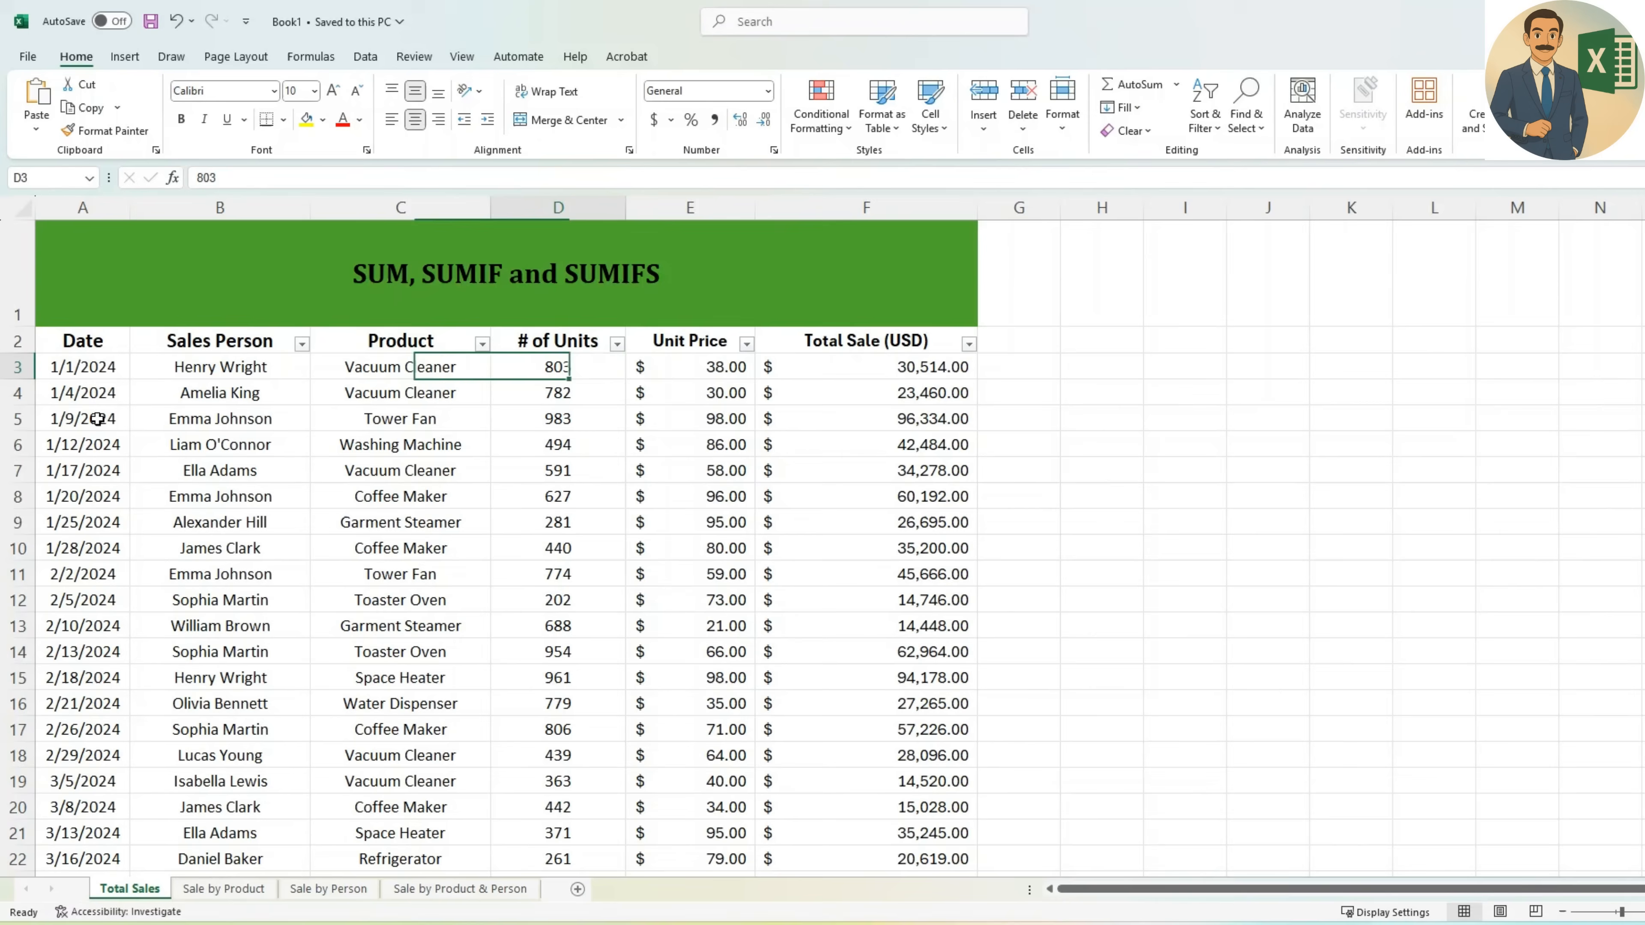
pyautogui.press('Right')
pyautogui.press('Right')
pyautogui.press('Right')
pyautogui.press('Left')
pyautogui.press('Left')
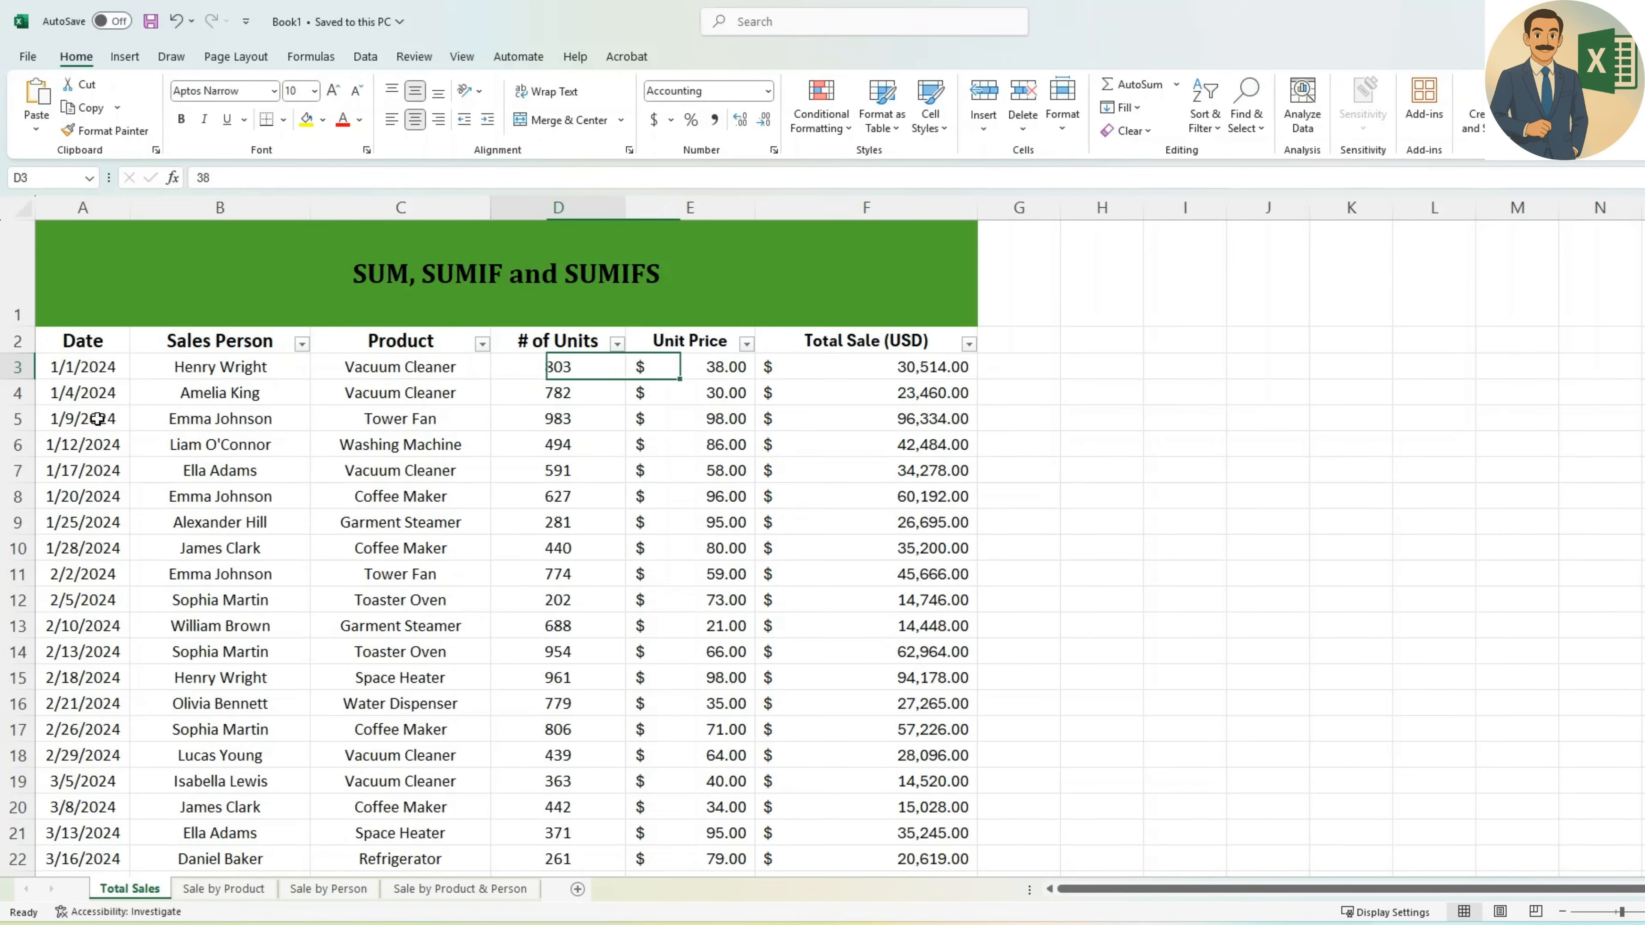
pyautogui.press('Left')
pyautogui.press('Right')
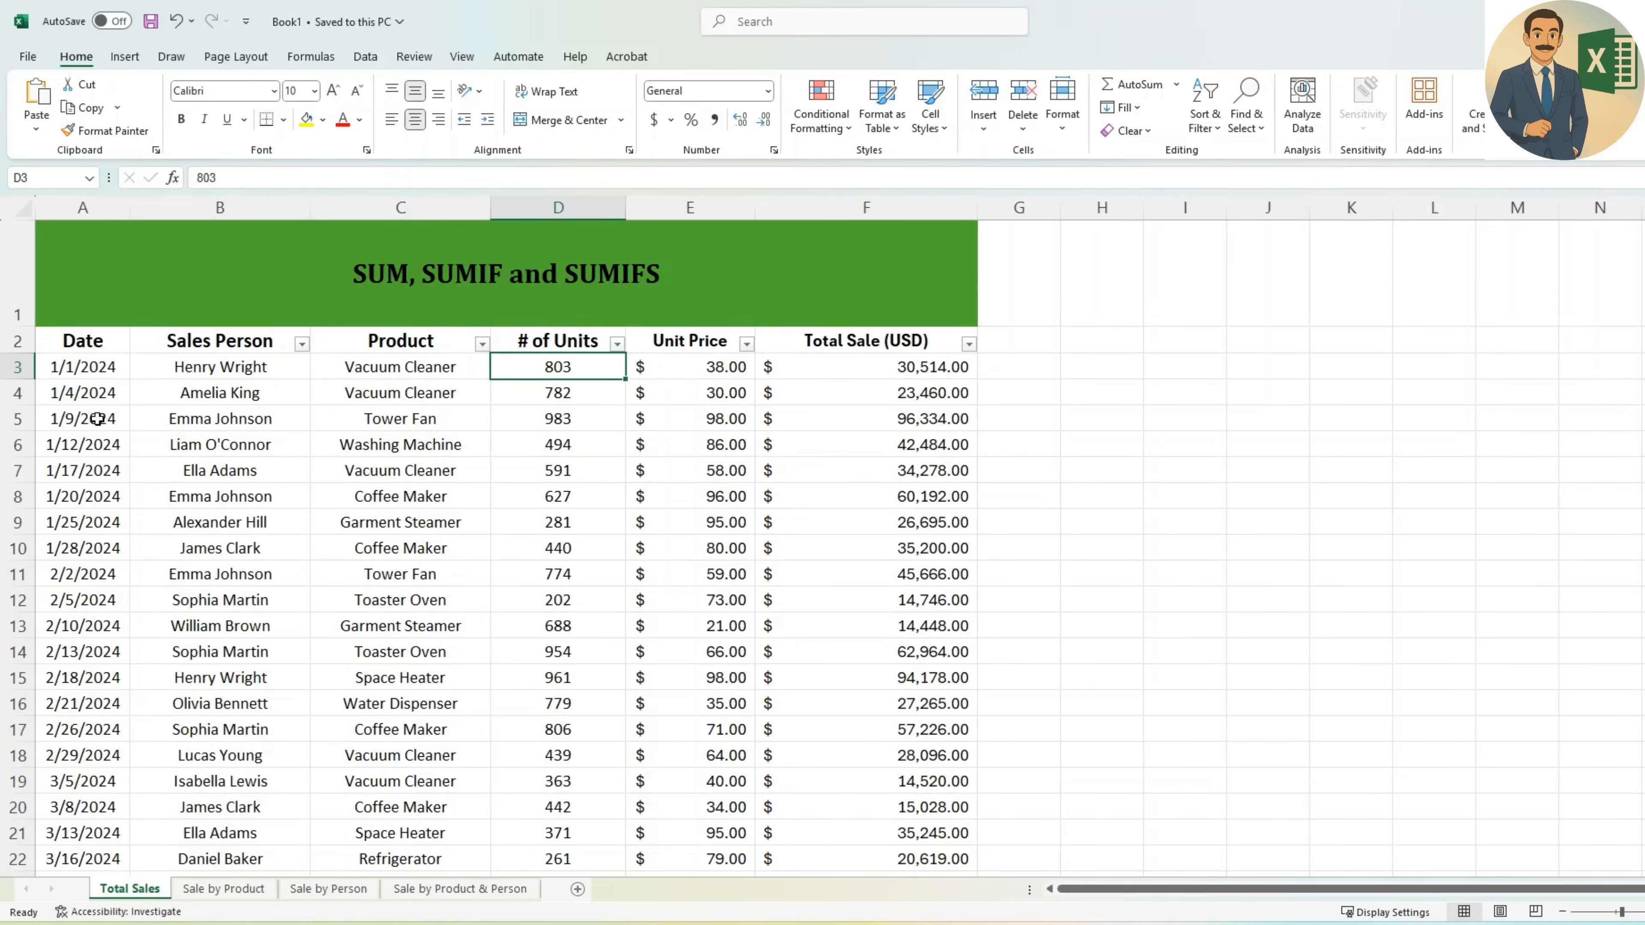
pyautogui.hotkey('ctrl', 'Down')
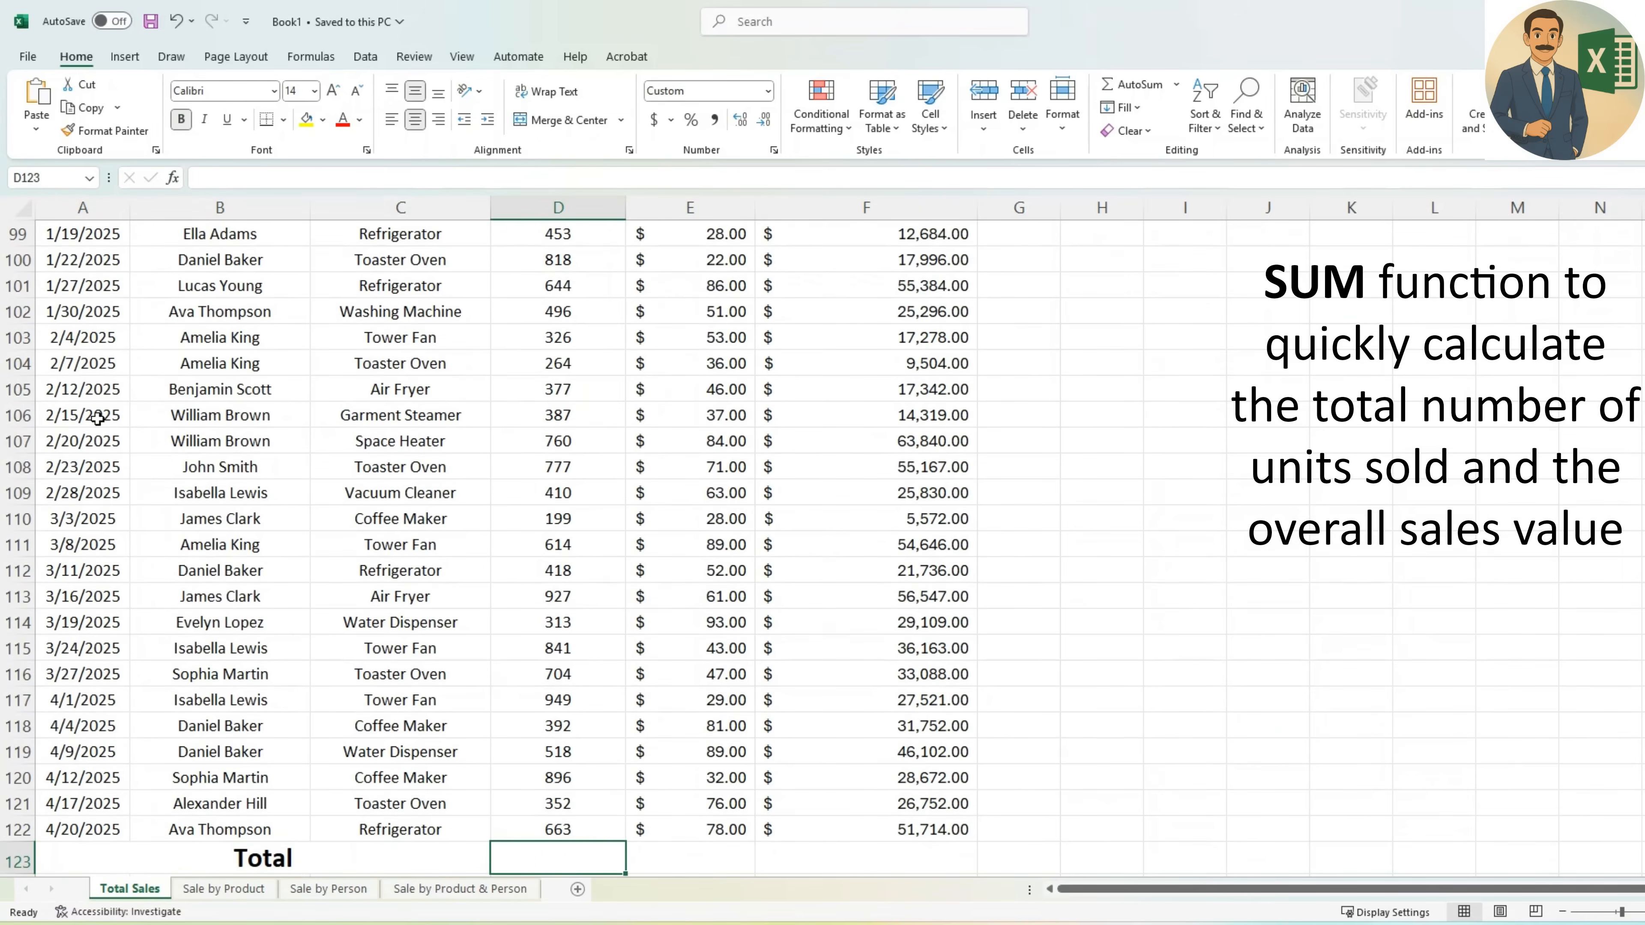
pyautogui.hotkey('ctrl', 'Up')
pyautogui.press('Right')
pyautogui.press('Right')
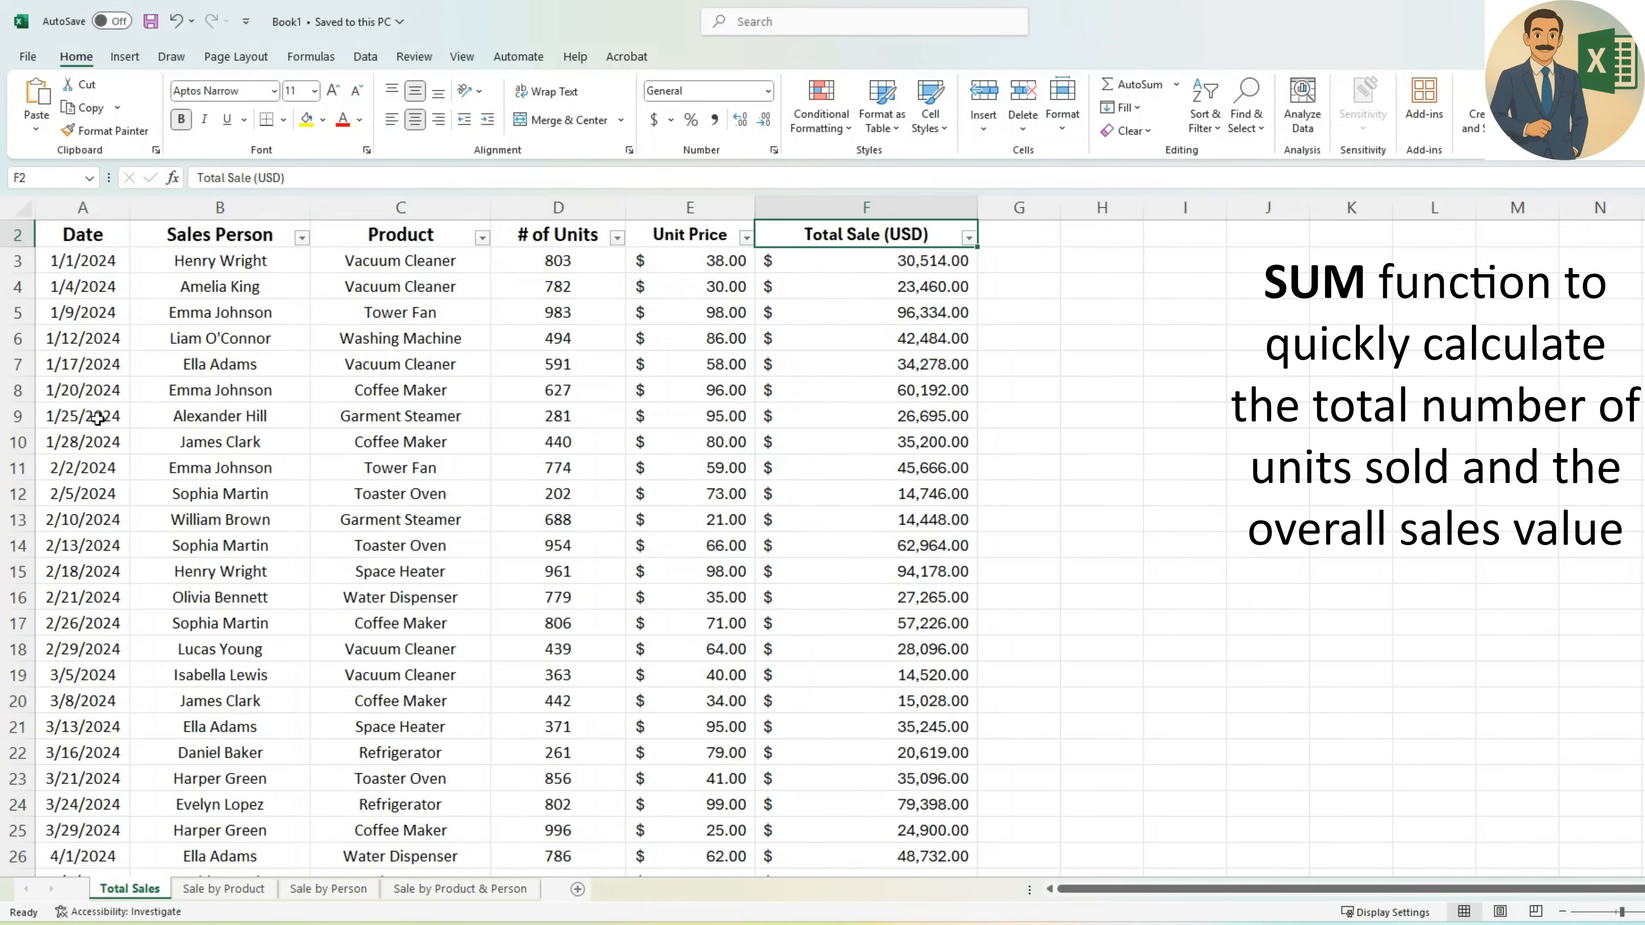
# - Total the # of Units column in the Total row (D123) with the formula =SUM(D3:D122)
pyautogui.hotkey('ctrl', 'Down')
pyautogui.press('Down')
pyautogui.press('Left')
pyautogui.press('Left')
pyautogui.scroll(-1, 98, 419)
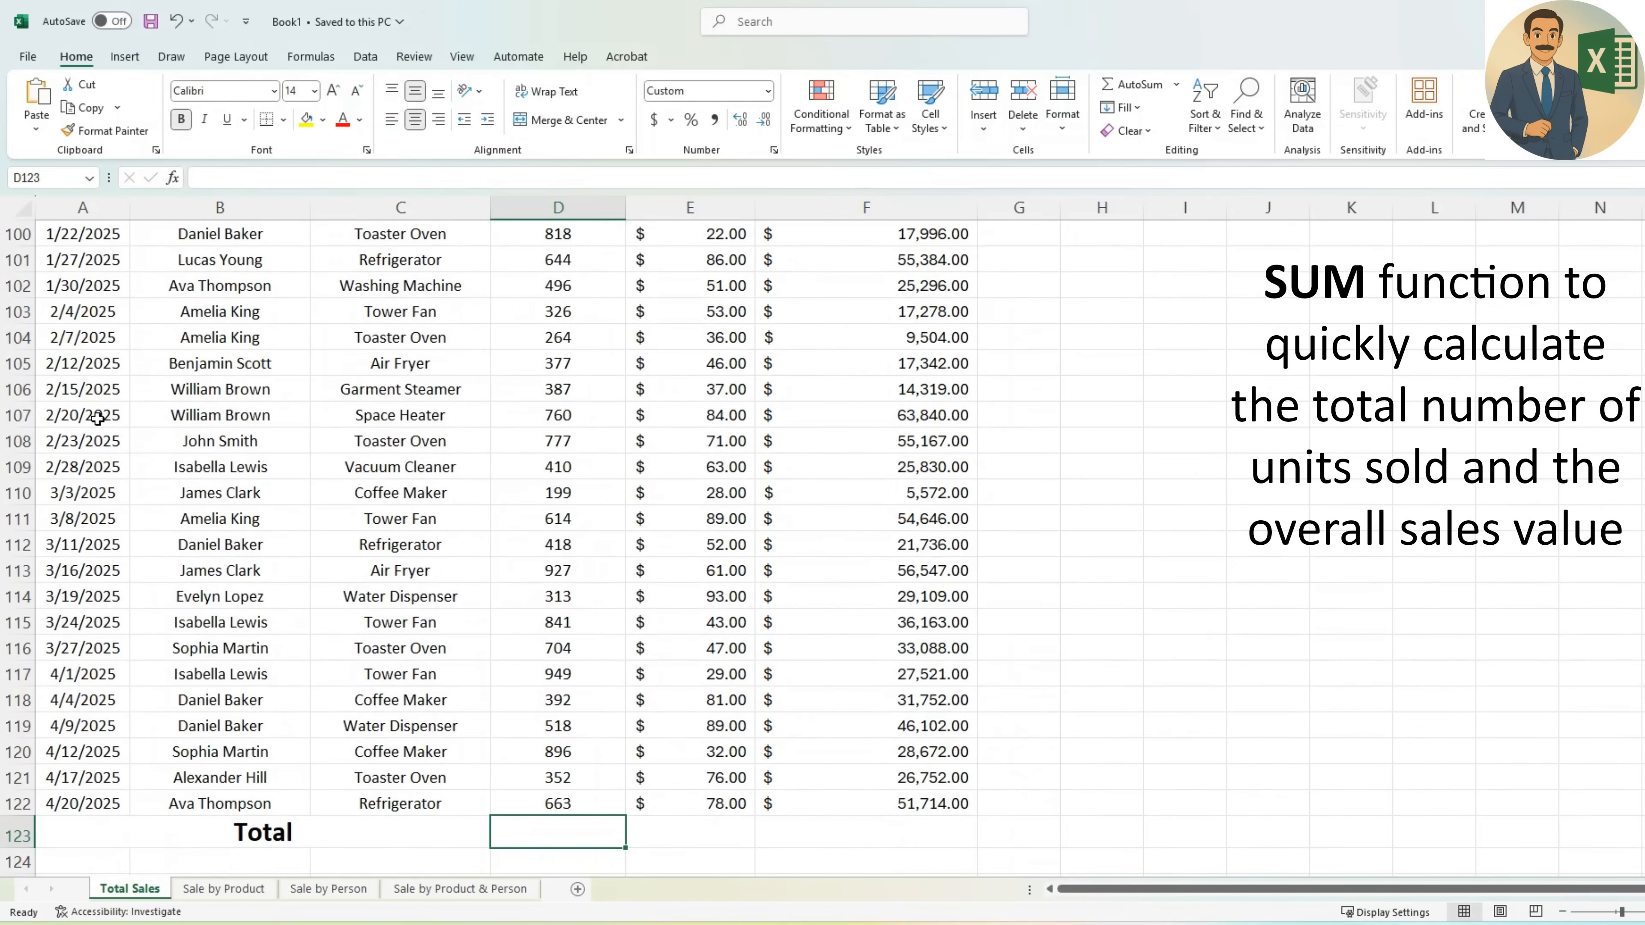
pyautogui.write('=SUM(')
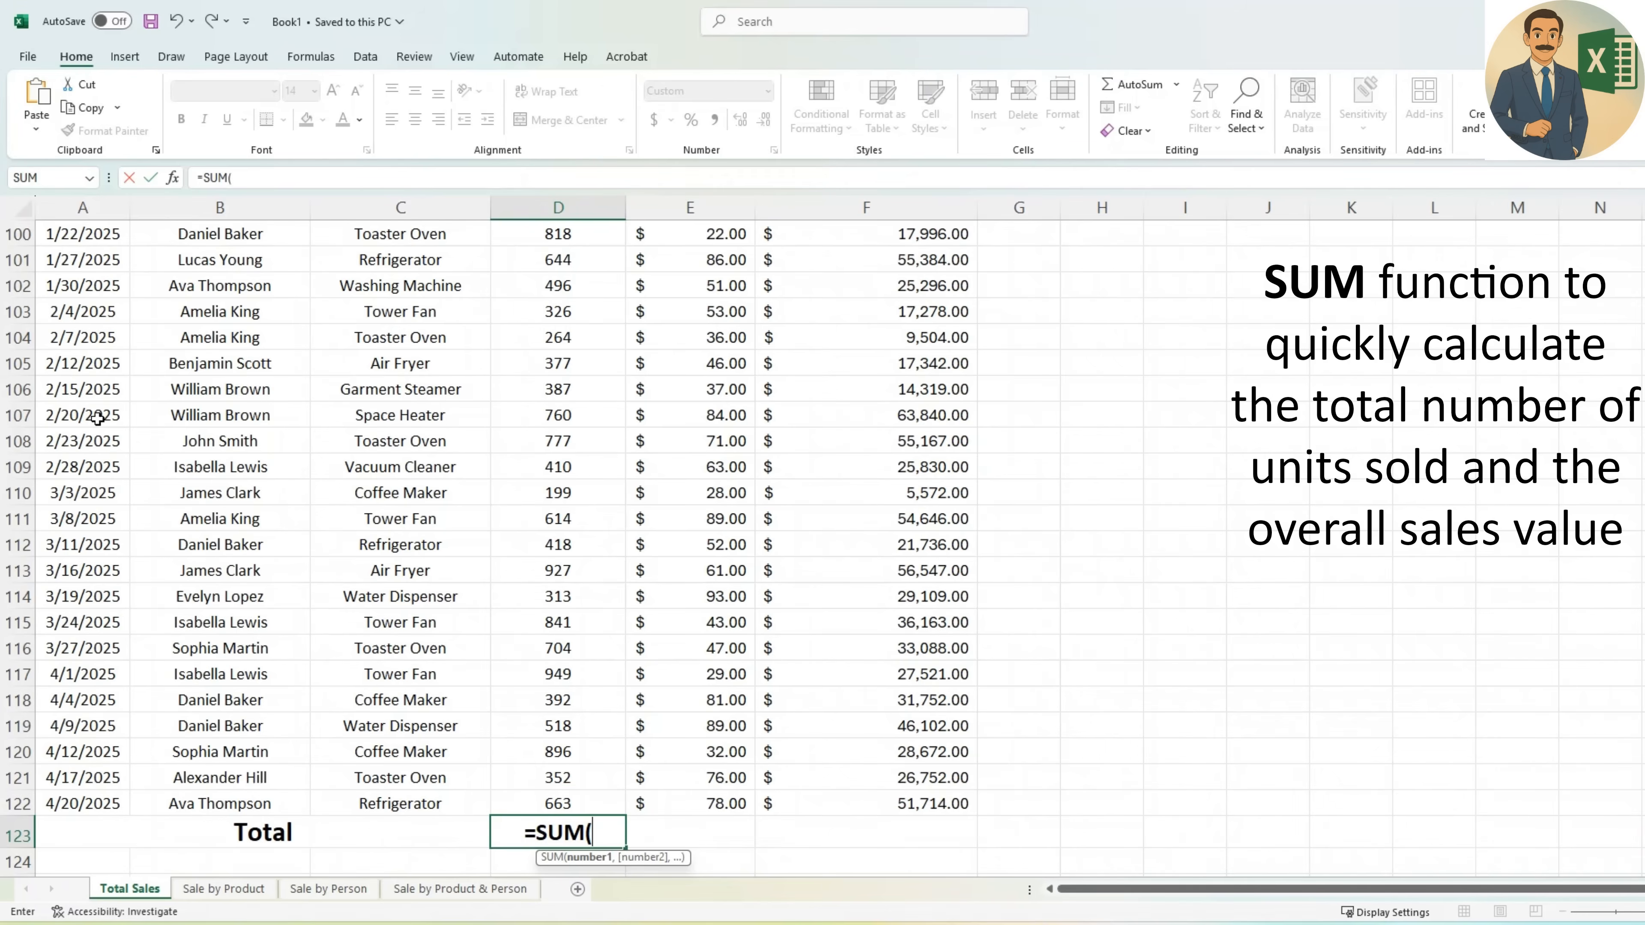
pyautogui.press('Up')
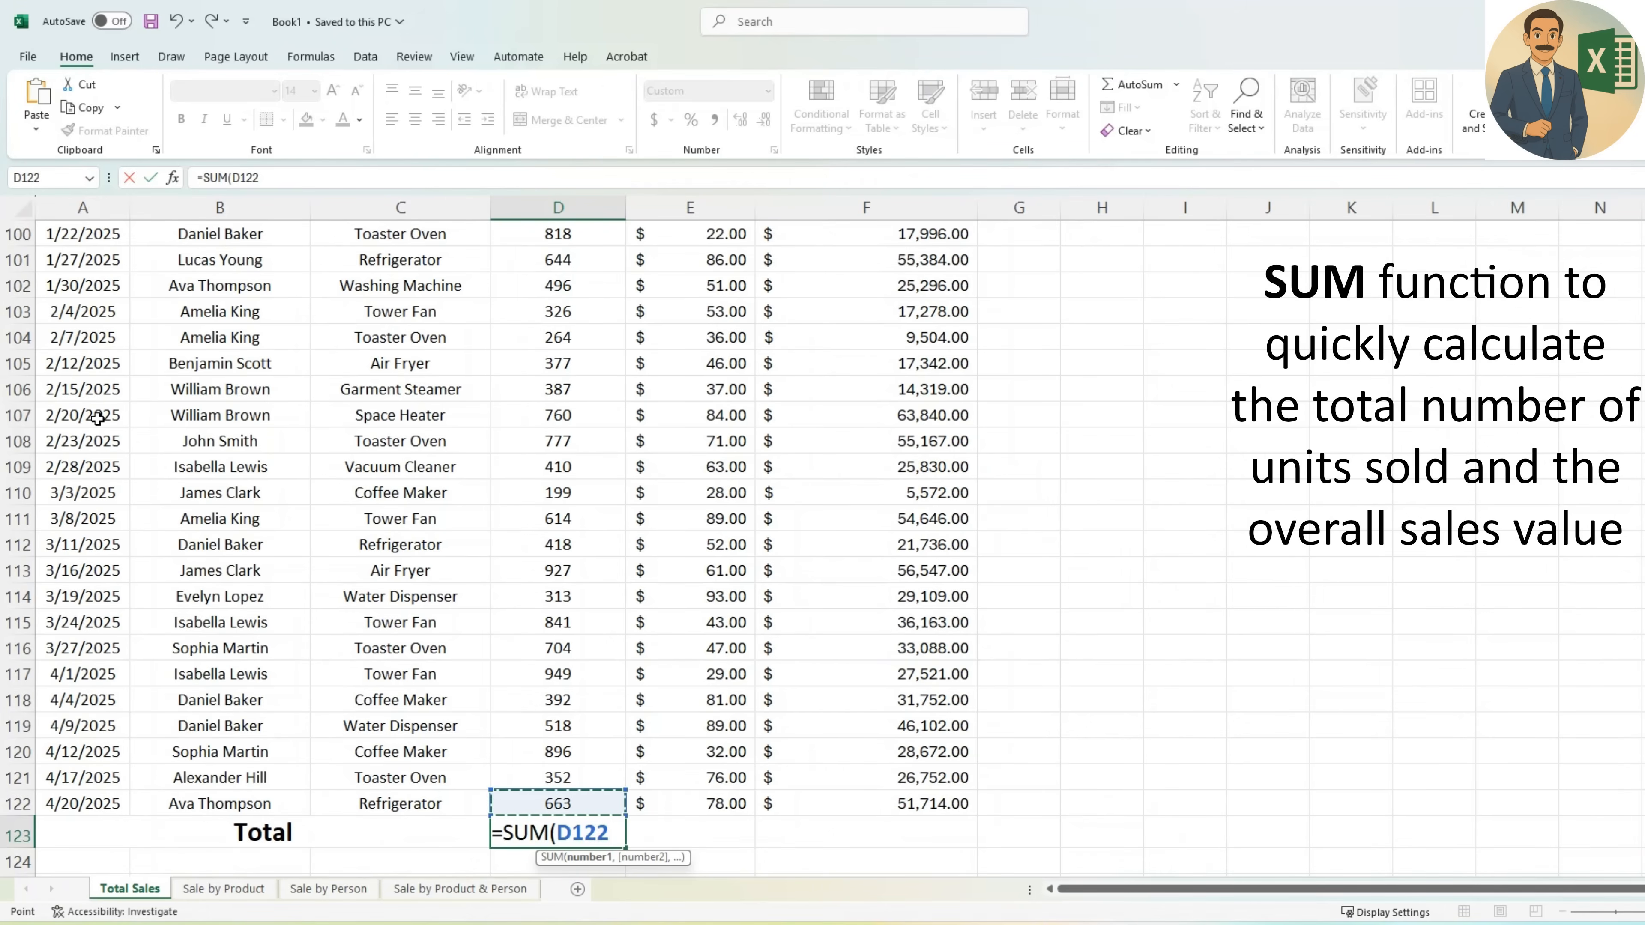
pyautogui.hotkey('shift', 'Up')
pyautogui.hotkey('ctrl', 'shift', 'Up')
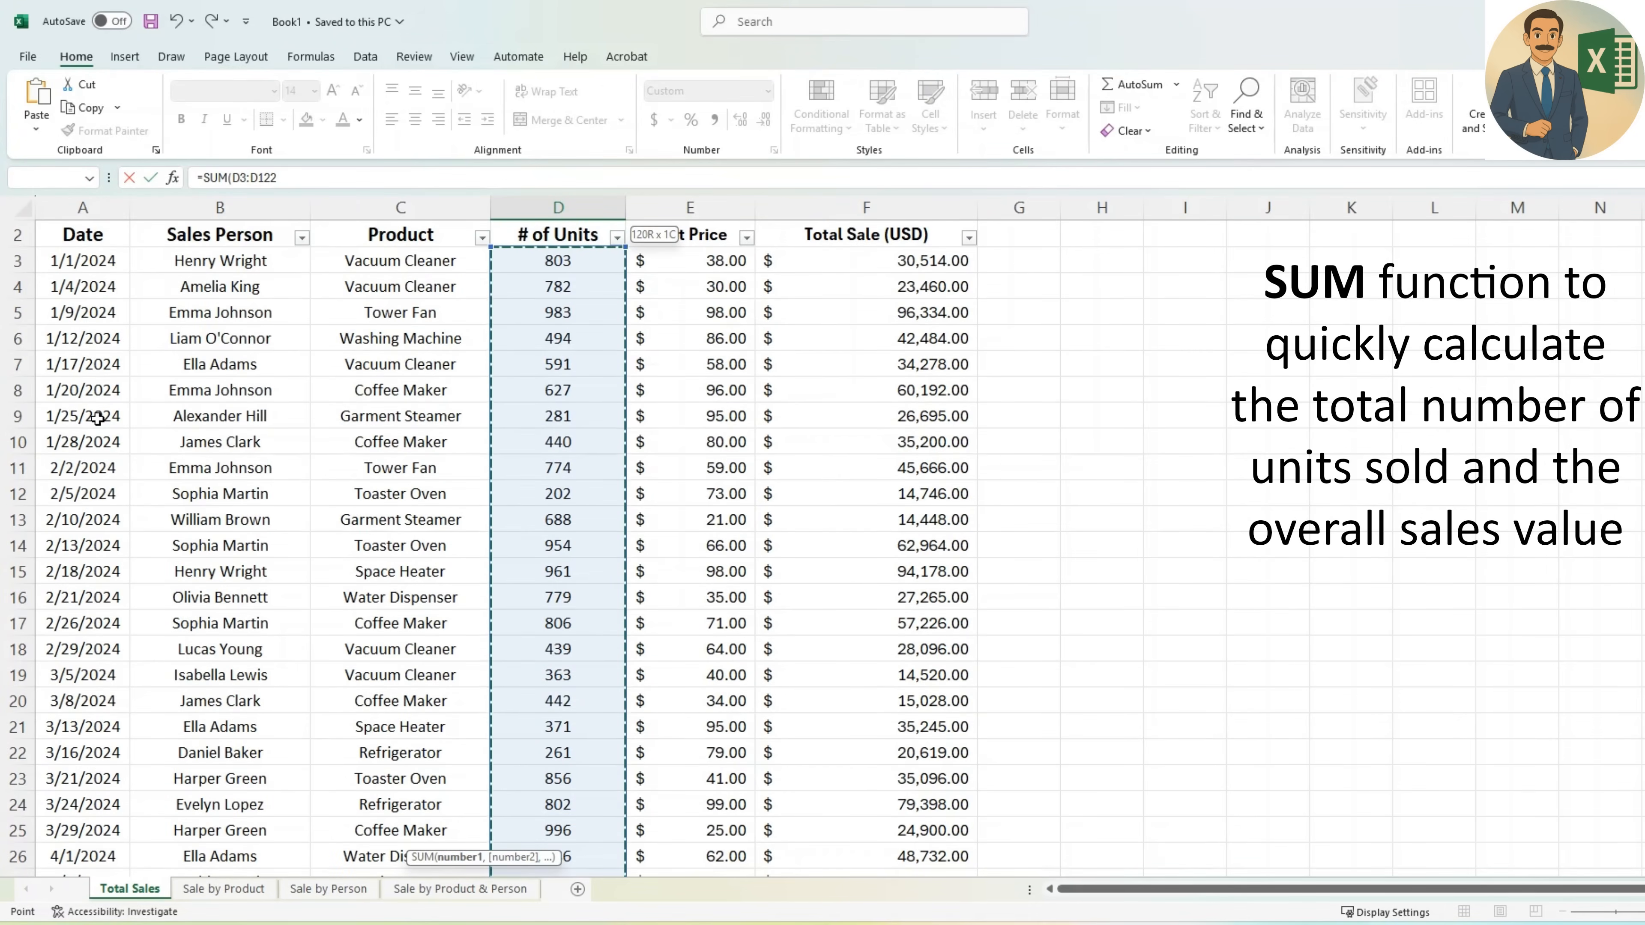
pyautogui.write(')')
pyautogui.hotkey('ctrl', 'Return')
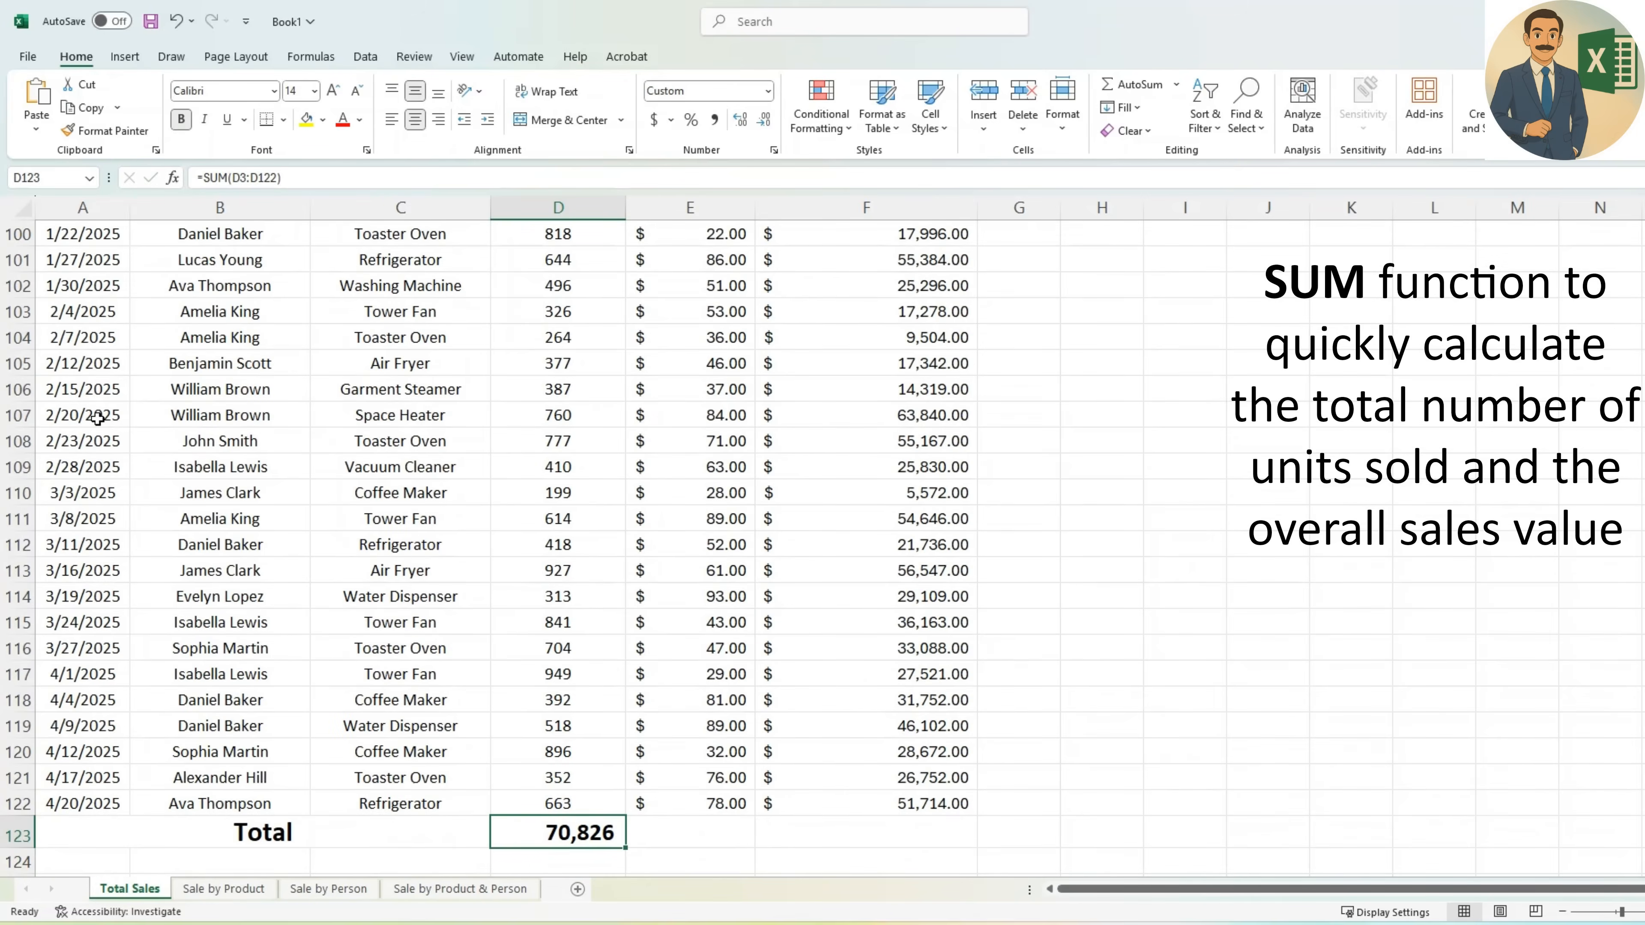
# - Total the Total Sale (USD) column in F123 with an AutoSum of F3:F122
pyautogui.press('Right')
pyautogui.press('Right')
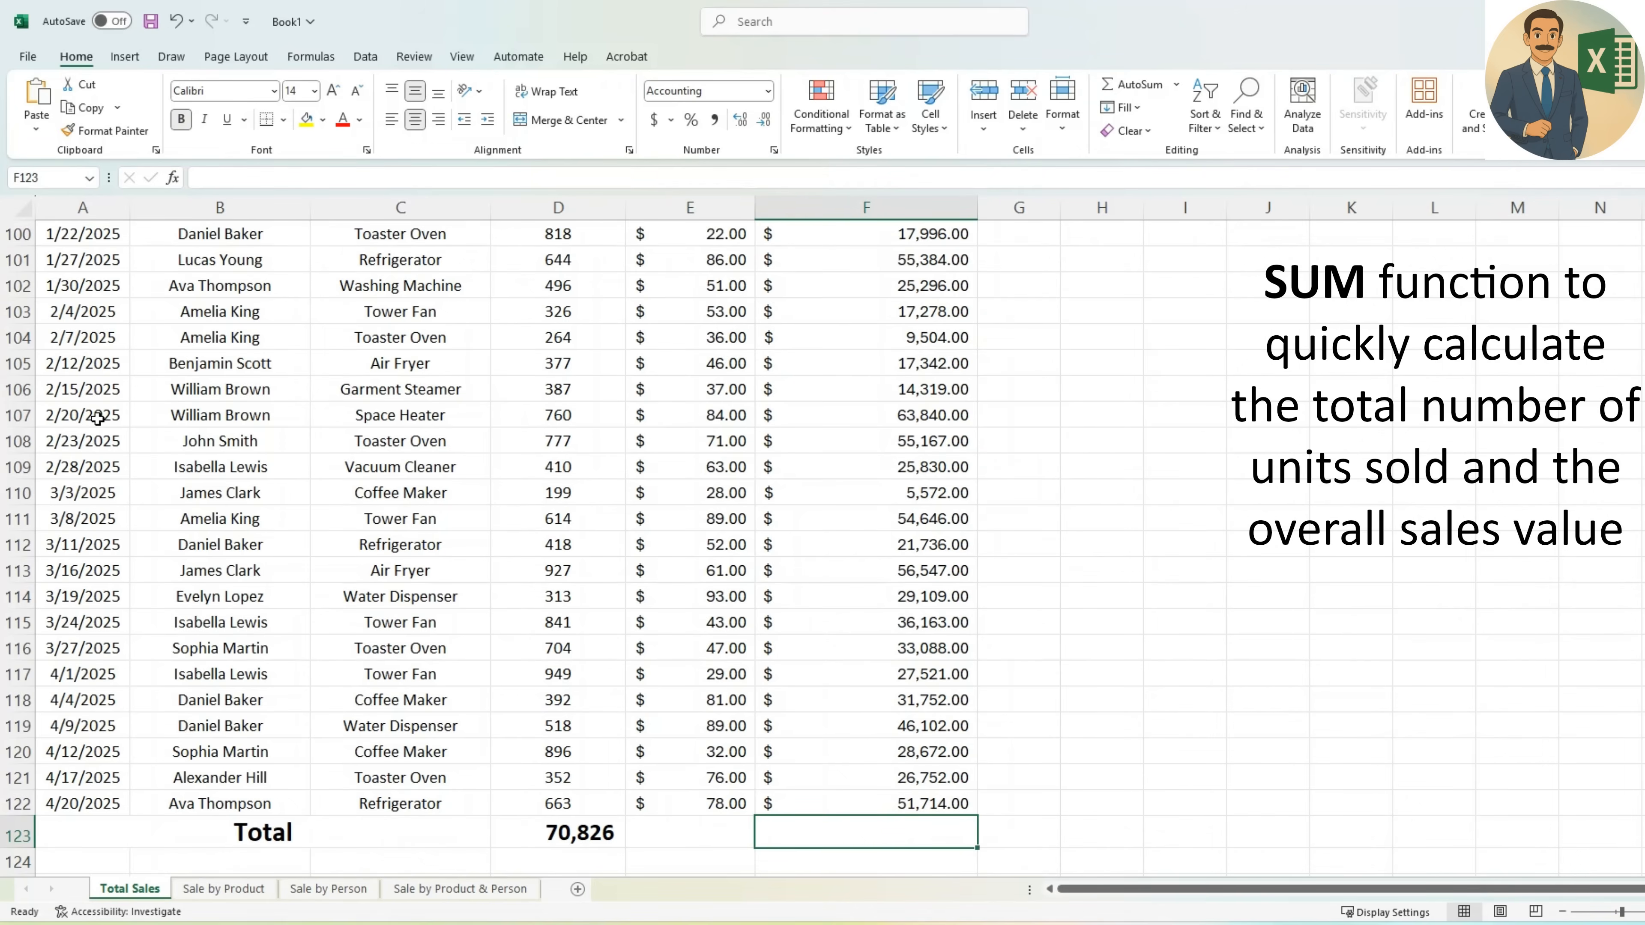
pyautogui.scroll(13, 1046, 559)
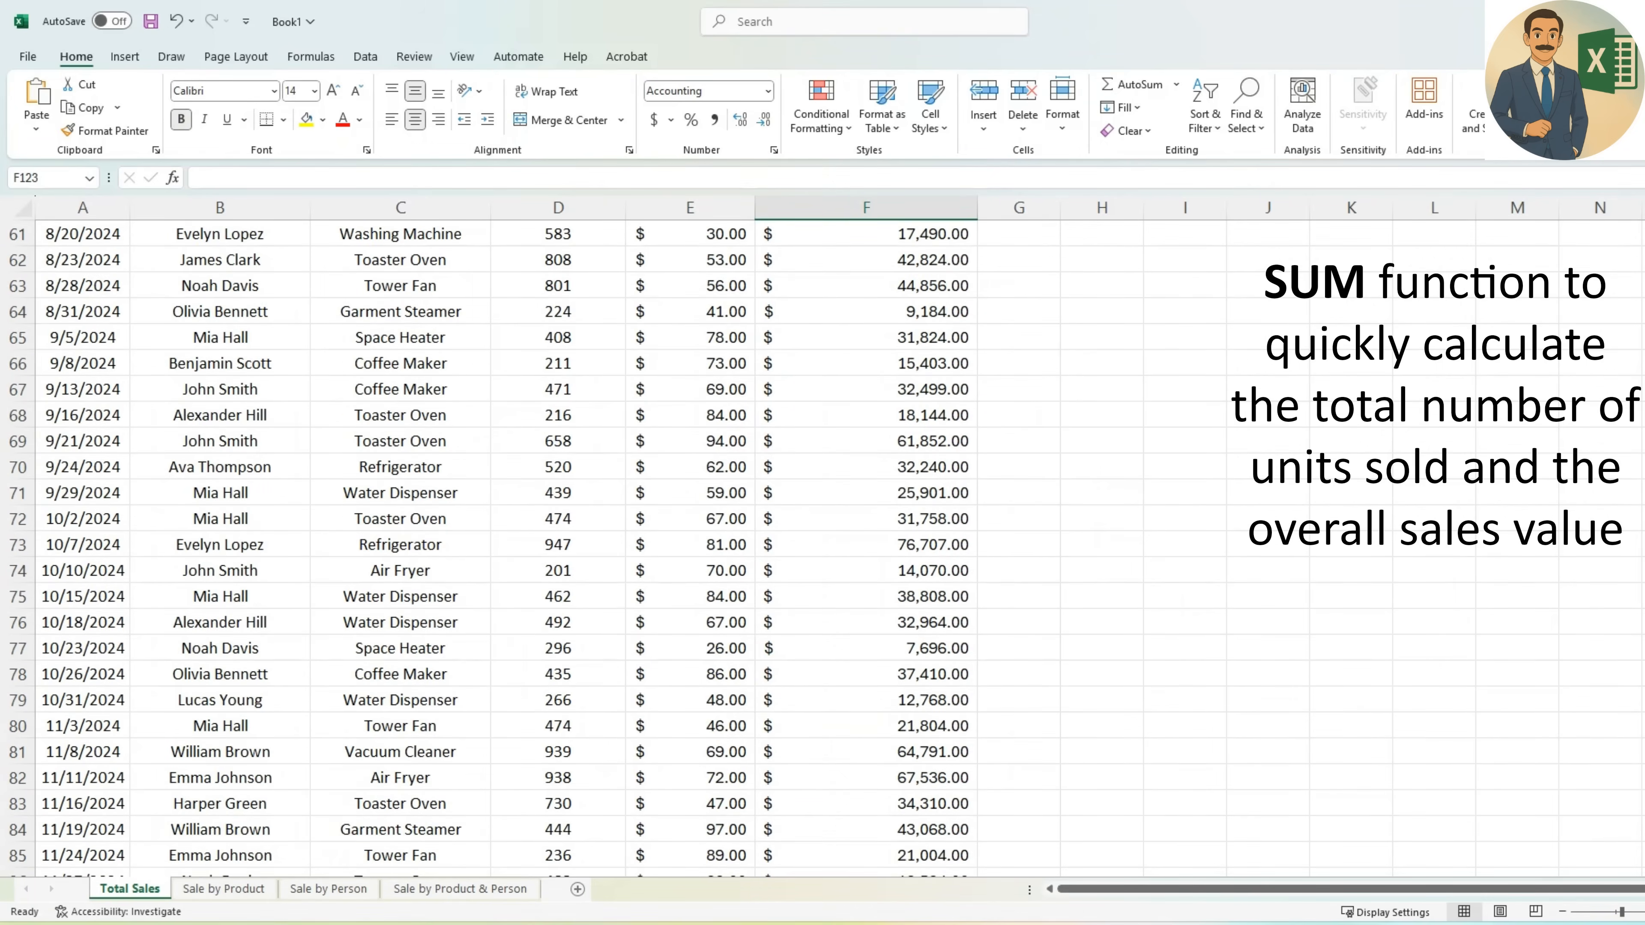
pyautogui.scroll(20, 505, 548)
pyautogui.scroll(-20, 946, 852)
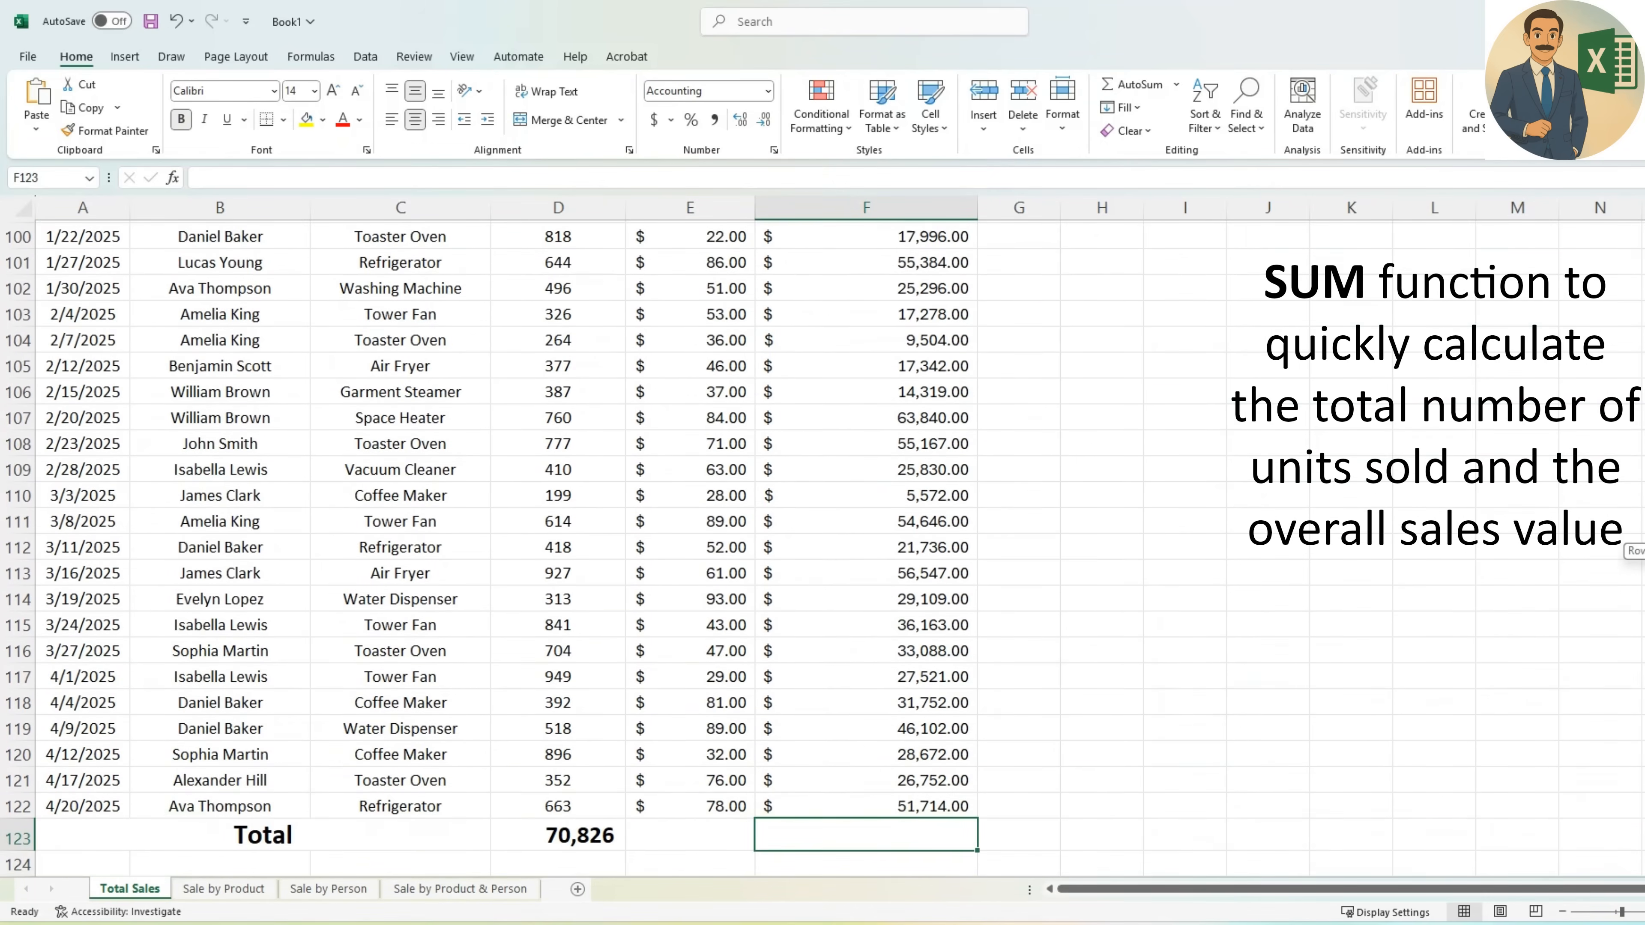
pyautogui.scroll(-3, 640, 659)
pyautogui.click(614, 600)
pyautogui.click(855, 606)
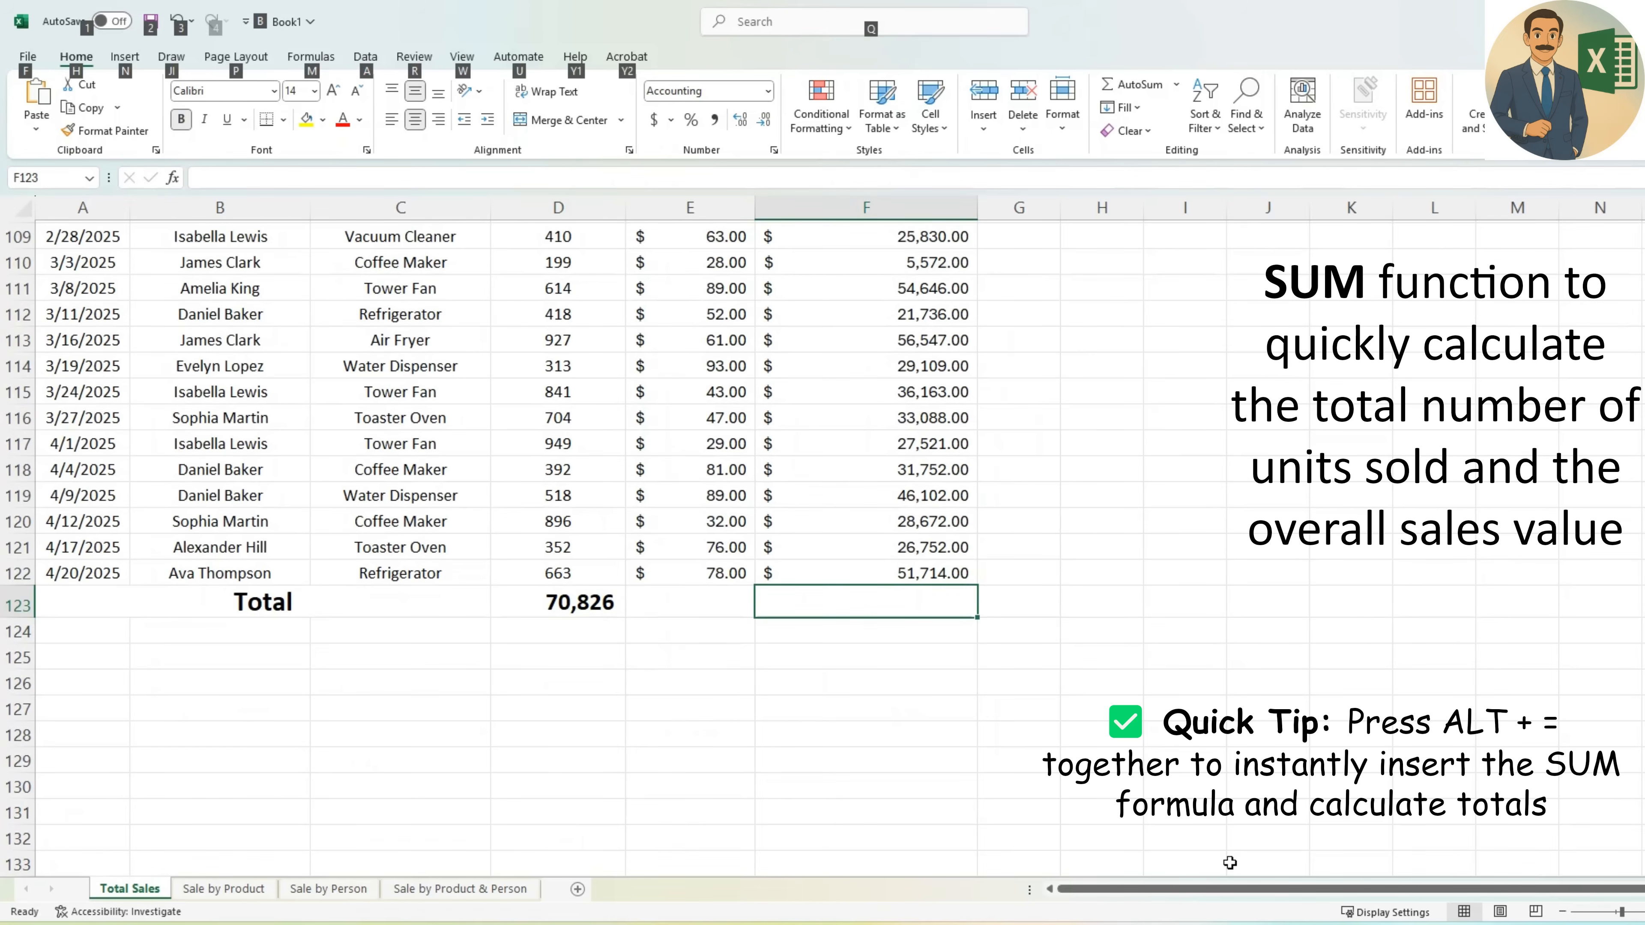
pyautogui.hotkey('alt', '=')
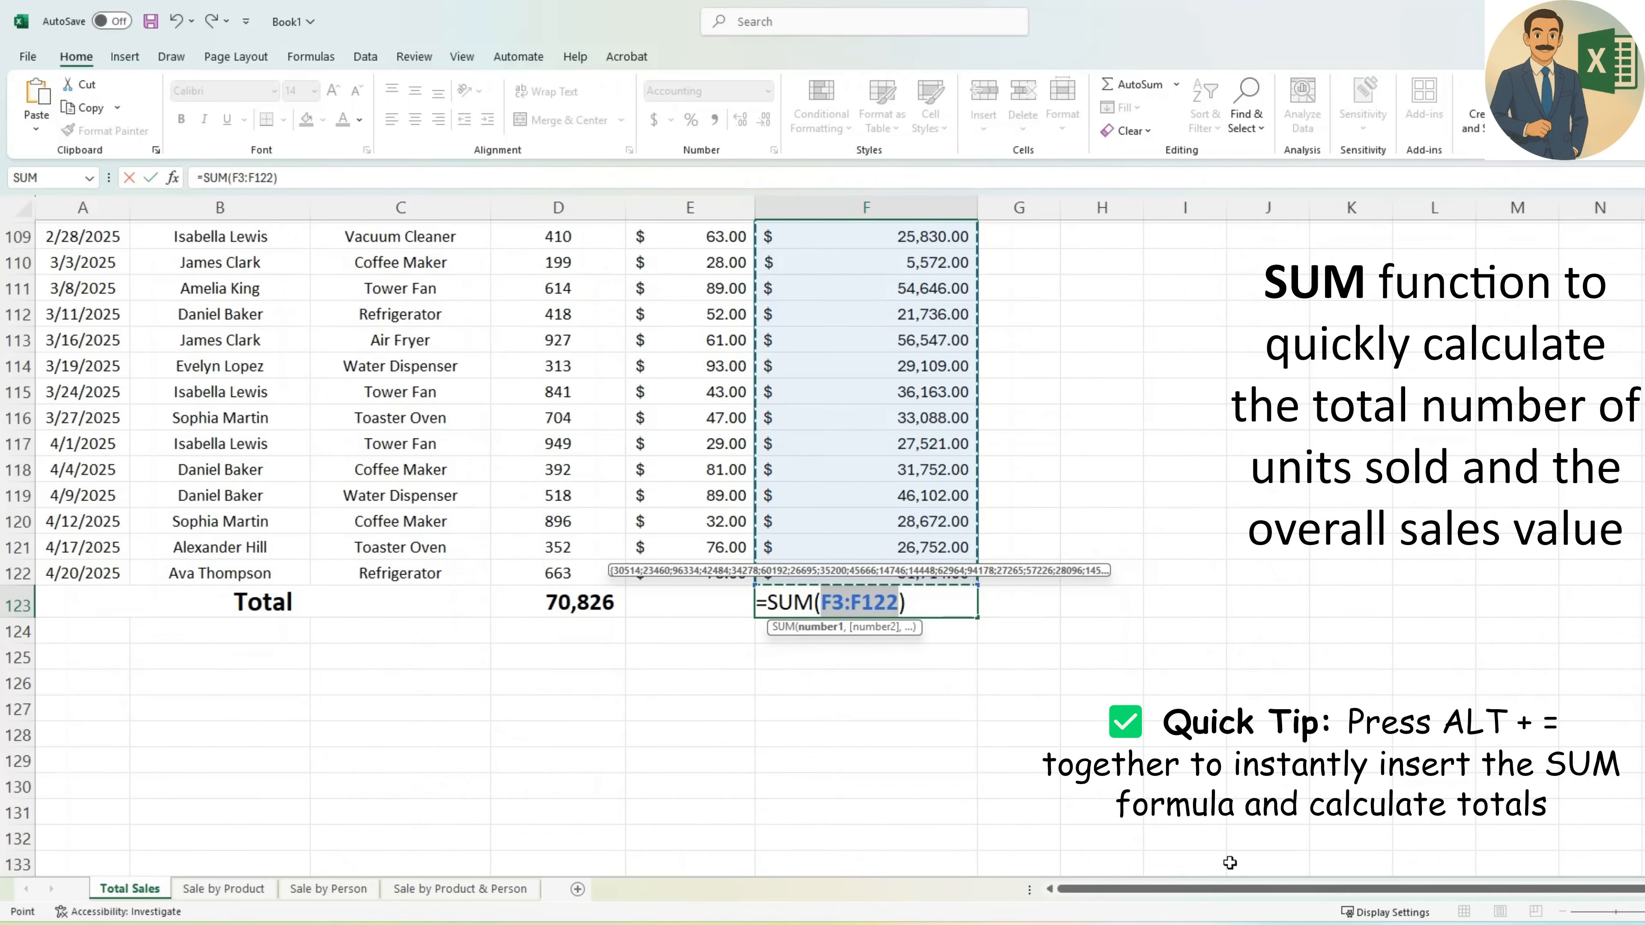
pyautogui.press('Return')
pyautogui.press('Up')
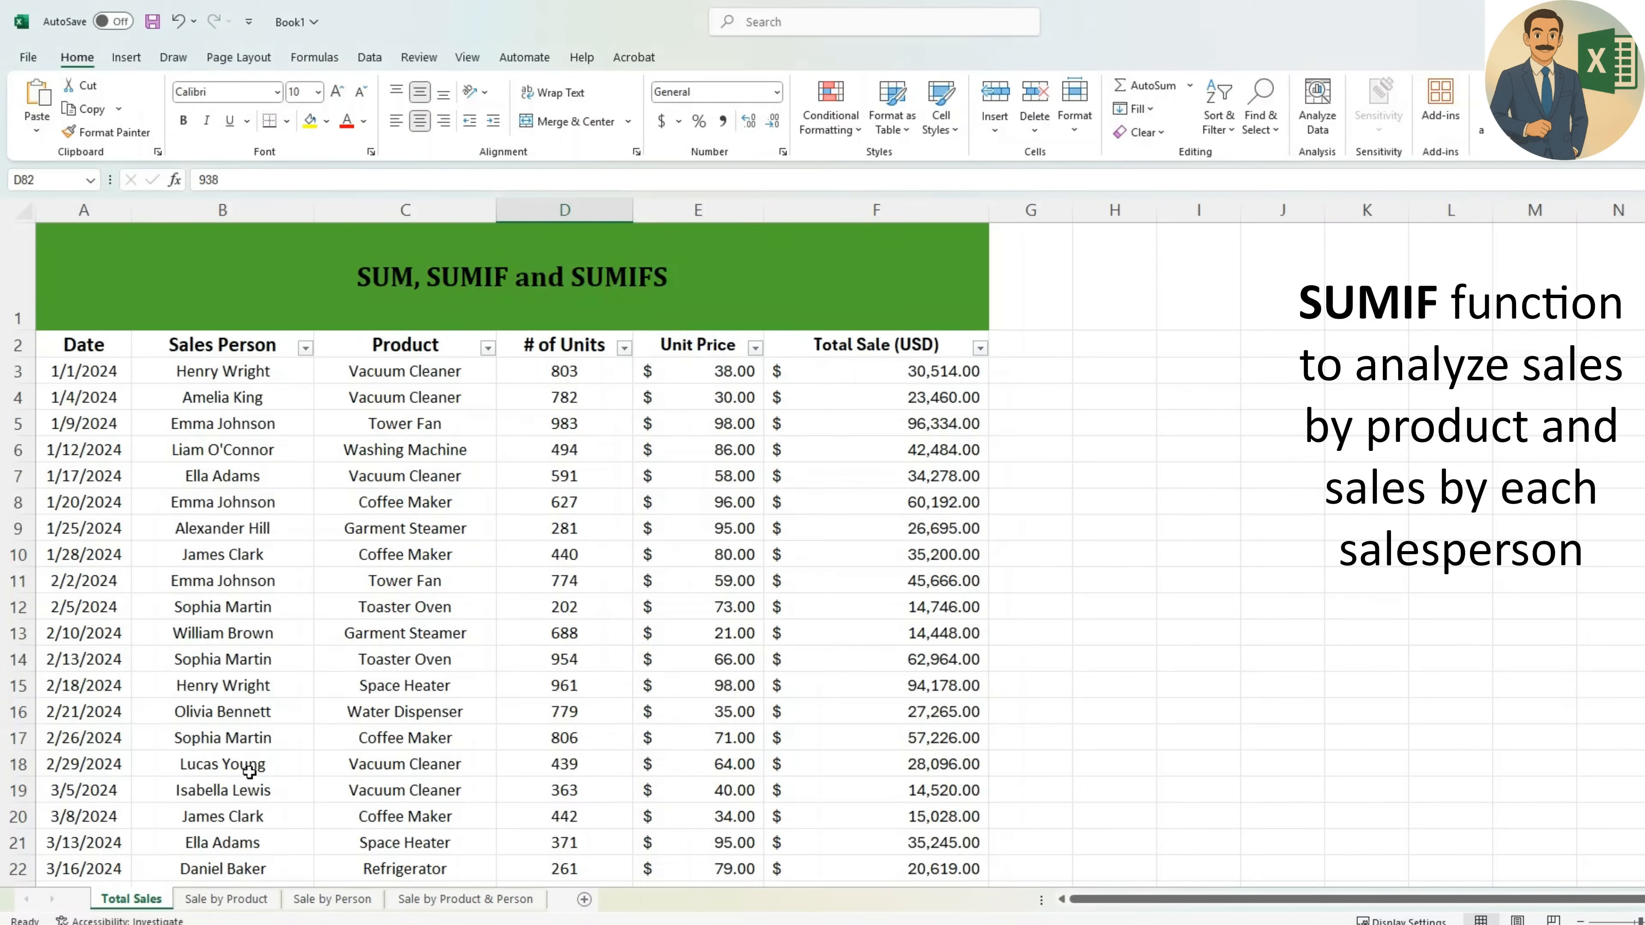
# - Filter the Product column to Air Fryer only and read the sums of its units and total sales
pyautogui.click(476, 529)
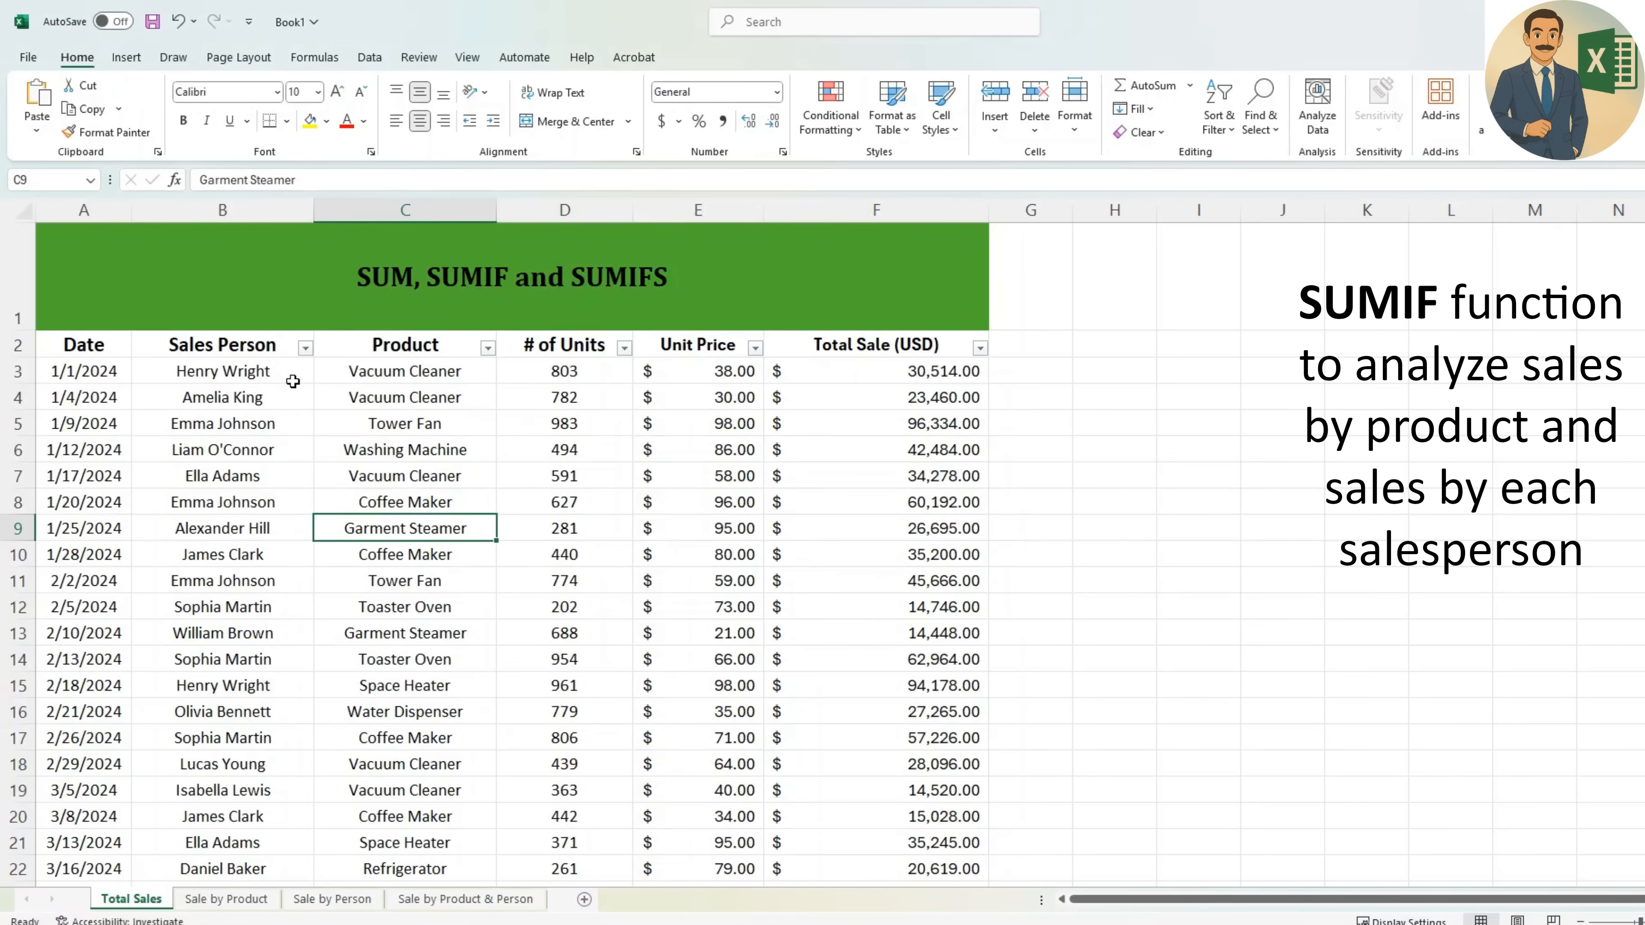
pyautogui.click(330, 379)
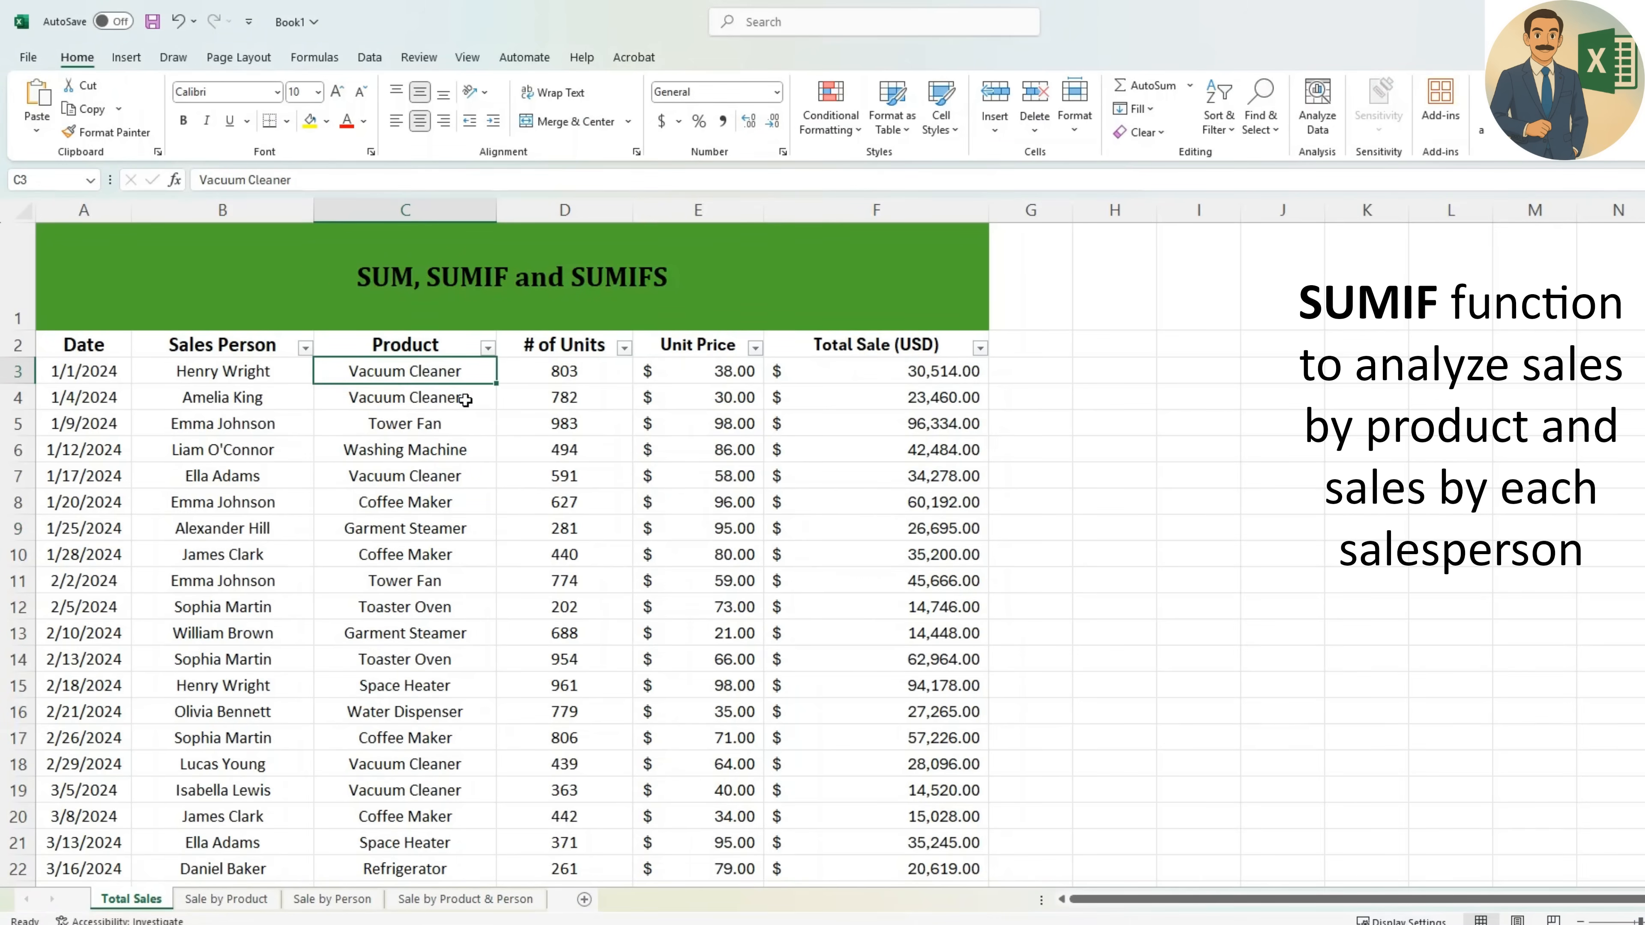
pyautogui.click(487, 343)
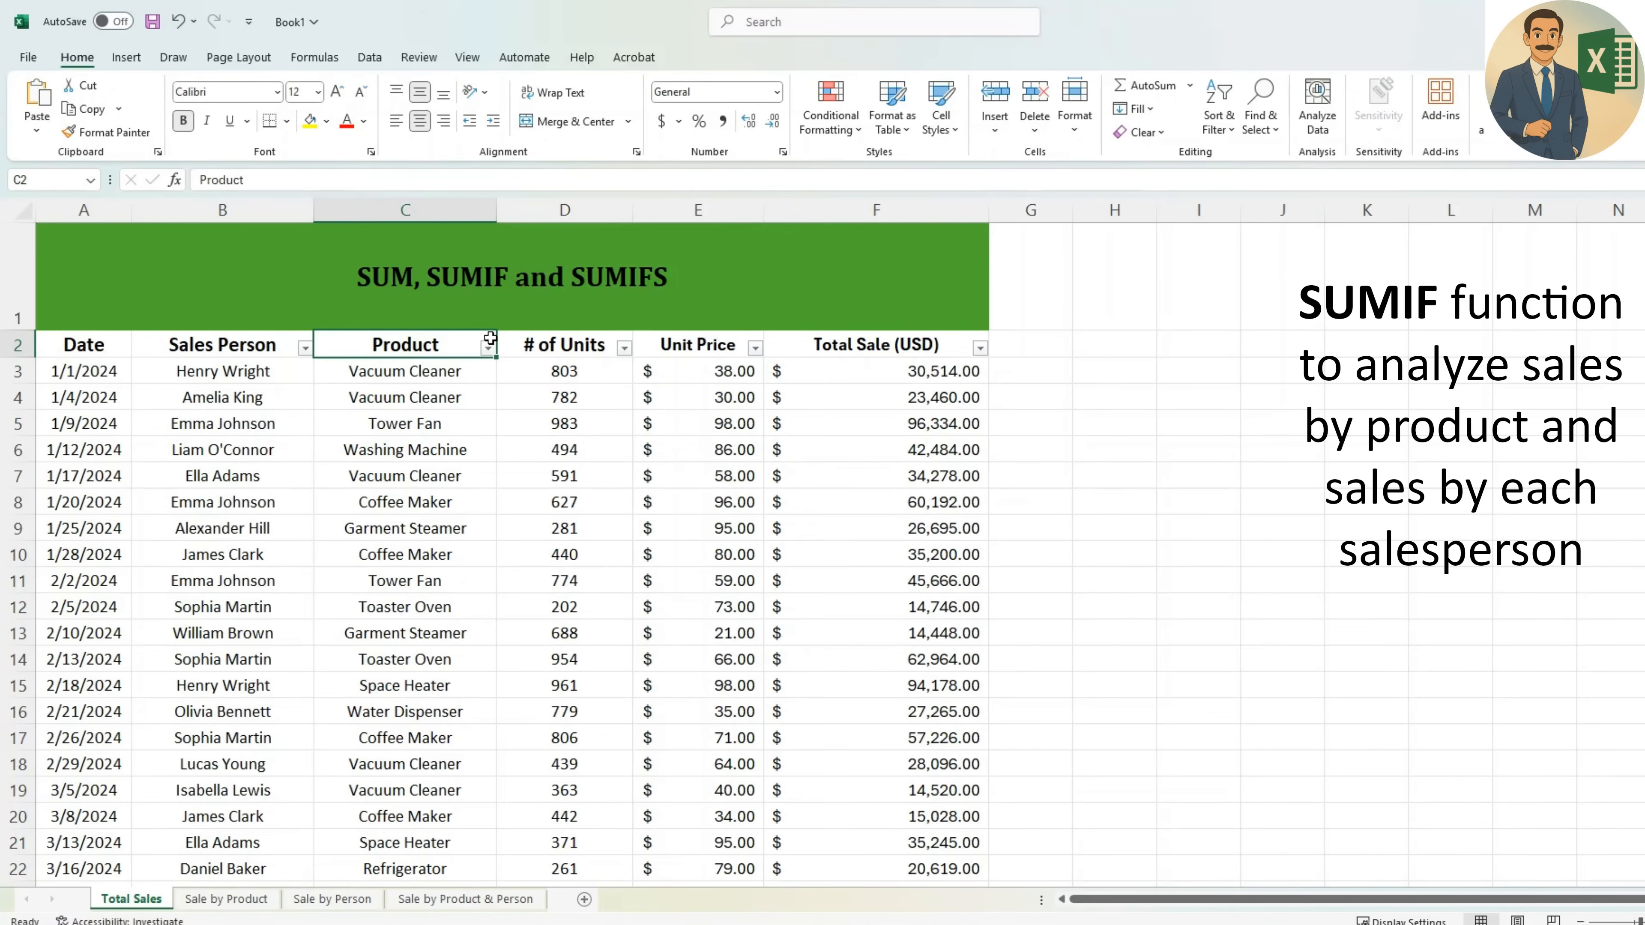
pyautogui.click(487, 347)
pyautogui.click(339, 586)
pyautogui.click(335, 601)
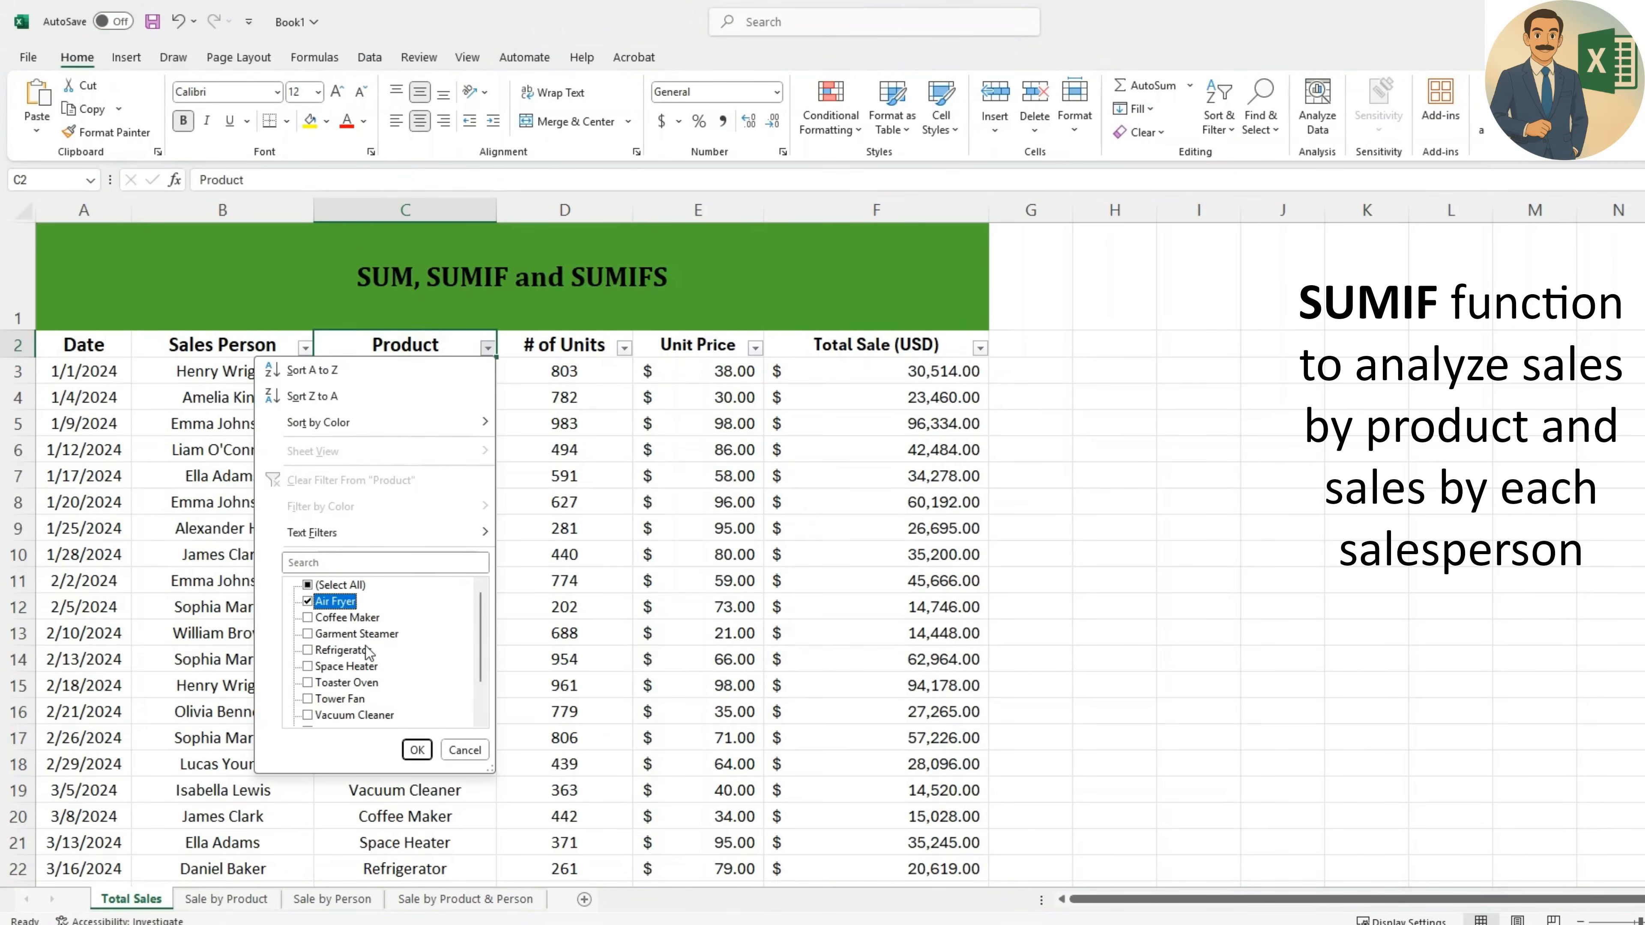
pyautogui.click(416, 749)
pyautogui.click(865, 713)
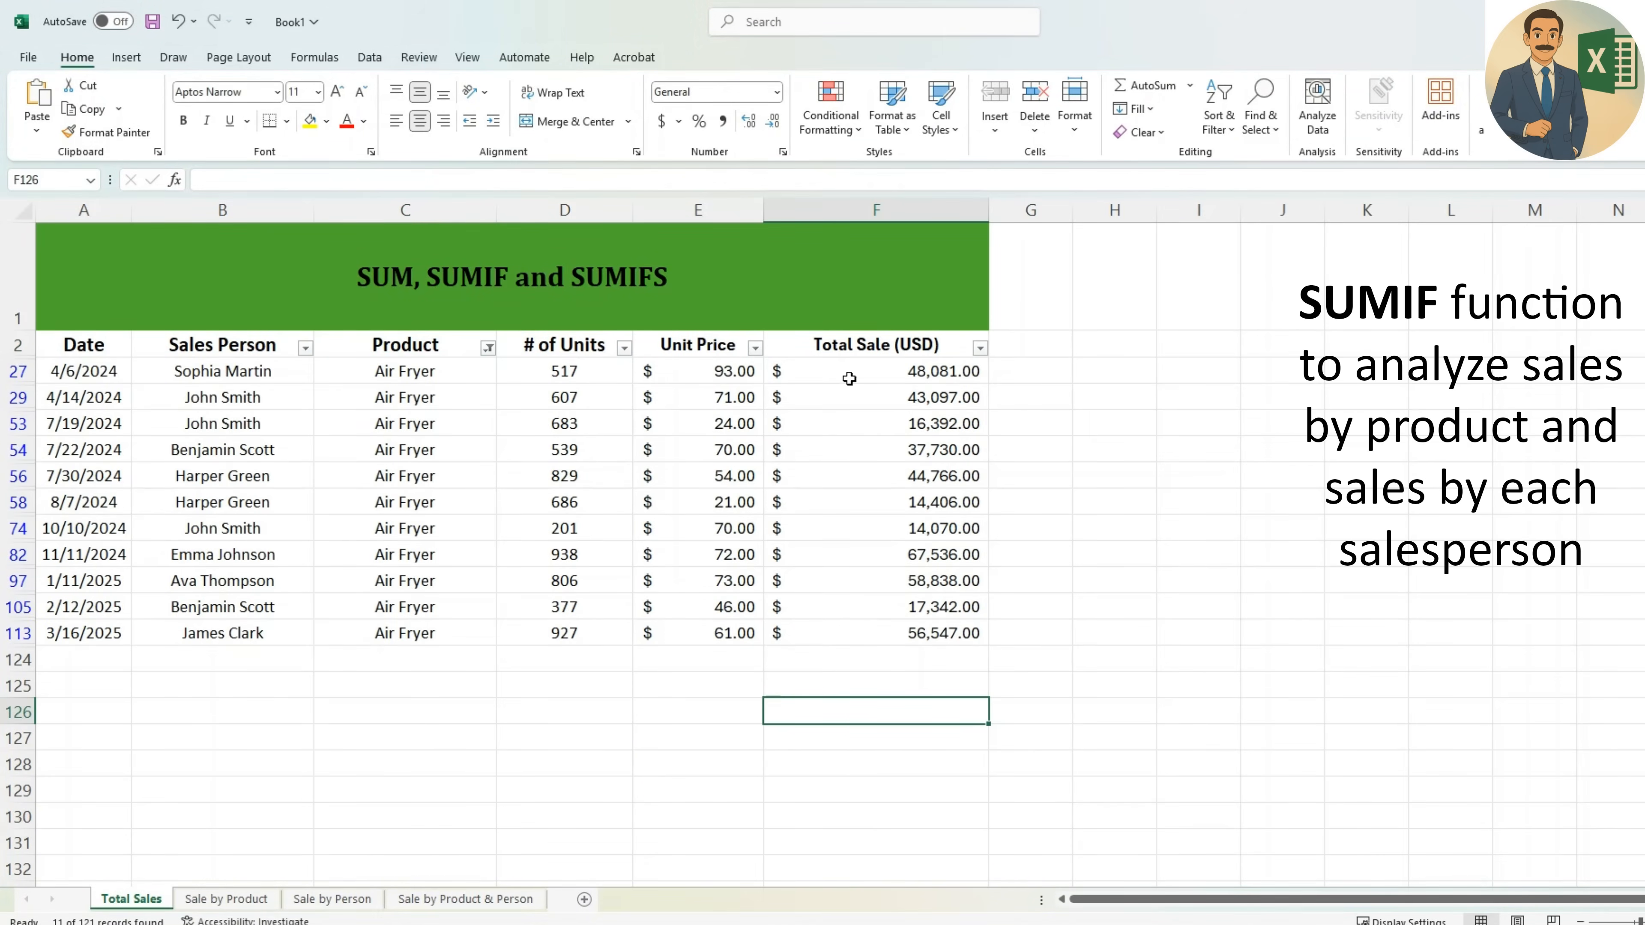
pyautogui.moveTo(533, 375); pyautogui.dragTo(562, 630)
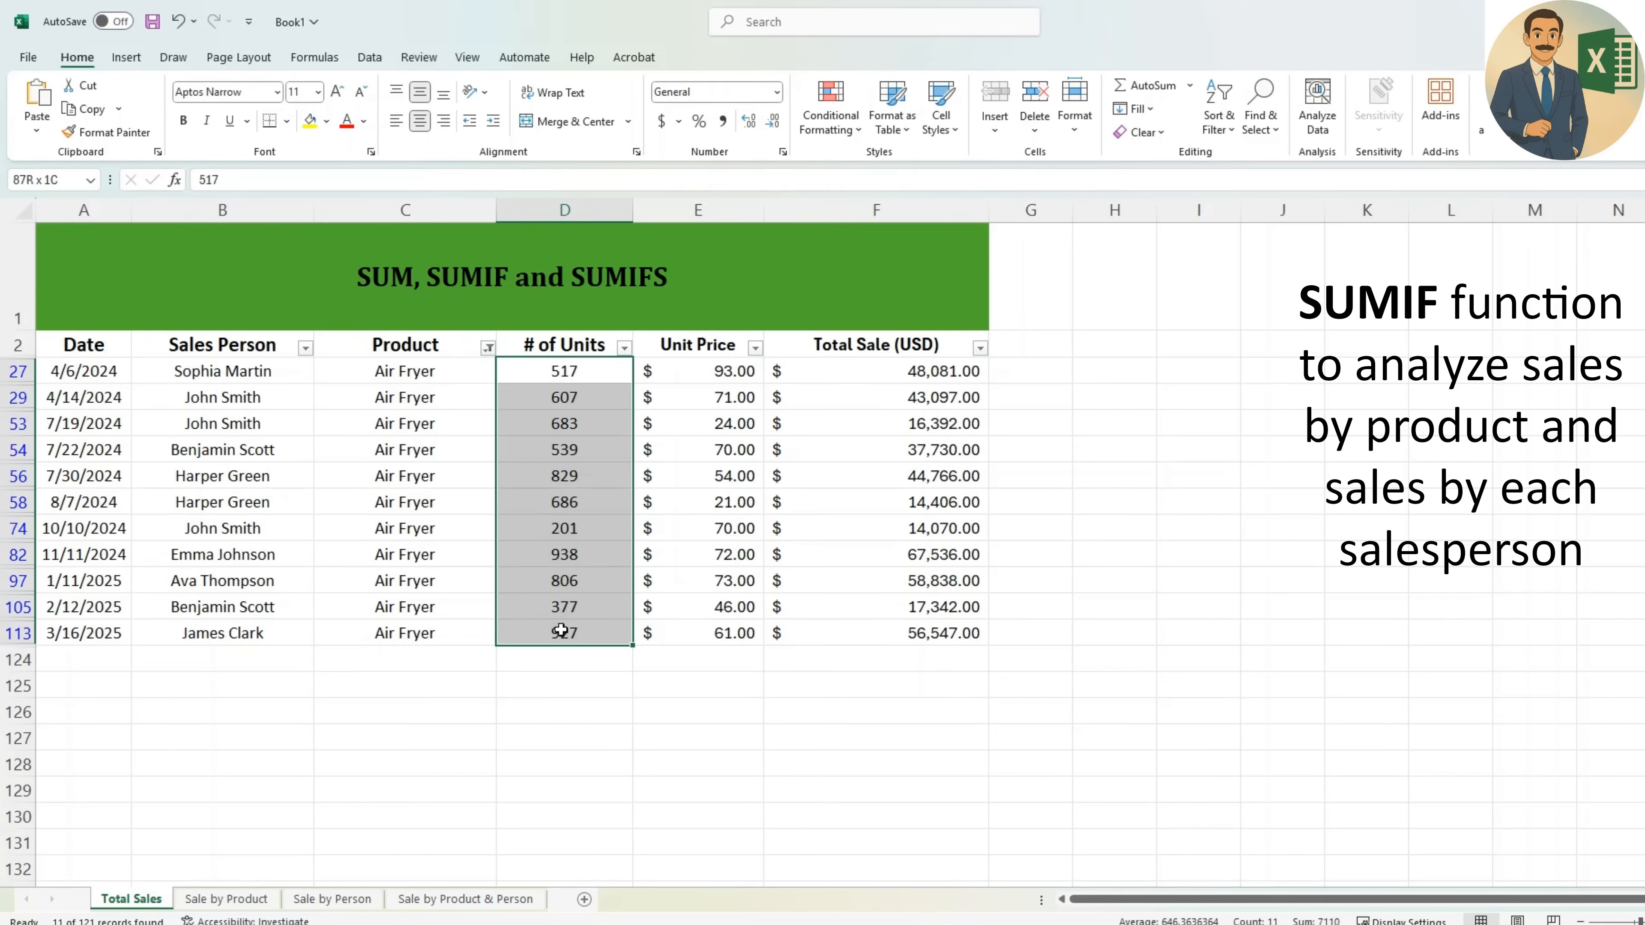
pyautogui.moveTo(911, 367); pyautogui.dragTo(897, 633)
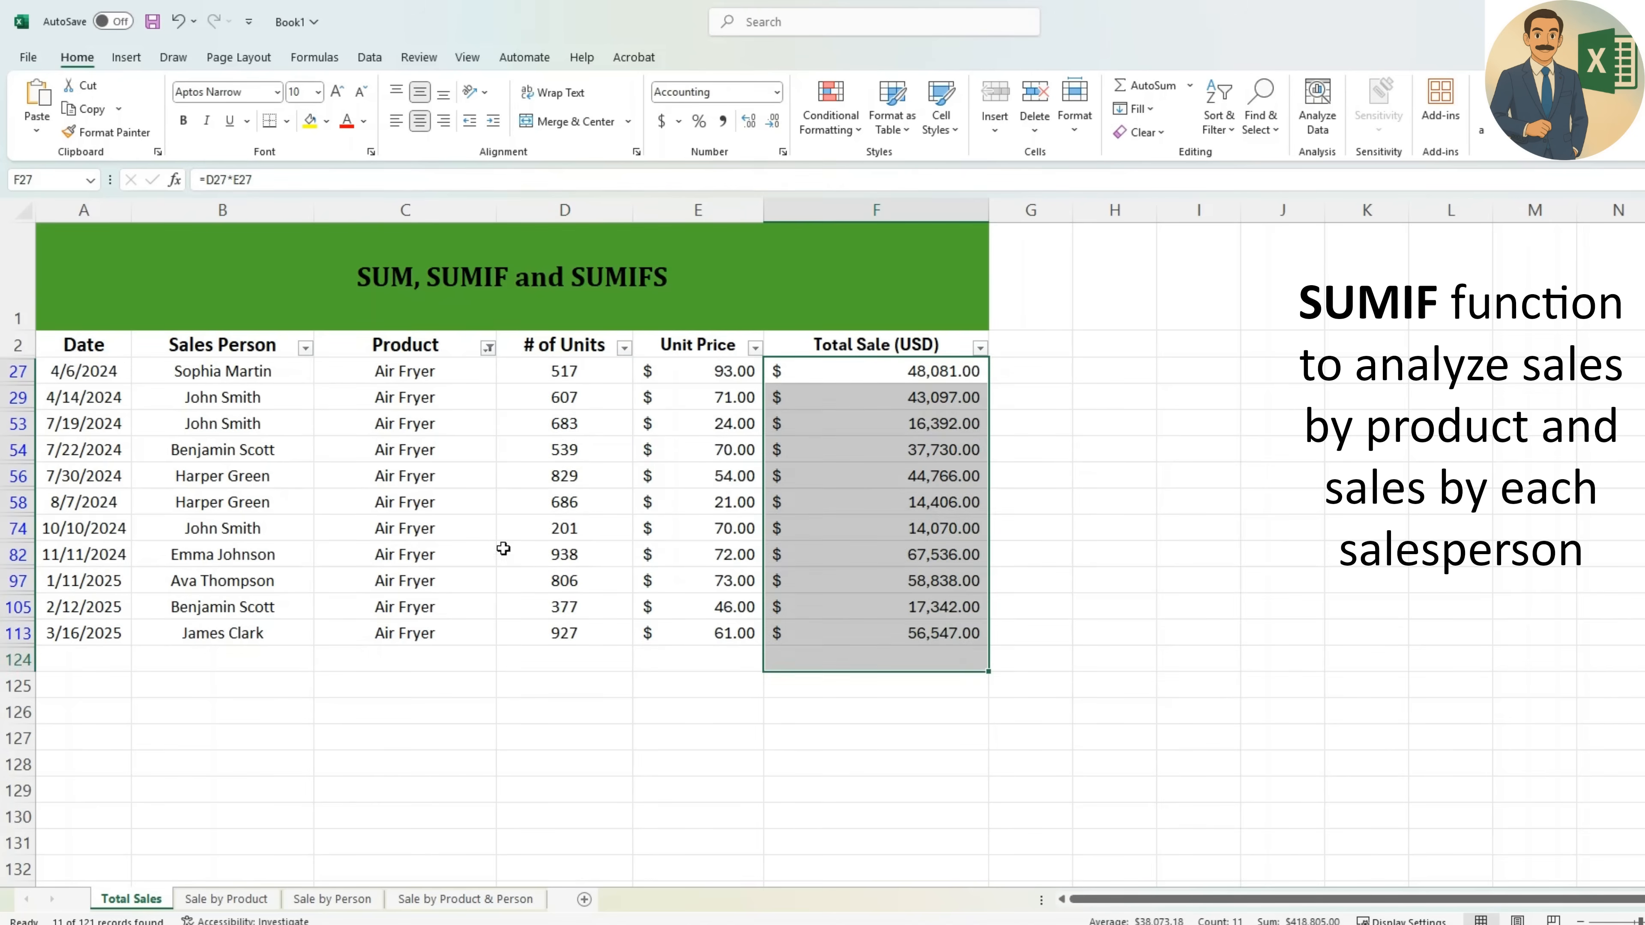
# - Reset the Product column filter to include all products again
pyautogui.click(405, 554)
pyautogui.click(488, 348)
pyautogui.click(350, 601)
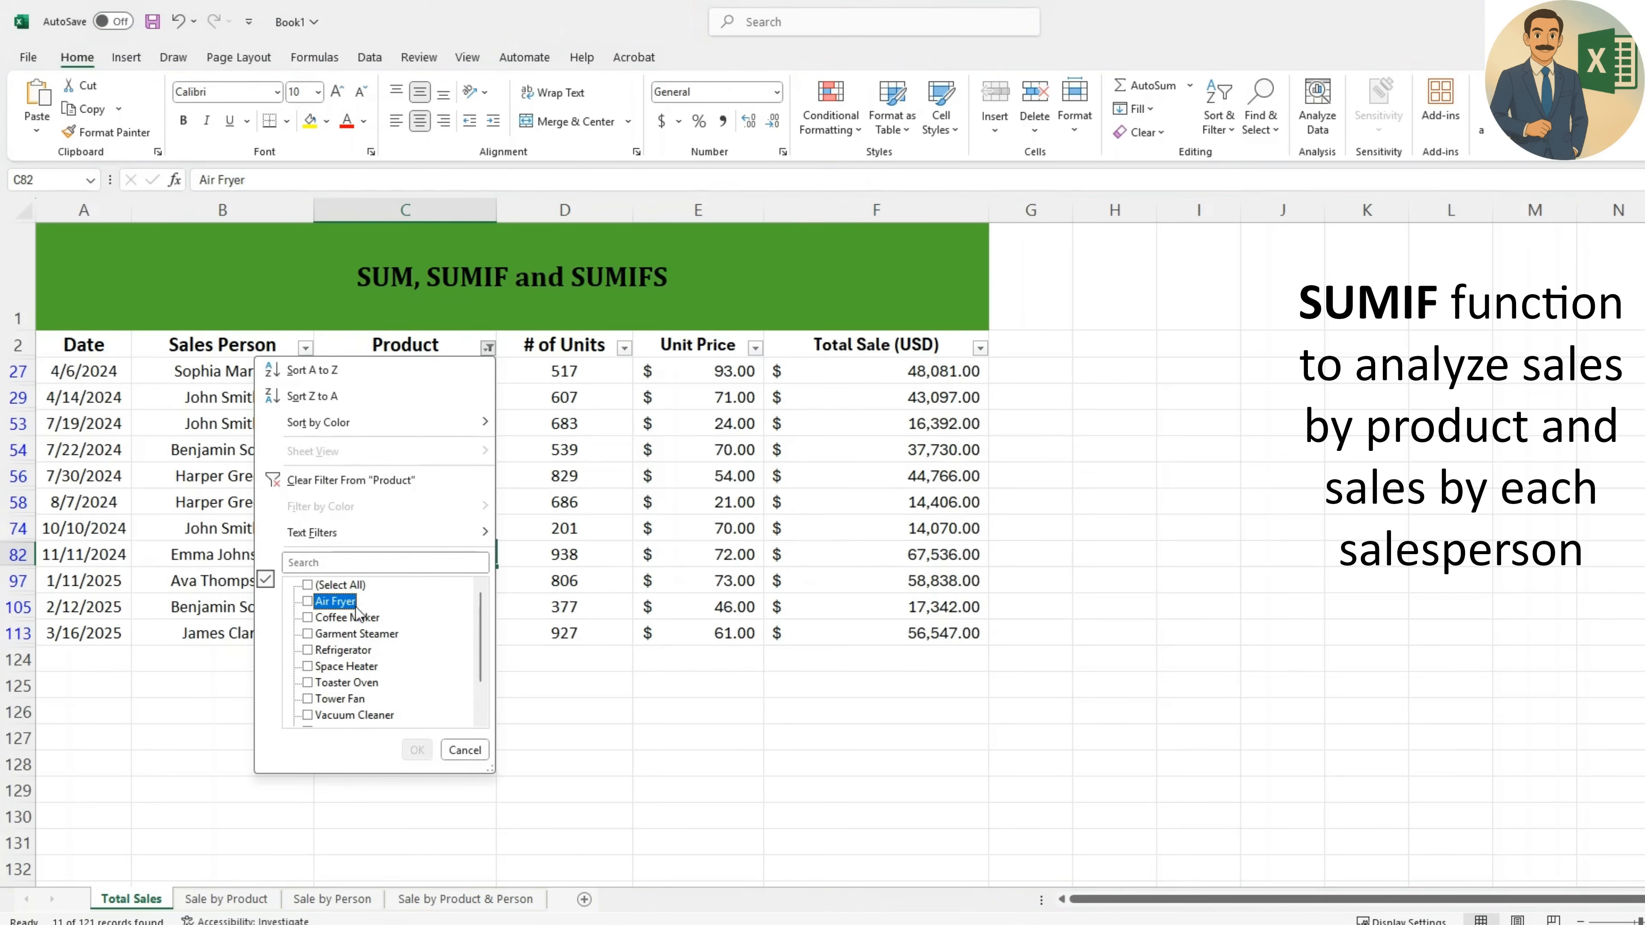
pyautogui.click(308, 585)
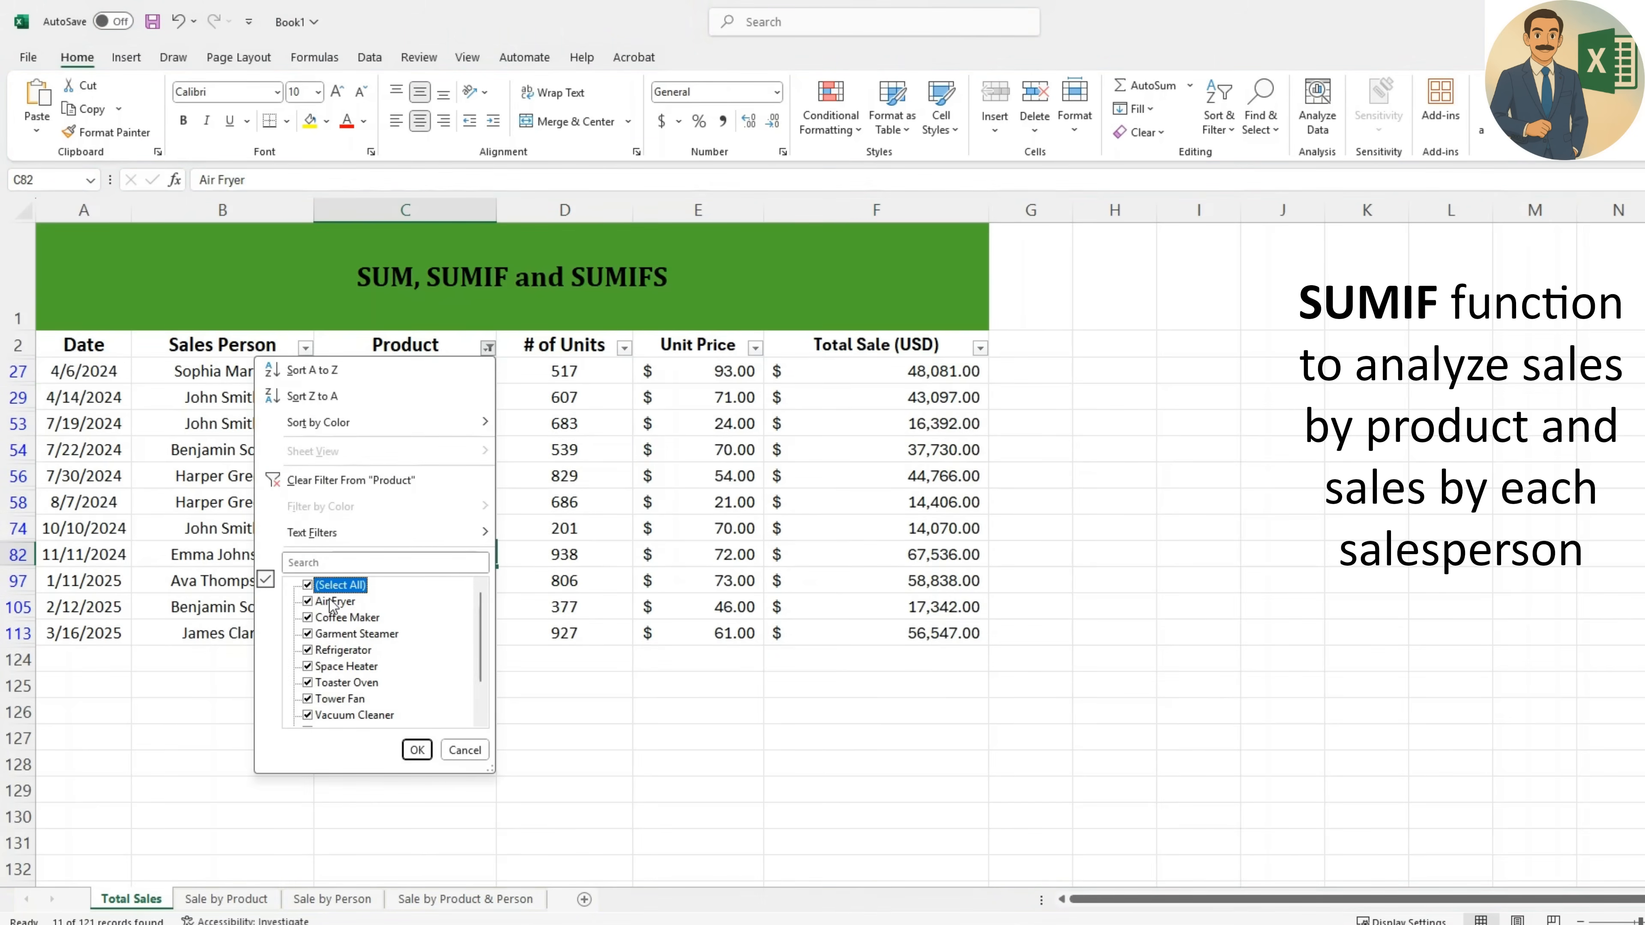
pyautogui.click(417, 750)
# - On the Sale by Product sheet, start a SUMIF formula in B3 with 'Total Sales'!C3:C122 as the criteria range
pyautogui.click(242, 901)
pyautogui.click(247, 269)
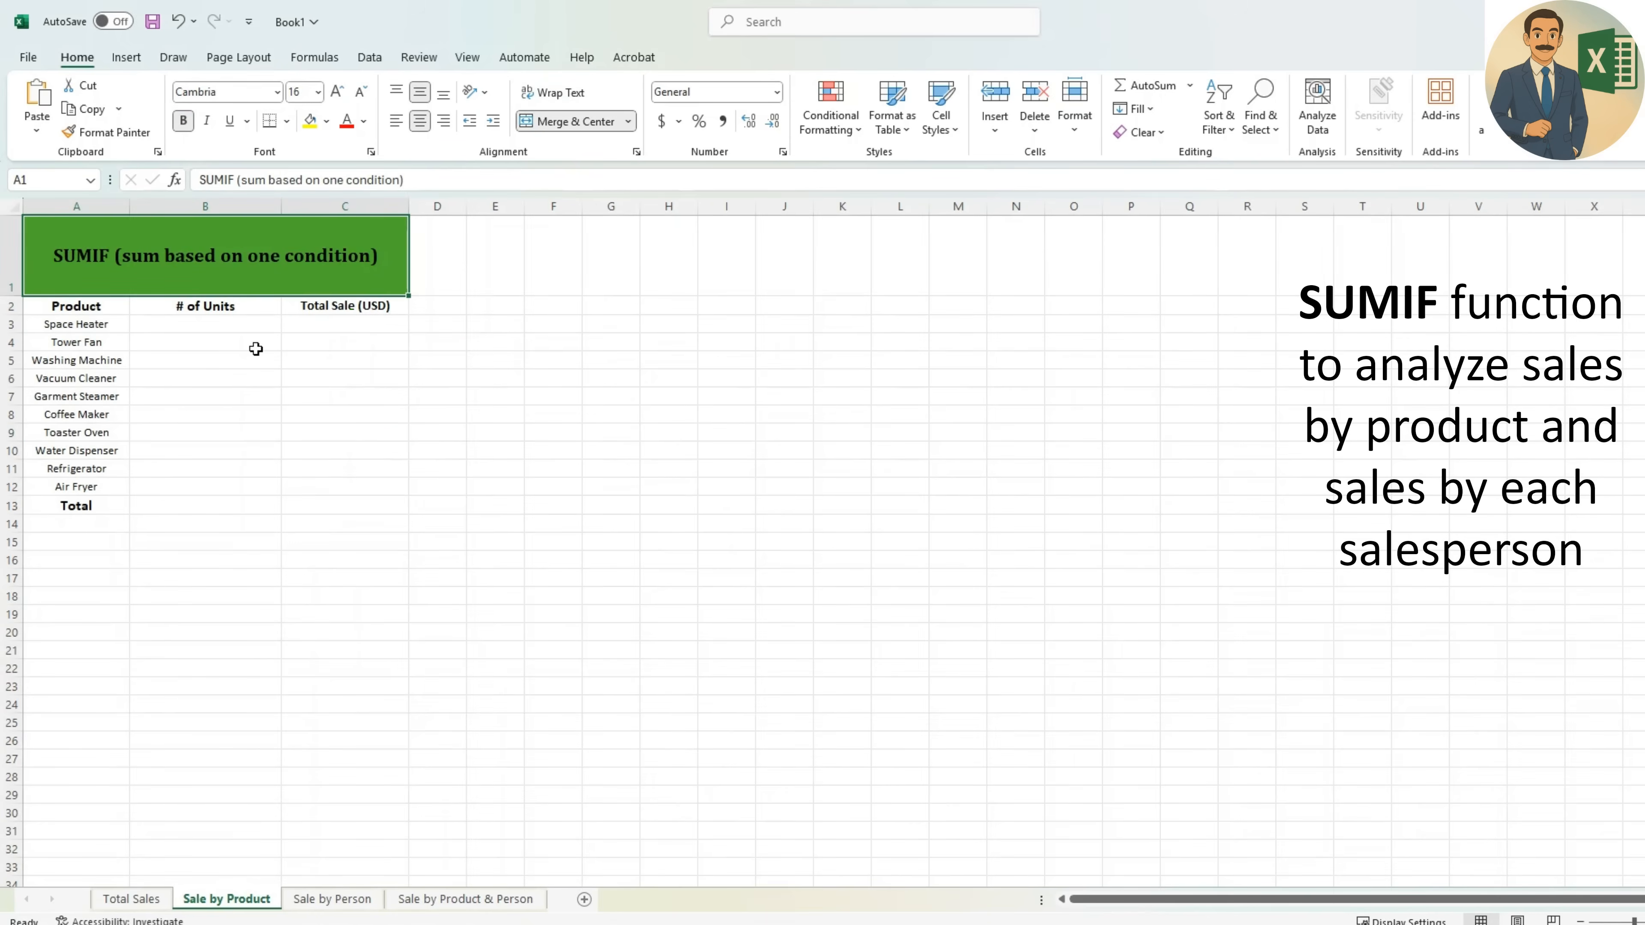
pyautogui.click(247, 322)
pyautogui.click(91, 329)
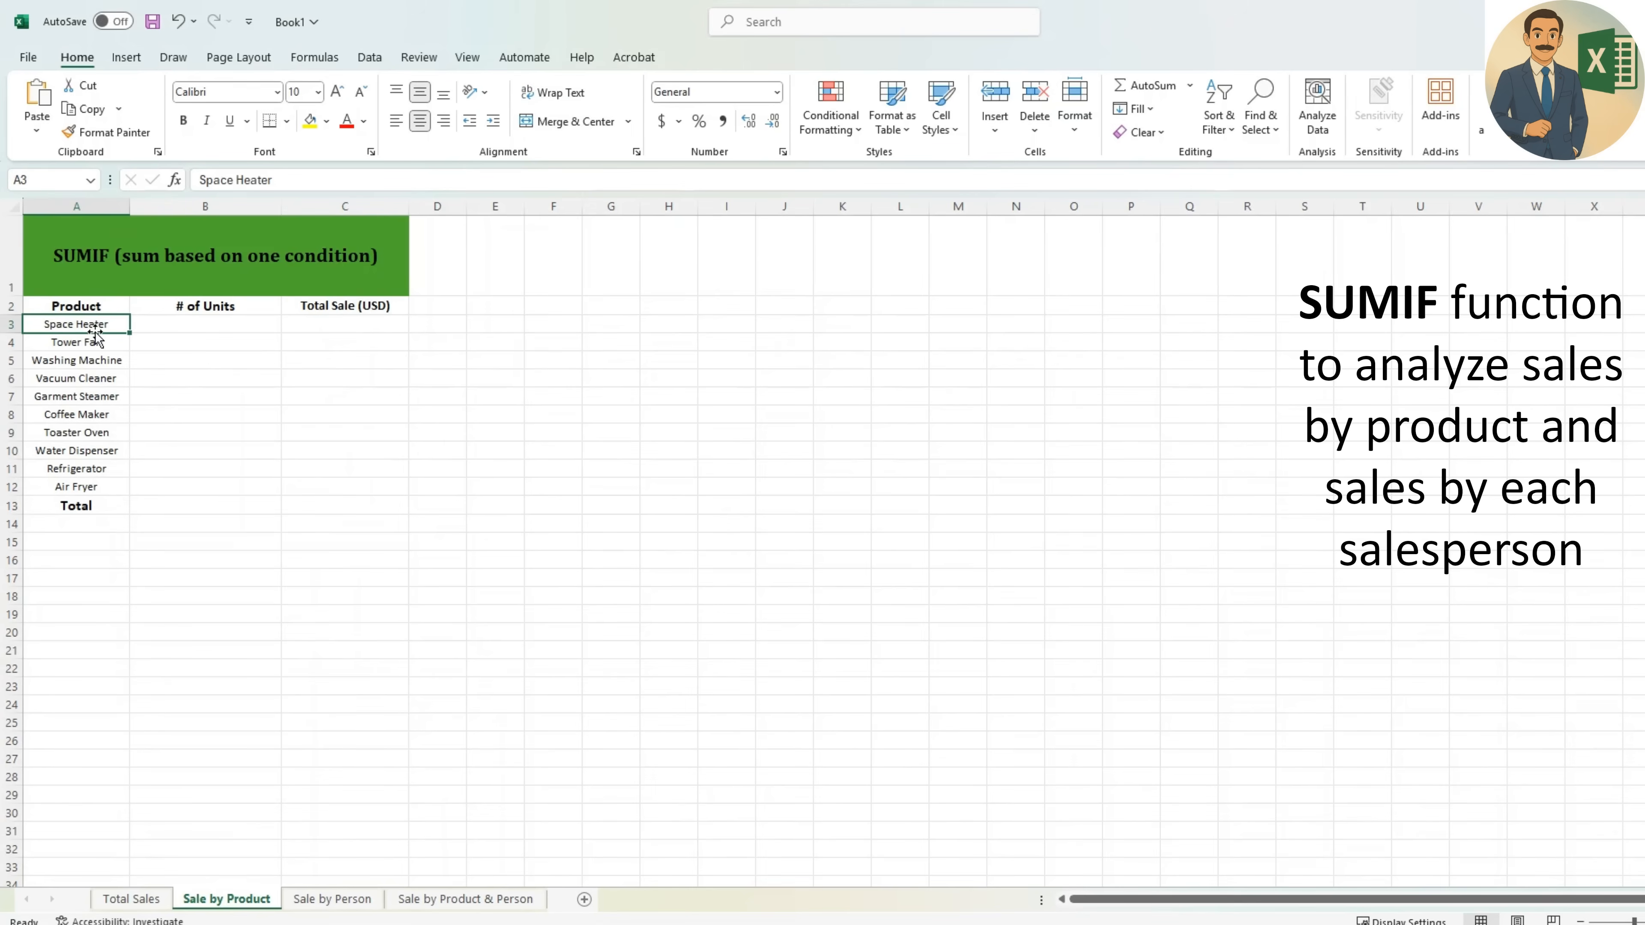
pyautogui.click(230, 327)
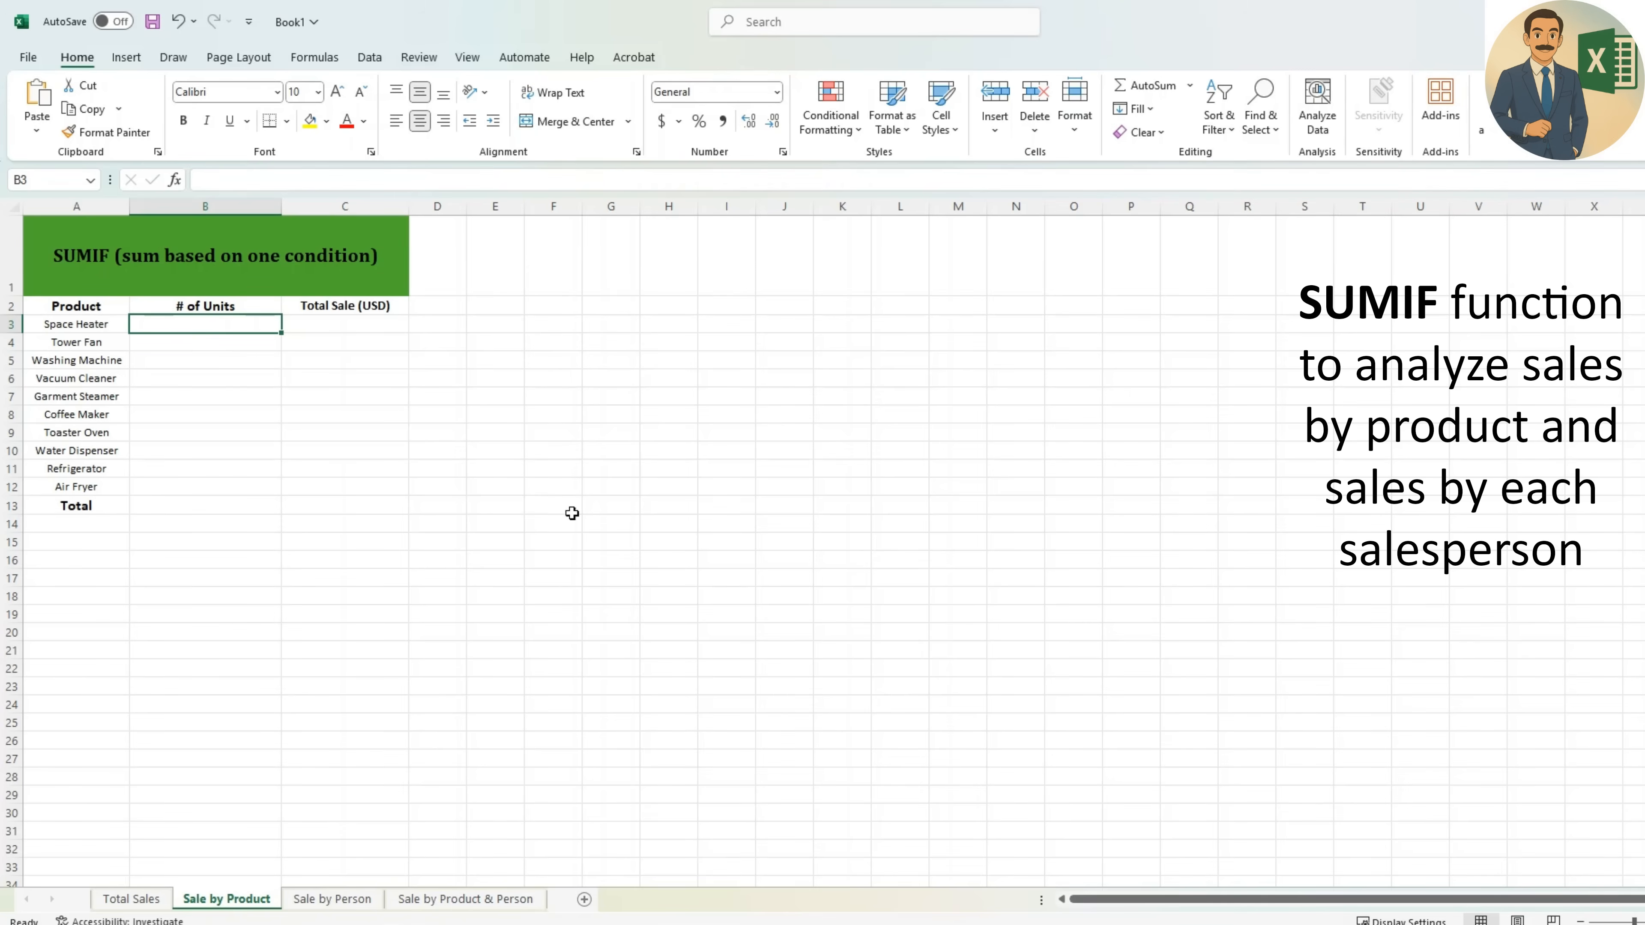
pyautogui.write('=SUMIF')
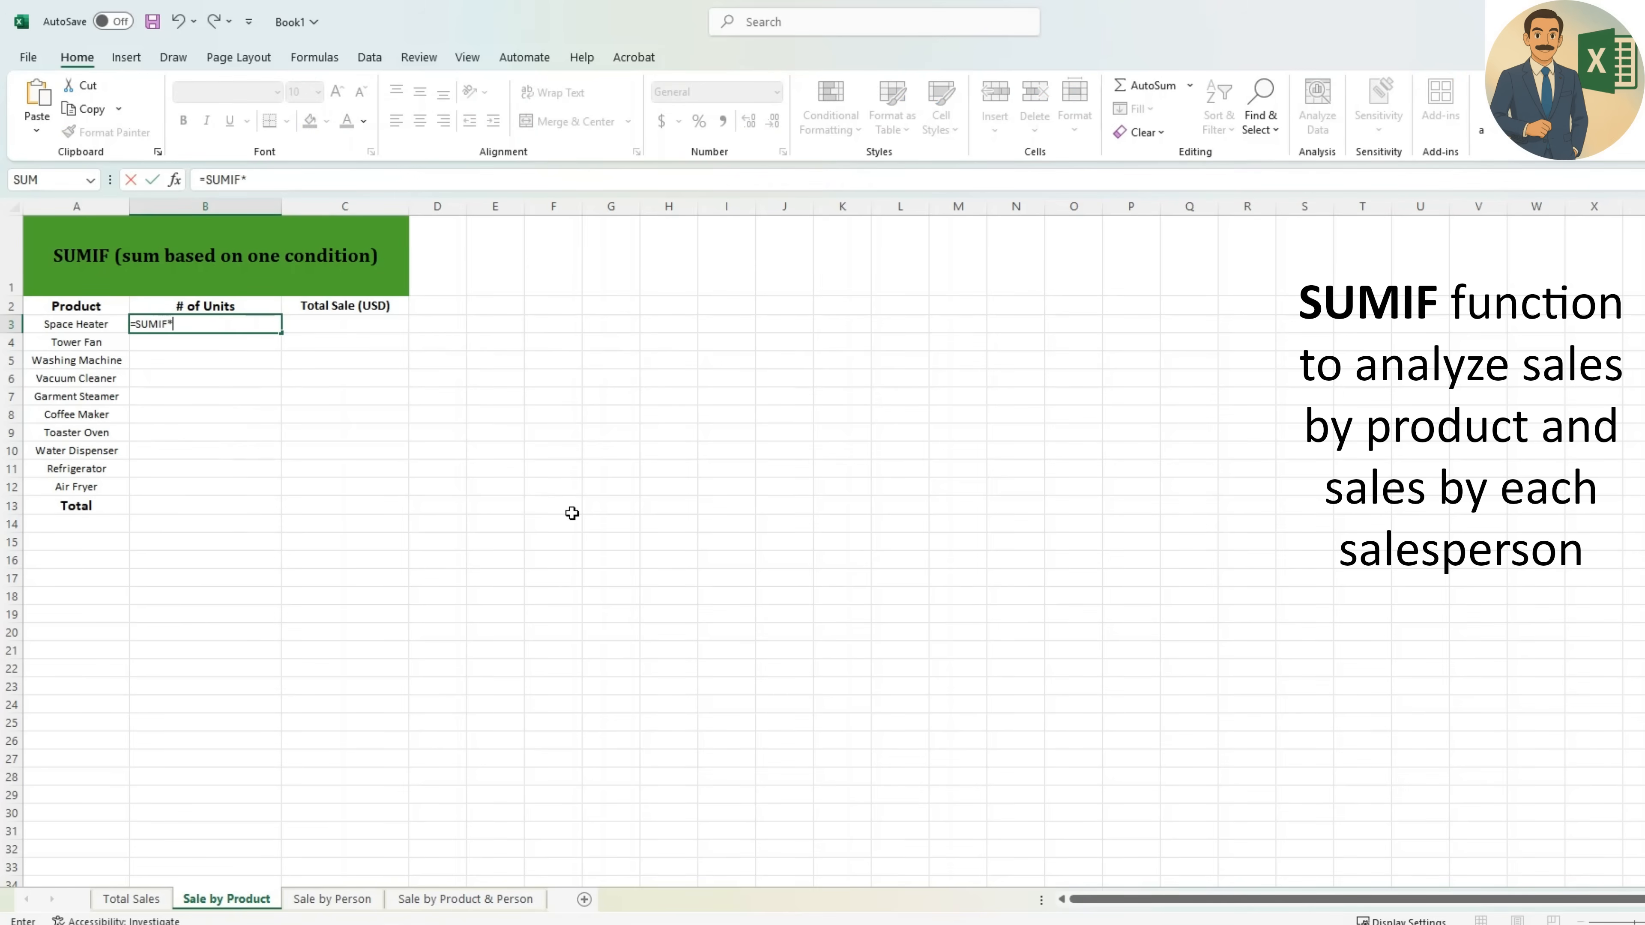
pyautogui.write('(')
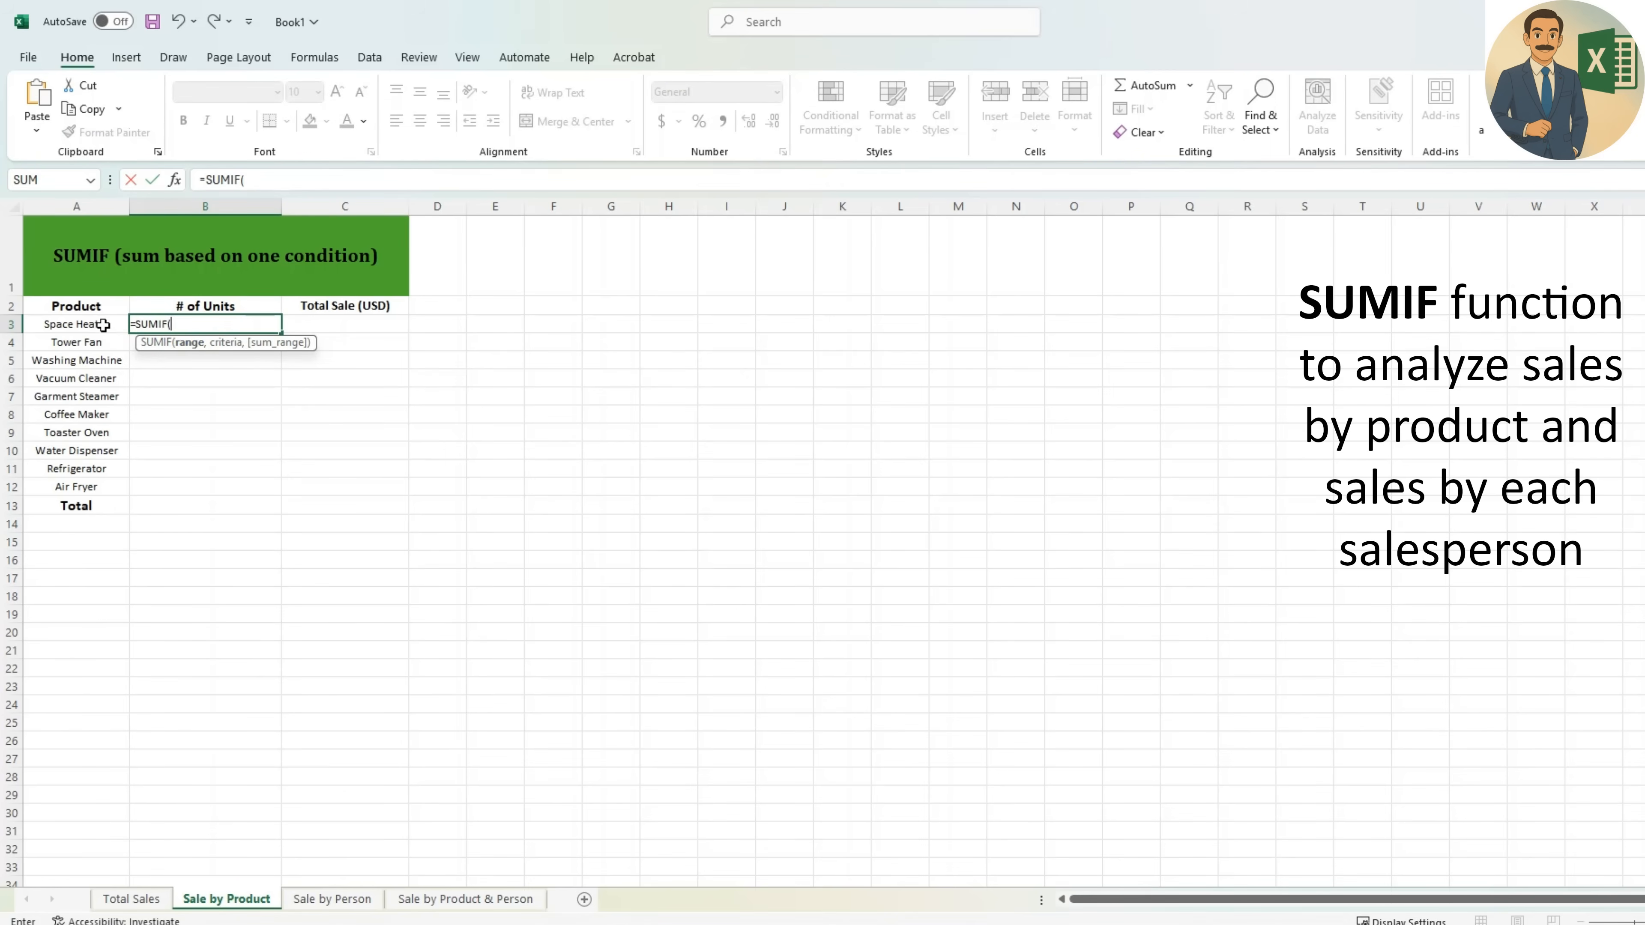
pyautogui.click(117, 903)
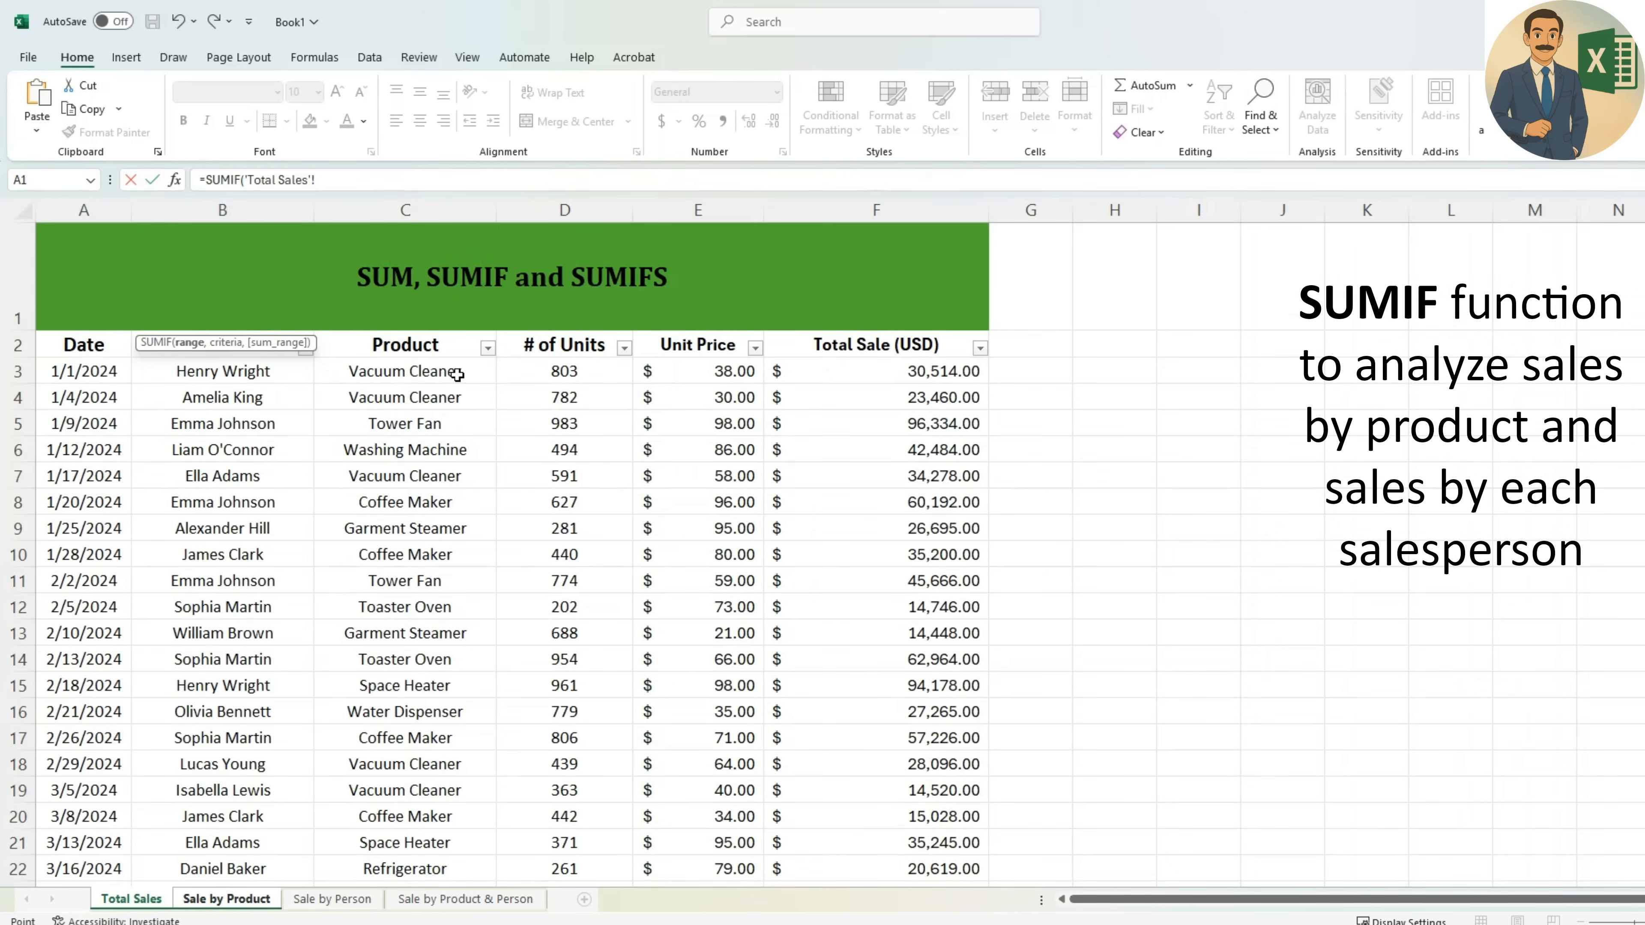
pyautogui.moveTo(436, 362); pyautogui.dragTo(452, 808)
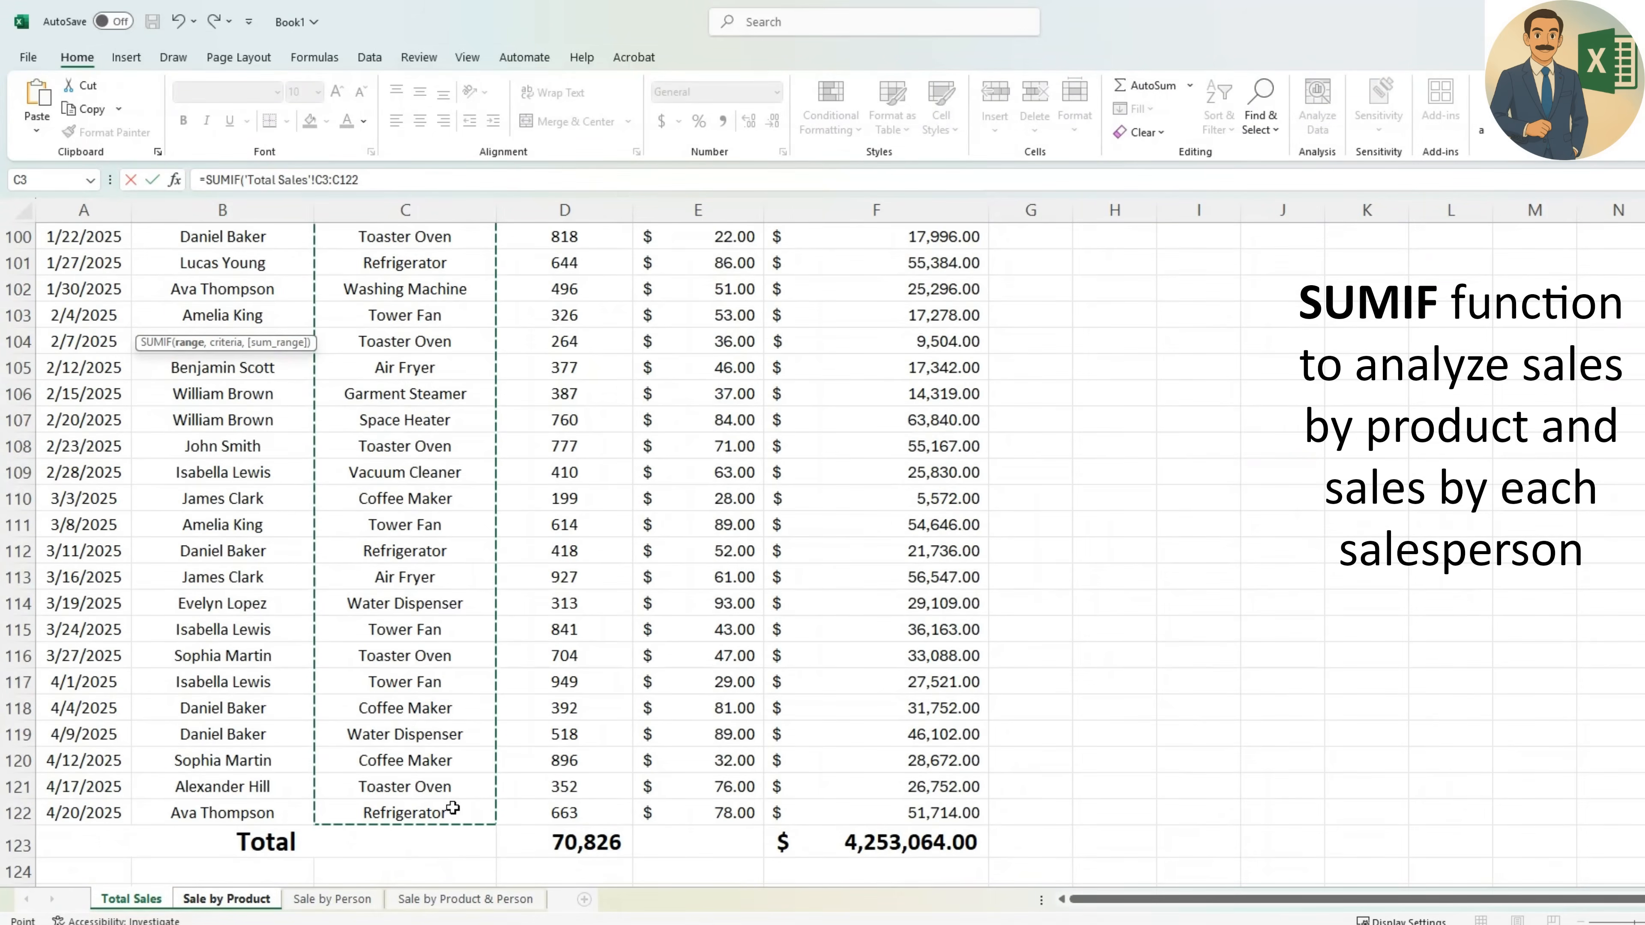
pyautogui.write(',')
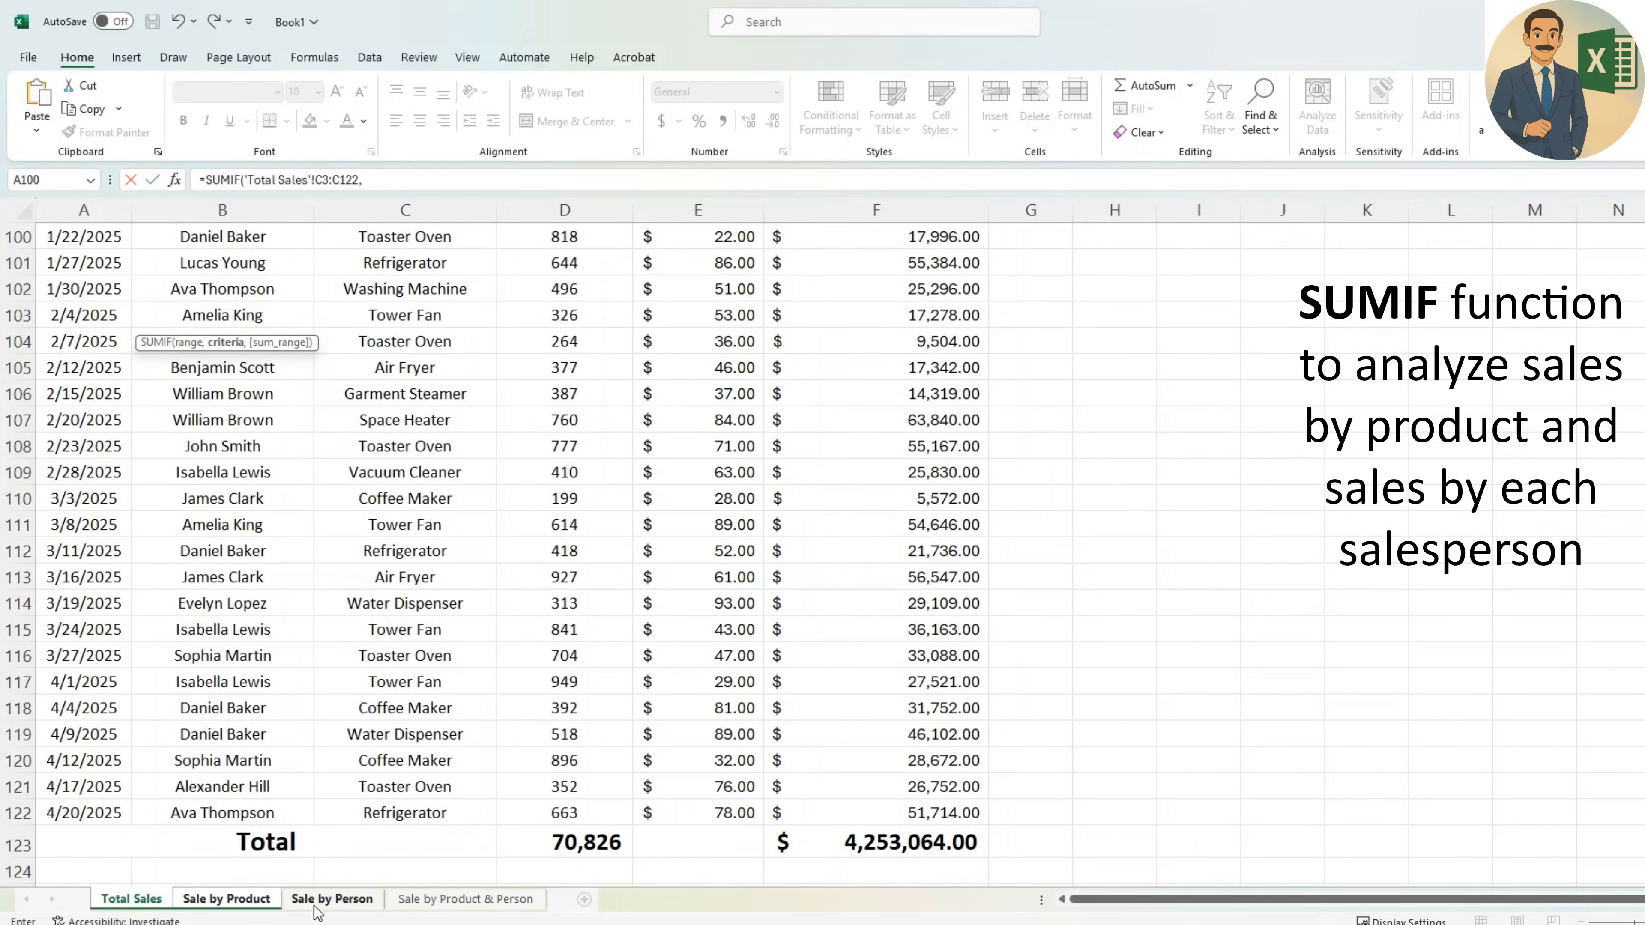
# - Set the SUMIF criterion to the Space Heater cell, 'Sale by Product'!A3
pyautogui.click(227, 899)
pyautogui.click(84, 413)
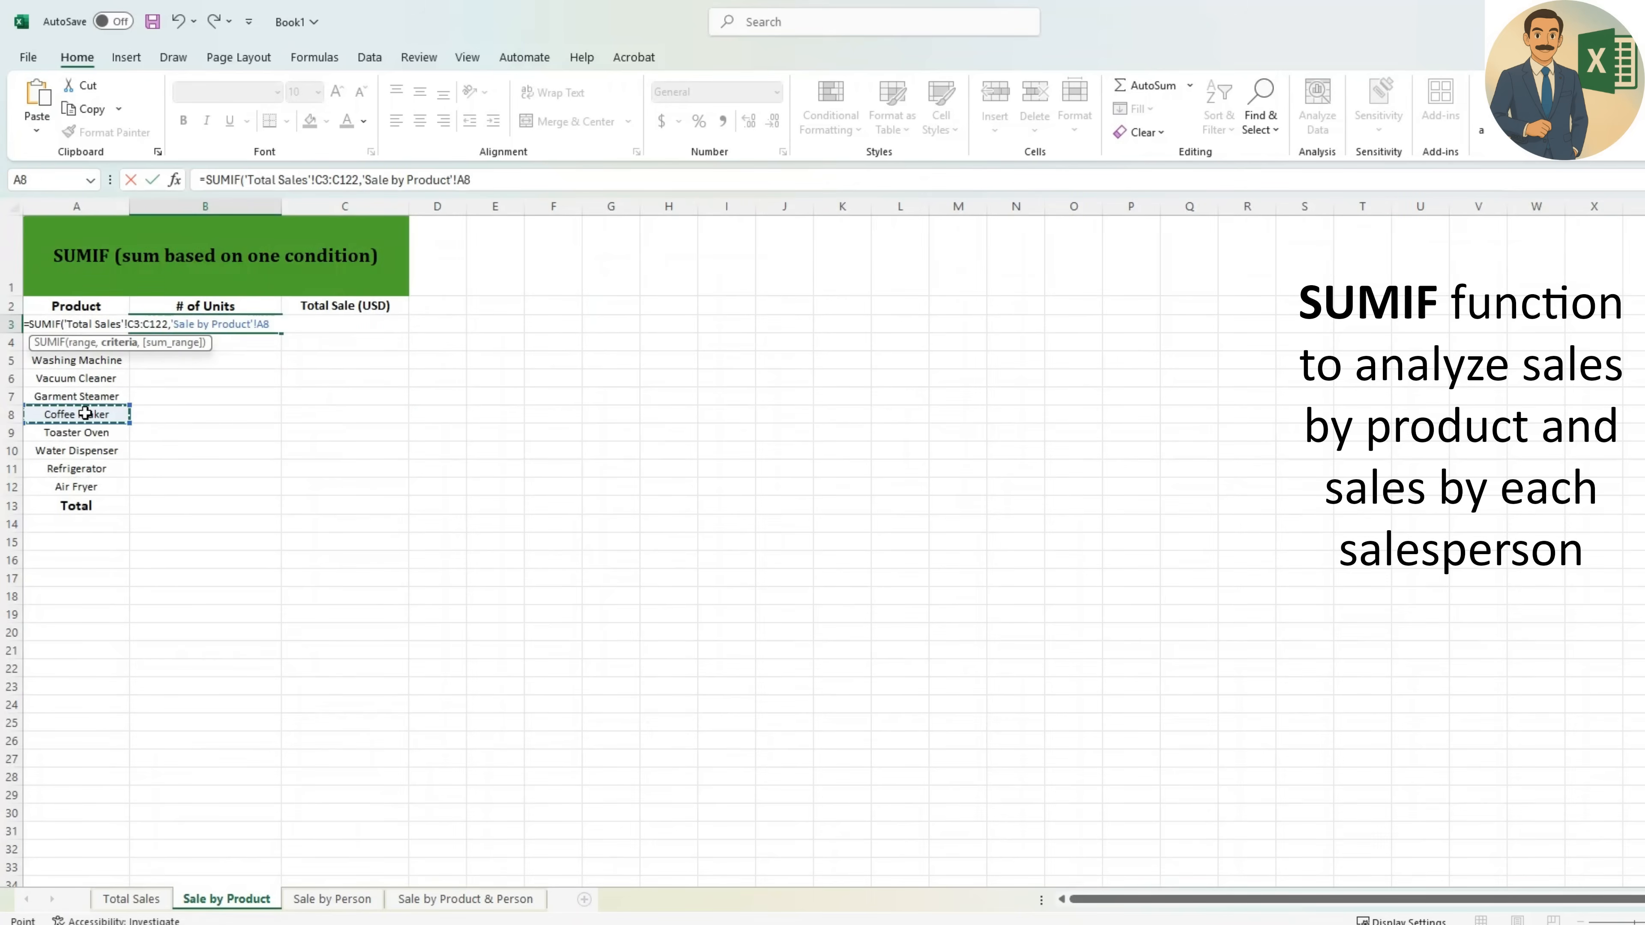
pyautogui.press('Up')
pyautogui.press('Up')
pyautogui.press('Up')
pyautogui.press('Up')
pyautogui.press('Up')
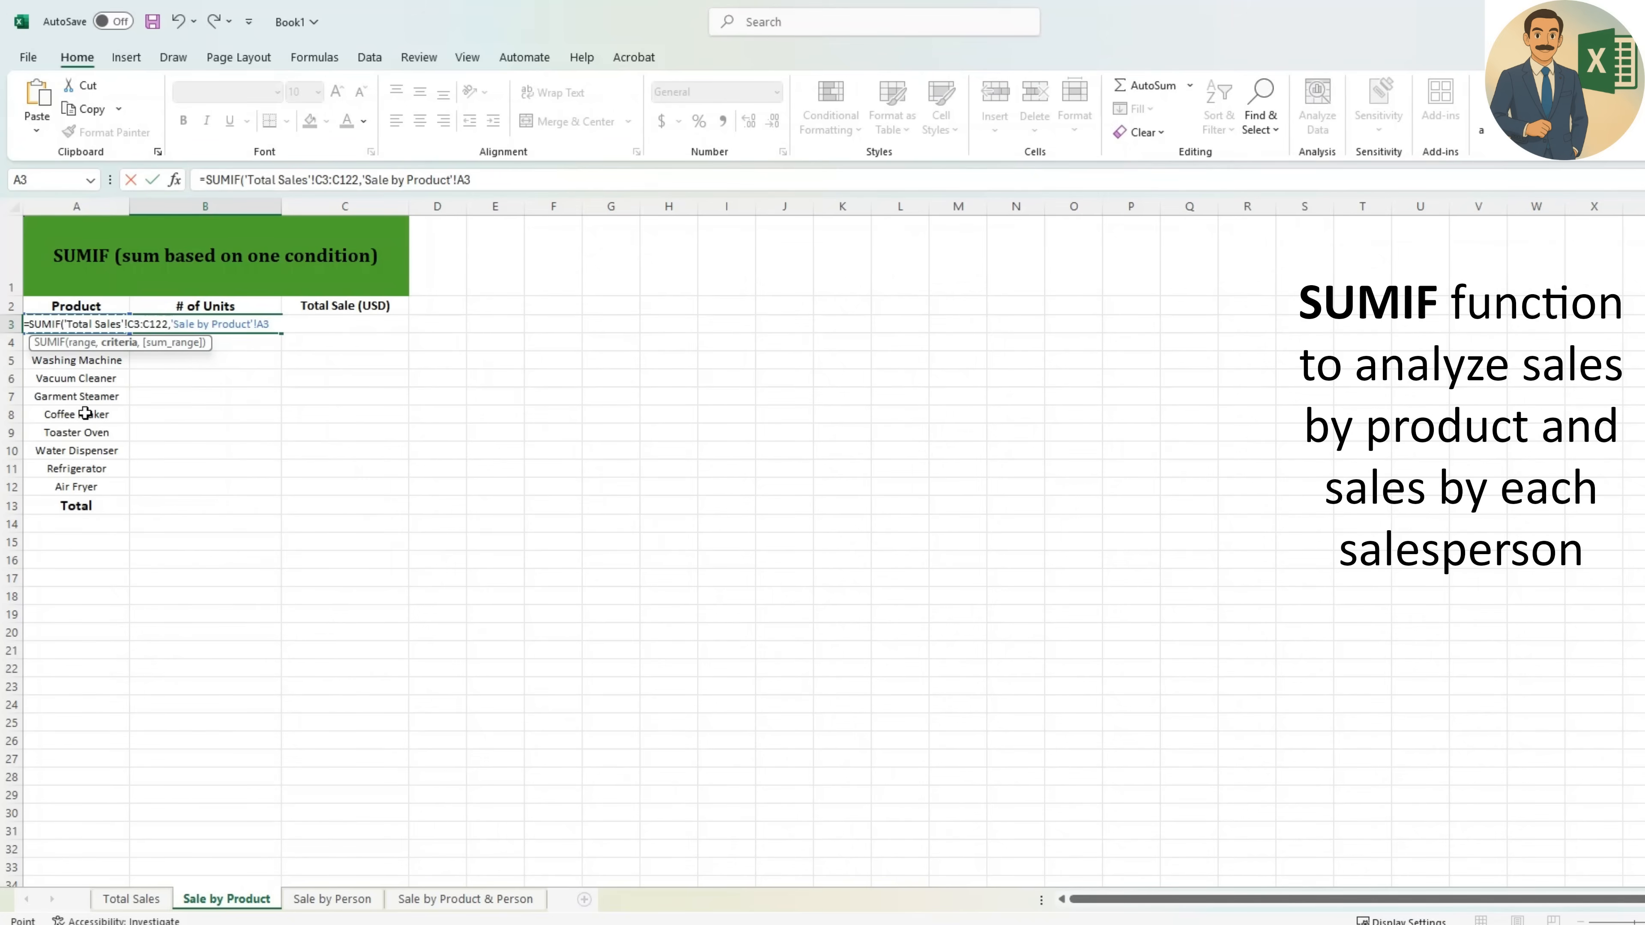
pyautogui.click(483, 186)
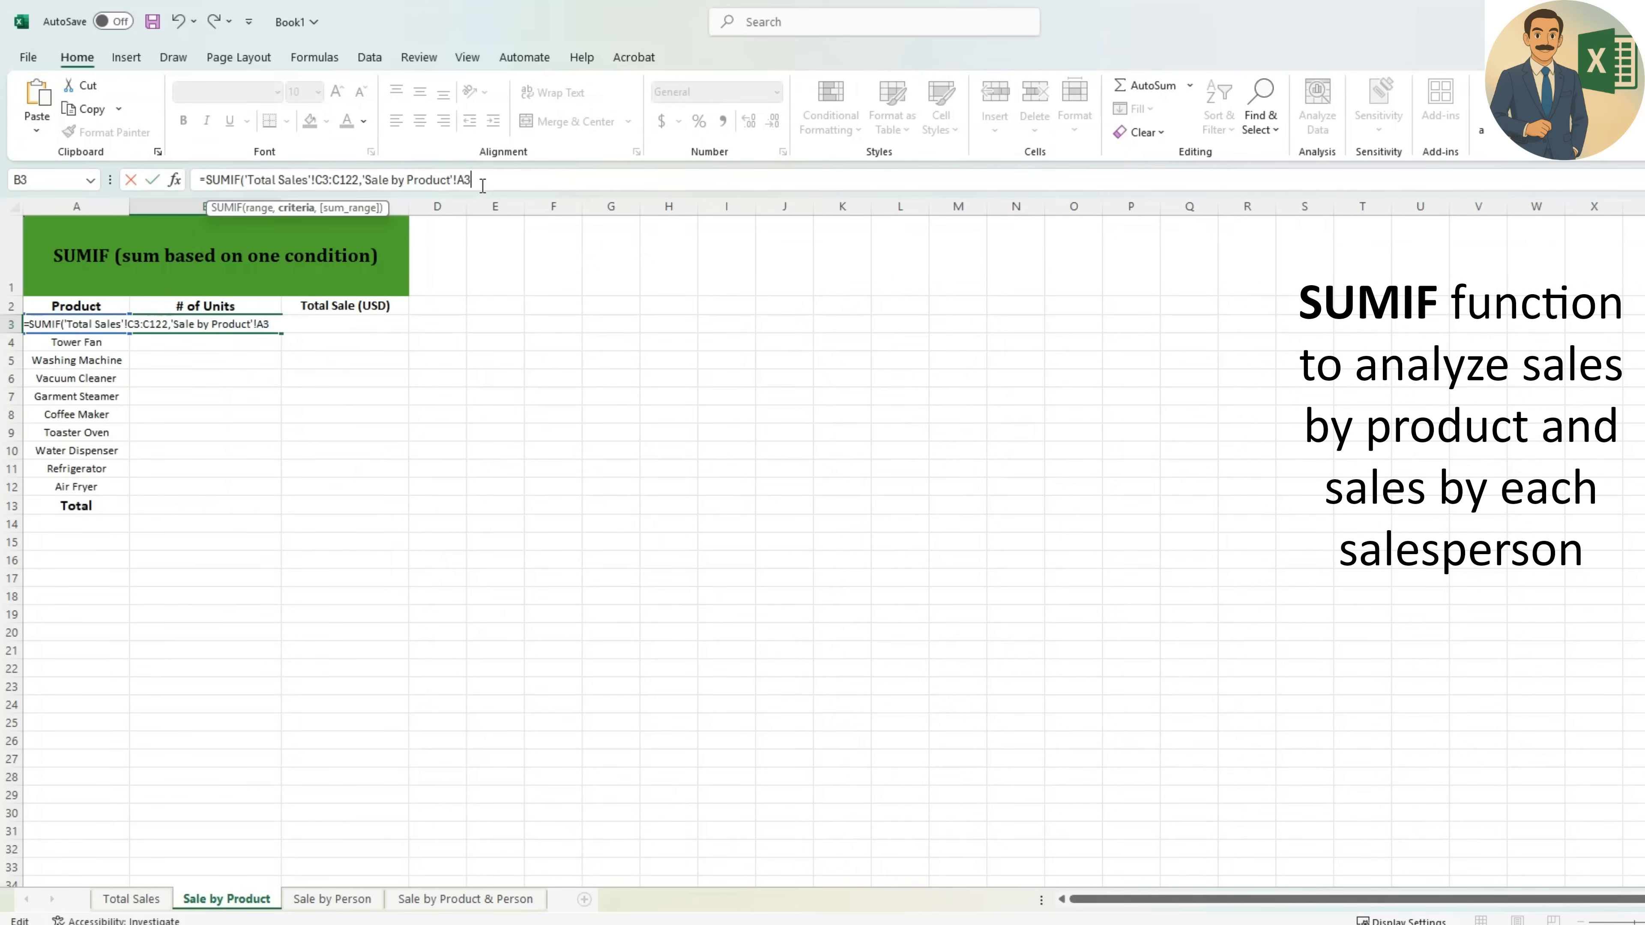
pyautogui.write(',')
# - Use 'Total Sales'!D3:D122 as the sum range and complete the SUMIF formula in B3
pyautogui.click(132, 898)
pyautogui.click(536, 799)
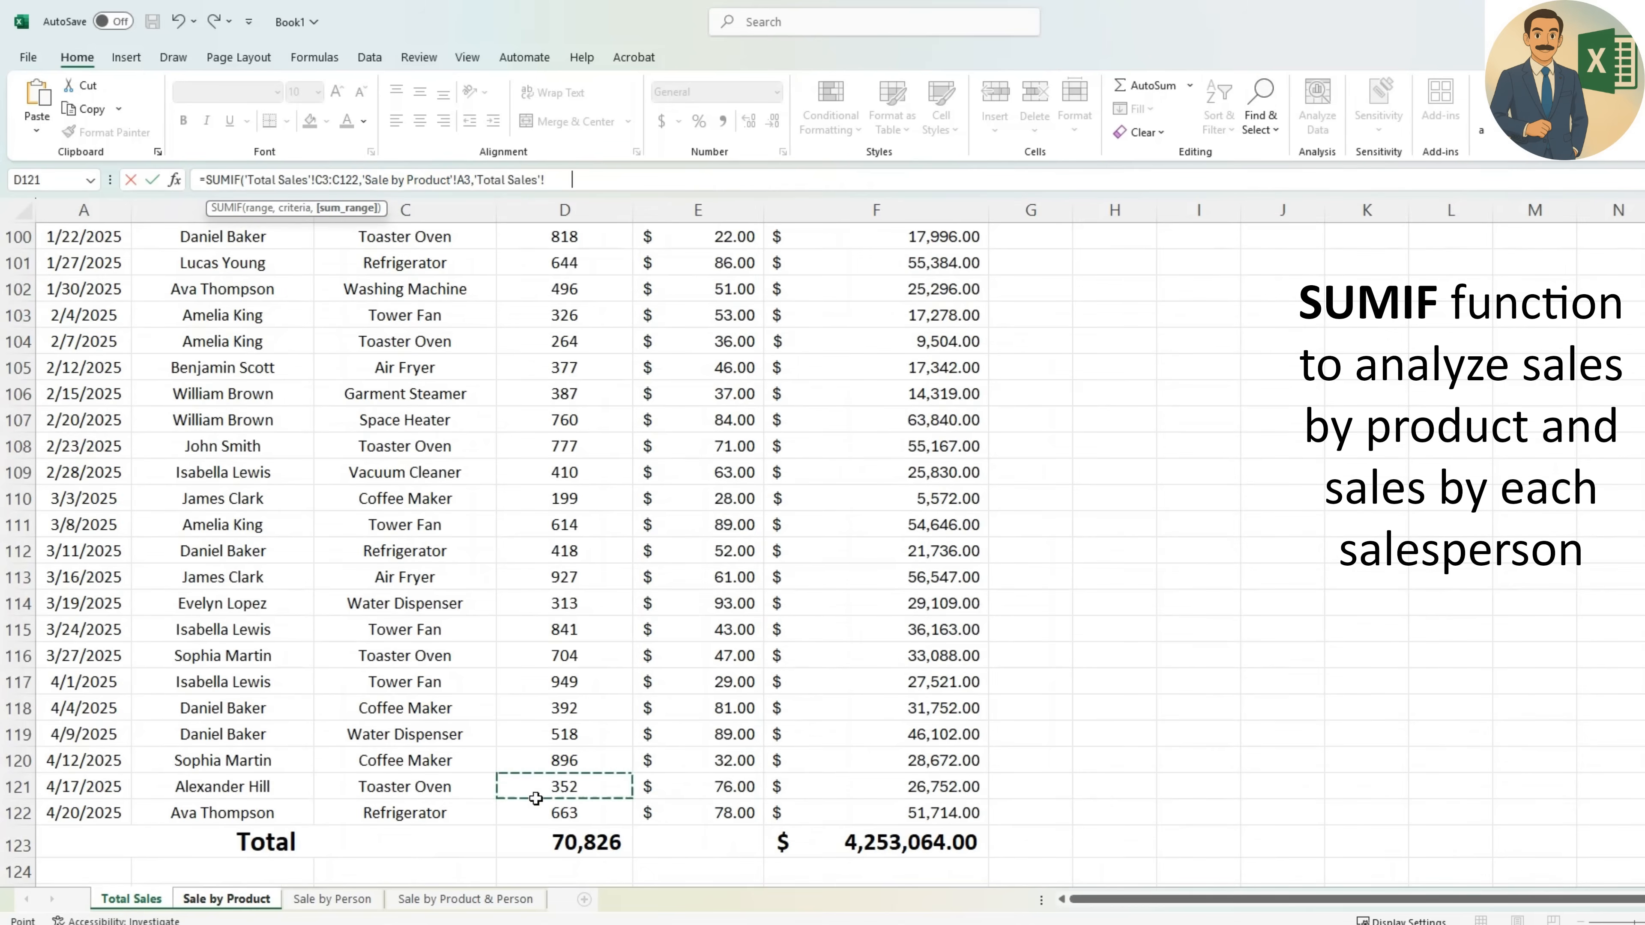
pyautogui.hotkey('ctrl', 'Up')
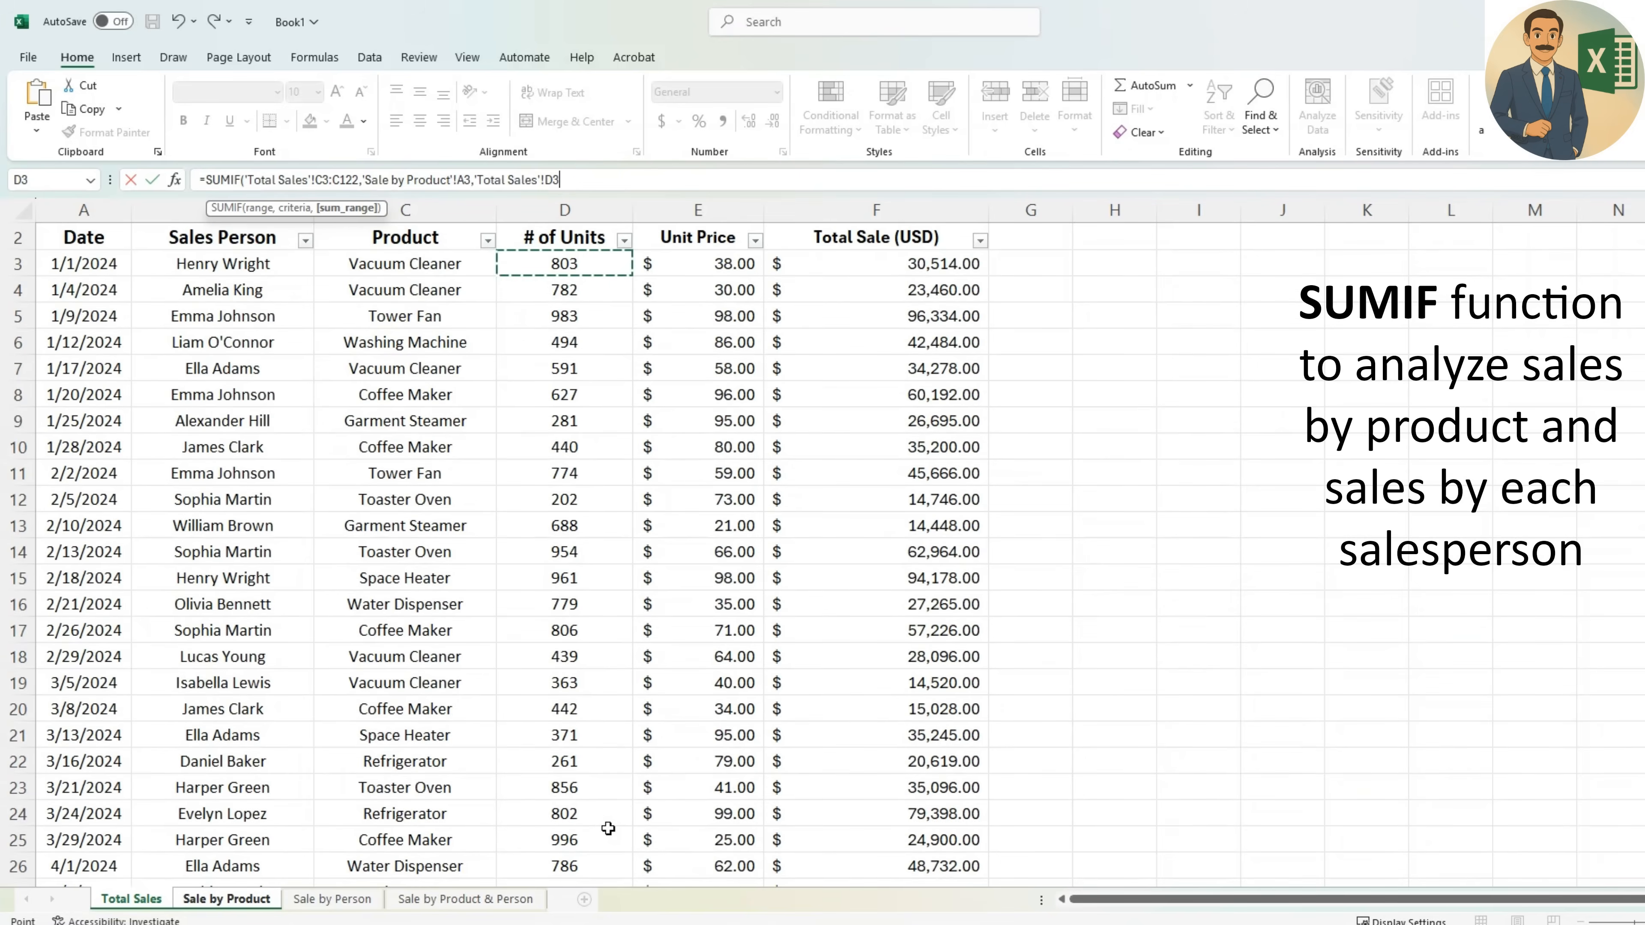
pyautogui.hotkey('ctrl', 'shift', 'Down')
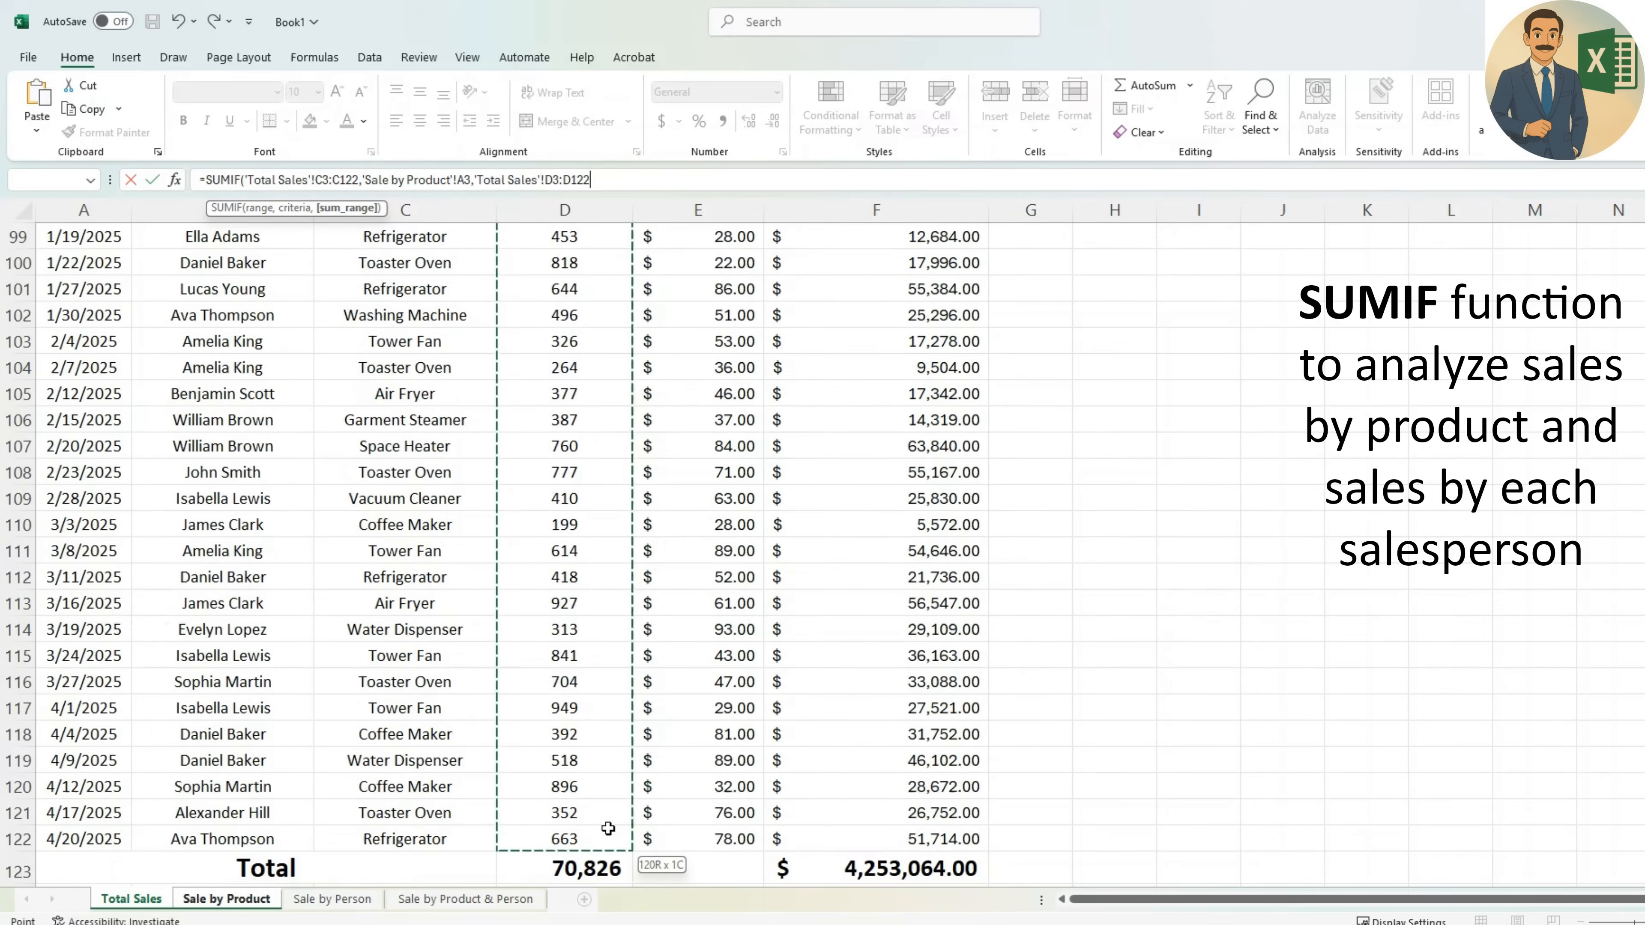
pyautogui.write(')')
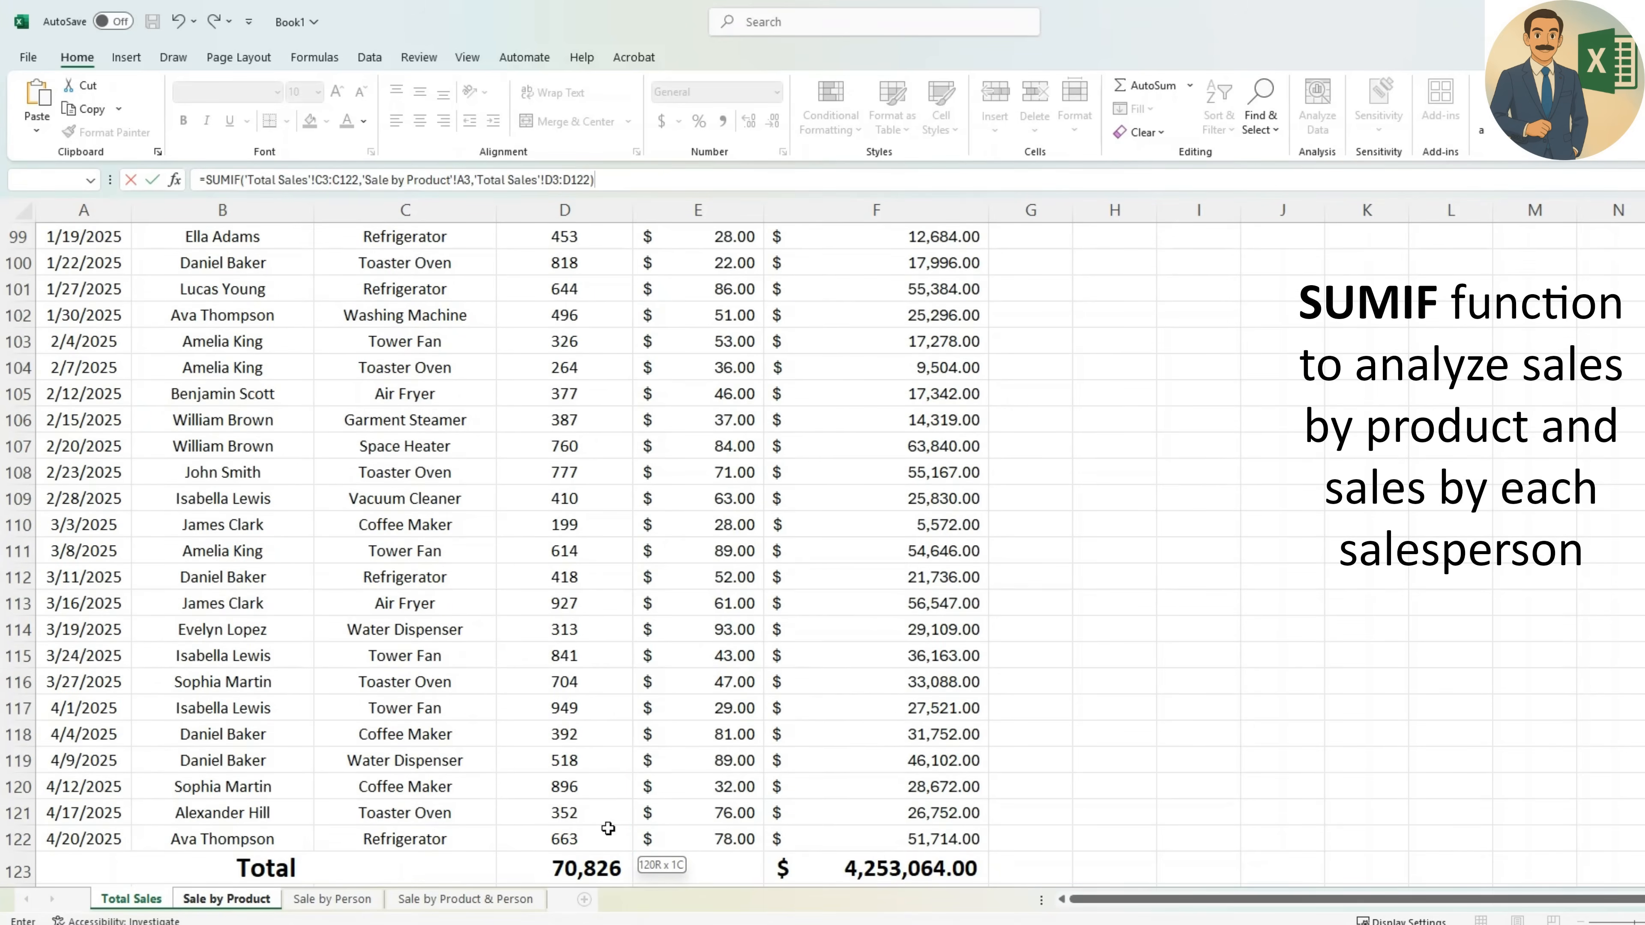
pyautogui.hotkey('ctrl', 'Return')
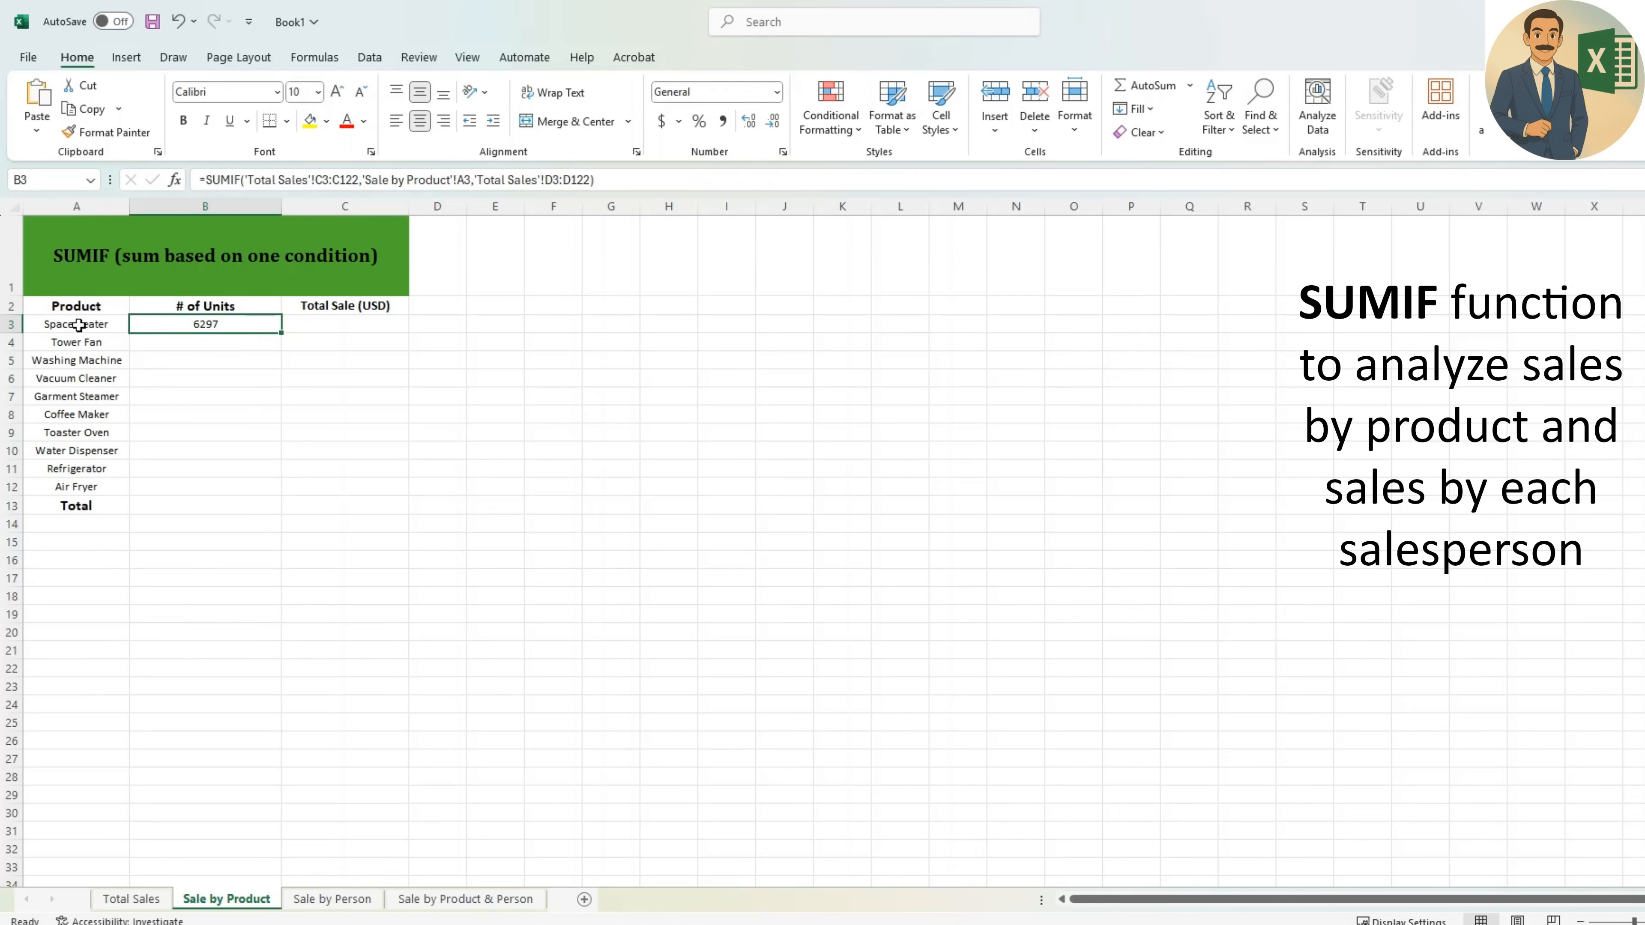
# - Make the criteria range in the B3 formula absolute as 'Total Sales'!$C$3:$C$122
pyautogui.click(315, 179)
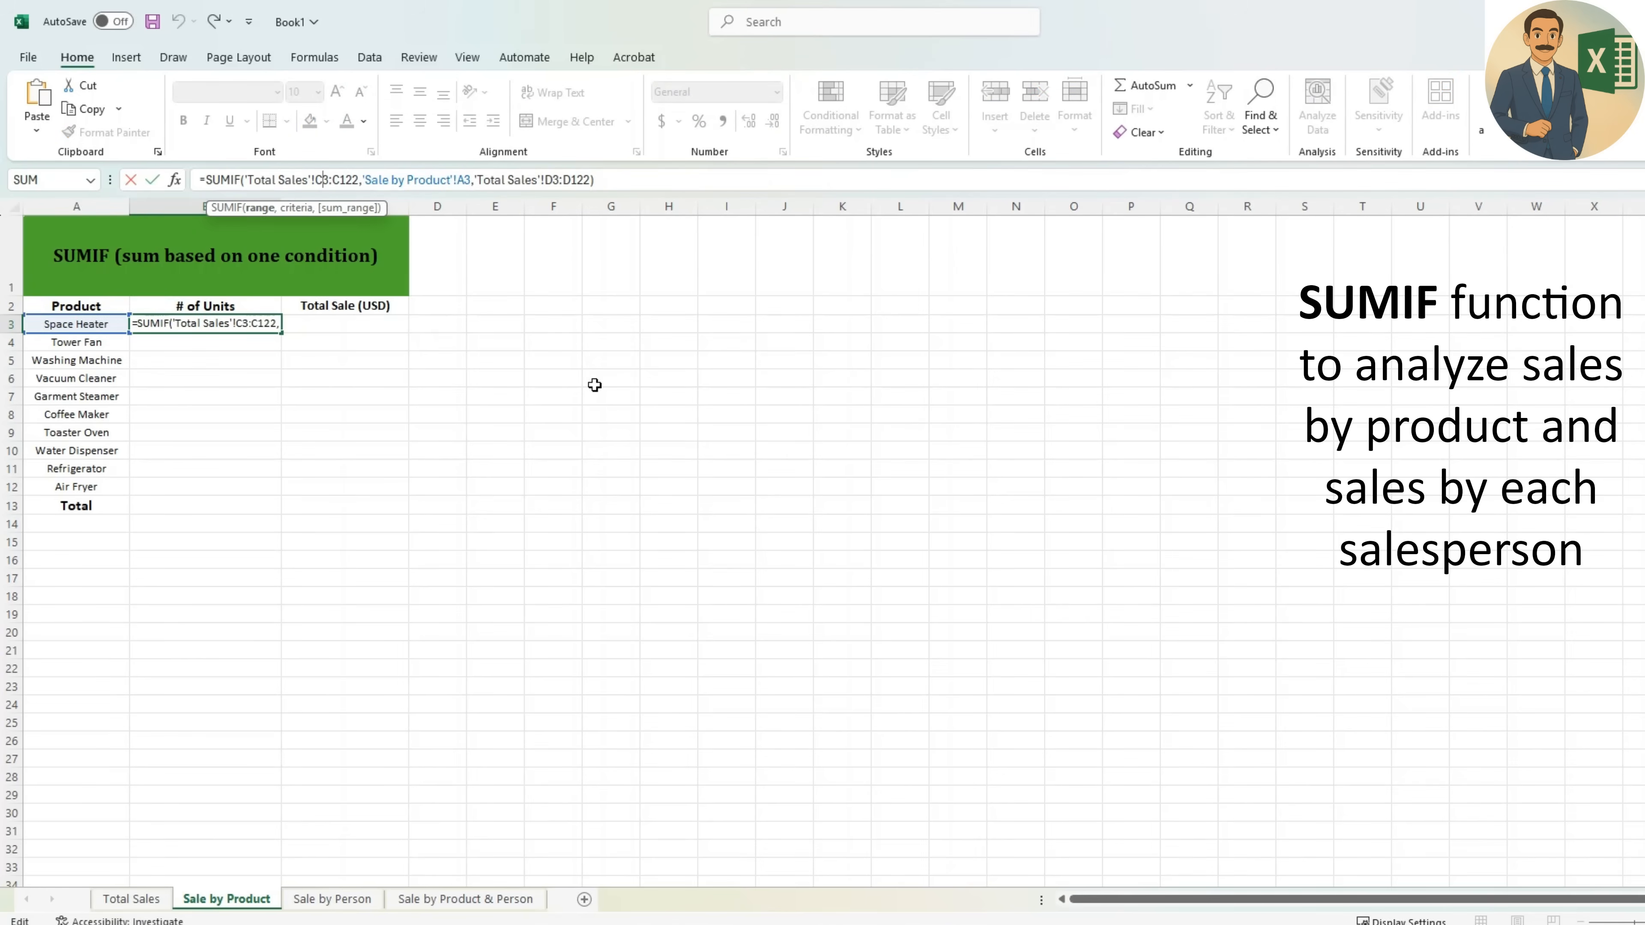
pyautogui.write('$C')
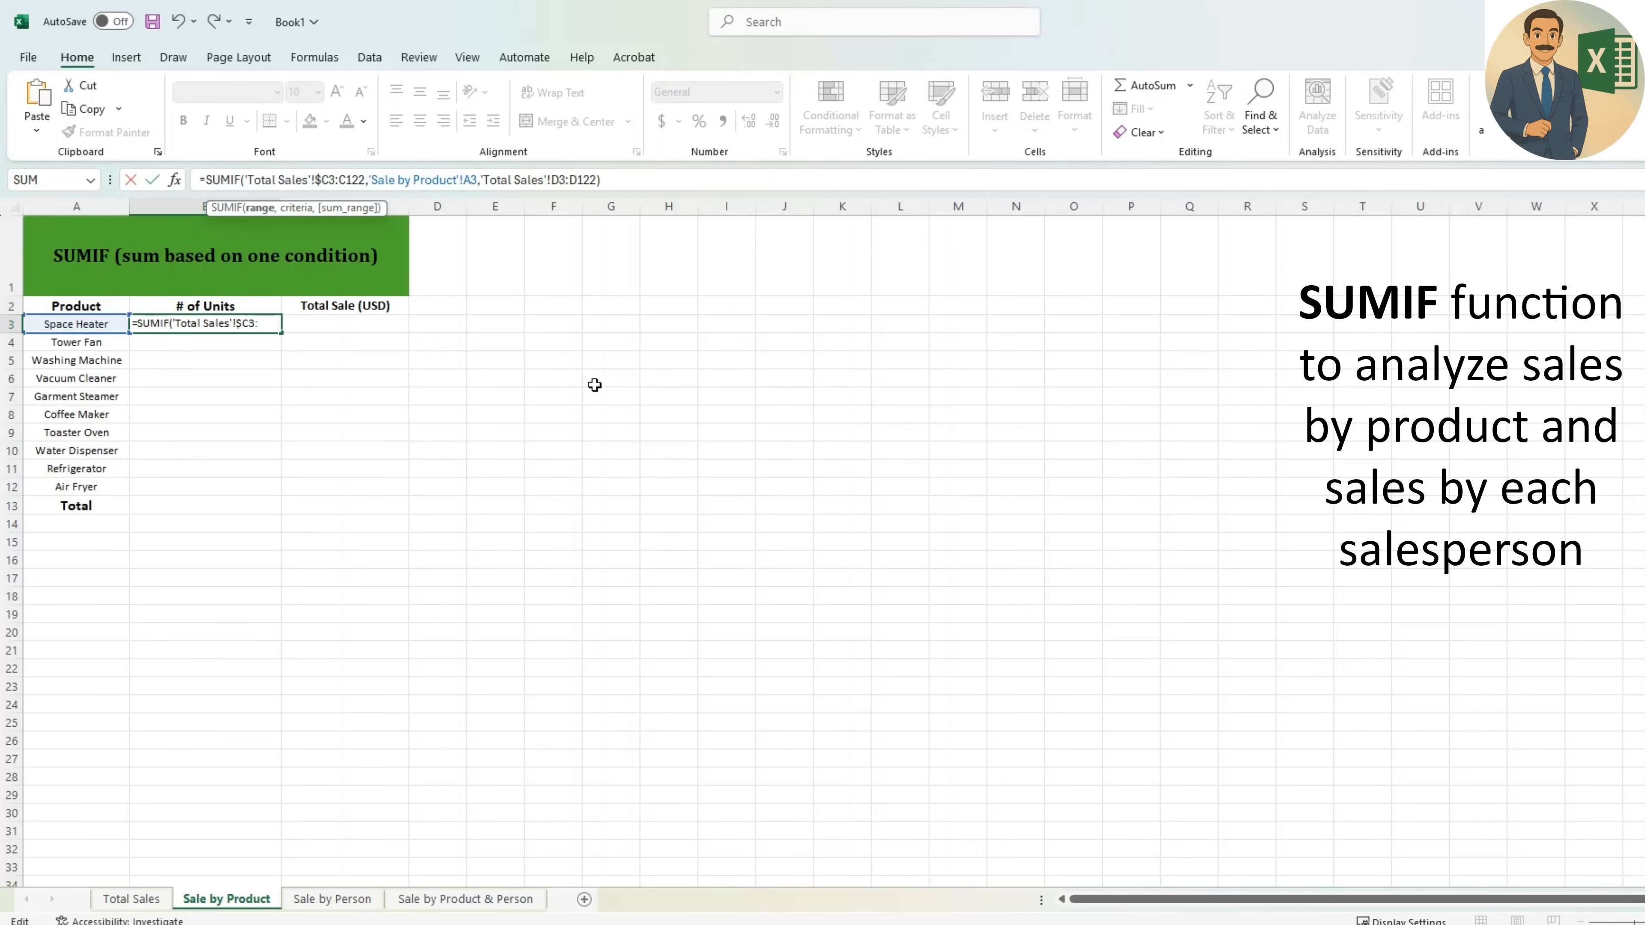
pyautogui.write('$')
pyautogui.press('Right')
pyautogui.press('Right')
pyautogui.write('$C')
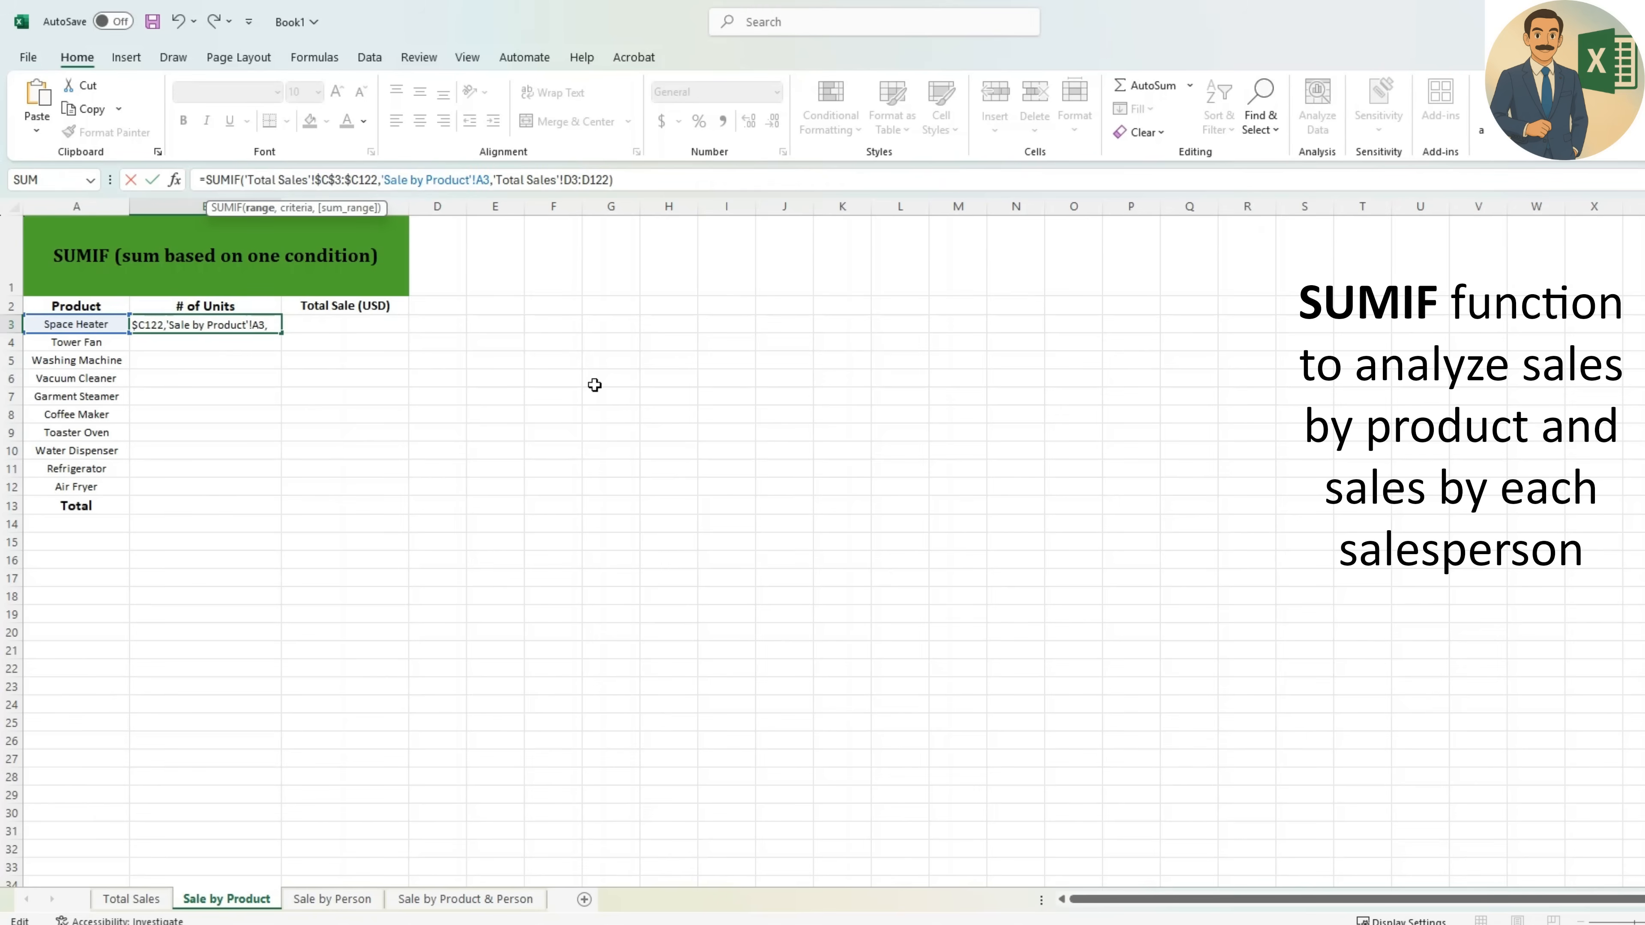
pyautogui.write('$')
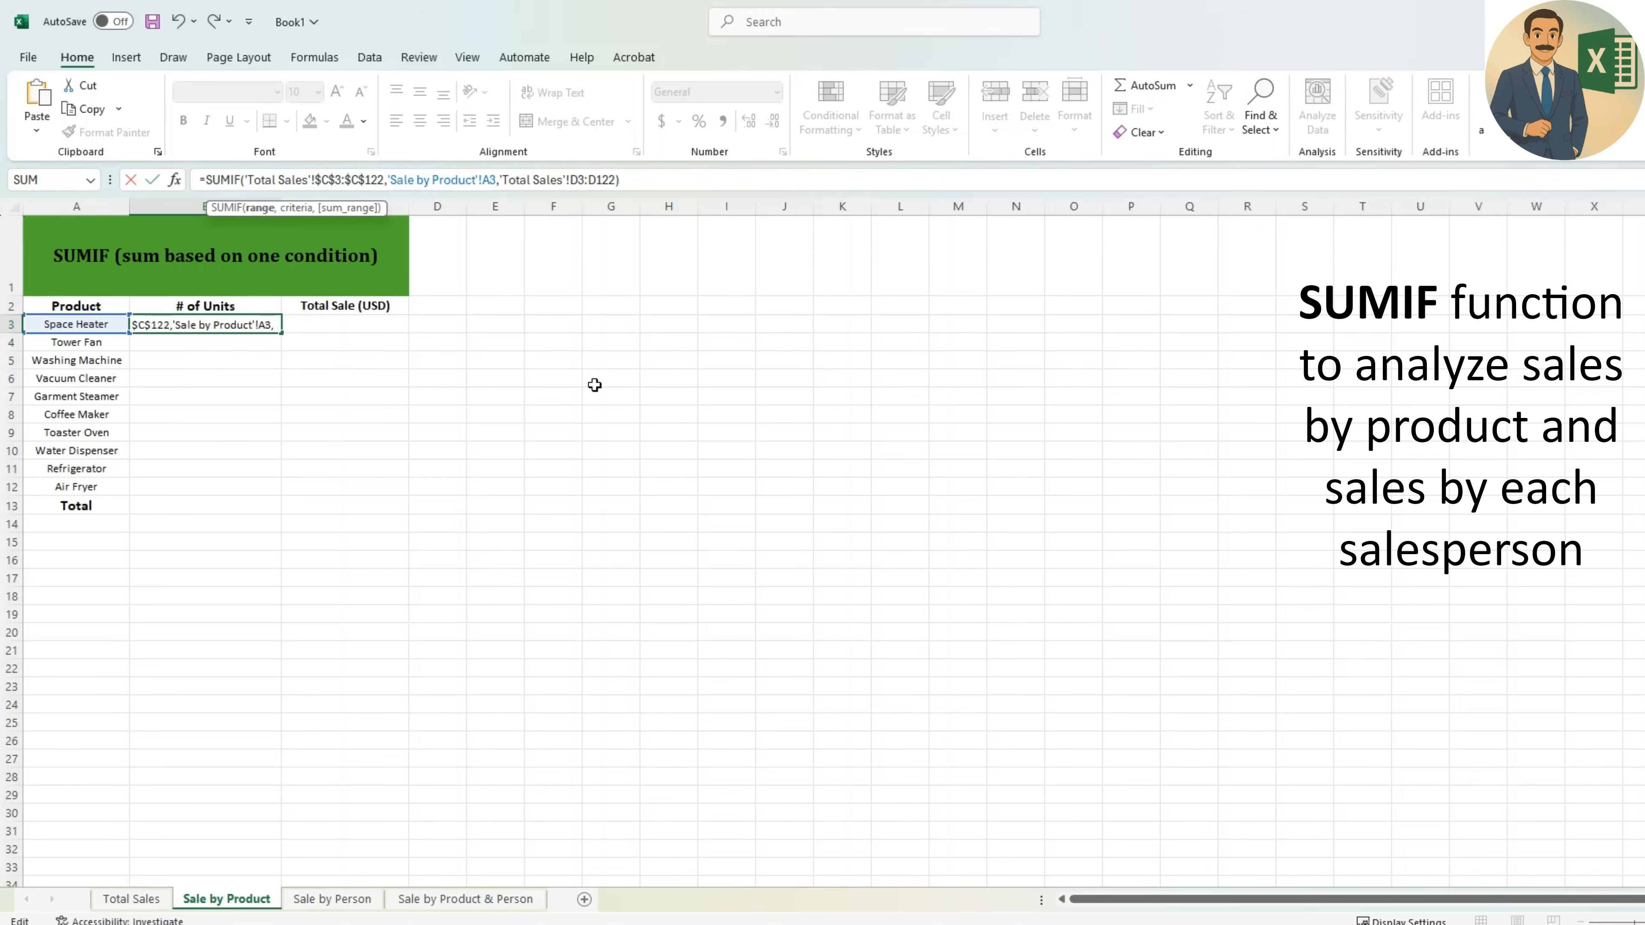
# - Remove the 'Sale by Product'! prefix from the criterion in the B3 formula, leaving only A3, and commit the formula
pyautogui.press('Right')
pyautogui.press('Right')
pyautogui.hotkey('shift', 'Right')
pyautogui.hotkey('shift', 'Right')
pyautogui.hotkey('shift', 'Right')
pyautogui.hotkey('shift', 'Right')
pyautogui.hotkey('shift', 'Right')
pyautogui.hotkey('shift', 'Right')
pyautogui.hotkey('shift', 'Right')
pyautogui.hotkey('shift', 'Right')
pyautogui.hotkey('shift', 'Right')
pyautogui.hotkey('shift', 'Right')
pyautogui.hotkey('shift', 'Right')
pyautogui.hotkey('shift', 'Right')
pyautogui.hotkey('shift', 'Right')
pyautogui.hotkey('shift', 'Right')
pyautogui.hotkey('shift', 'Right')
pyautogui.hotkey('shift', 'Right')
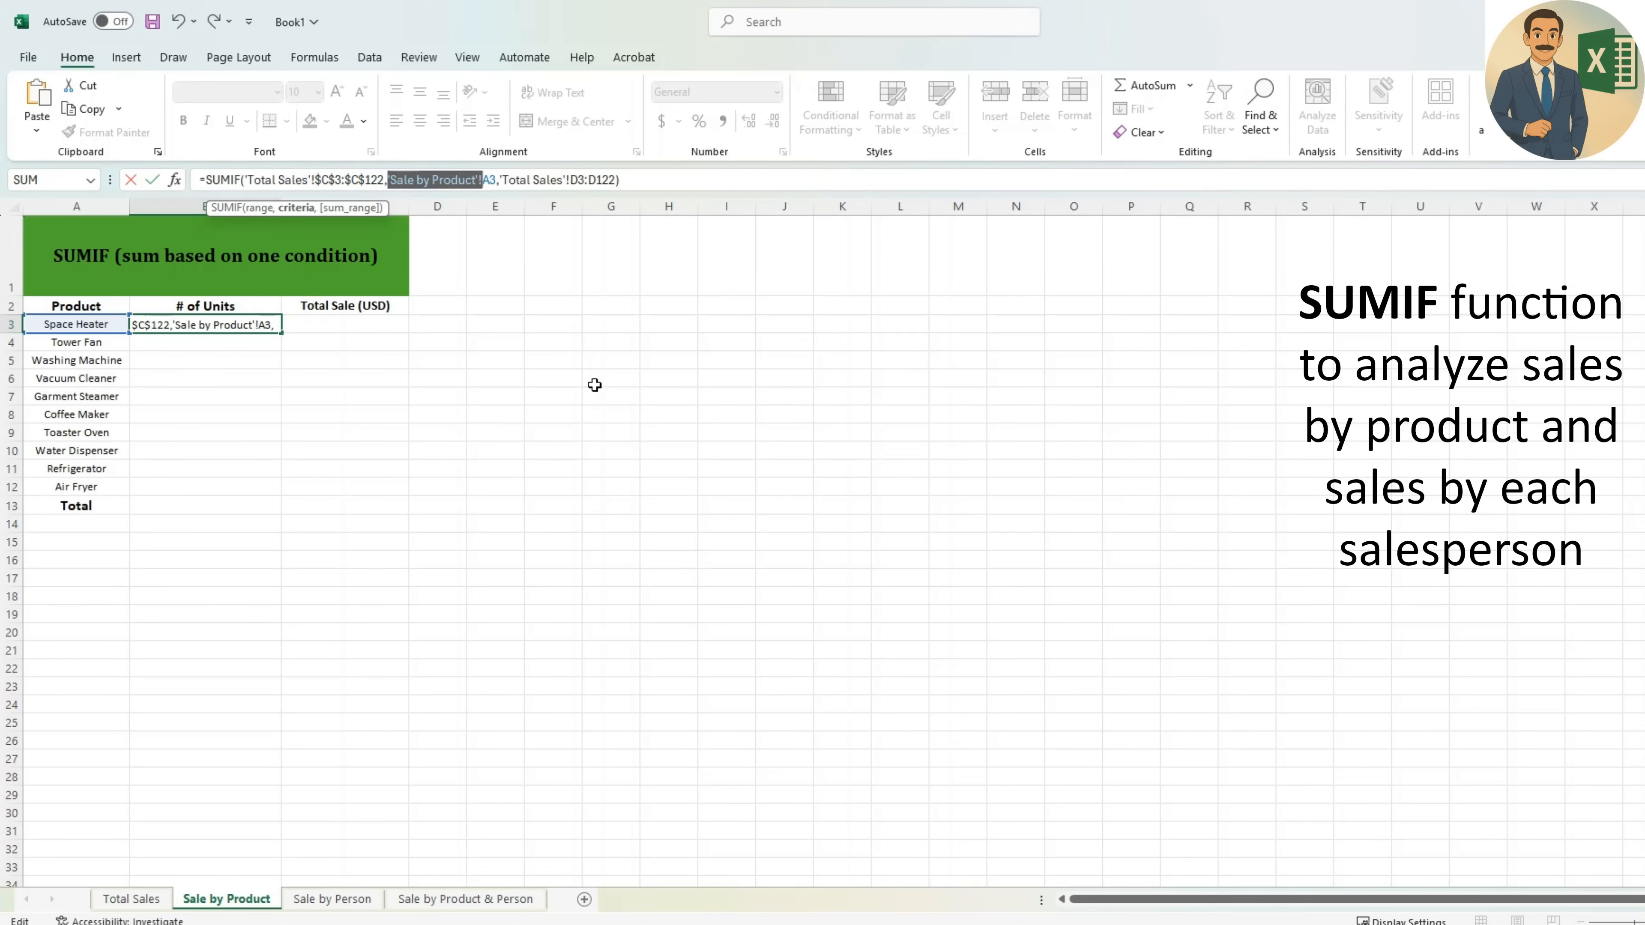
pyautogui.press('Delete')
pyautogui.press('Right')
pyautogui.press('Right')
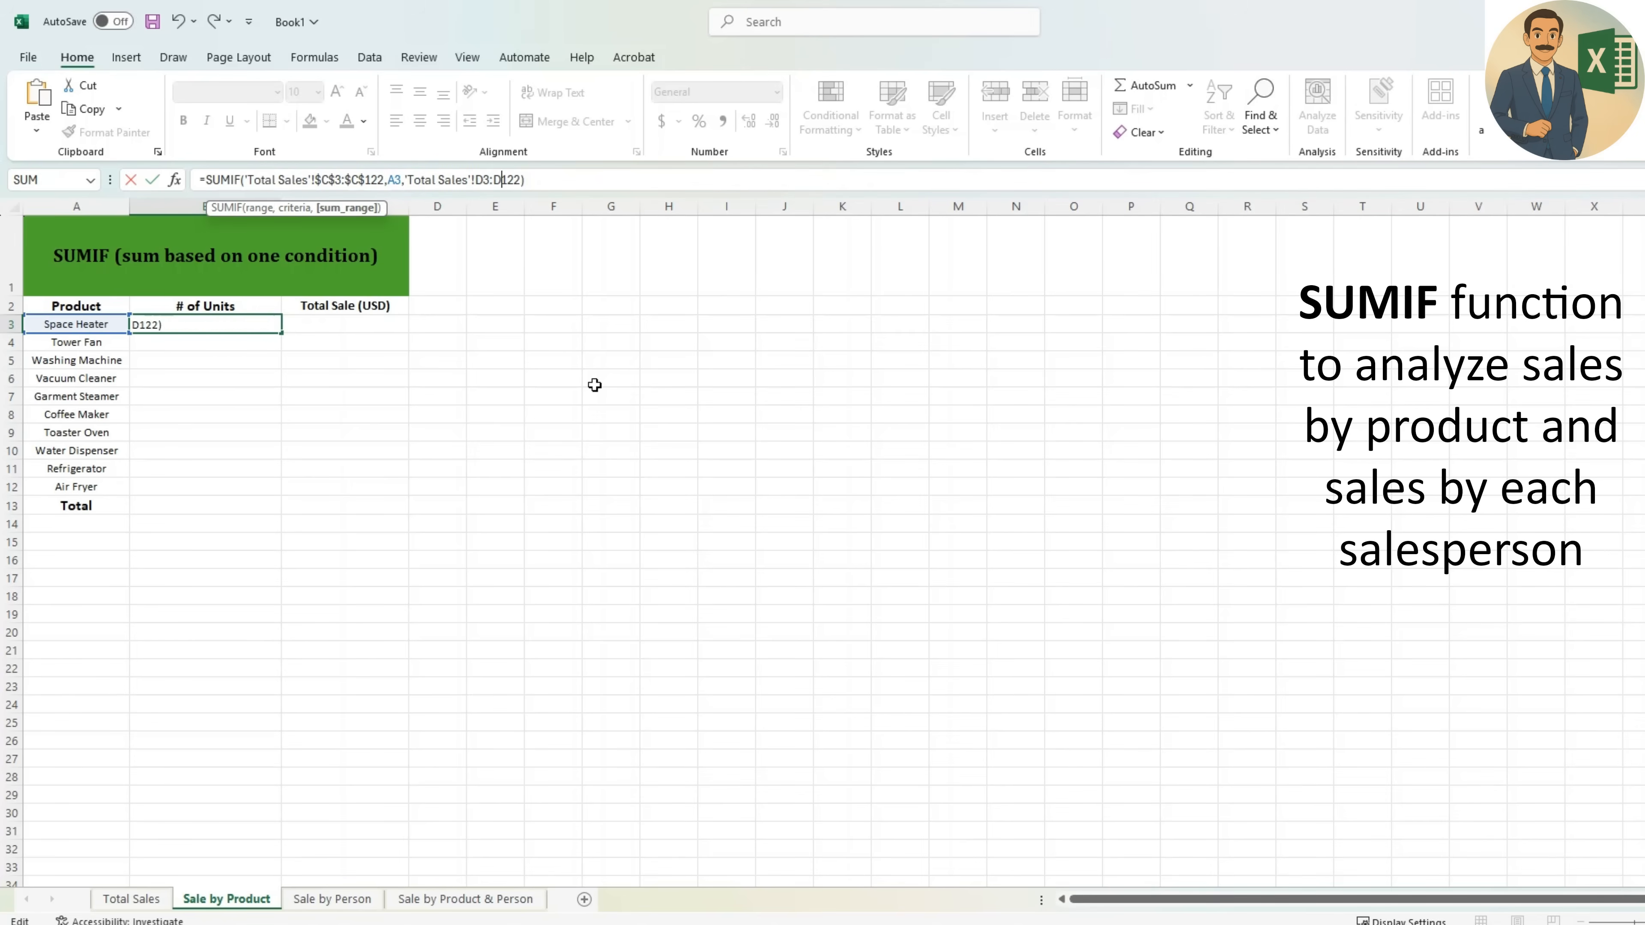
pyautogui.hotkey('ctrl', 'Return')
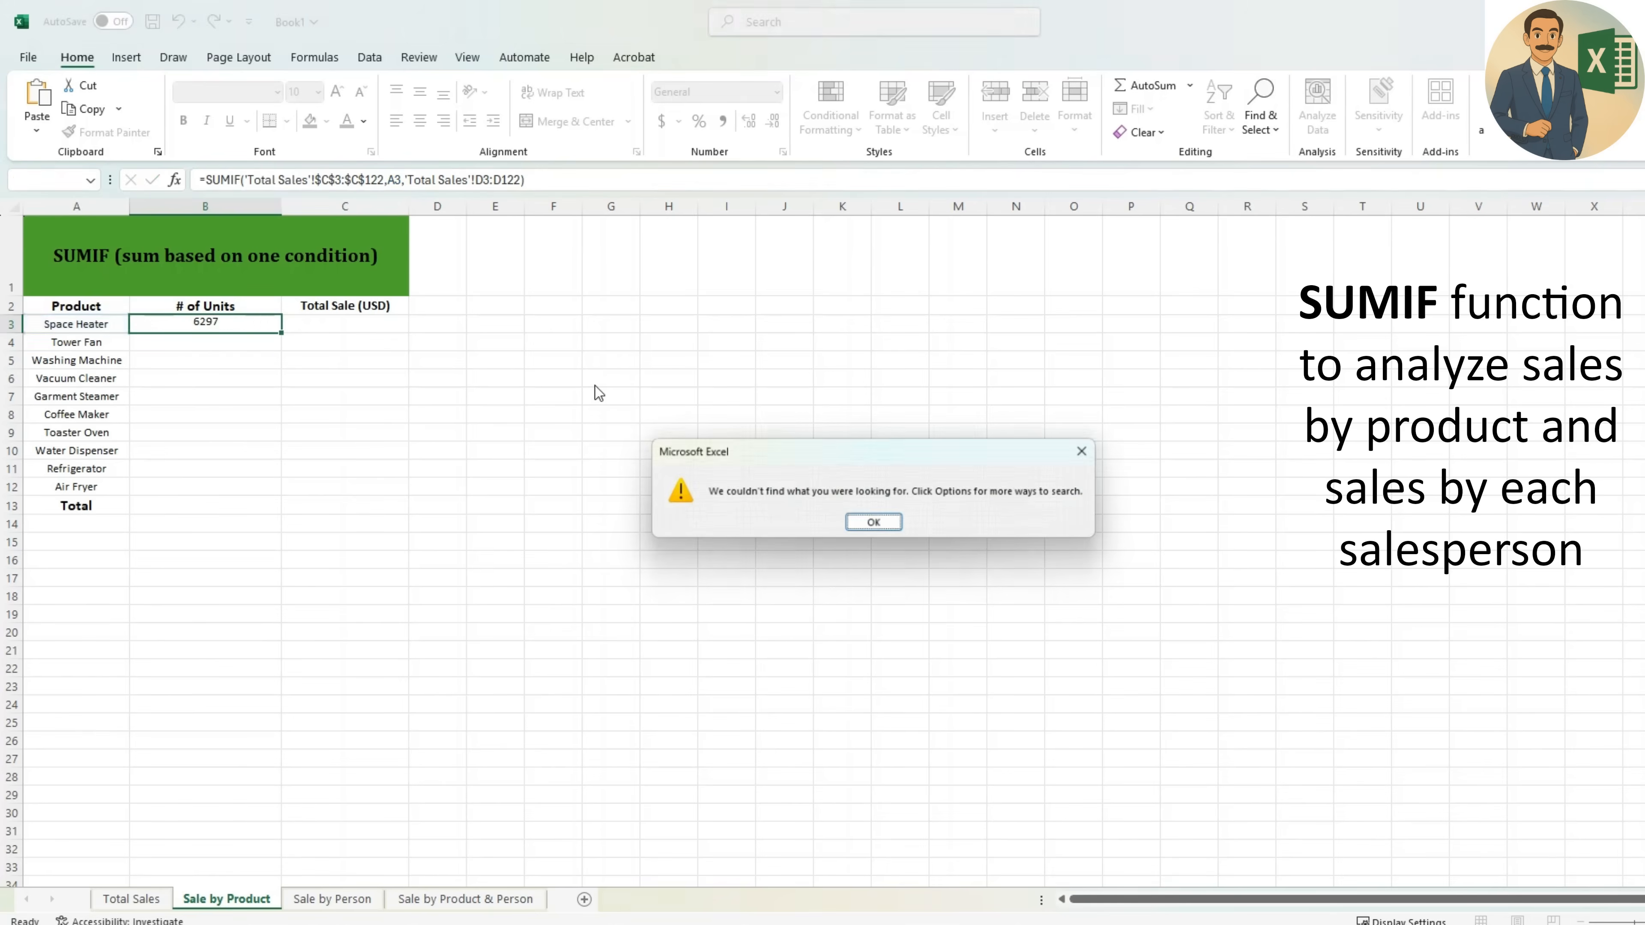
pyautogui.press('Return')
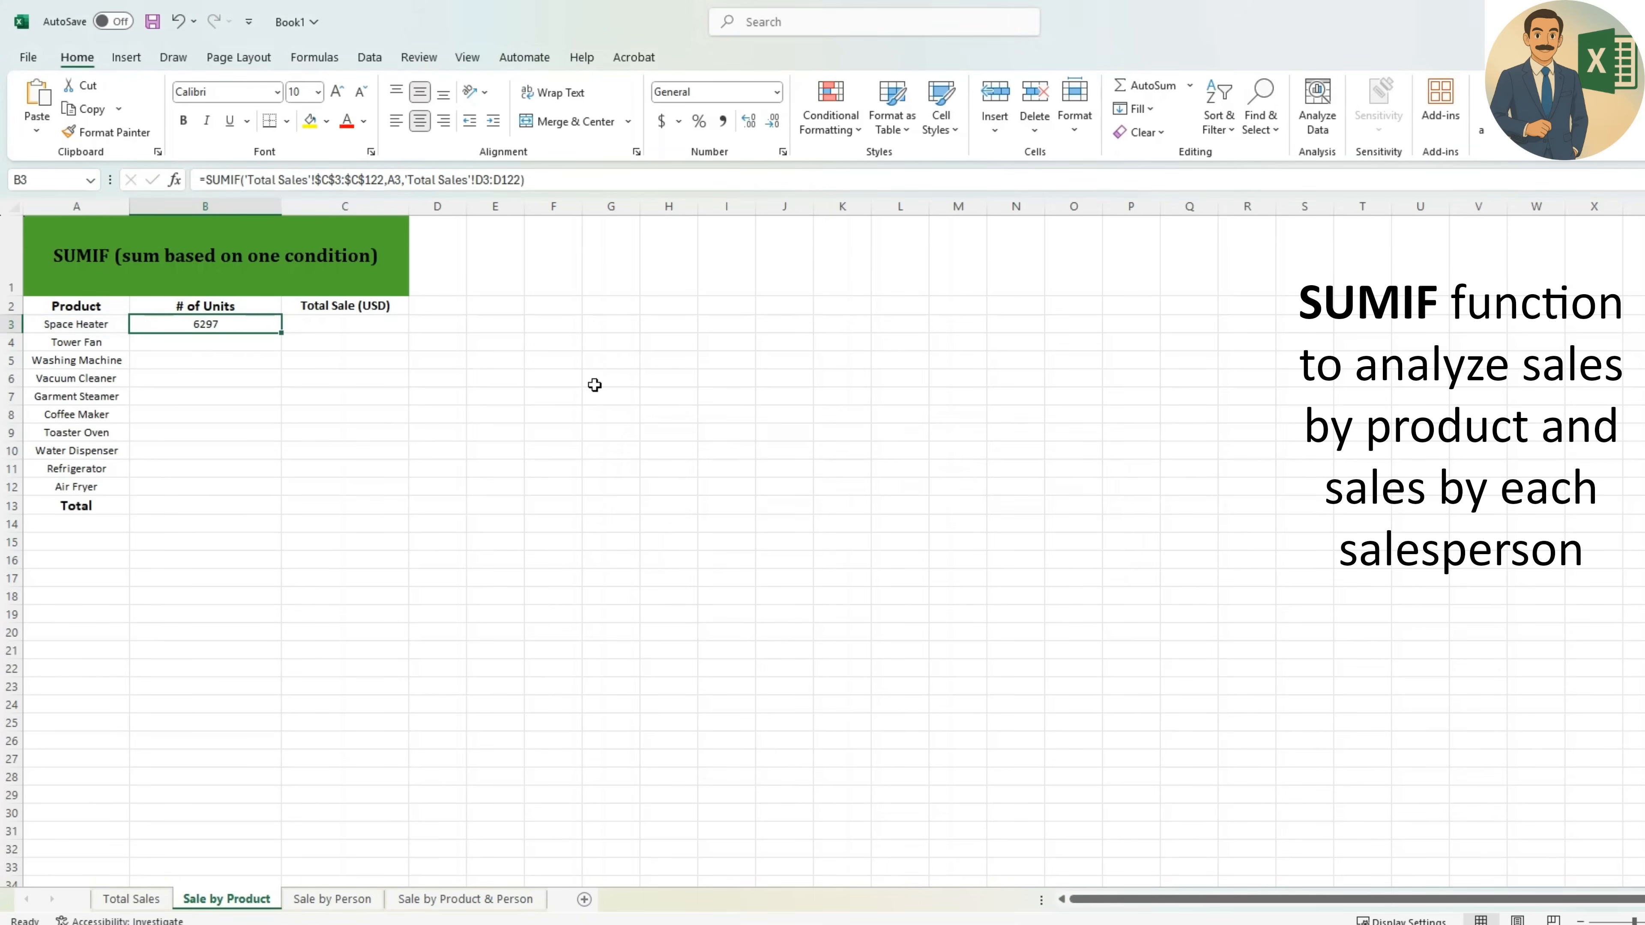
# - Lock the sum range in the B3 formula as 'Total Sales'!$D$3:$D$122
pyautogui.press('F2')
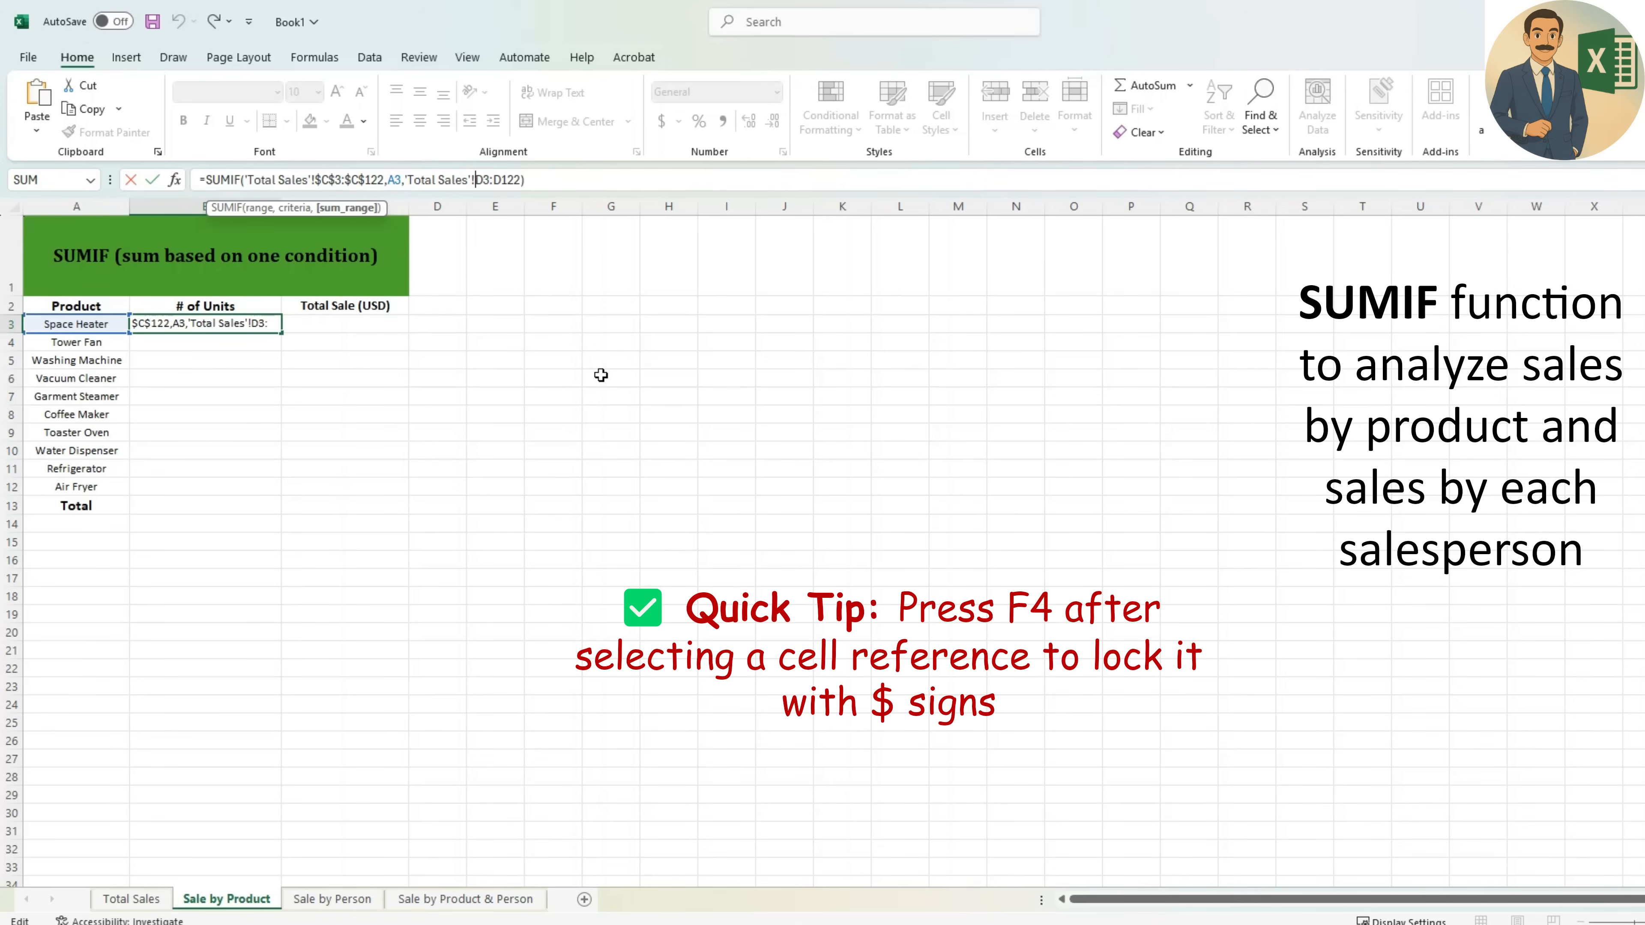
pyautogui.press('F4')
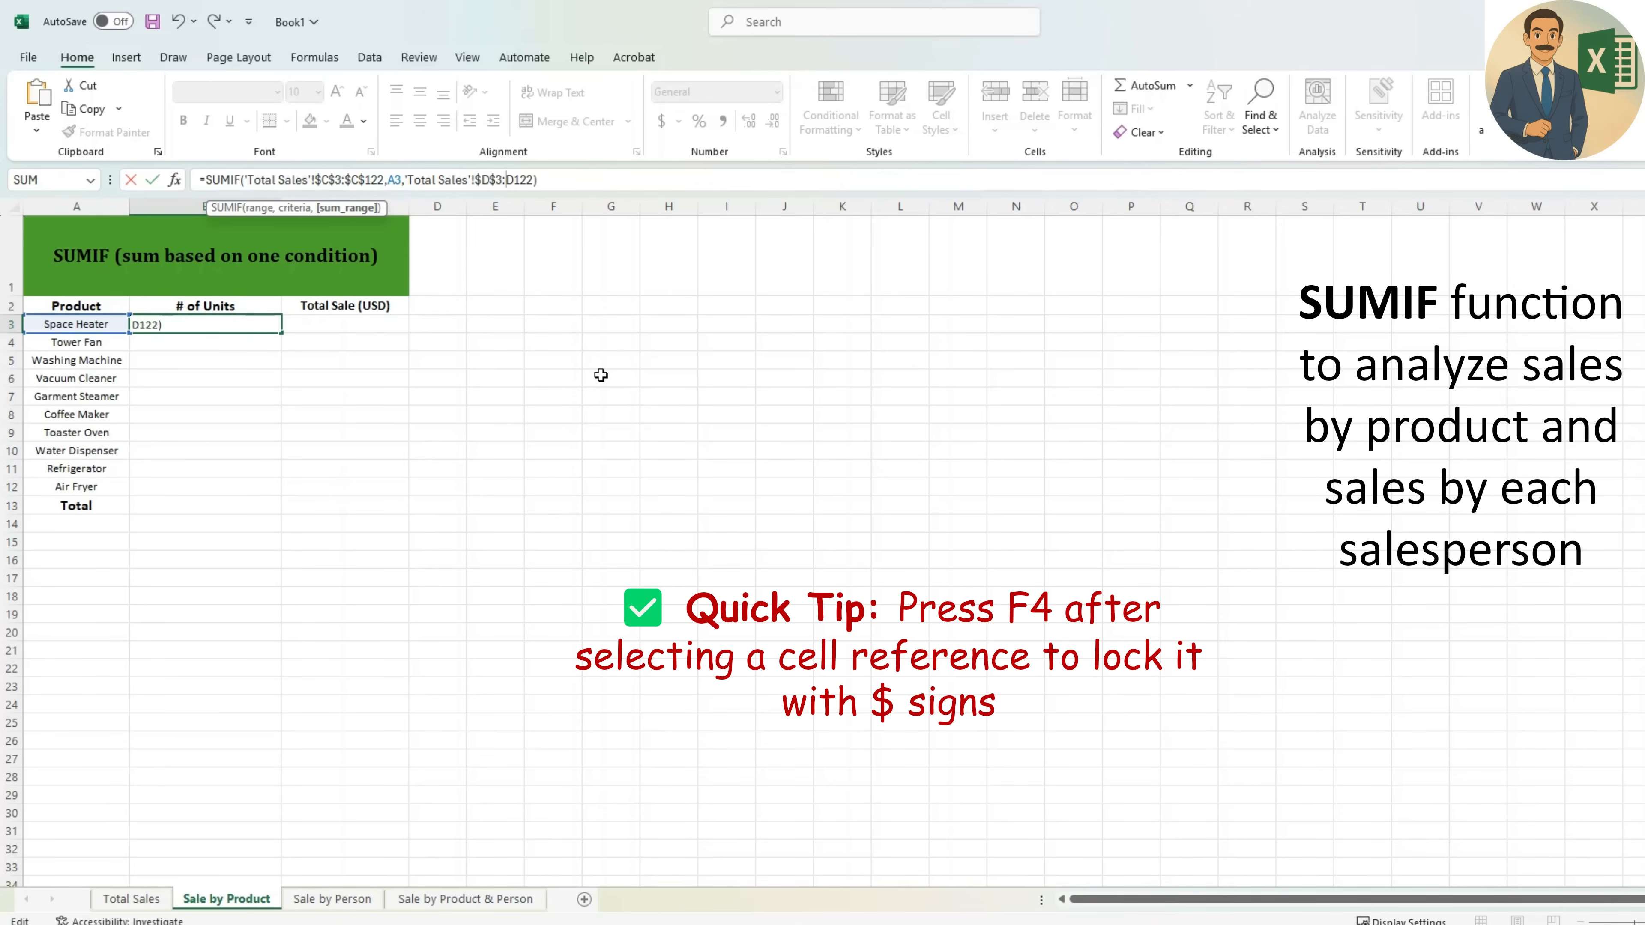
pyautogui.hotkey('ctrl', 'Return')
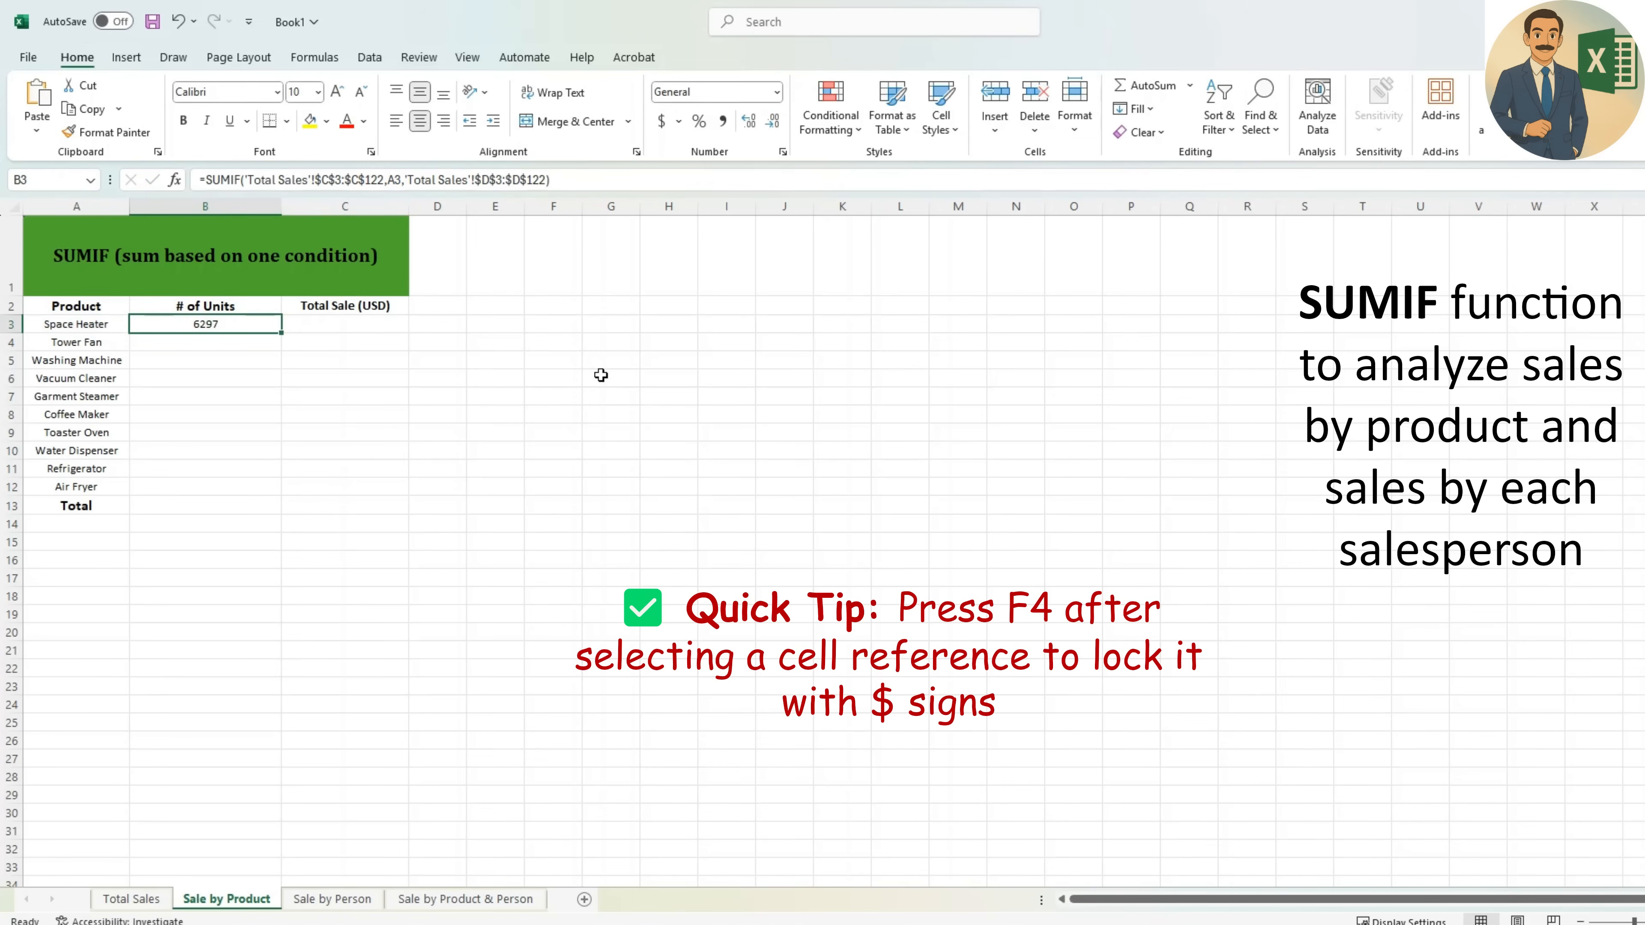
# - Copy the SUMIF formula from B3 down to B12 for all the listed products
pyautogui.hotkey('ctrl', 'c')
pyautogui.hotkey('shift', 'Down')
pyautogui.hotkey('shift', 'Down')
pyautogui.hotkey('shift', 'Down')
pyautogui.hotkey('shift', 'Down')
pyautogui.hotkey('shift', 'Down')
pyautogui.hotkey('shift', 'Down')
pyautogui.hotkey('shift', 'Down')
pyautogui.hotkey('shift', 'Down')
pyautogui.hotkey('shift', 'Down')
pyautogui.hotkey('ctrl', 'v')
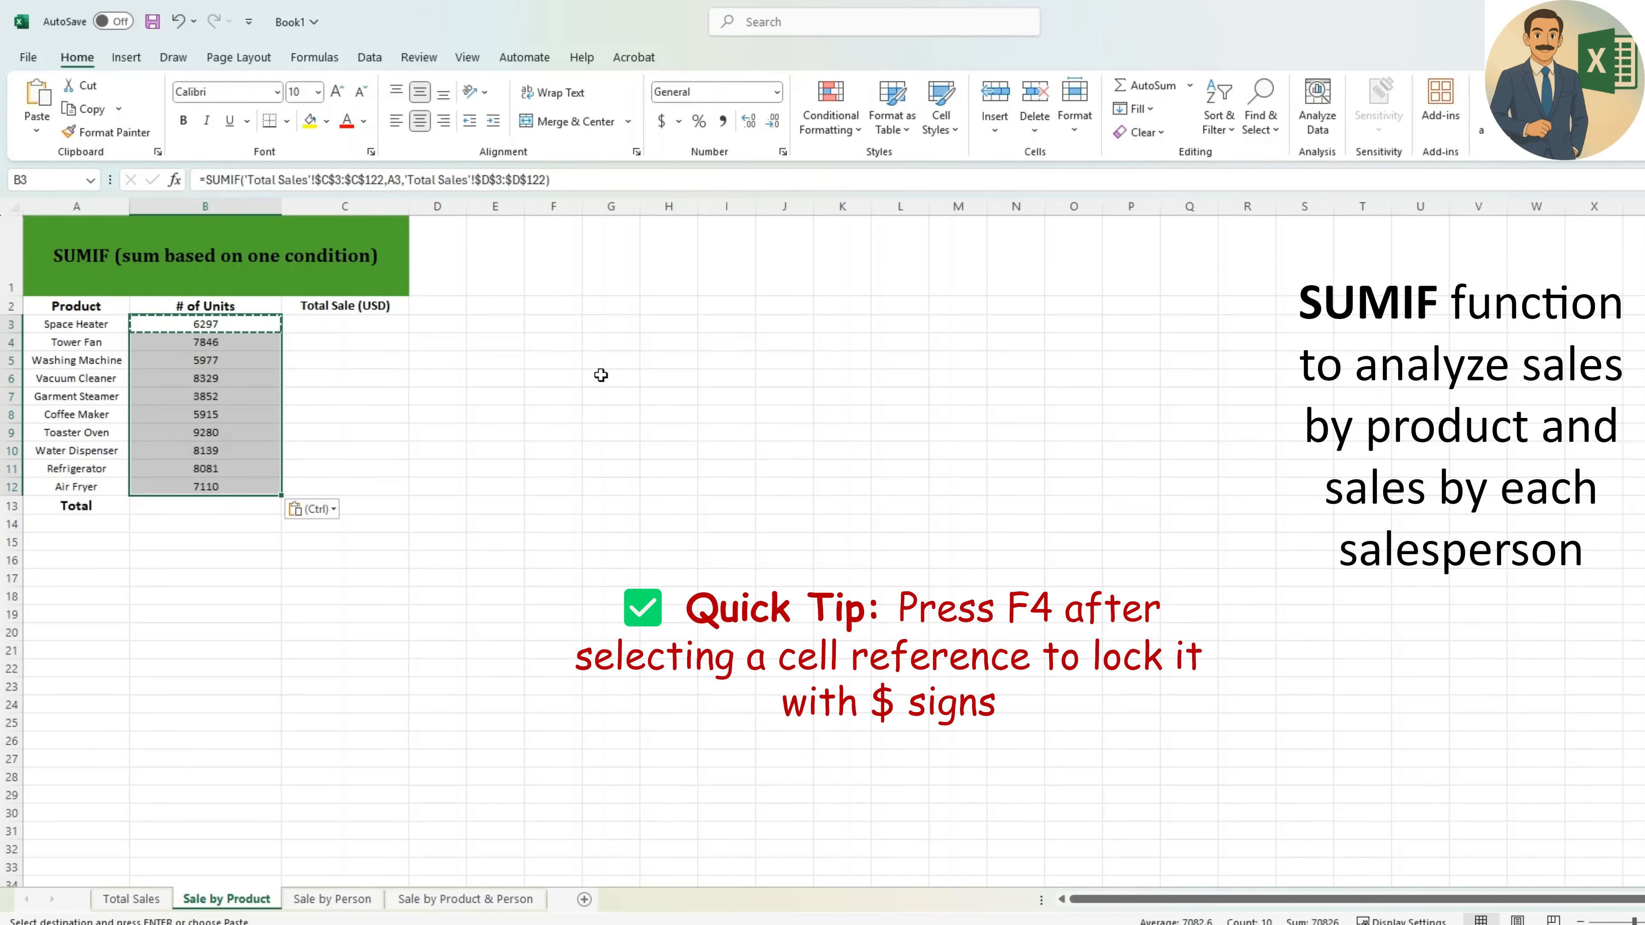
# - Start a SUMIF formula in C3 of Sale by Product with 'Total Sales'!C3:C122 as the criteria range
pyautogui.click(363, 324)
pyautogui.write('=SUMI')
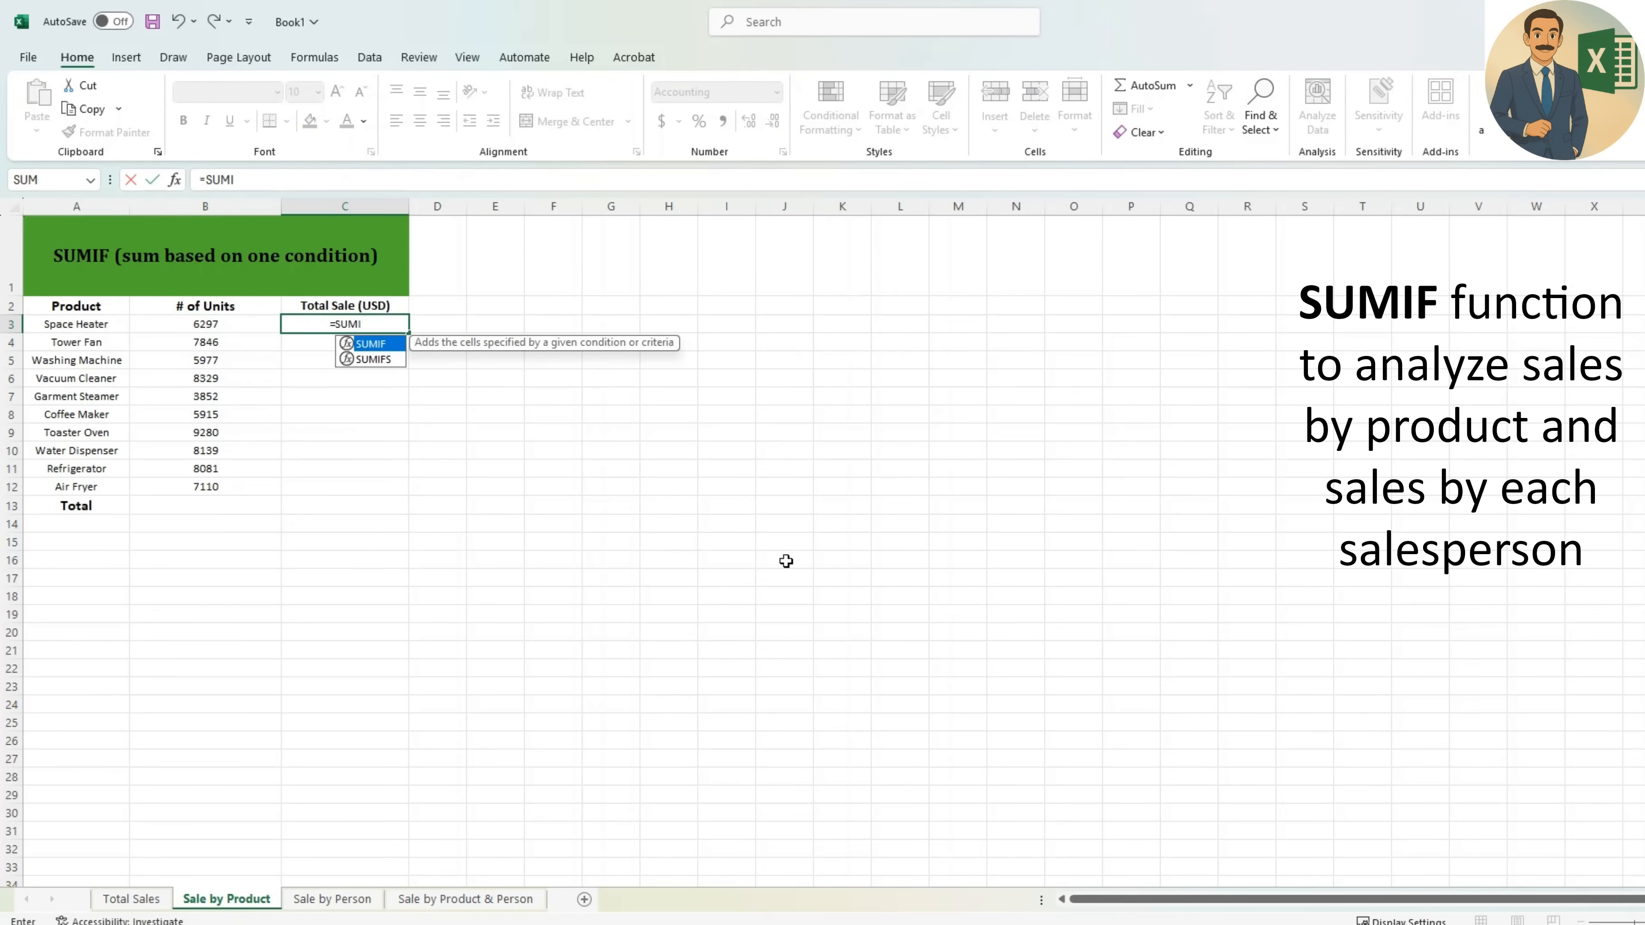
pyautogui.write('F(')
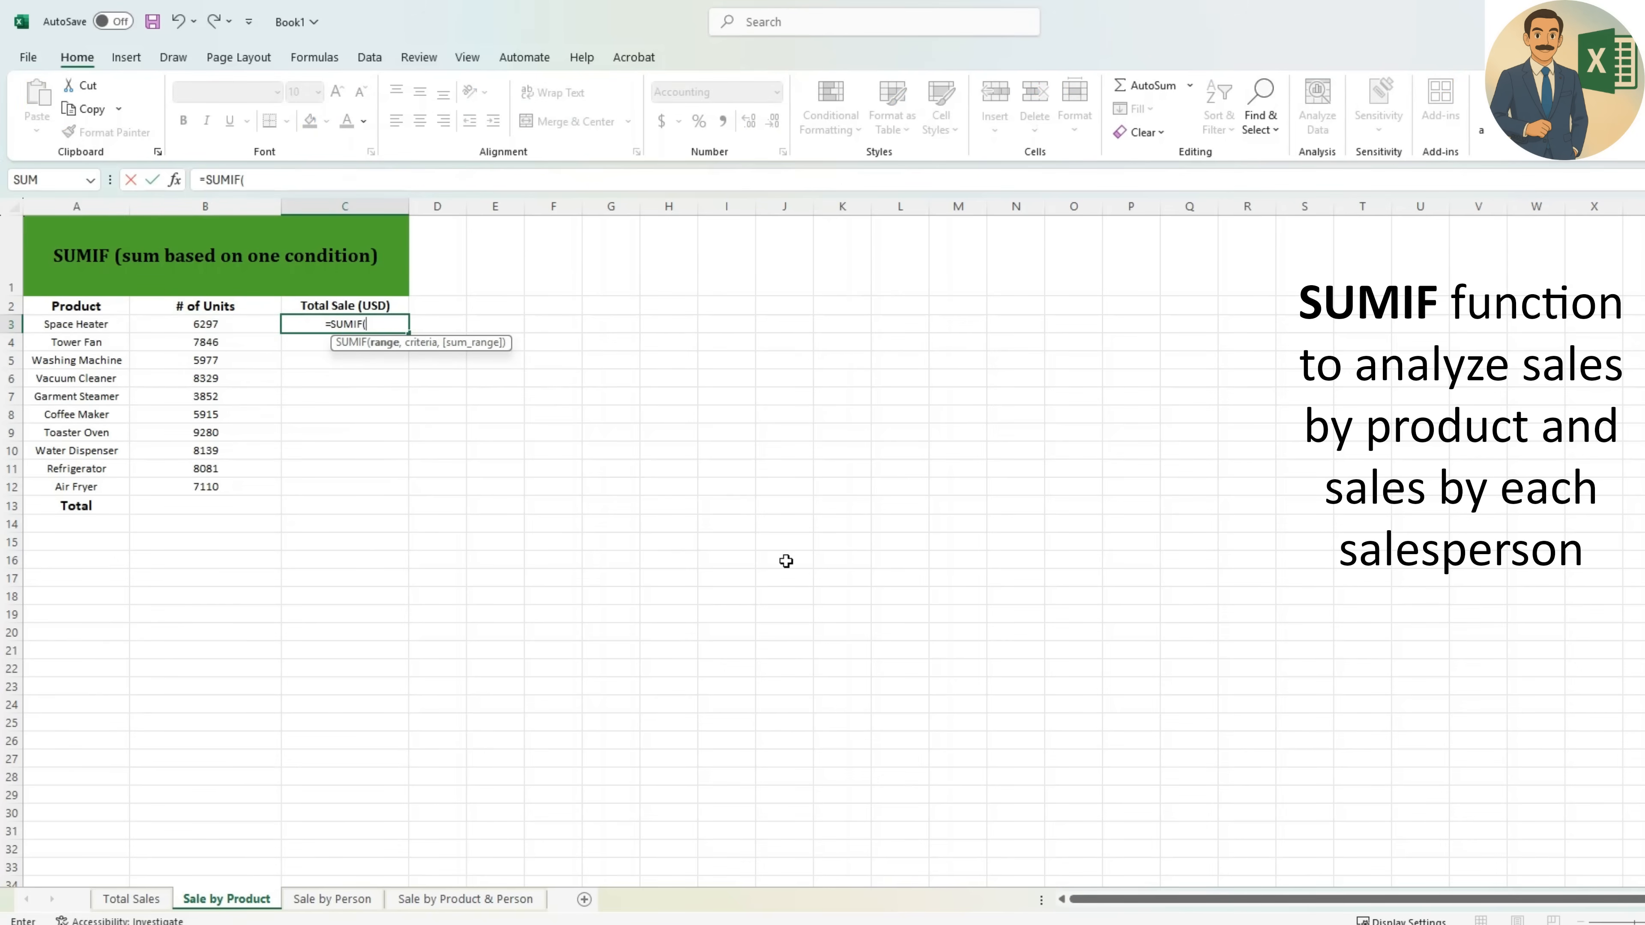
pyautogui.click(147, 904)
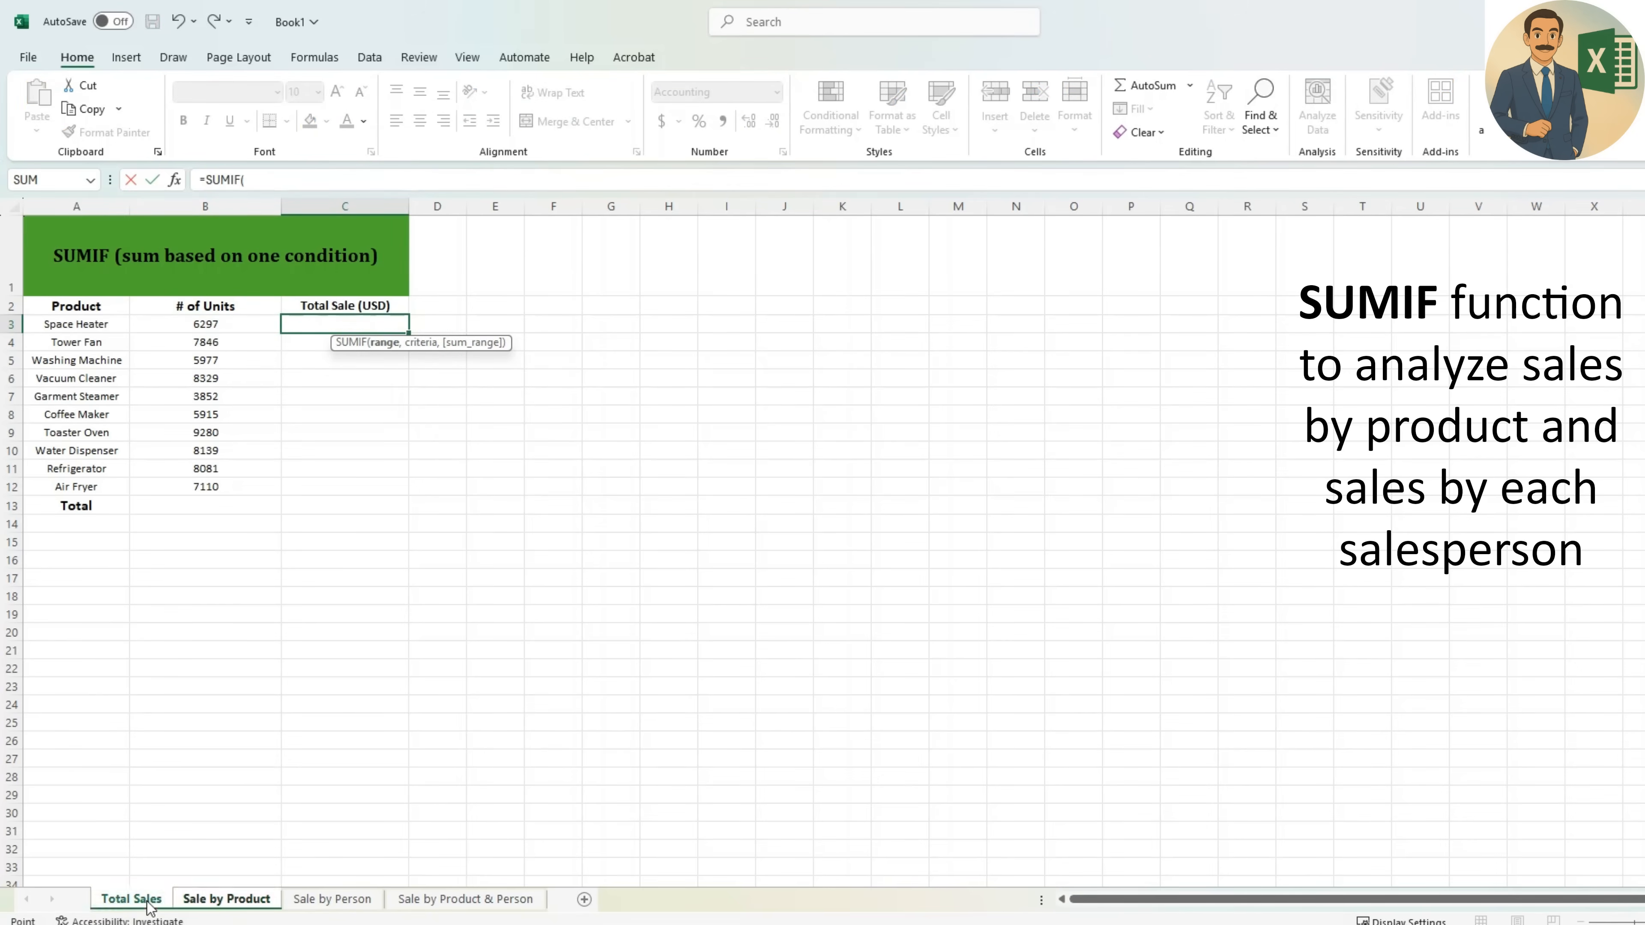
pyautogui.click(230, 298)
pyautogui.hotkey('ctrl', 'Up')
pyautogui.press('Down')
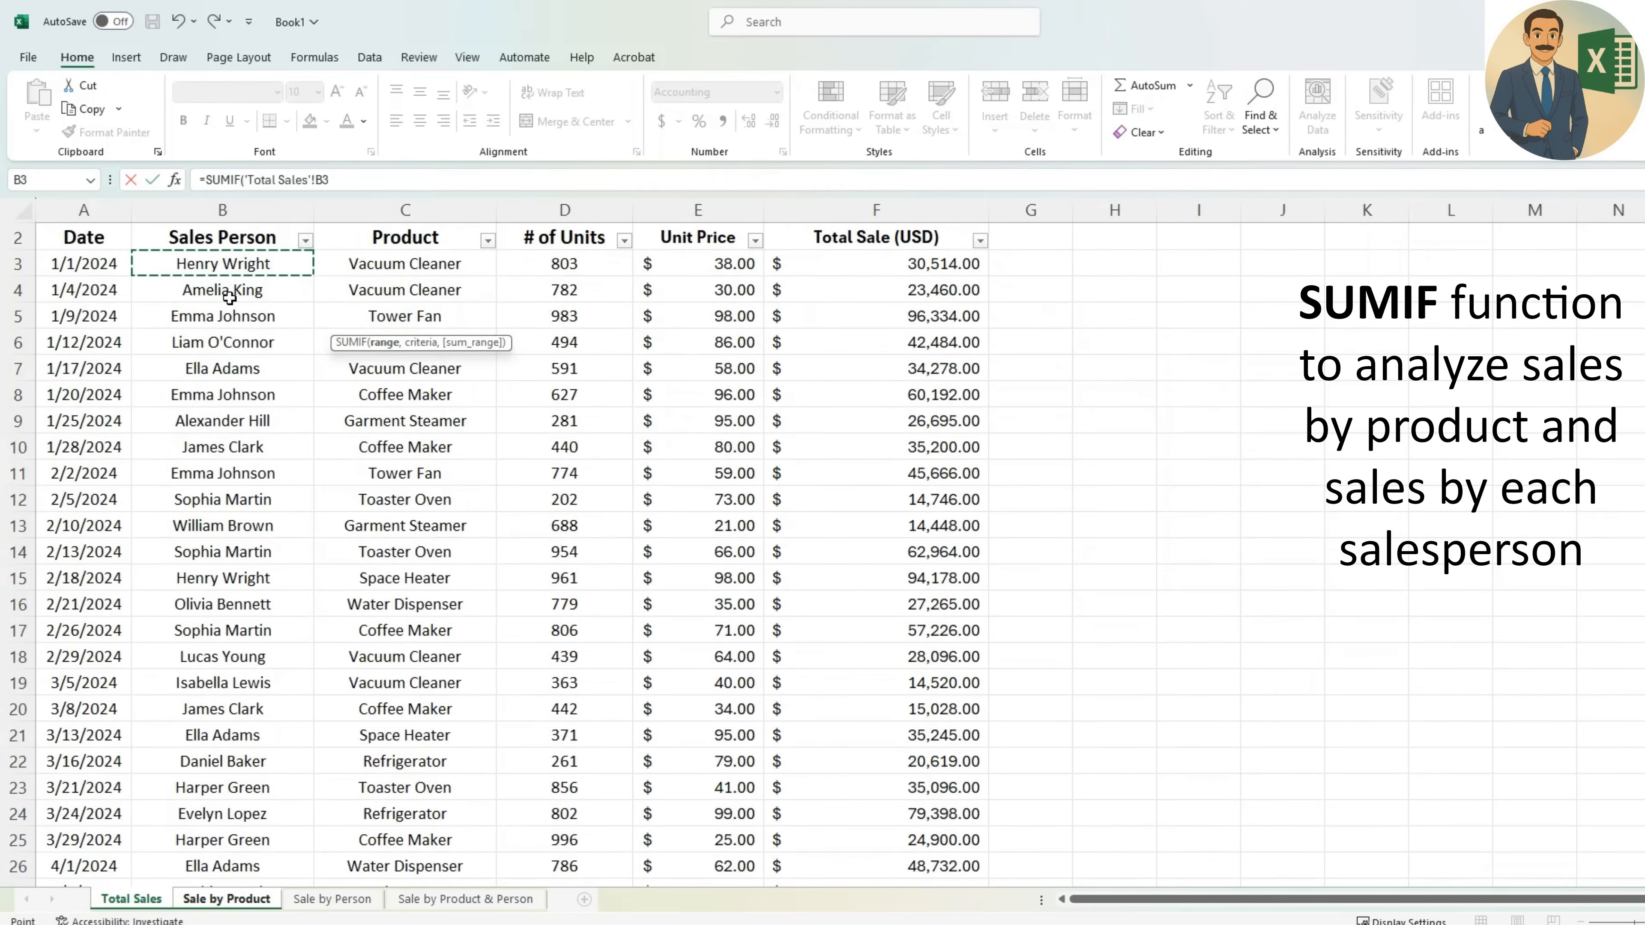
pyautogui.press('Right')
pyautogui.hotkey('ctrl', 'shift', 'Down')
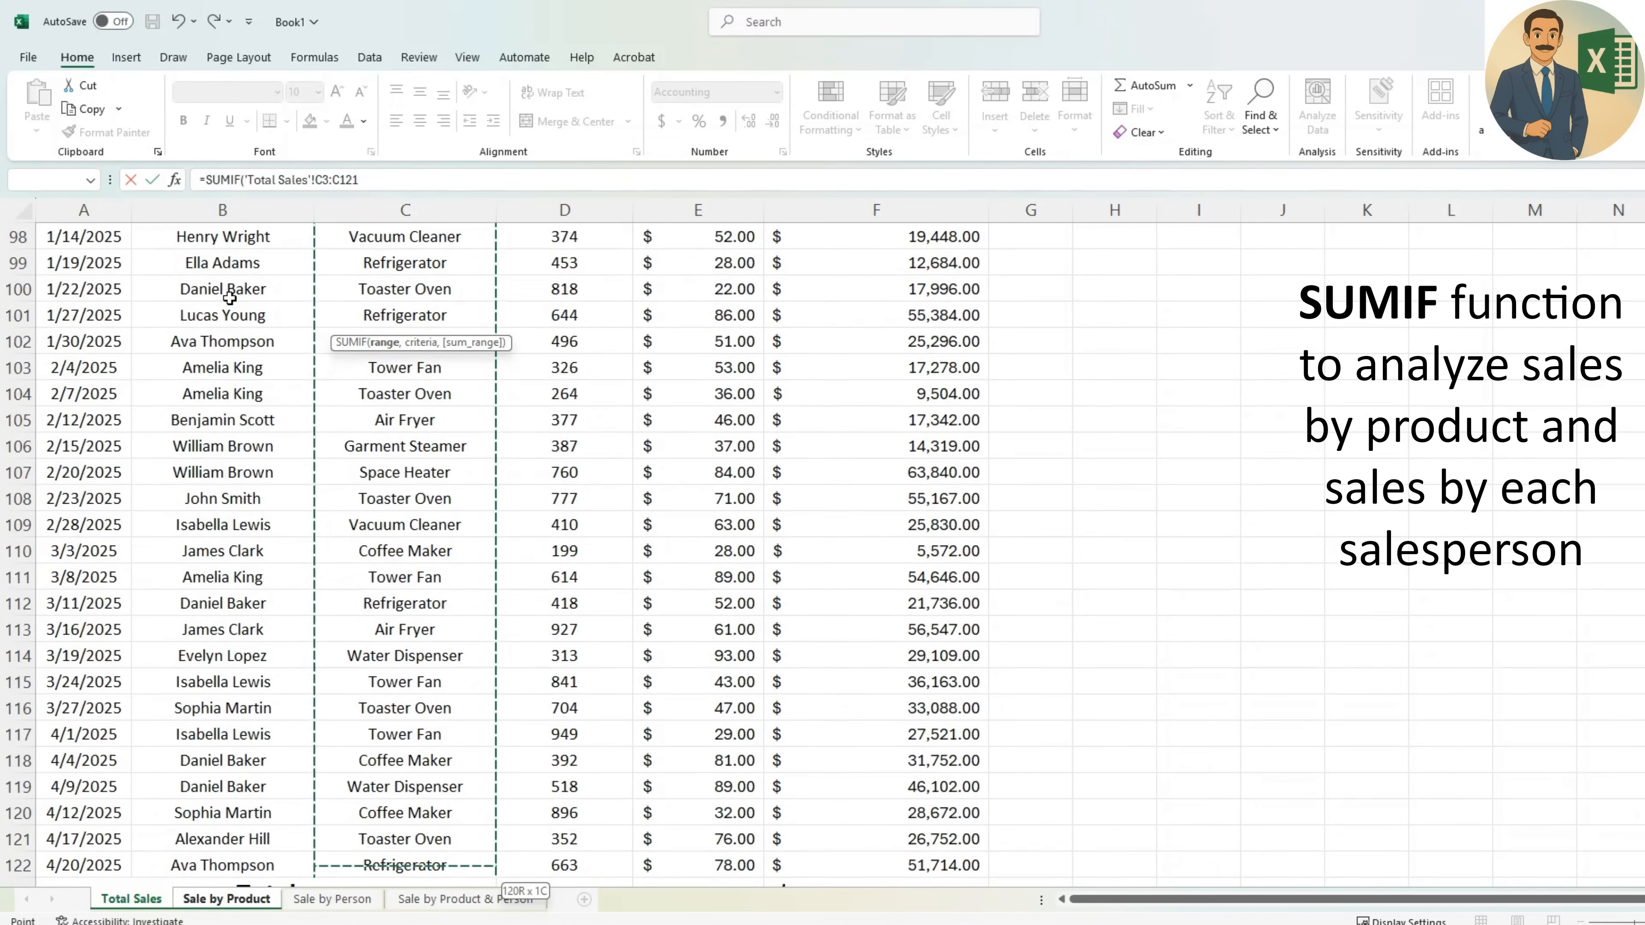
pyautogui.write(',')
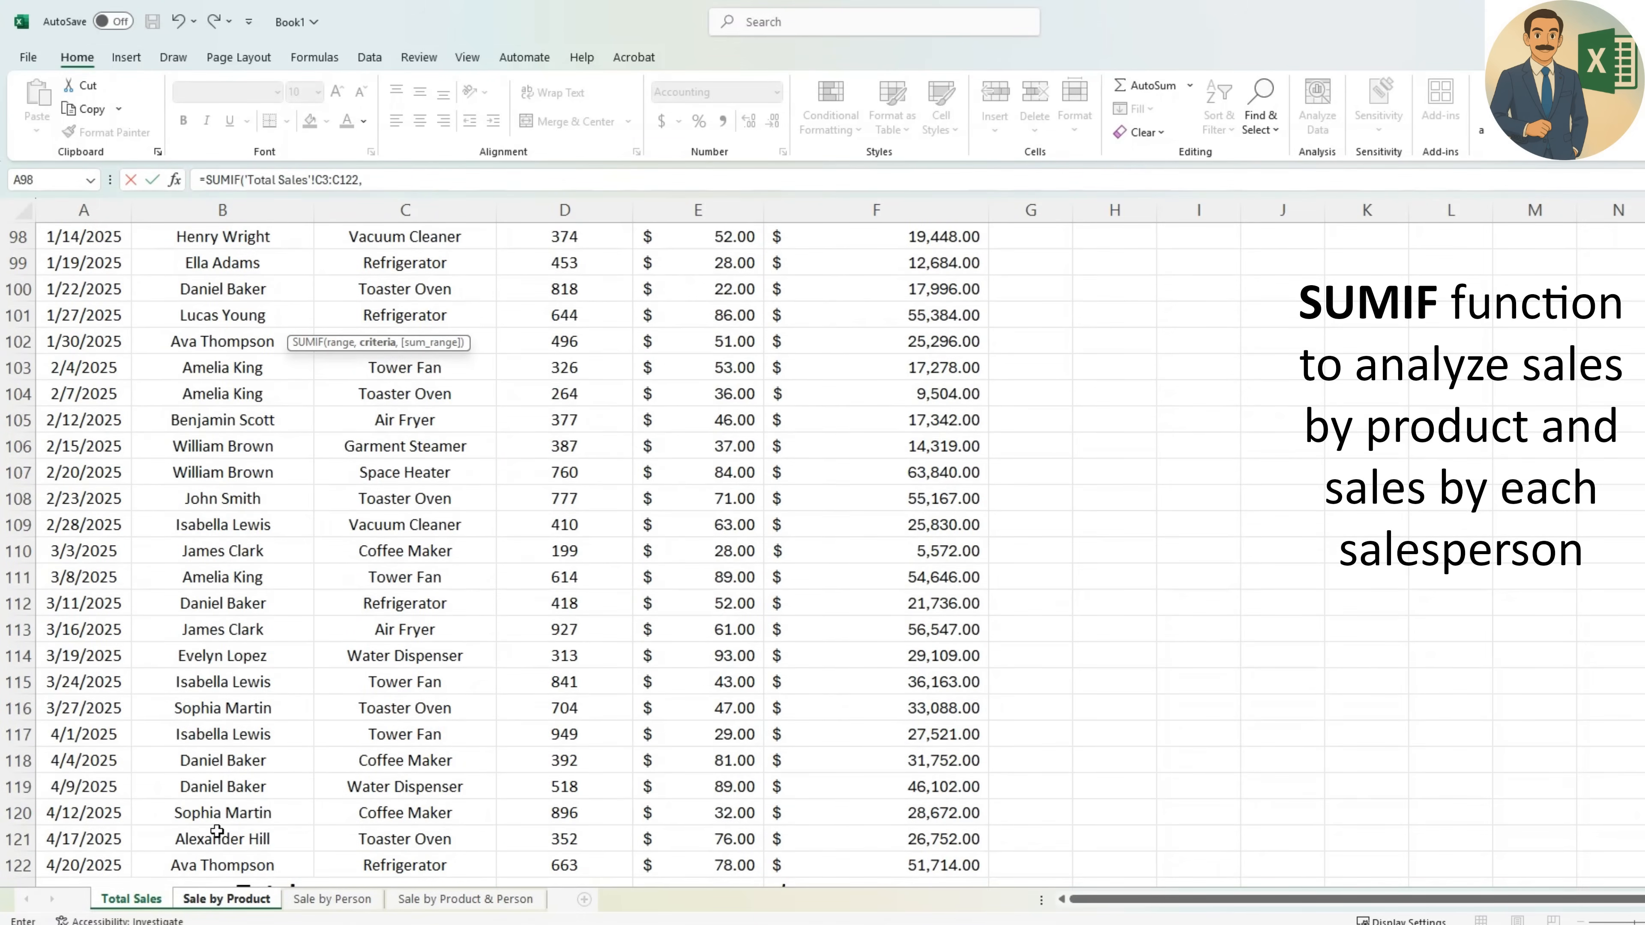
# - Add A3 of the Sale by Product sheet as the criterion in the C3 formula
pyautogui.click(241, 901)
pyautogui.click(77, 323)
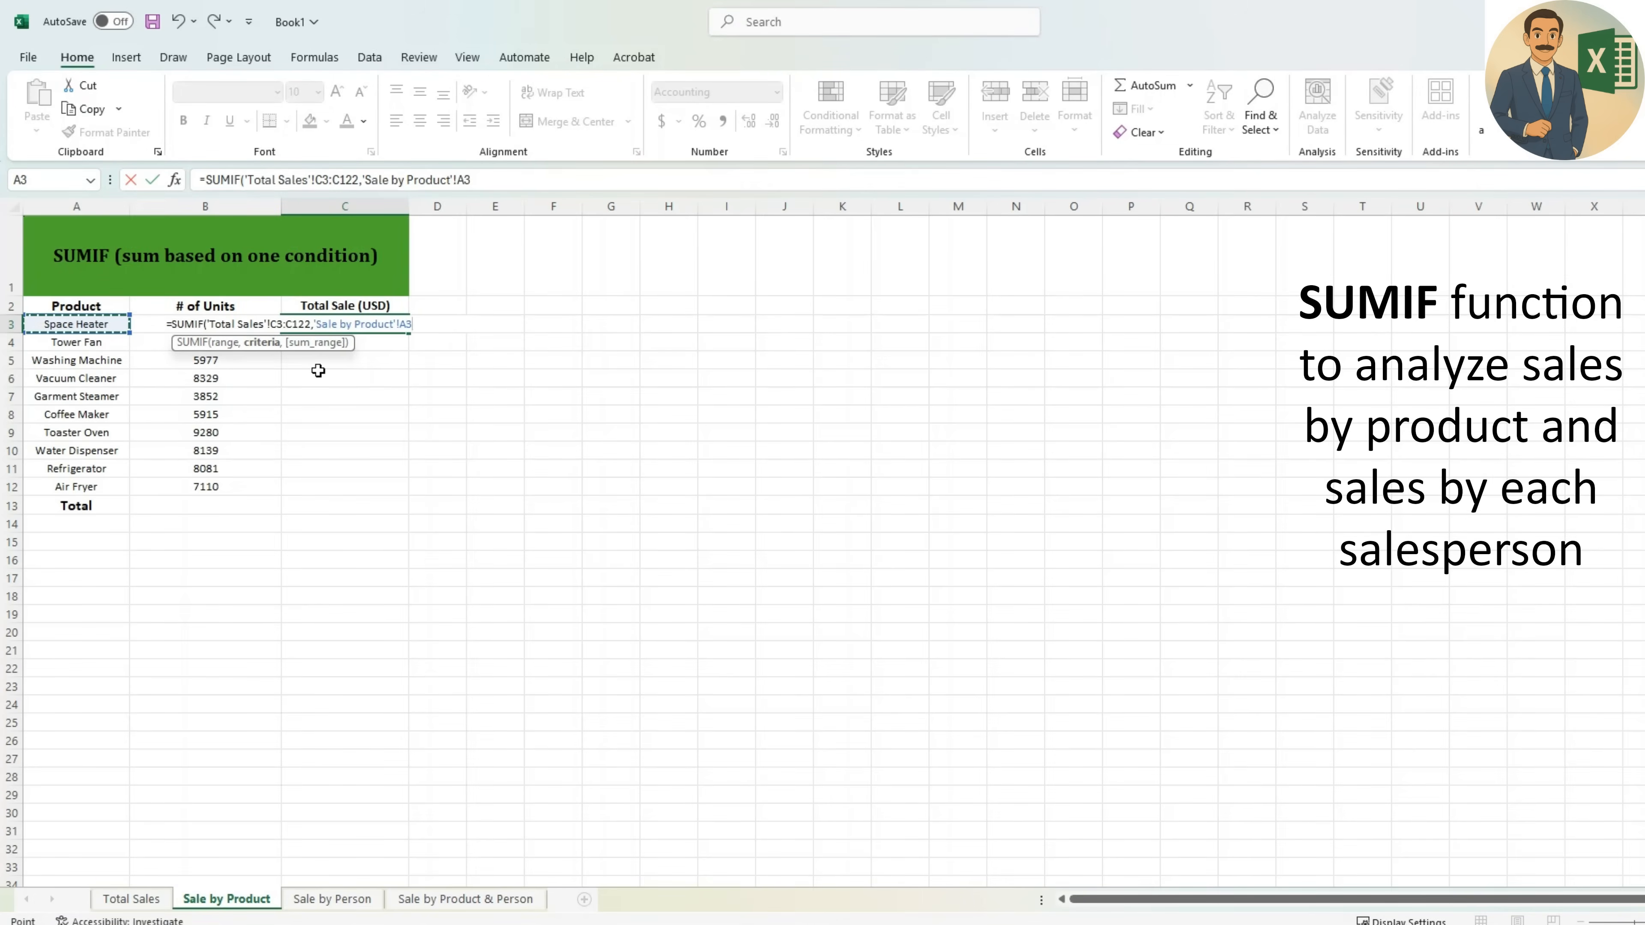
pyautogui.write(',')
# - Use 'Total Sales'!F3:F122 as the sum range of the C3 formula and commit it
pyautogui.click(131, 899)
pyautogui.scroll(11, 629, 350)
pyautogui.scroll(20, 629, 325)
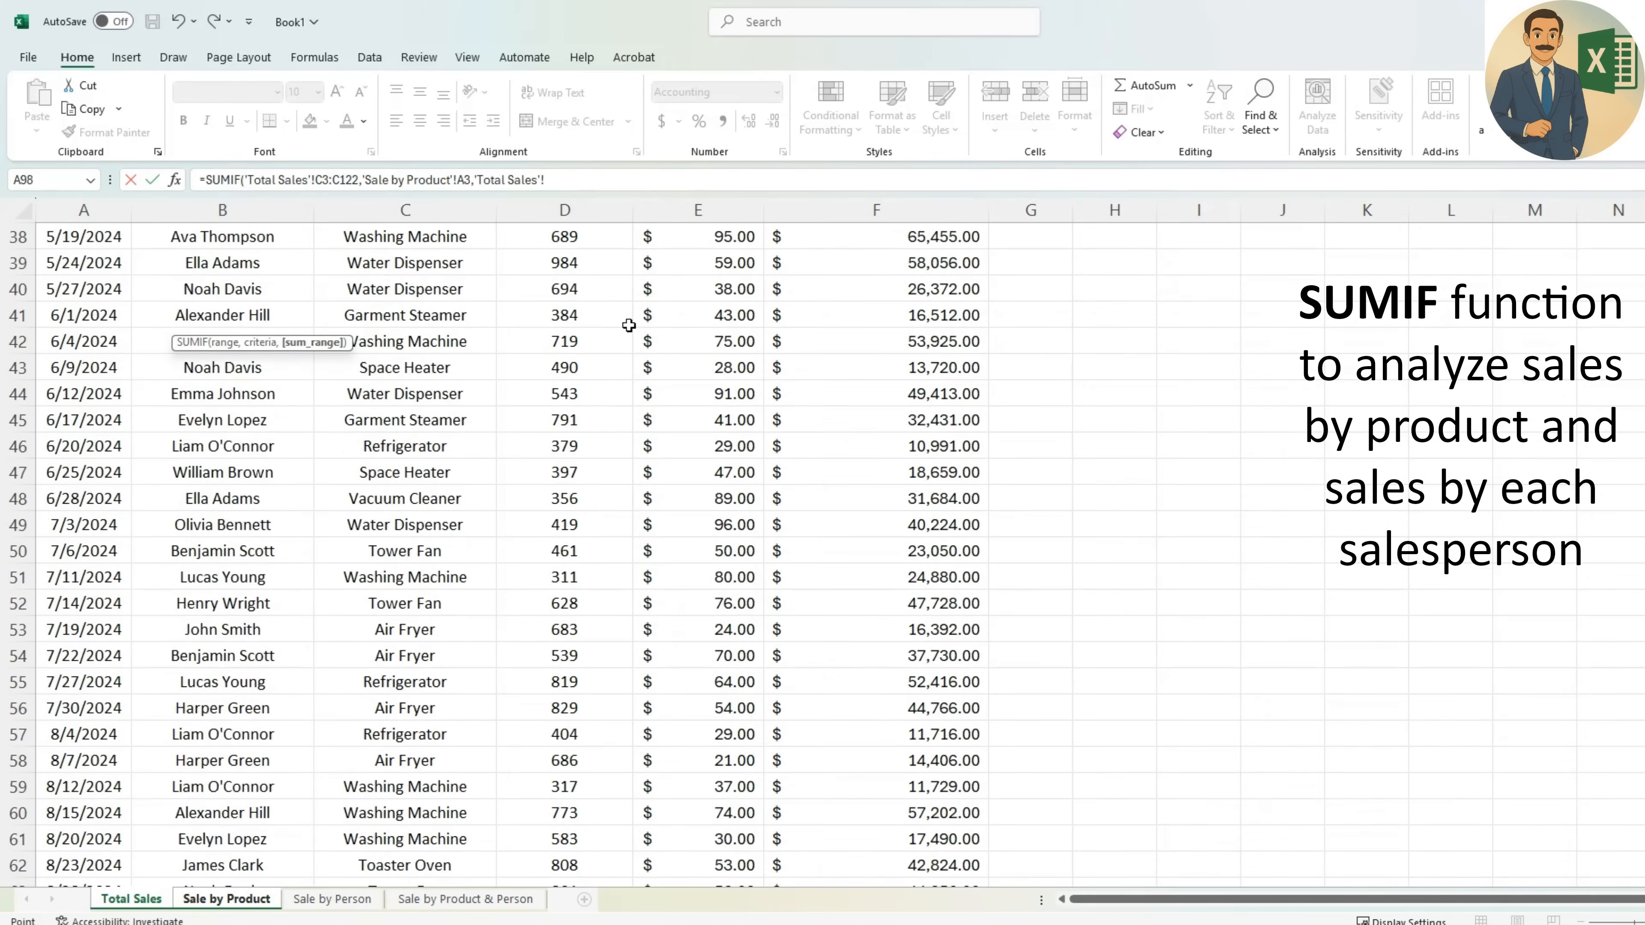
pyautogui.click(923, 379)
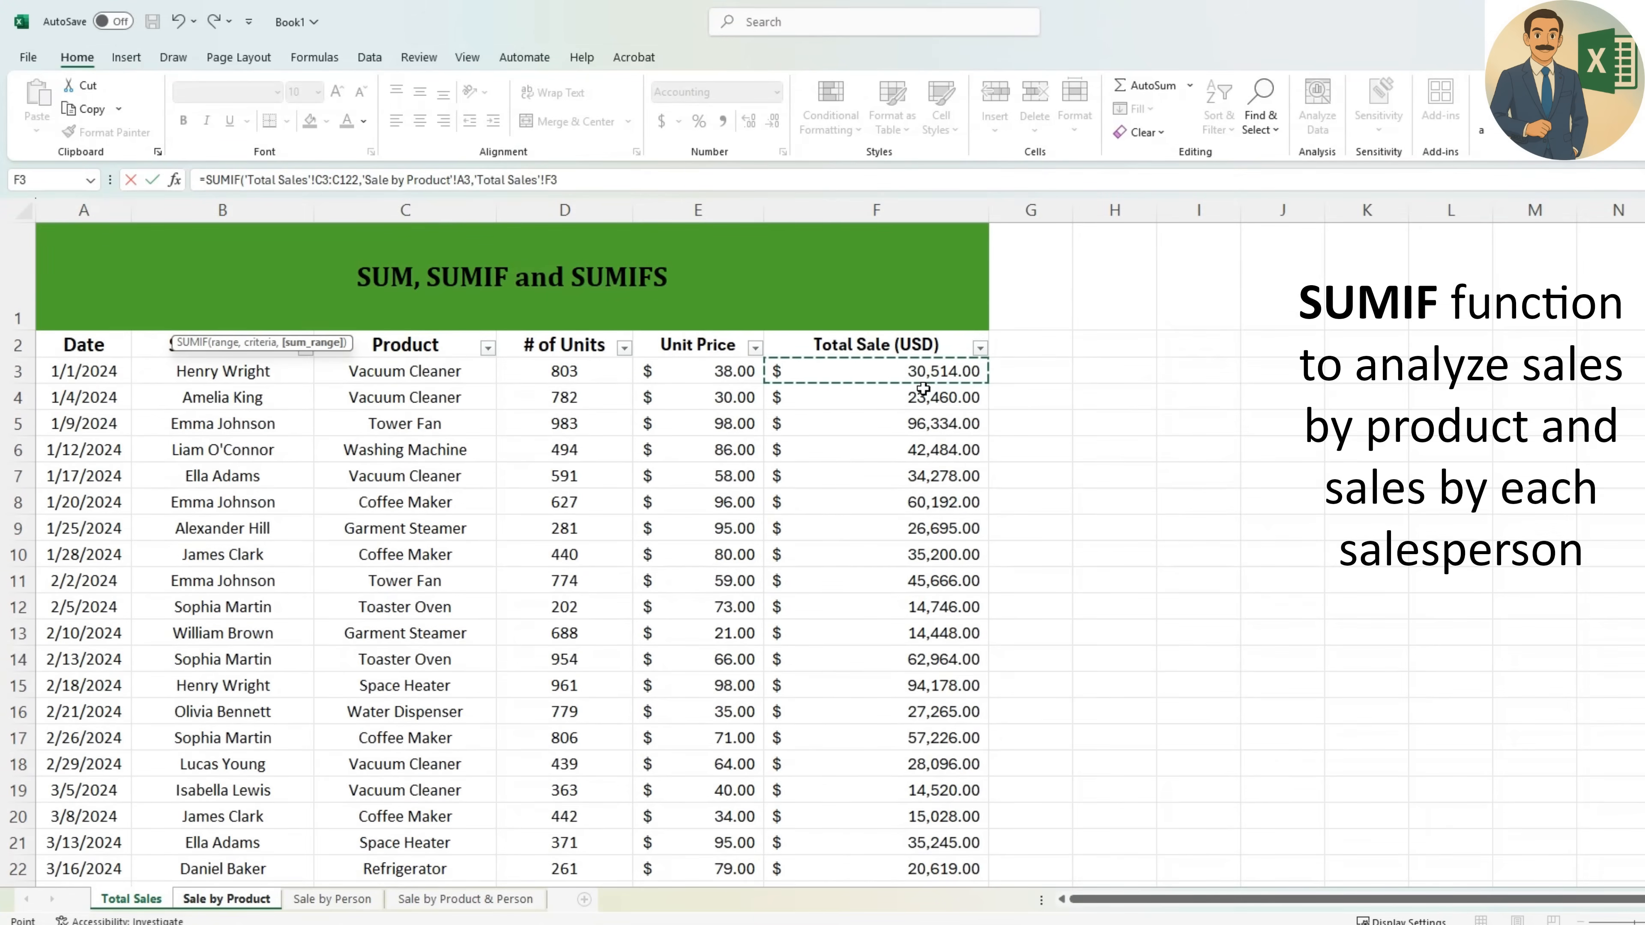
pyautogui.hotkey('ctrl', 'shift', 'Down')
pyautogui.hotkey('shift', 'Up')
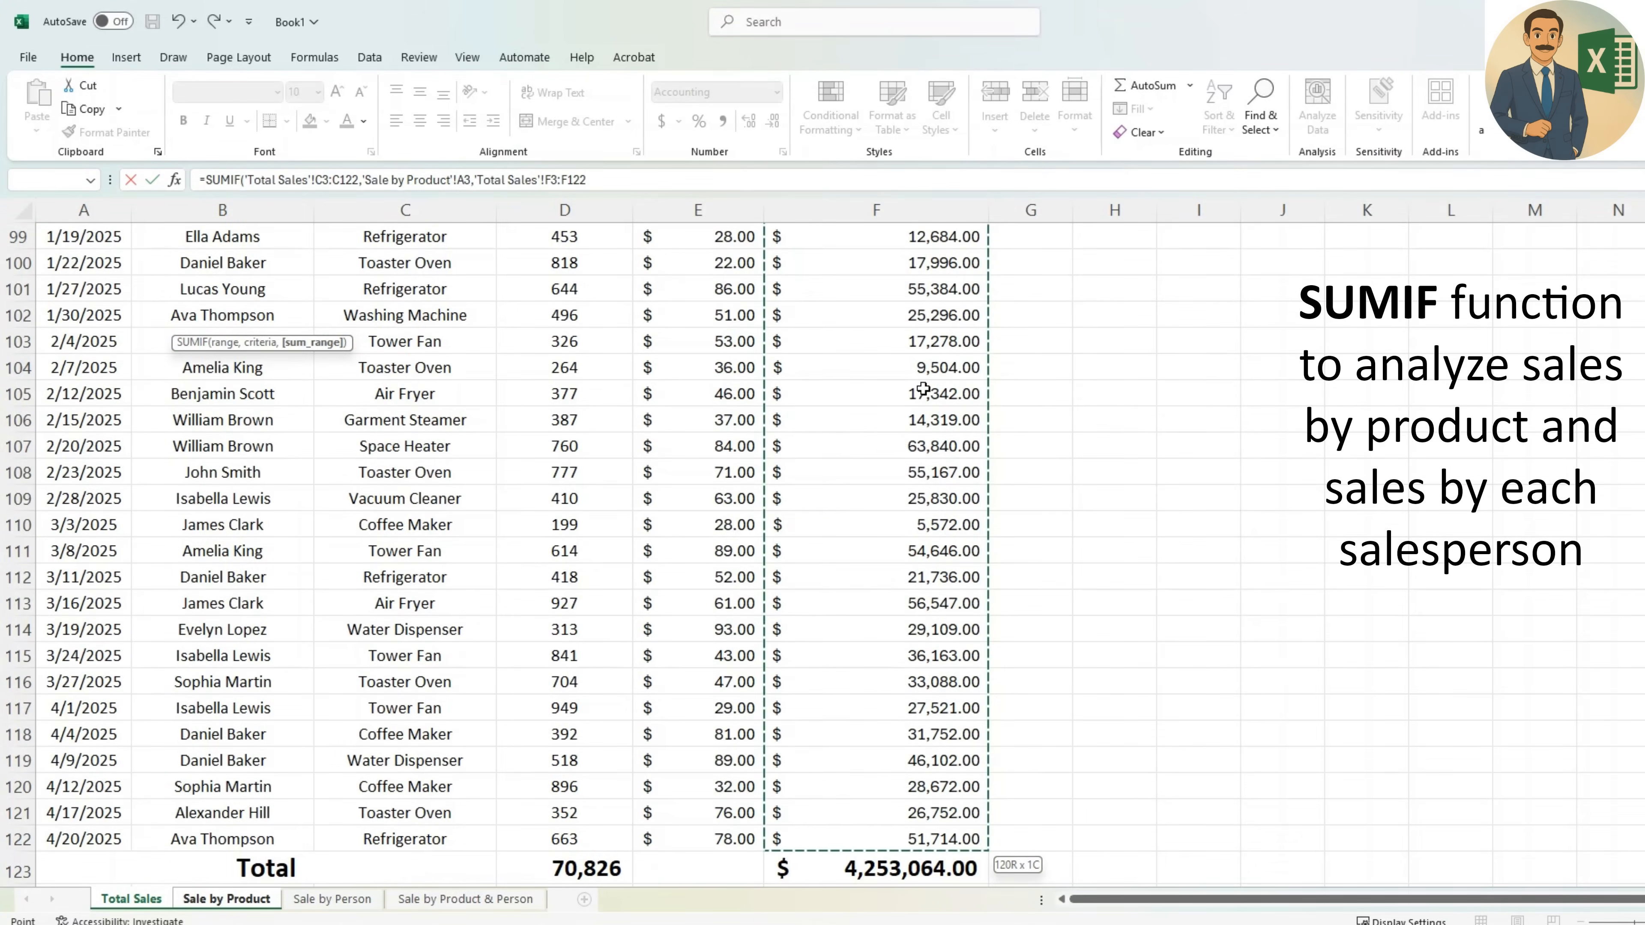
pyautogui.press('Return')
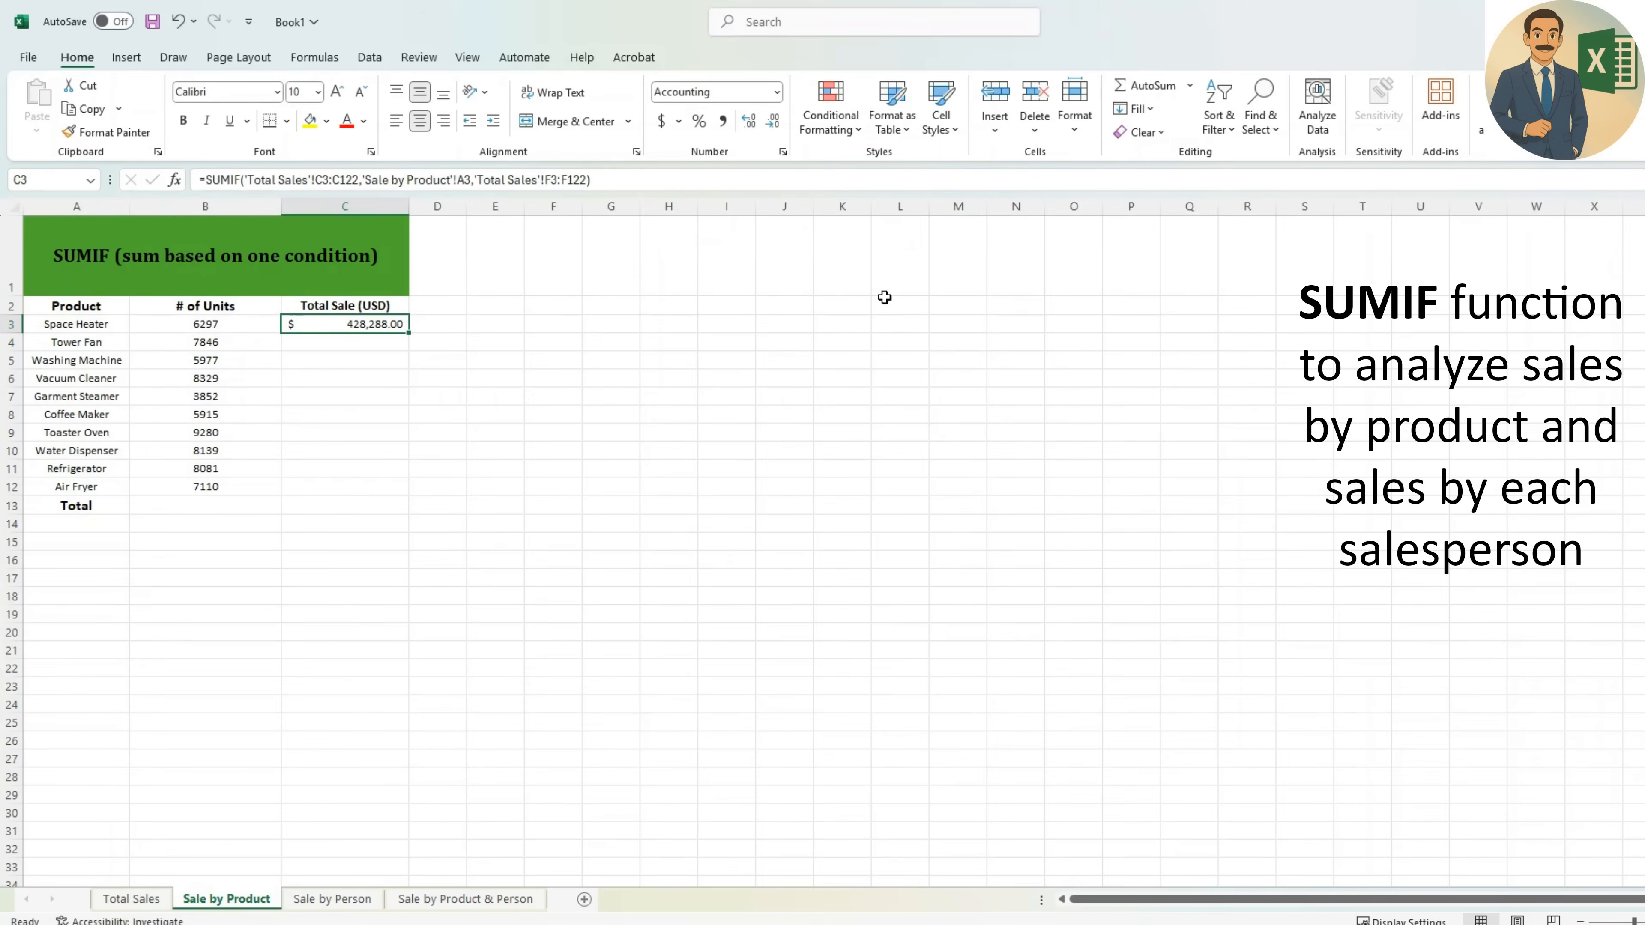
# - Make the criteria range in the C3 formula absolute as 'Total Sales'!$C$3:$C$122
pyautogui.click(325, 179)
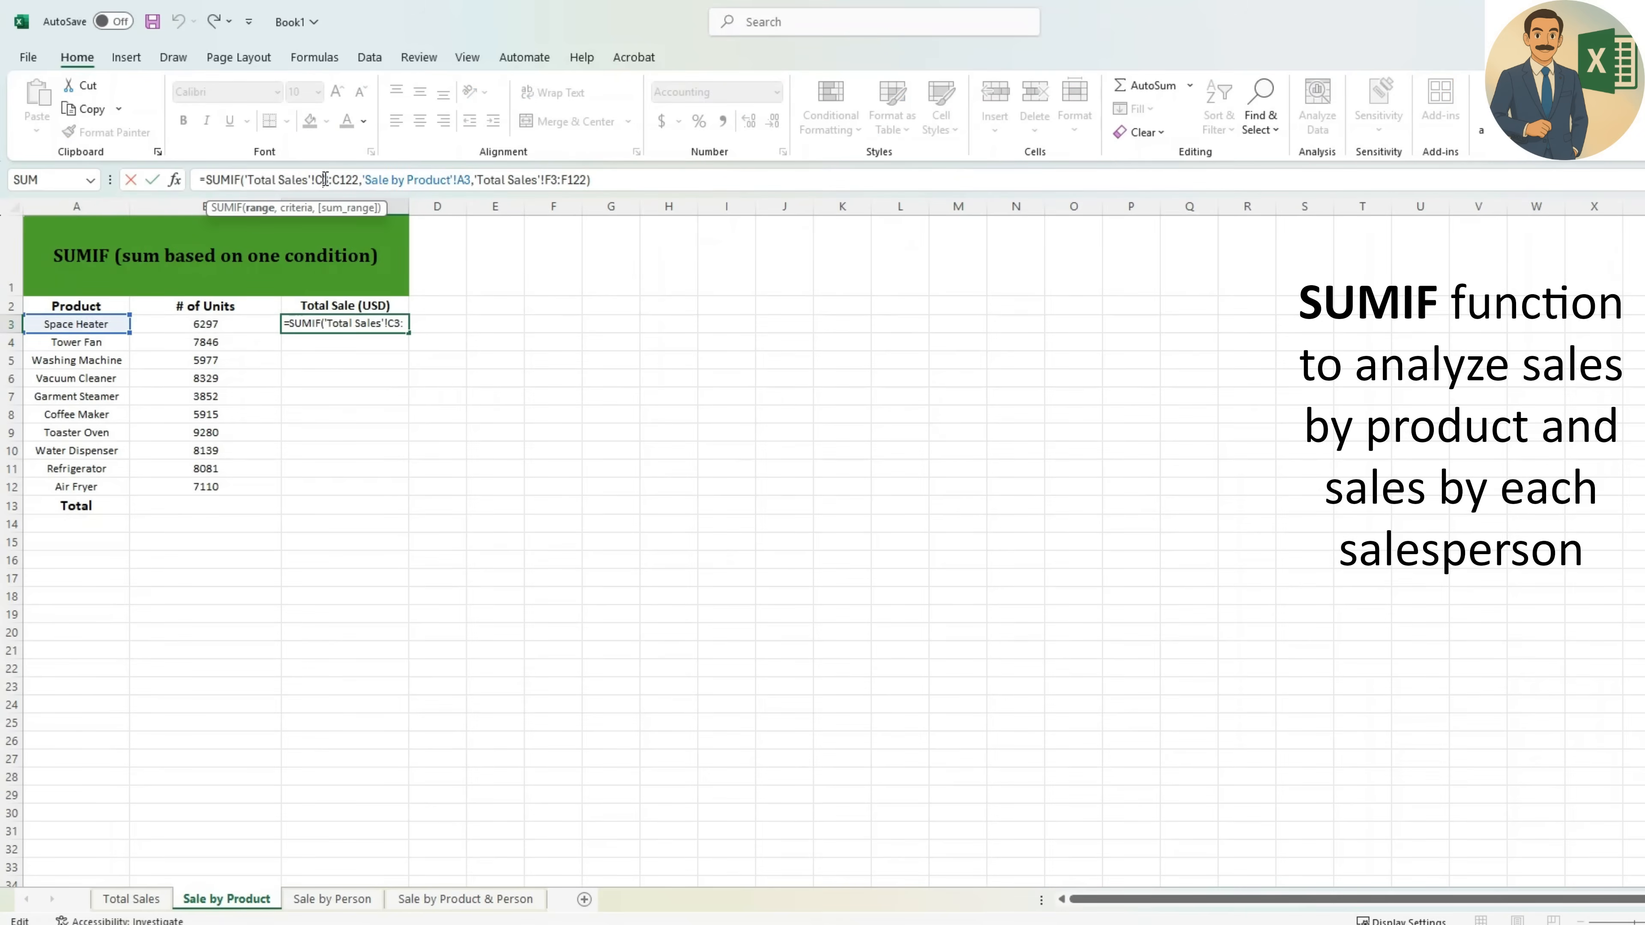
pyautogui.press('F4')
pyautogui.press('F4')
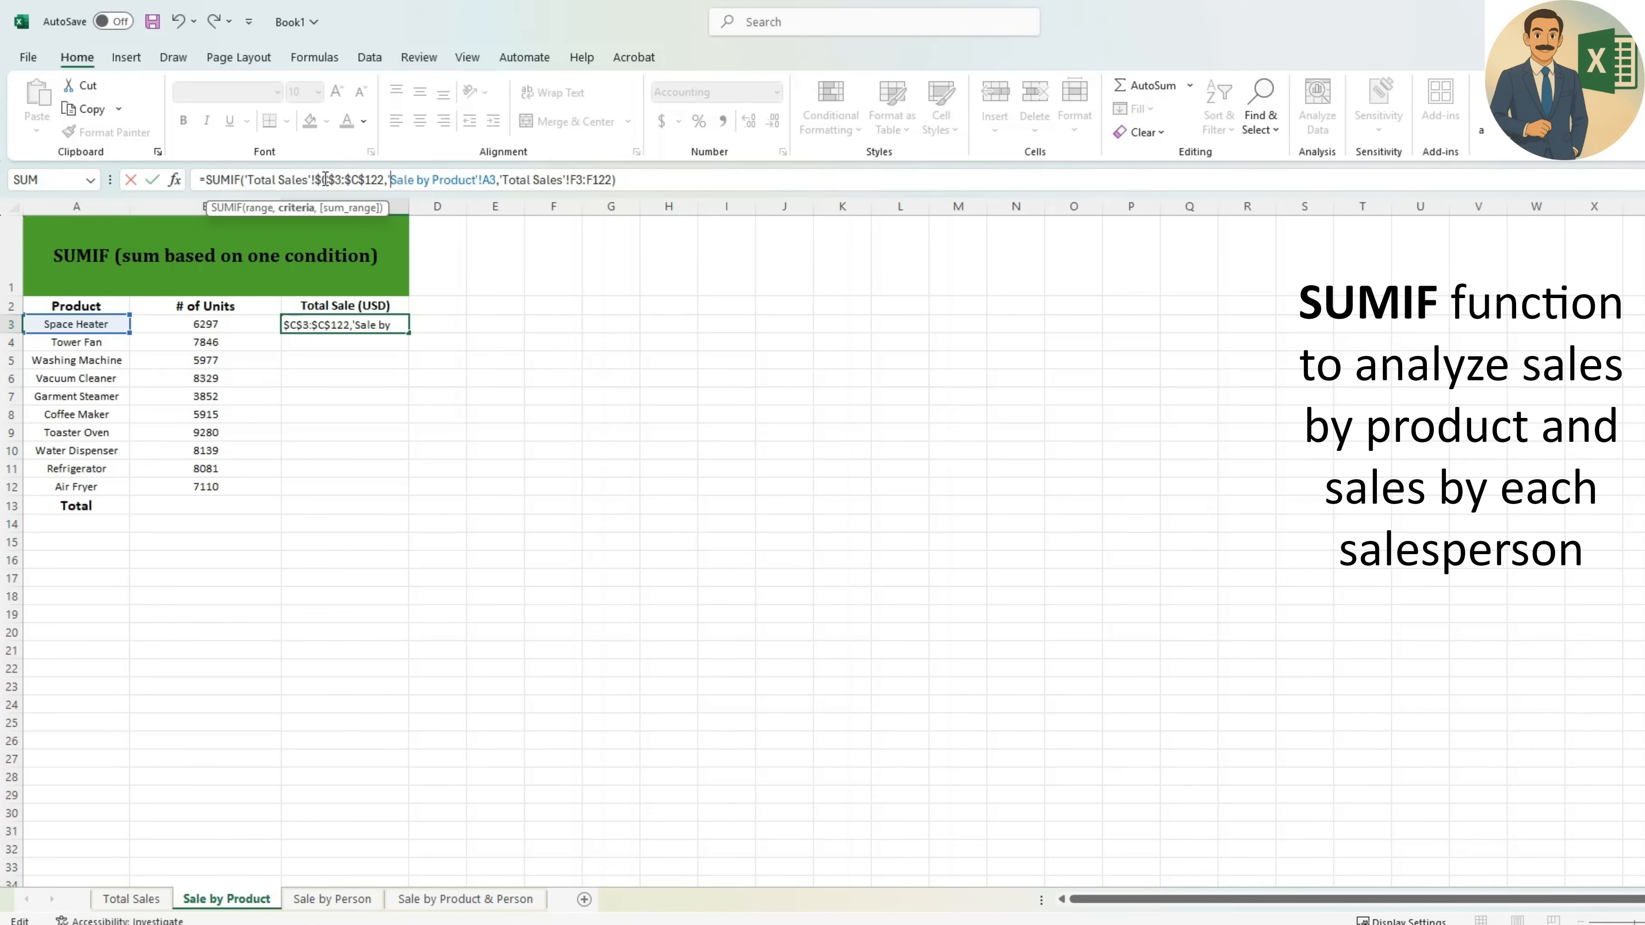
# - Remove the 'Sale by Product'! prefix from the criterion in the C3 formula, leaving only A3
pyautogui.hotkey('shift', 'Right')
pyautogui.hotkey('shift', 'Right')
pyautogui.hotkey('shift', 'Right')
pyautogui.hotkey('shift', 'Right')
pyautogui.hotkey('shift', 'Right')
pyautogui.hotkey('shift', 'Right')
pyautogui.hotkey('shift', 'Right')
pyautogui.hotkey('shift', 'Right')
pyautogui.hotkey('shift', 'Right')
pyautogui.hotkey('shift', 'Right')
pyautogui.hotkey('shift', 'Right')
pyautogui.hotkey('shift', 'Right')
pyautogui.hotkey('shift', 'Right')
pyautogui.hotkey('shift', 'Right')
pyautogui.hotkey('shift', 'Right')
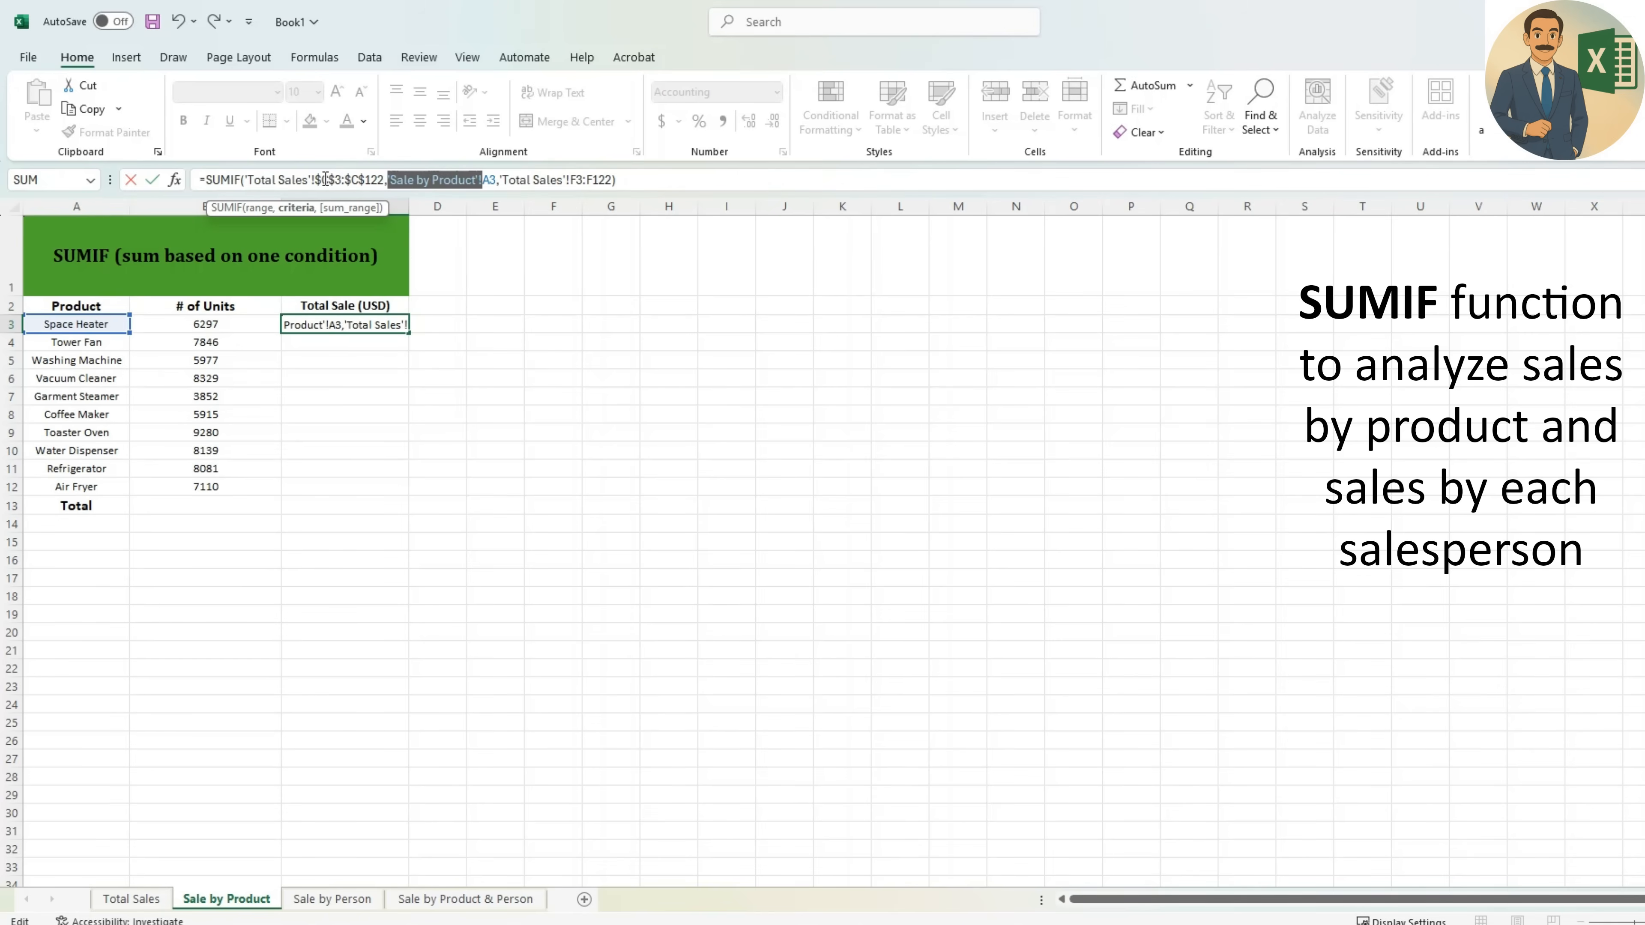
pyautogui.press('BackSpace')
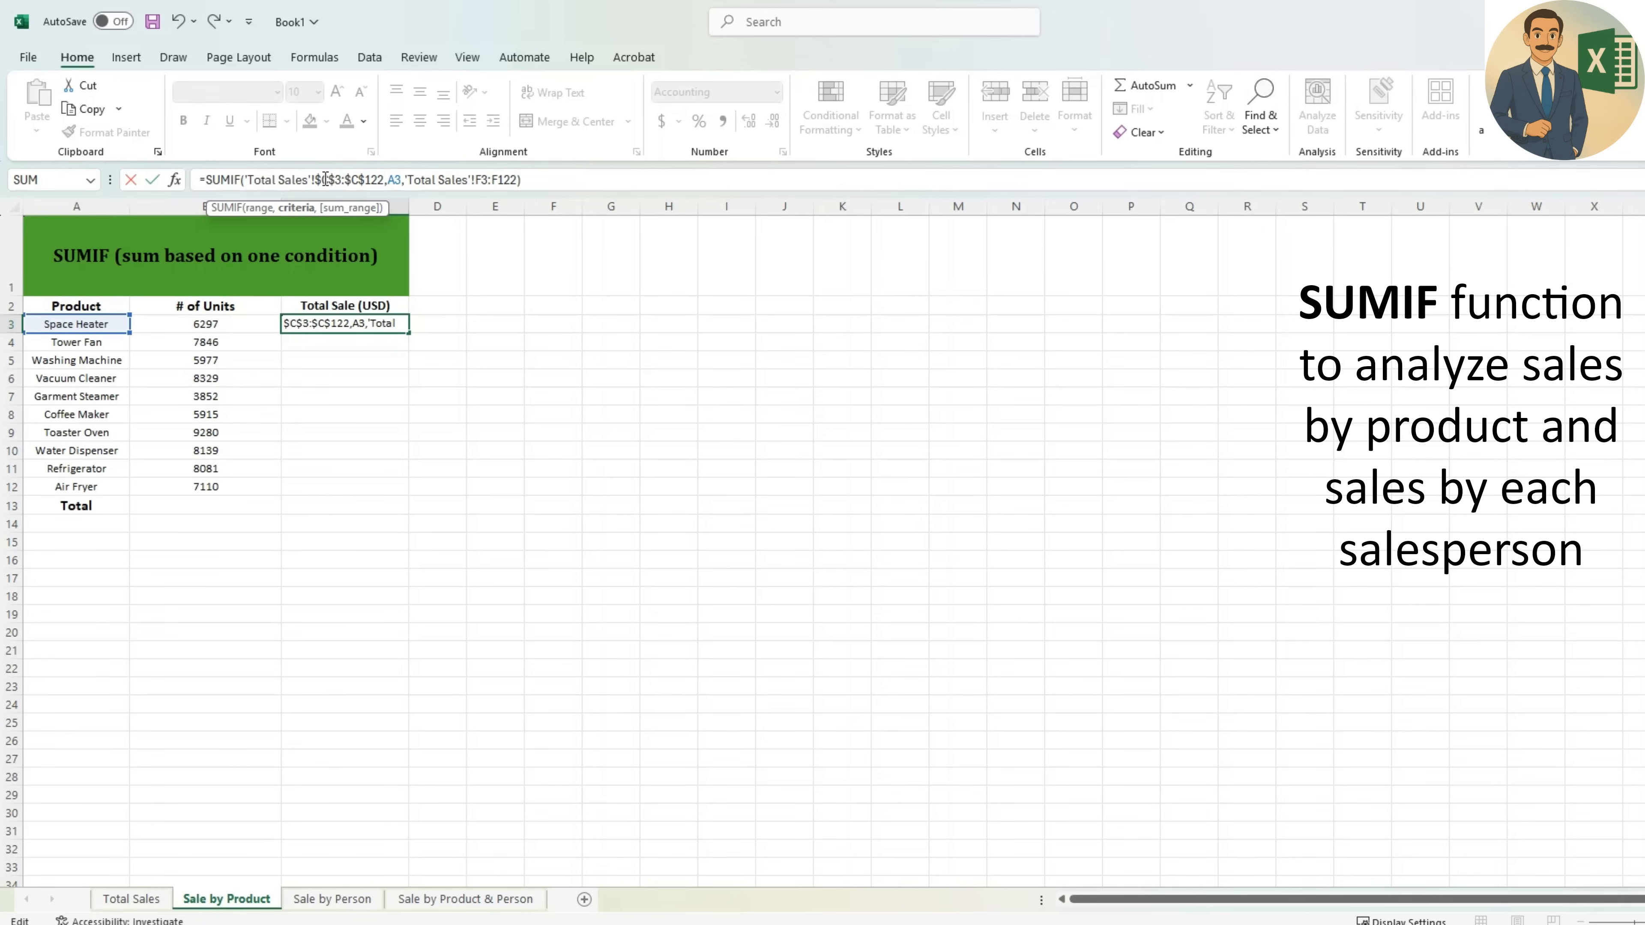
# - Lock the sum range in the C3 formula as 'Total Sales'!$F$3:$F$122 and commit the formula
pyautogui.press('Right')
pyautogui.press('Right')
pyautogui.press('Right')
pyautogui.press('Right')
pyautogui.press('Right')
pyautogui.press('Right')
pyautogui.press('Right')
pyautogui.press('Right')
pyautogui.press('Right')
pyautogui.press('Right')
pyautogui.press('Right')
pyautogui.press('Right')
pyautogui.press('Right')
pyautogui.press('Right')
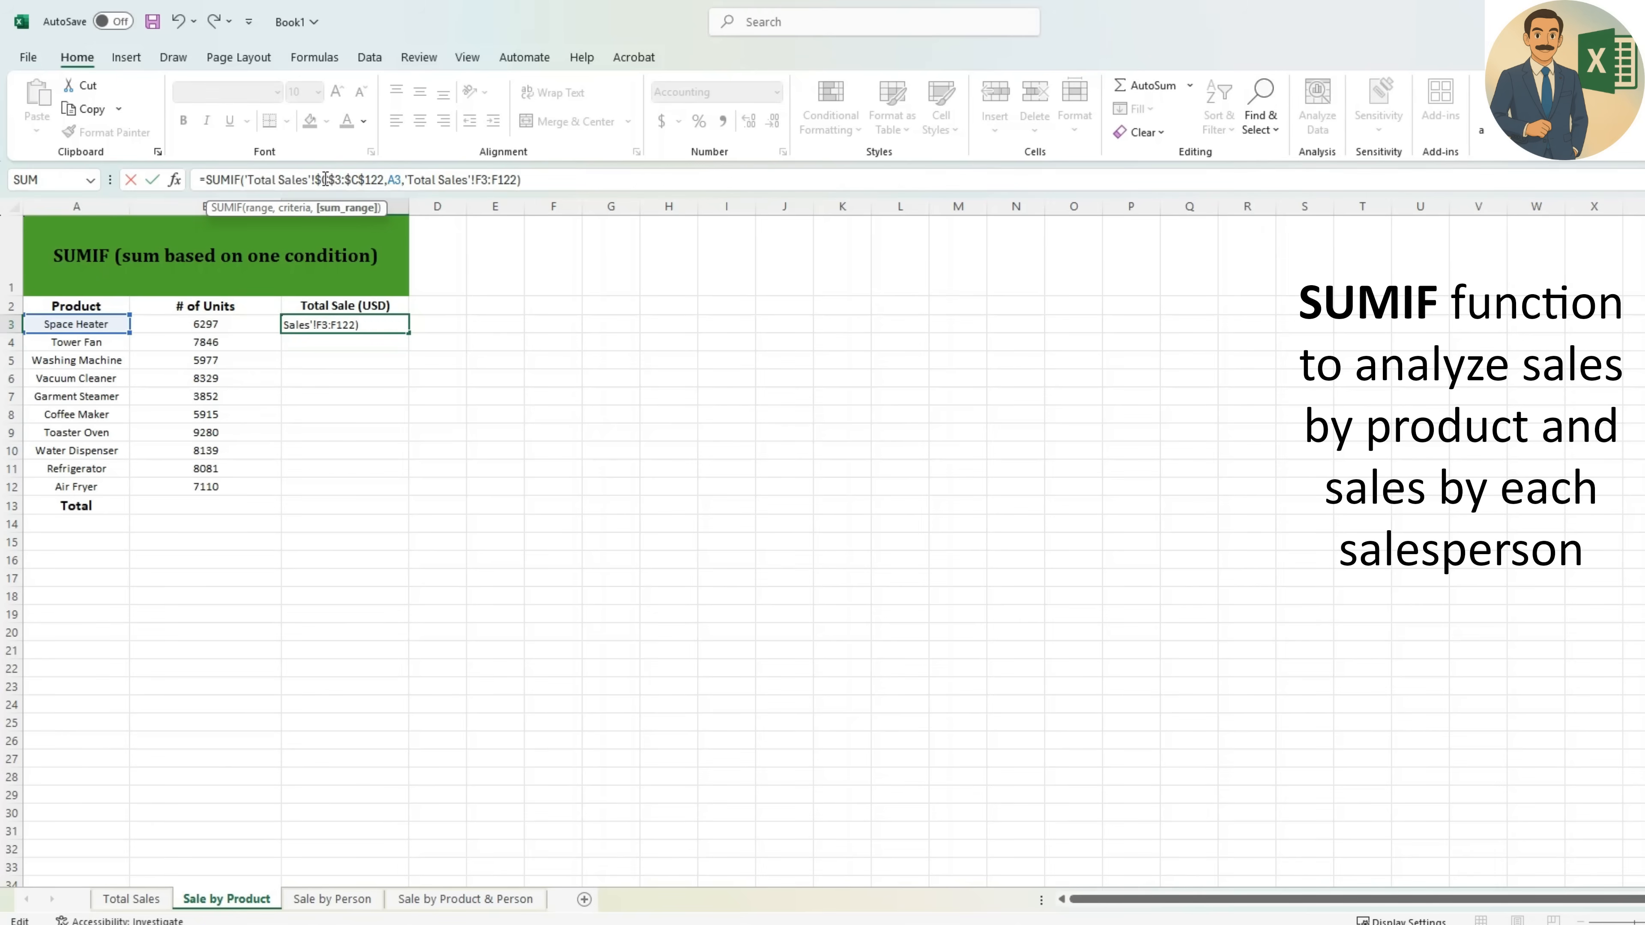
pyautogui.press('F4')
pyautogui.press('Right')
pyautogui.press('Right')
pyautogui.press('F4')
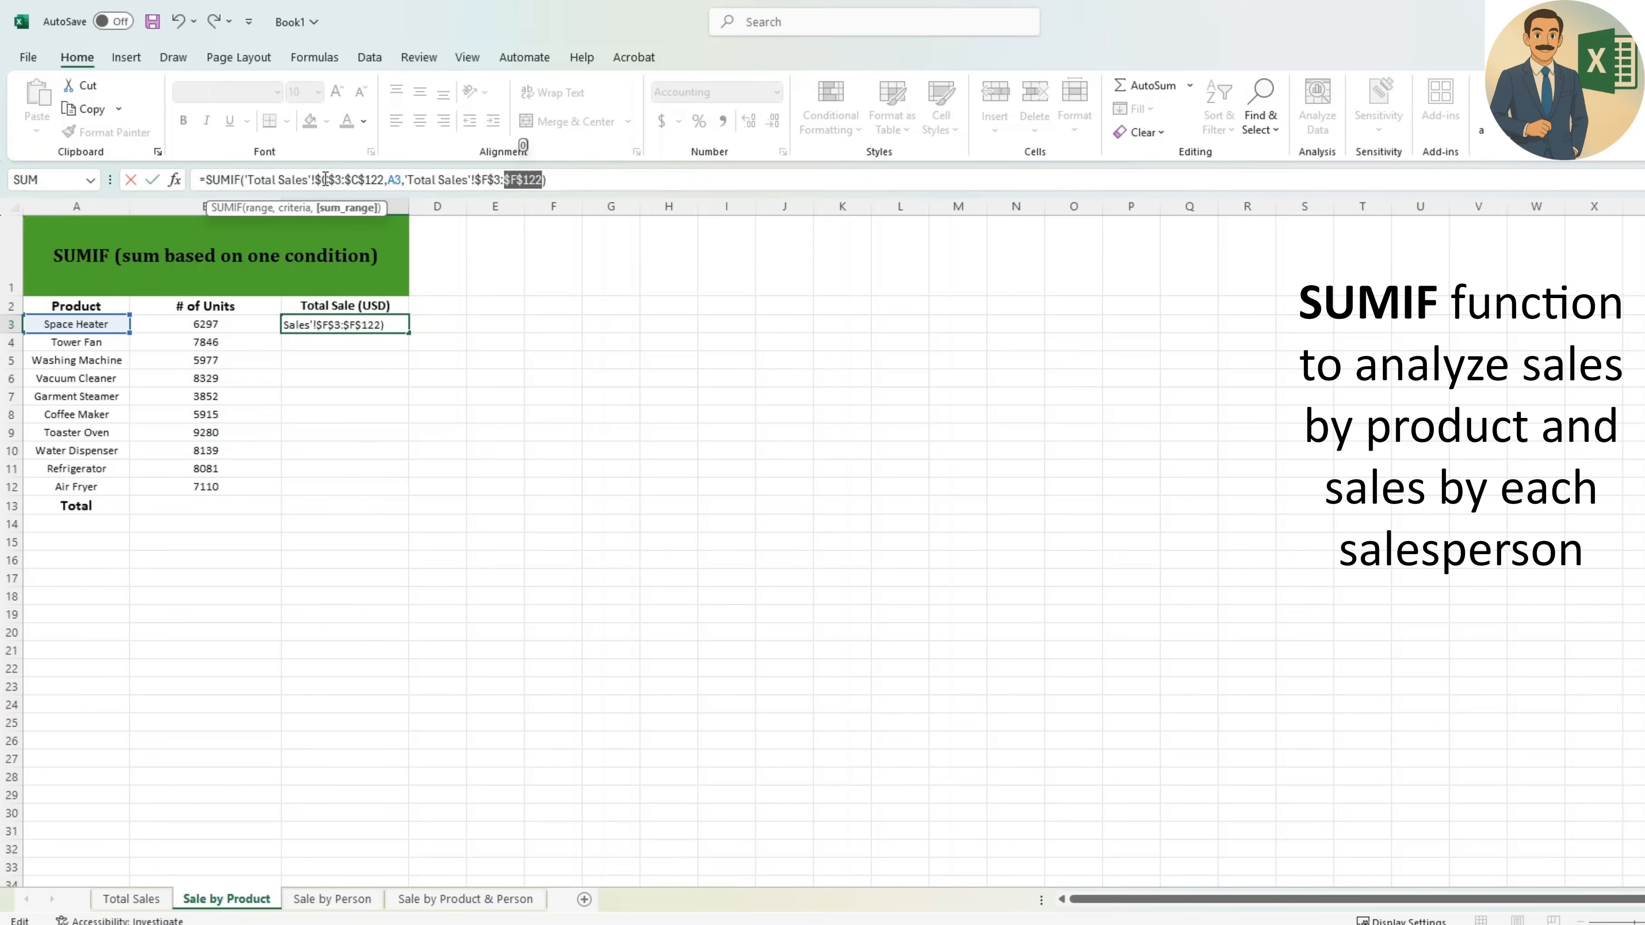
pyautogui.hotkey('ctrl', 'Return')
# - Copy the Total Sale SUMIF formula from C3 down to C12 for all the listed products
pyautogui.hotkey('ctrl', 'c')
pyautogui.hotkey('shift', 'Down')
pyautogui.hotkey('shift', 'Down')
pyautogui.hotkey('shift', 'Down')
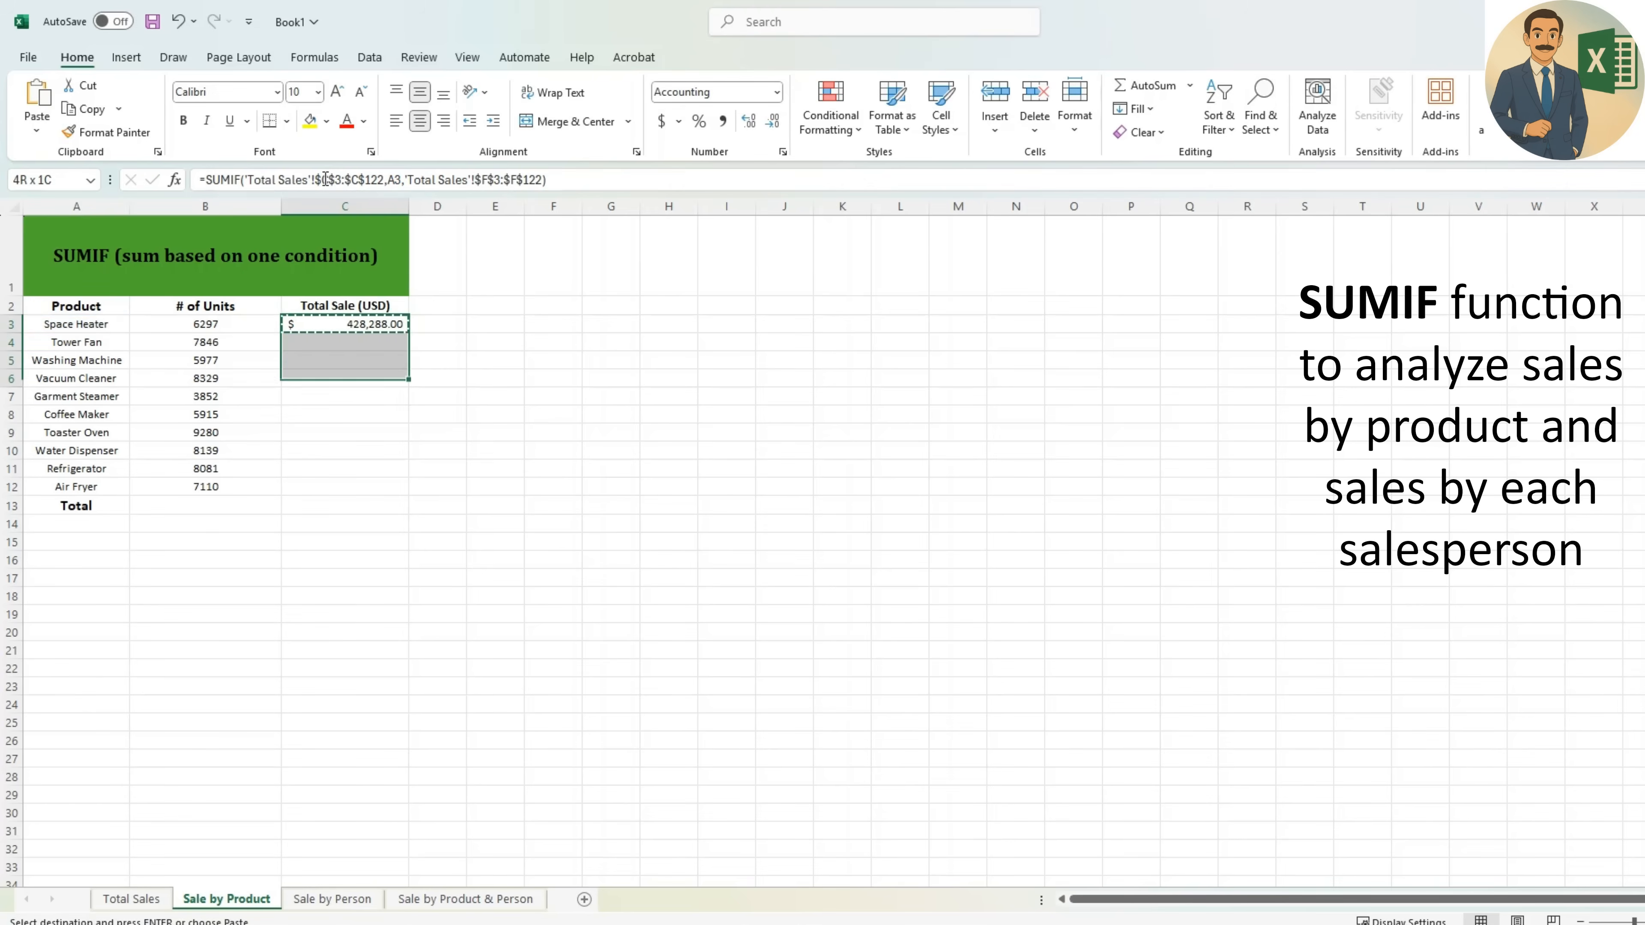
pyautogui.hotkey('shift', 'Down')
pyautogui.hotkey('shift', 'Down')
pyautogui.hotkey('shift', 'Down')
pyautogui.hotkey('shift', 'Down')
pyautogui.hotkey('shift', 'Down')
pyautogui.hotkey('shift', 'Down')
pyautogui.hotkey('ctrl', 'v')
# - Total the # of Units column in B13 with =SUM(B3:B12)
pyautogui.press('Down')
pyautogui.press('Down')
pyautogui.press('Down')
pyautogui.press('Down')
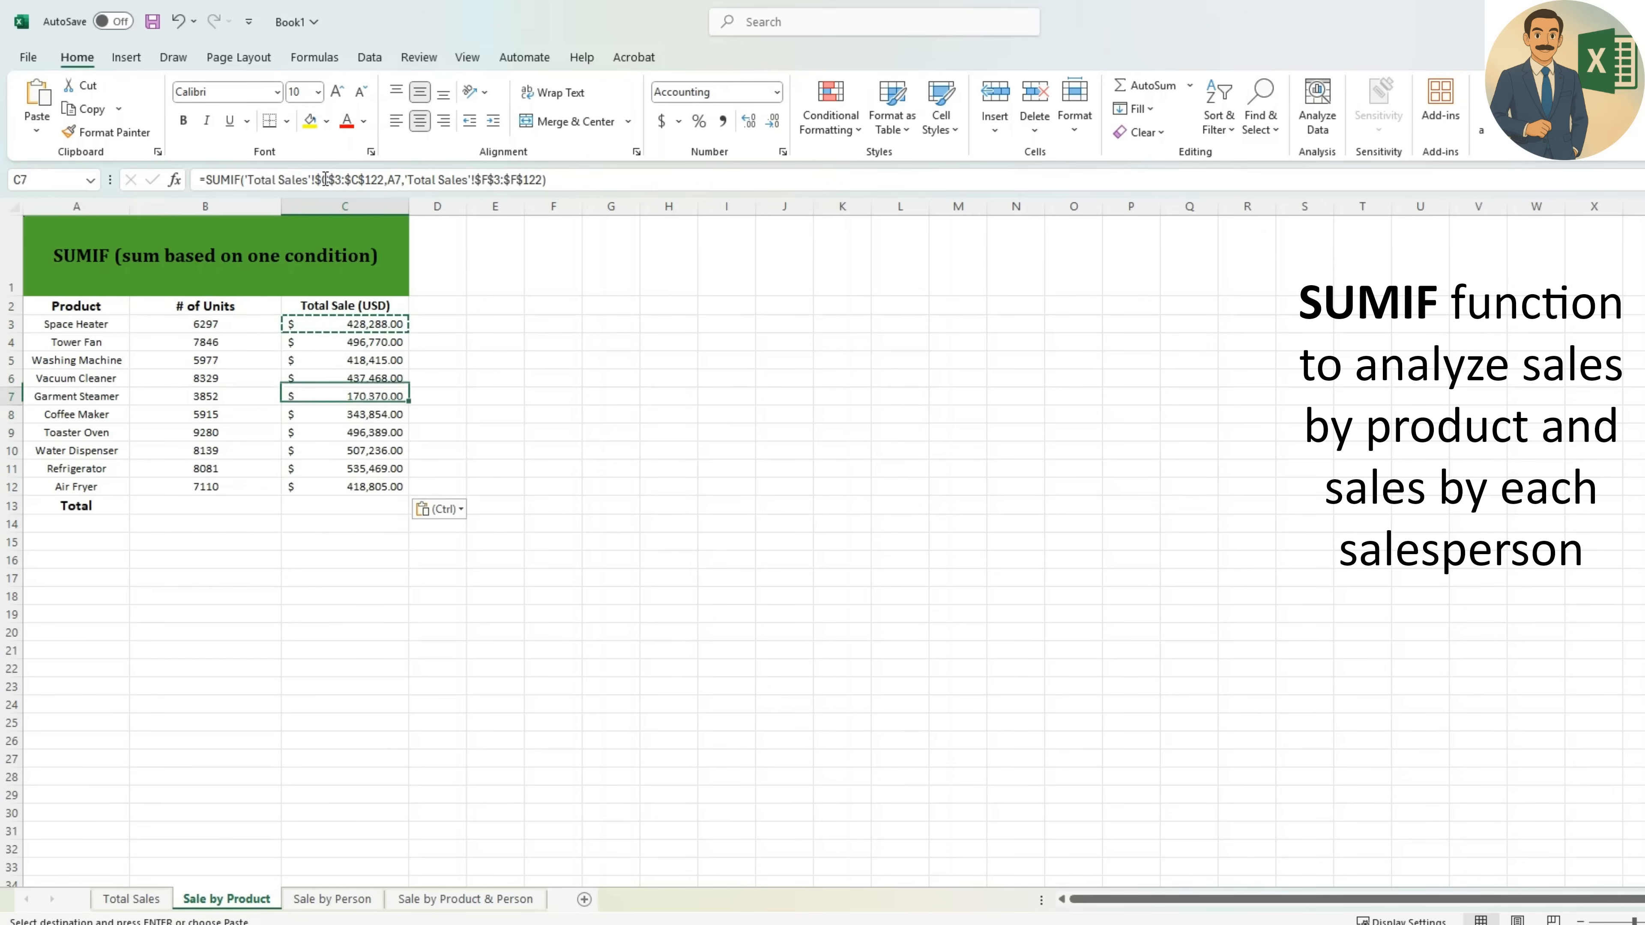
pyautogui.press('Down')
pyautogui.press('Down')
pyautogui.press('Down')
pyautogui.press('Down')
pyautogui.press('Down')
pyautogui.press('Down')
pyautogui.press('Left')
pyautogui.write('=s')
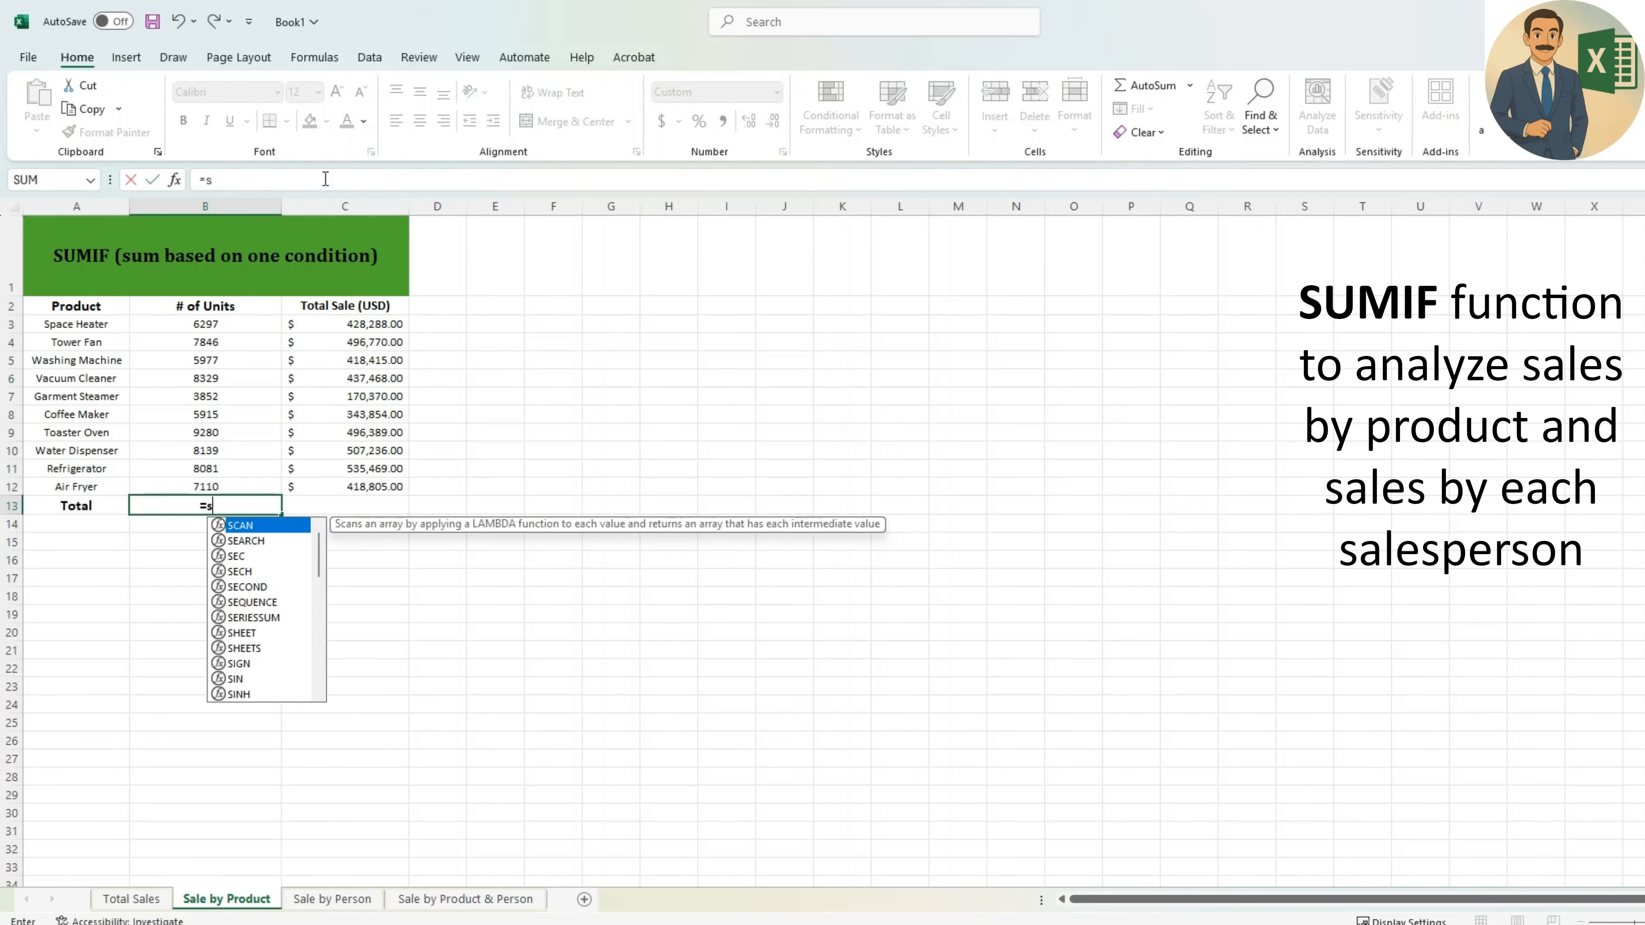
pyautogui.write('um(')
pyautogui.press('Up')
pyautogui.hotkey('shift', 'Up')
pyautogui.hotkey('shift', 'Up')
pyautogui.hotkey('shift', 'Up')
pyautogui.hotkey('shift', 'Up')
pyautogui.hotkey('shift', 'Up')
pyautogui.hotkey('shift', 'Up')
pyautogui.hotkey('shift', 'Up')
pyautogui.hotkey('shift', 'Up')
pyautogui.hotkey('shift', 'Up')
pyautogui.hotkey('shift', 'Up')
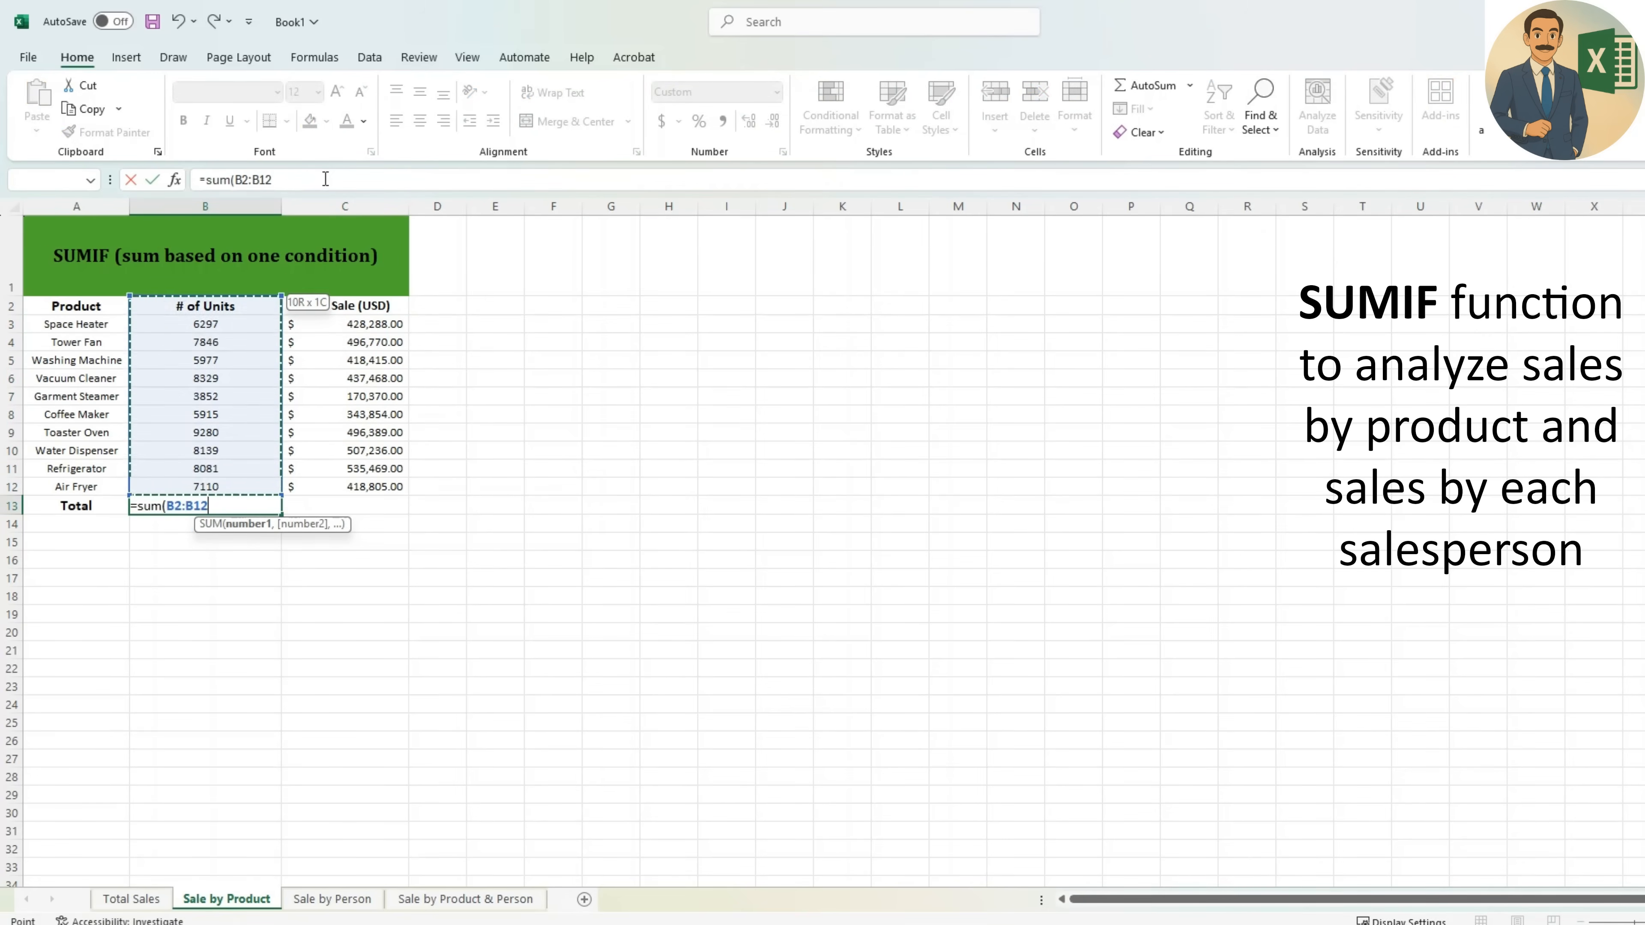
pyautogui.write(')')
pyautogui.press('Return')
# - Total the Total Sale (USD) column in C13 with =SUM(C3:C12)
pyautogui.press('Up')
pyautogui.press('Right')
pyautogui.write('=')
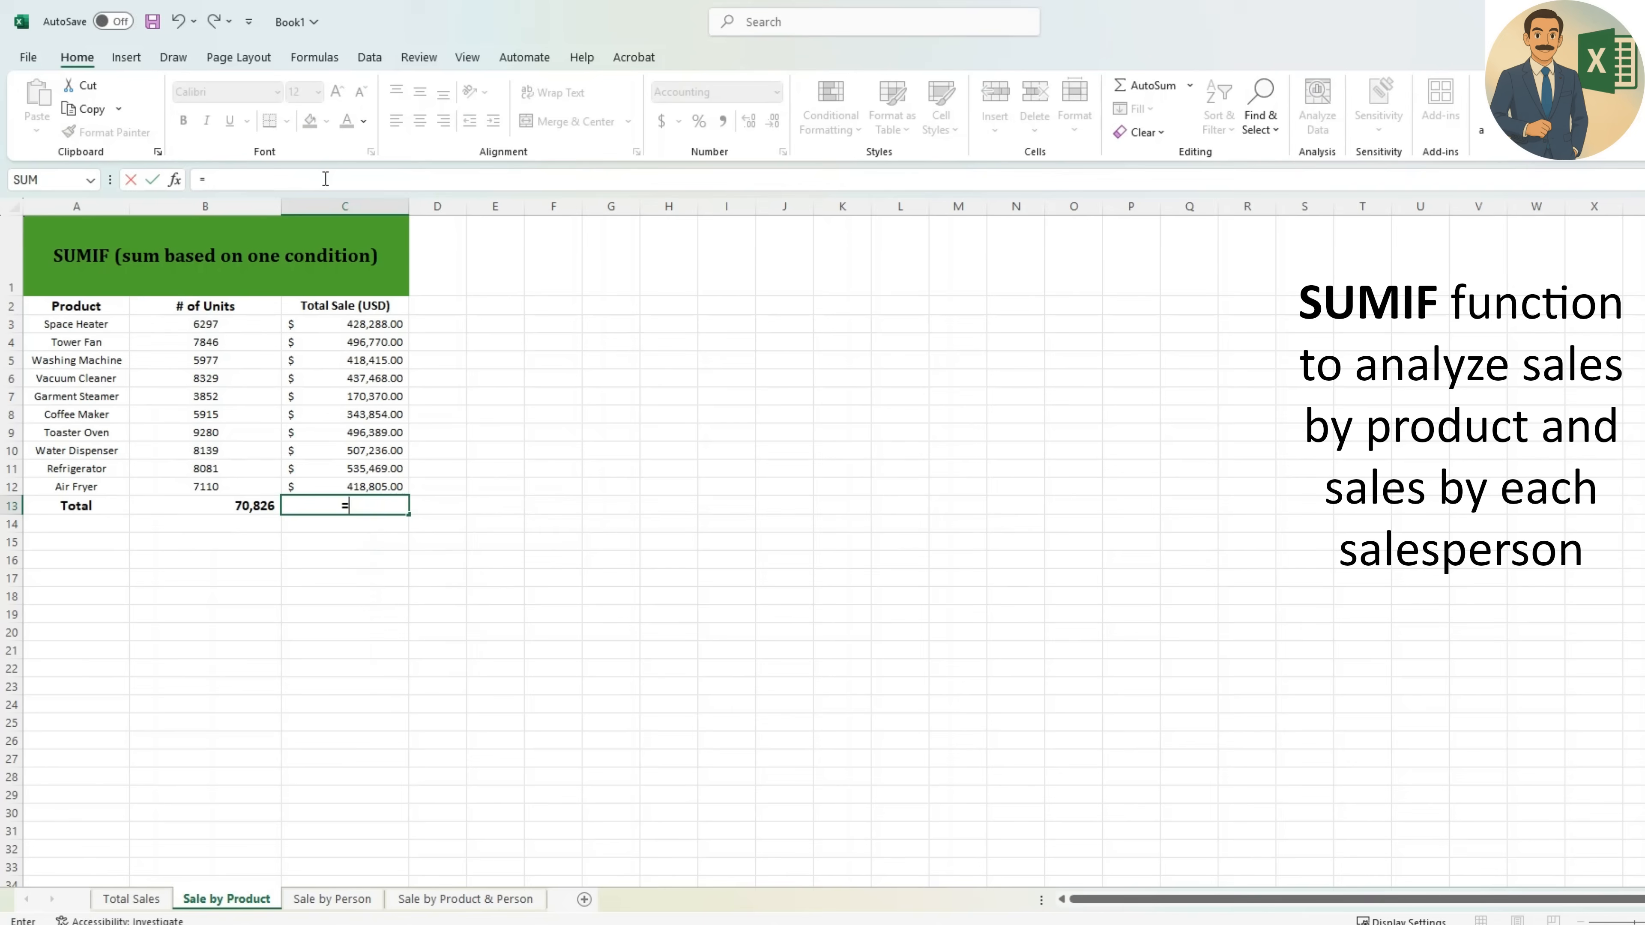
pyautogui.write('sum(')
pyautogui.press('Up')
pyautogui.hotkey('shift', 'Up')
pyautogui.hotkey('shift', 'Up')
pyautogui.hotkey('shift', 'Up')
pyautogui.hotkey('shift', 'Up')
pyautogui.hotkey('shift', 'Up')
pyautogui.hotkey('shift', 'Up')
pyautogui.hotkey('shift', 'Up')
pyautogui.hotkey('shift', 'Up')
pyautogui.hotkey('shift', 'Up')
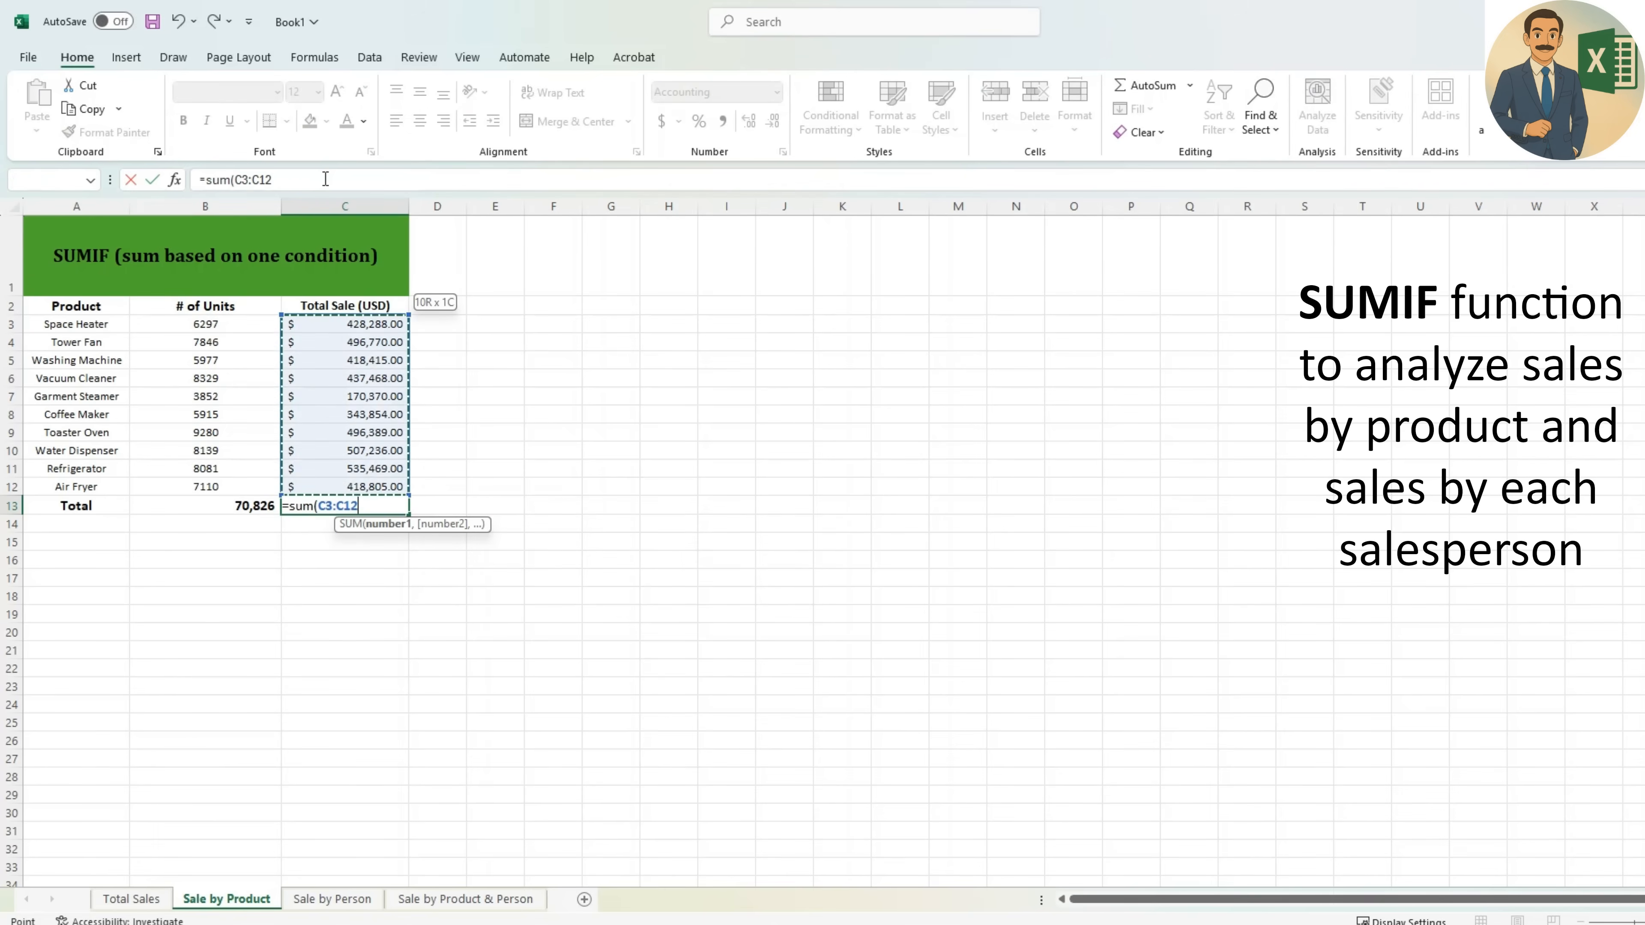
pyautogui.write(')')
pyautogui.press('Return')
pyautogui.press('Up')
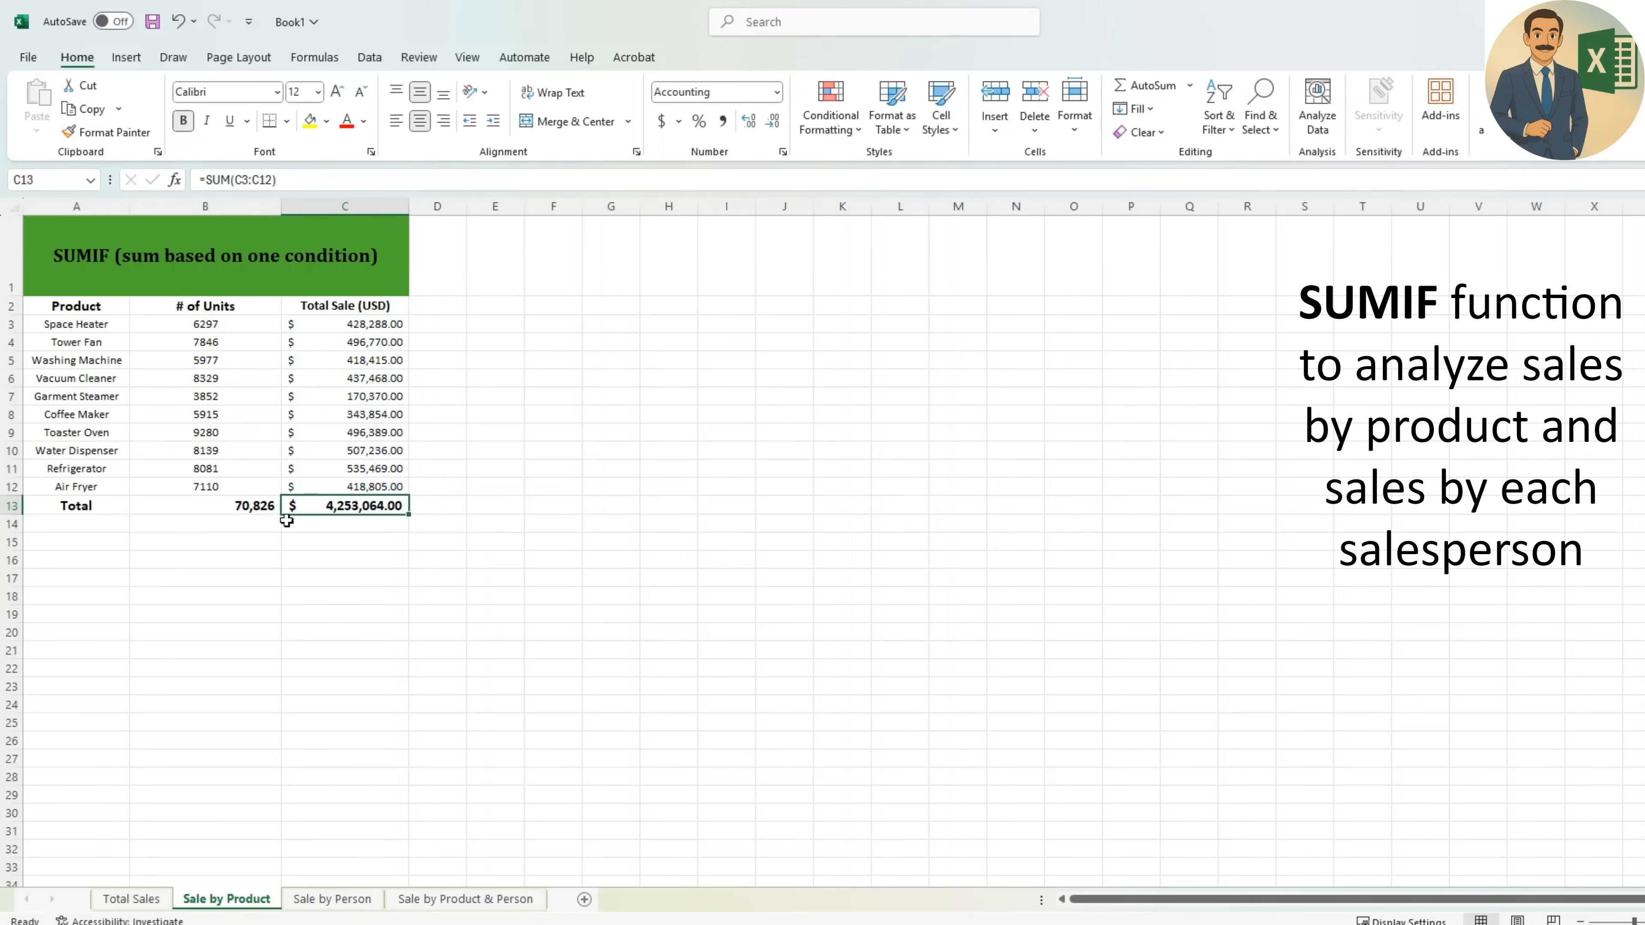
# - Compare the totals in row 13 of Sale by Product with the totals in row 123 of Total Sales
pyautogui.click(223, 511)
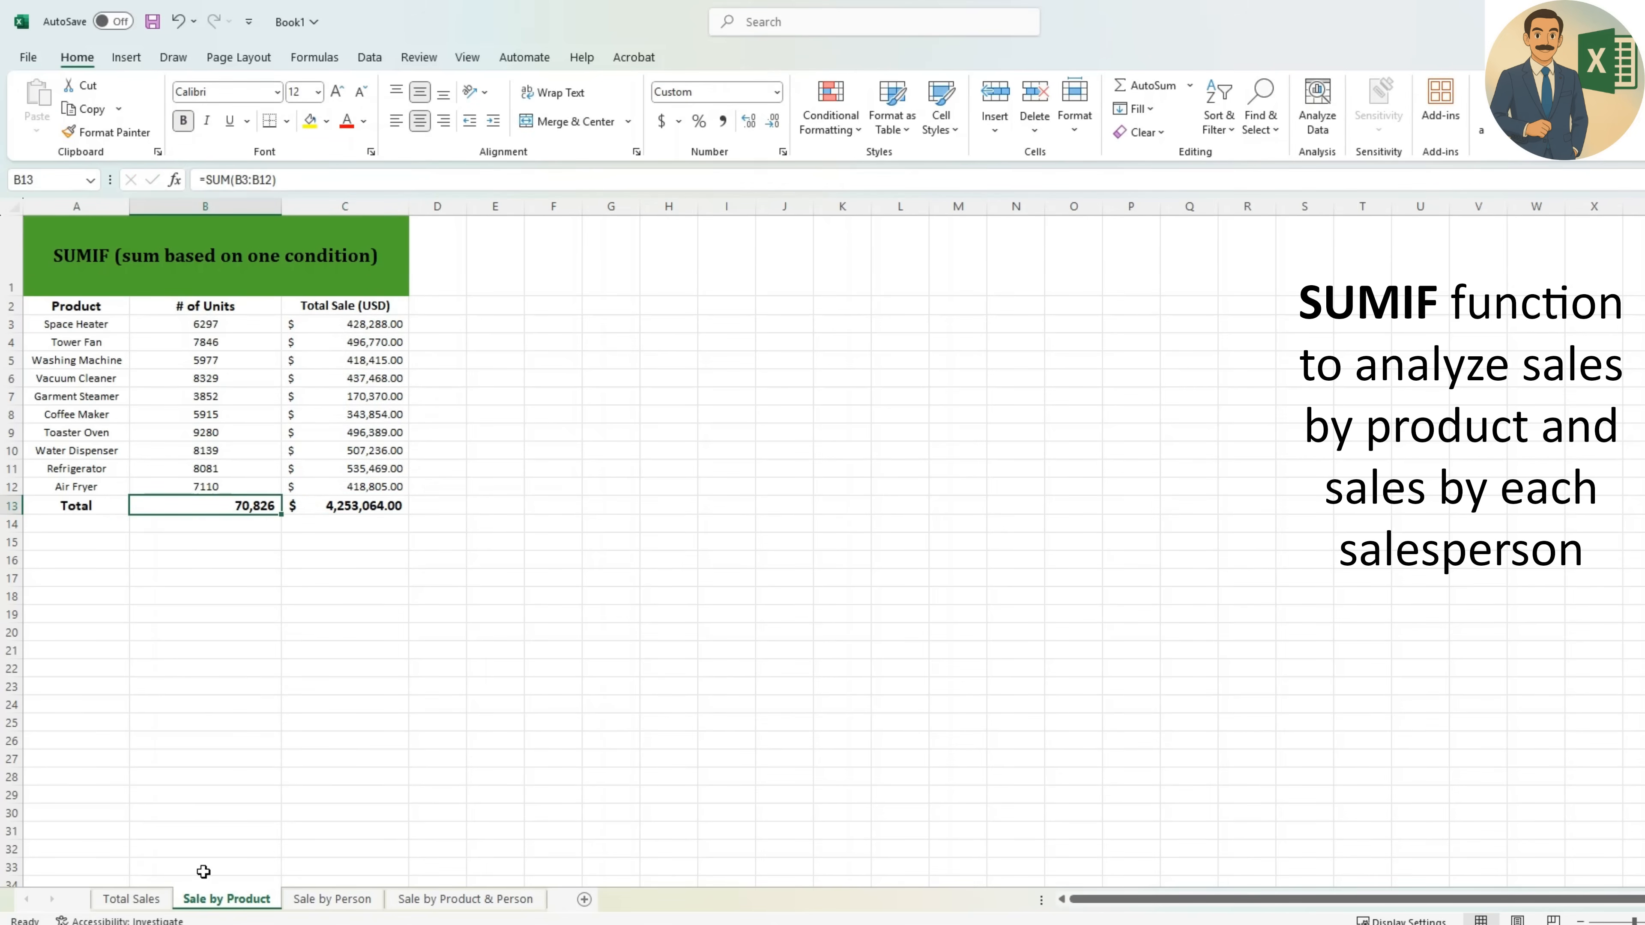
pyautogui.click(163, 899)
pyautogui.click(612, 558)
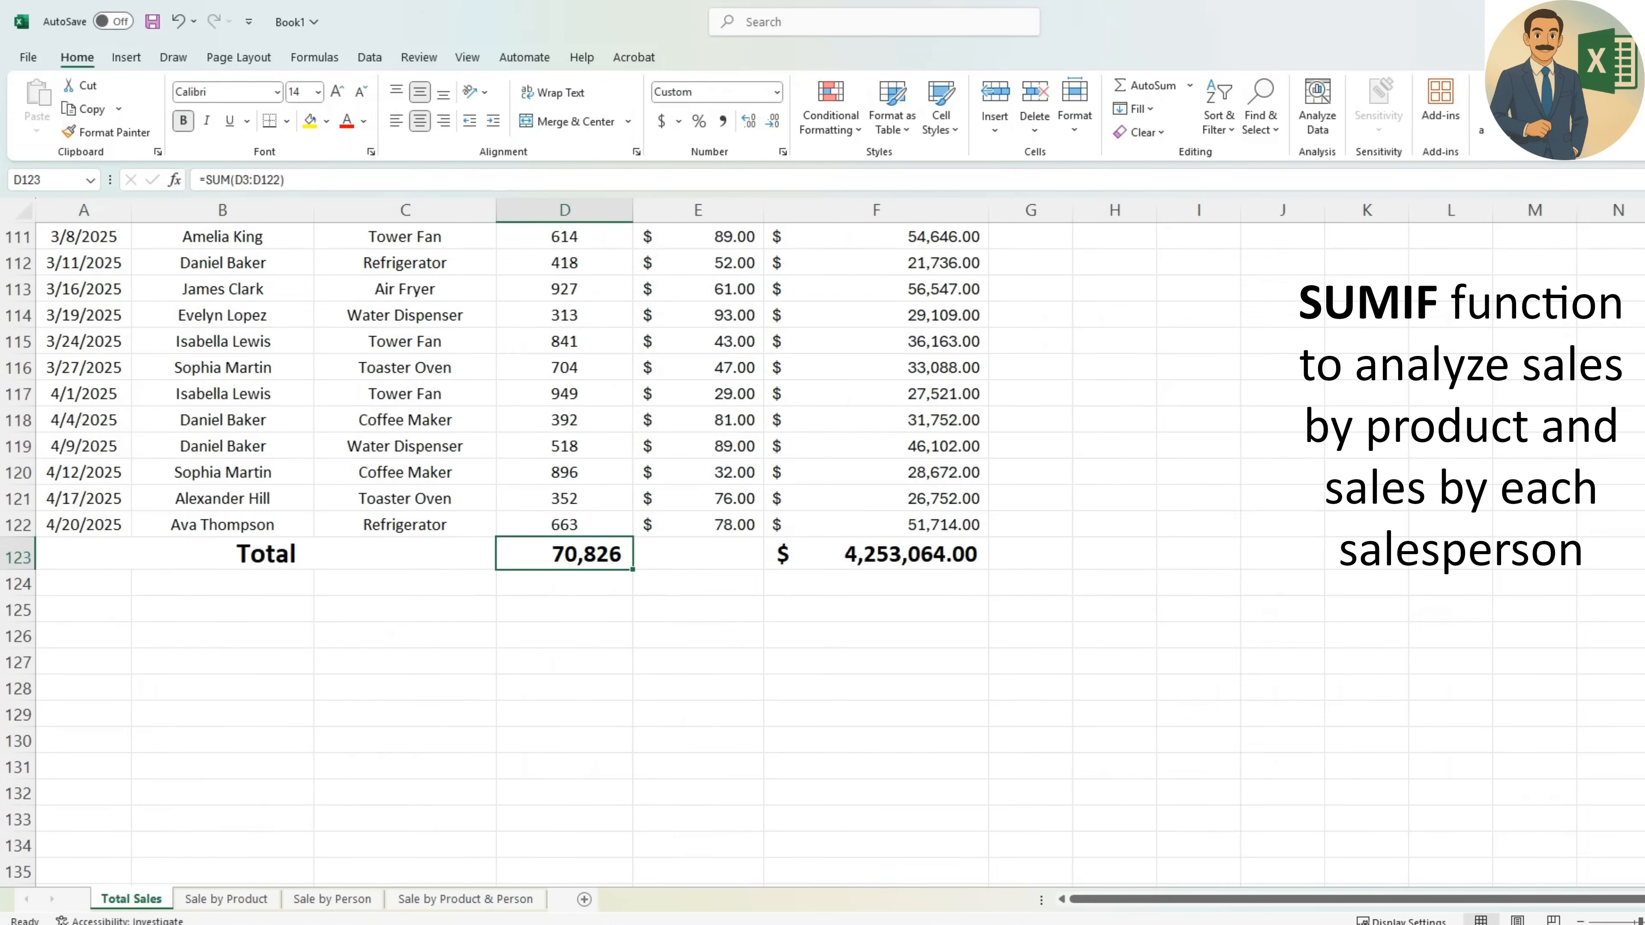
pyautogui.click(227, 898)
pyautogui.click(311, 650)
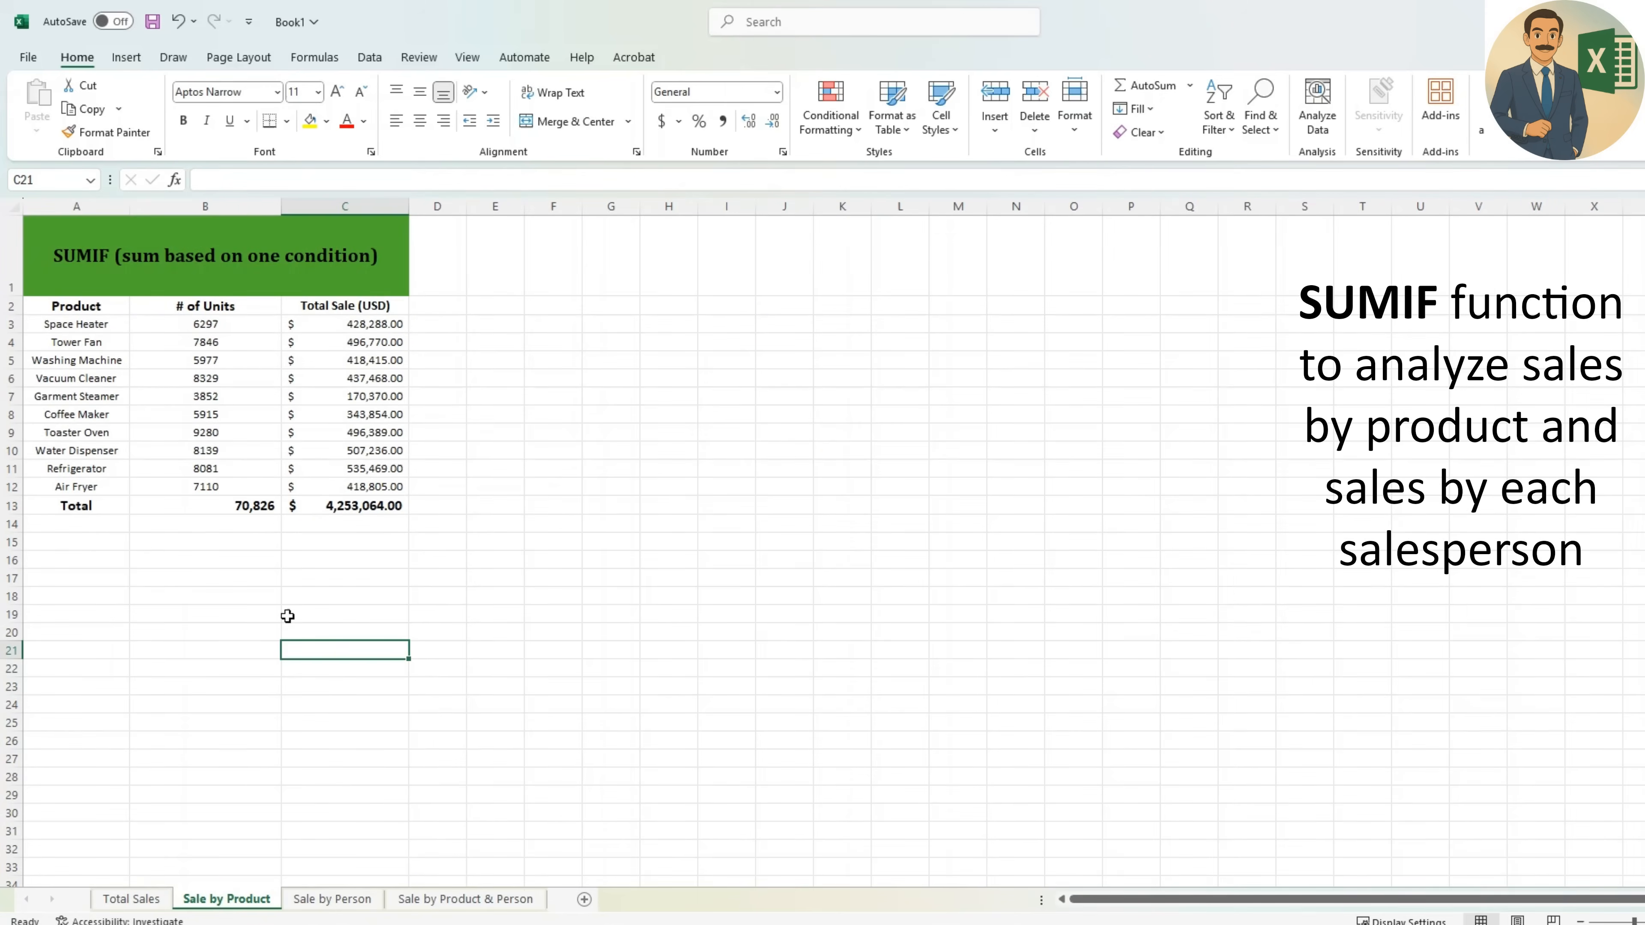
pyautogui.click(272, 517)
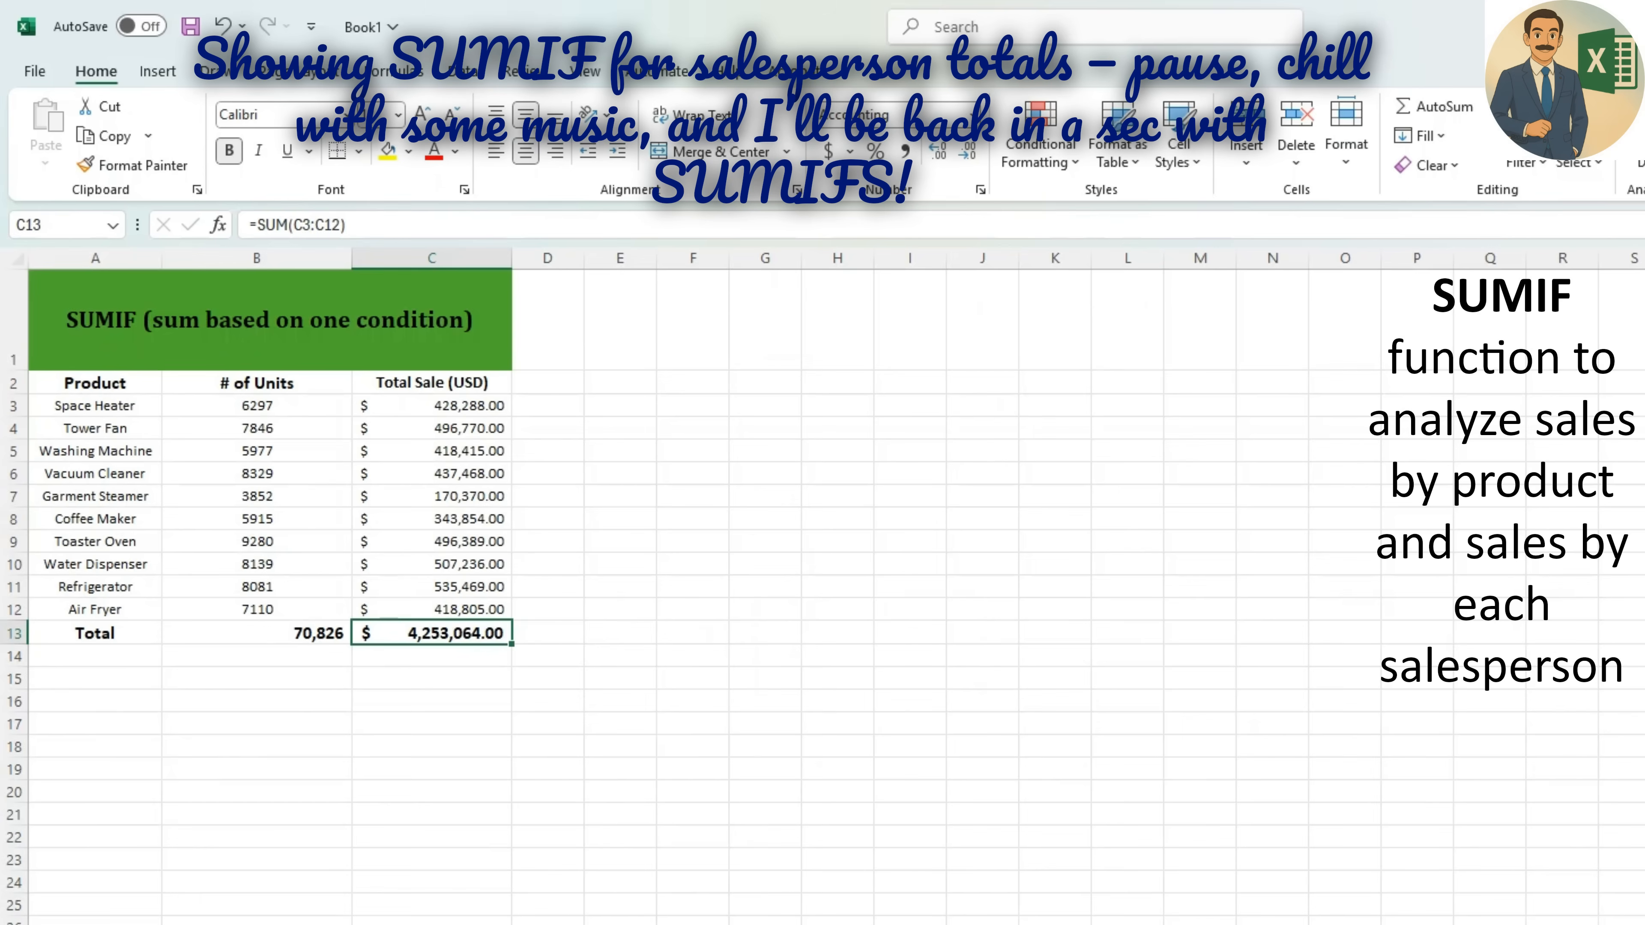
# - Start a SUMIF formula in B3 of the Sale by Person sheet with 'Total Sales'!B3:B122 as the criteria range
pyautogui.hotkey('ctrl', 'pagedown')
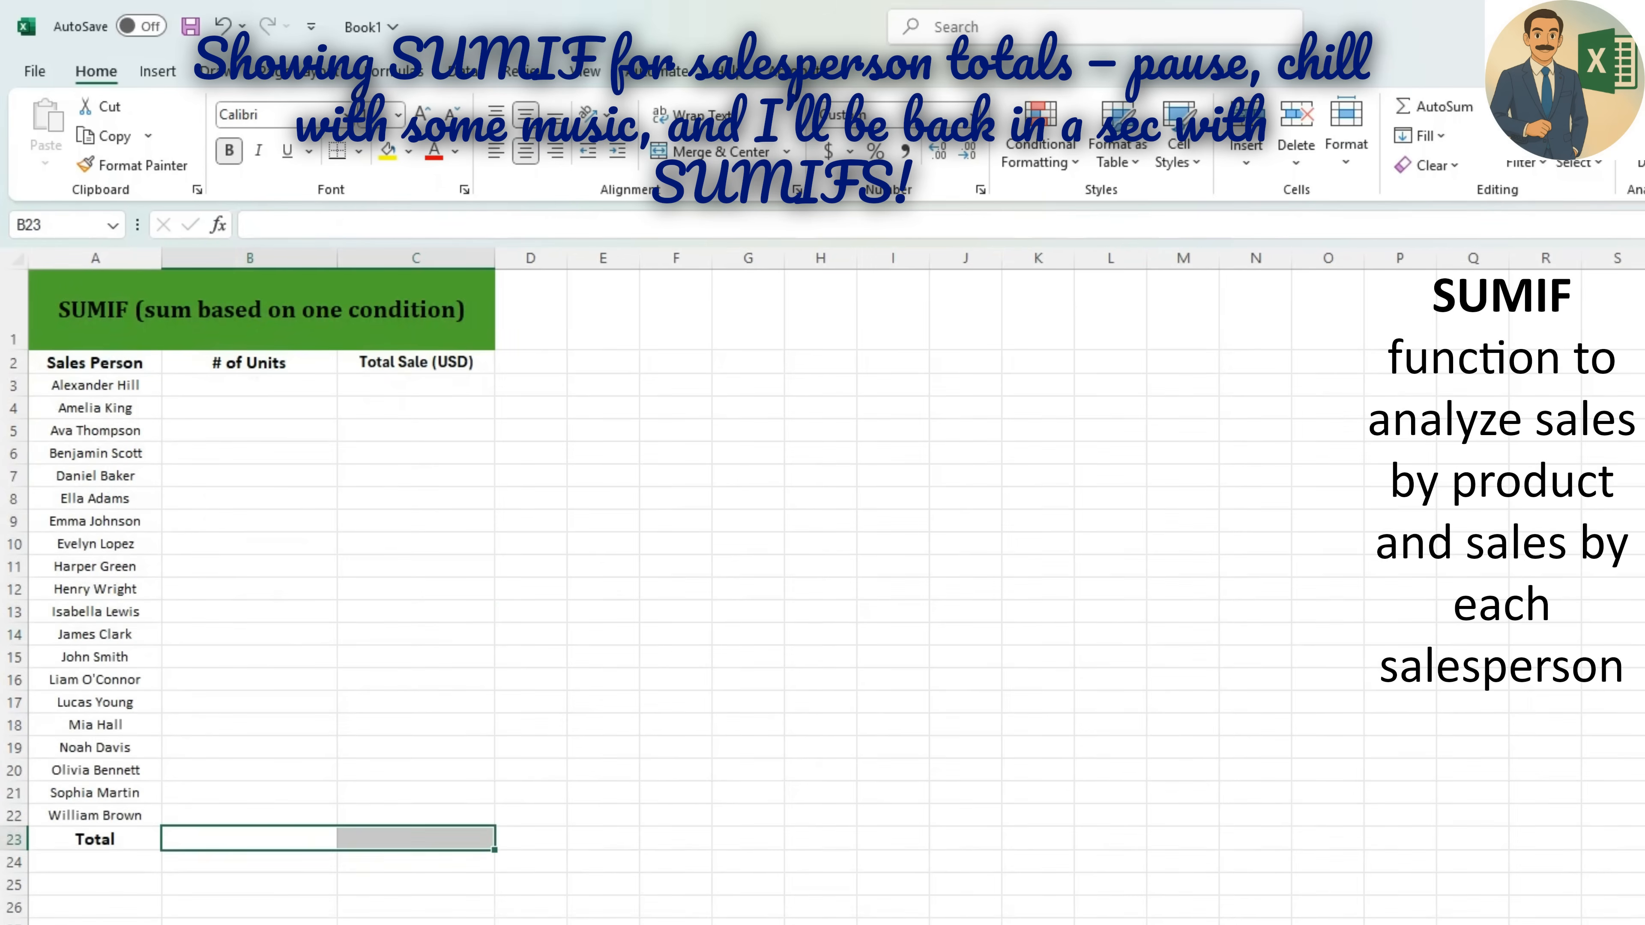
pyautogui.click(269, 386)
pyautogui.write('=sum')
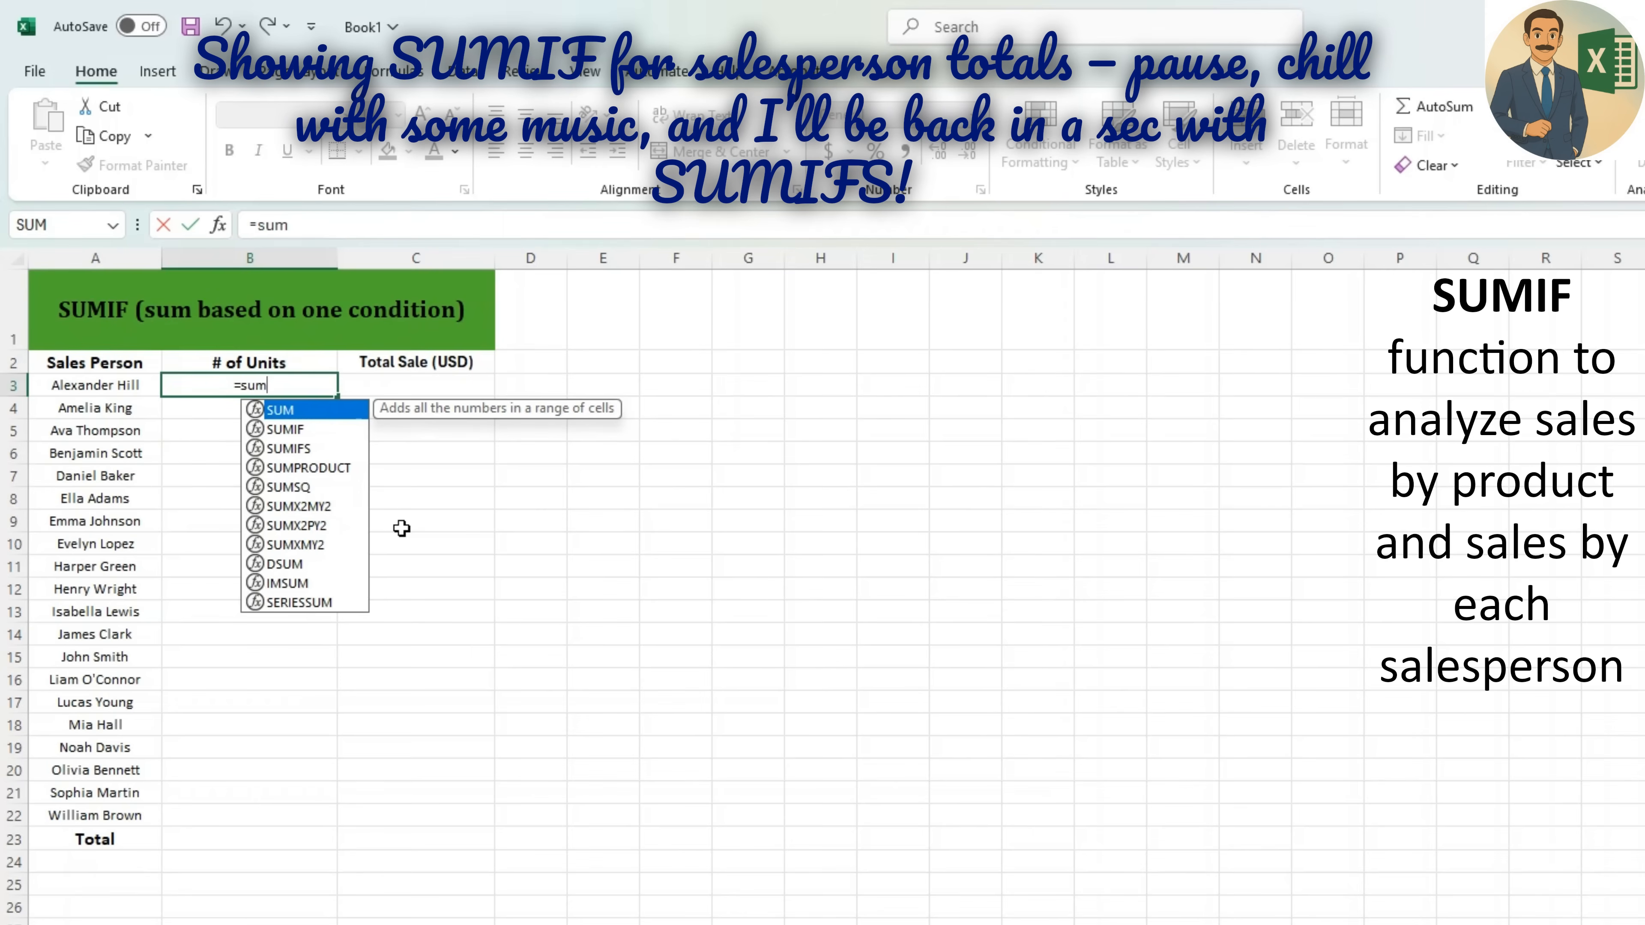
pyautogui.write('if(')
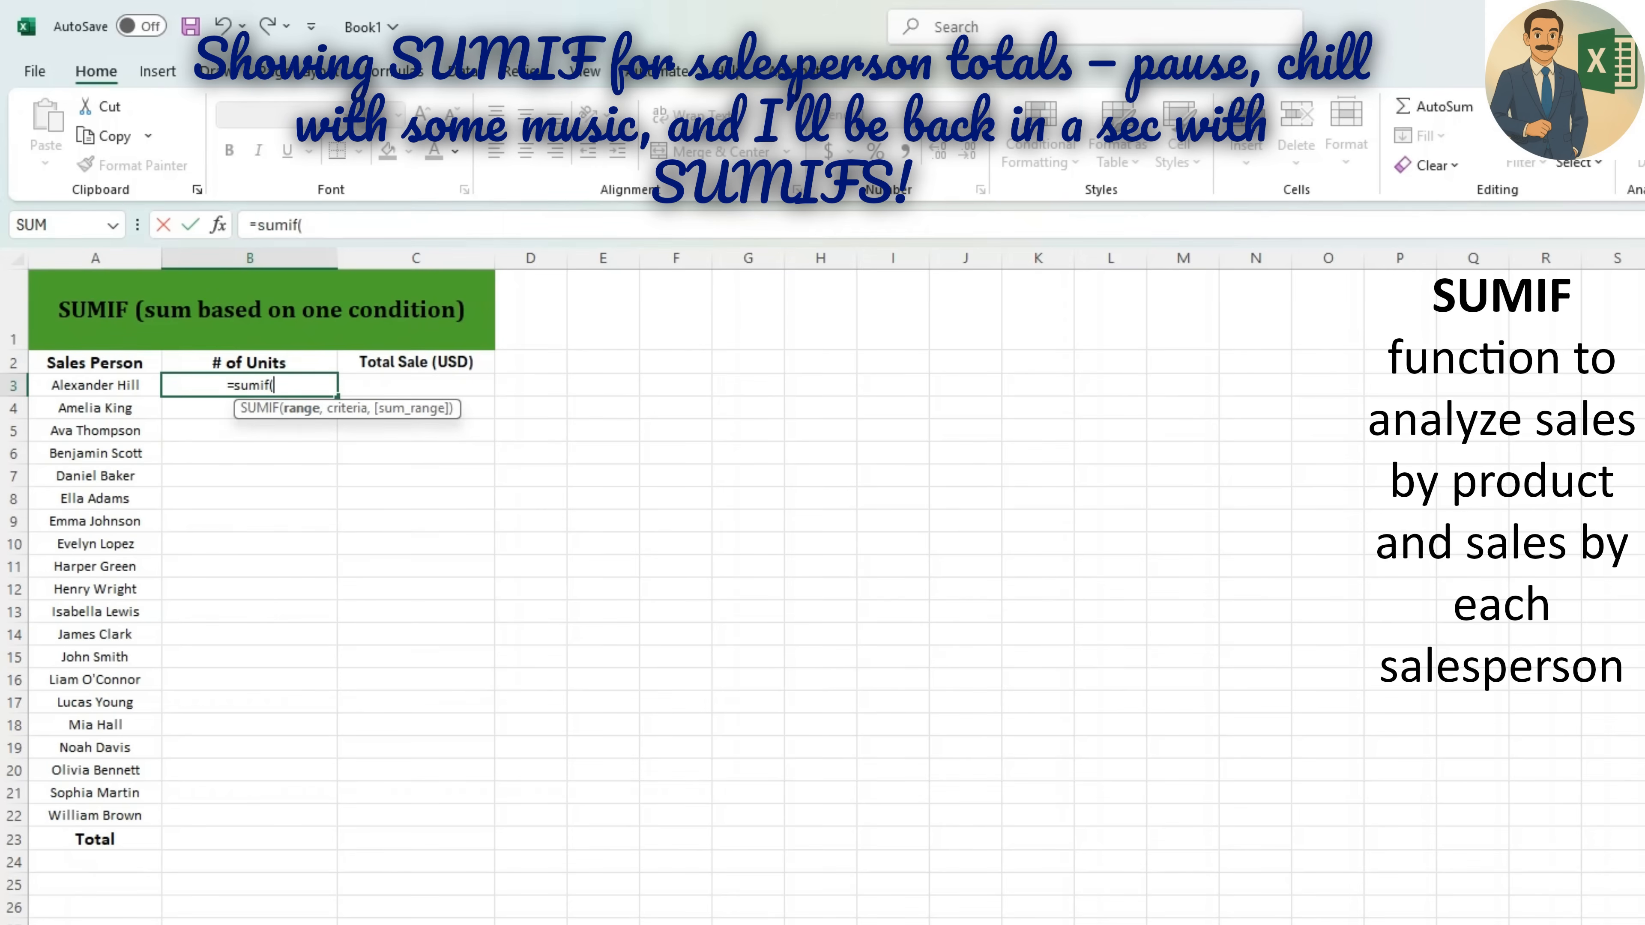
pyautogui.hotkey('ctrl', 'pagedown')
pyautogui.scroll(20, 334, 454)
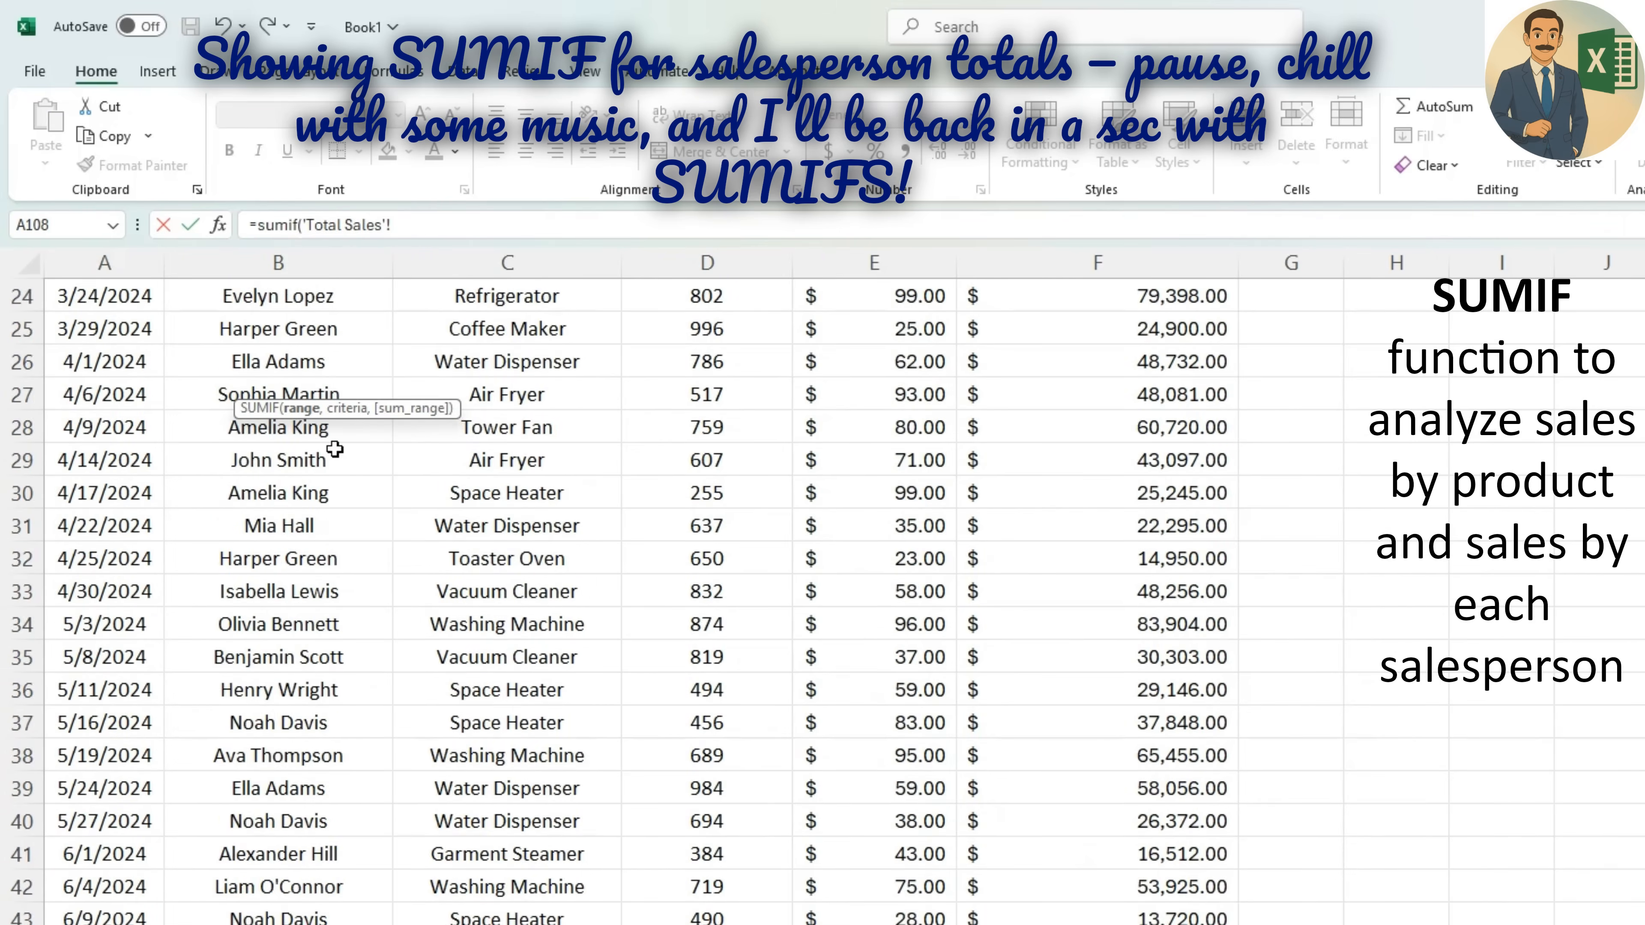
pyautogui.scroll(8, 334, 449)
pyautogui.click(342, 462)
pyautogui.hotkey('shift', 'Down')
pyautogui.hotkey('shift', 'Down')
pyautogui.hotkey('shift', 'Down')
pyautogui.hotkey('shift', 'Down')
pyautogui.hotkey('shift', 'Down')
pyautogui.hotkey('shift', 'Down')
pyautogui.hotkey('shift', 'Down')
pyautogui.hotkey('shift', 'Down')
pyautogui.hotkey('shift', 'Down')
pyautogui.hotkey('shift', 'Down')
pyautogui.hotkey('shift', 'Down')
pyautogui.hotkey('shift', 'Down')
pyautogui.hotkey('shift', 'Down')
pyautogui.hotkey('shift', 'Down')
pyautogui.hotkey('shift', 'Down')
pyautogui.hotkey('shift', 'Down')
pyautogui.hotkey('shift', 'Down')
pyautogui.hotkey('shift', 'Down')
pyautogui.hotkey('shift', 'Down')
pyautogui.hotkey('shift', 'Down')
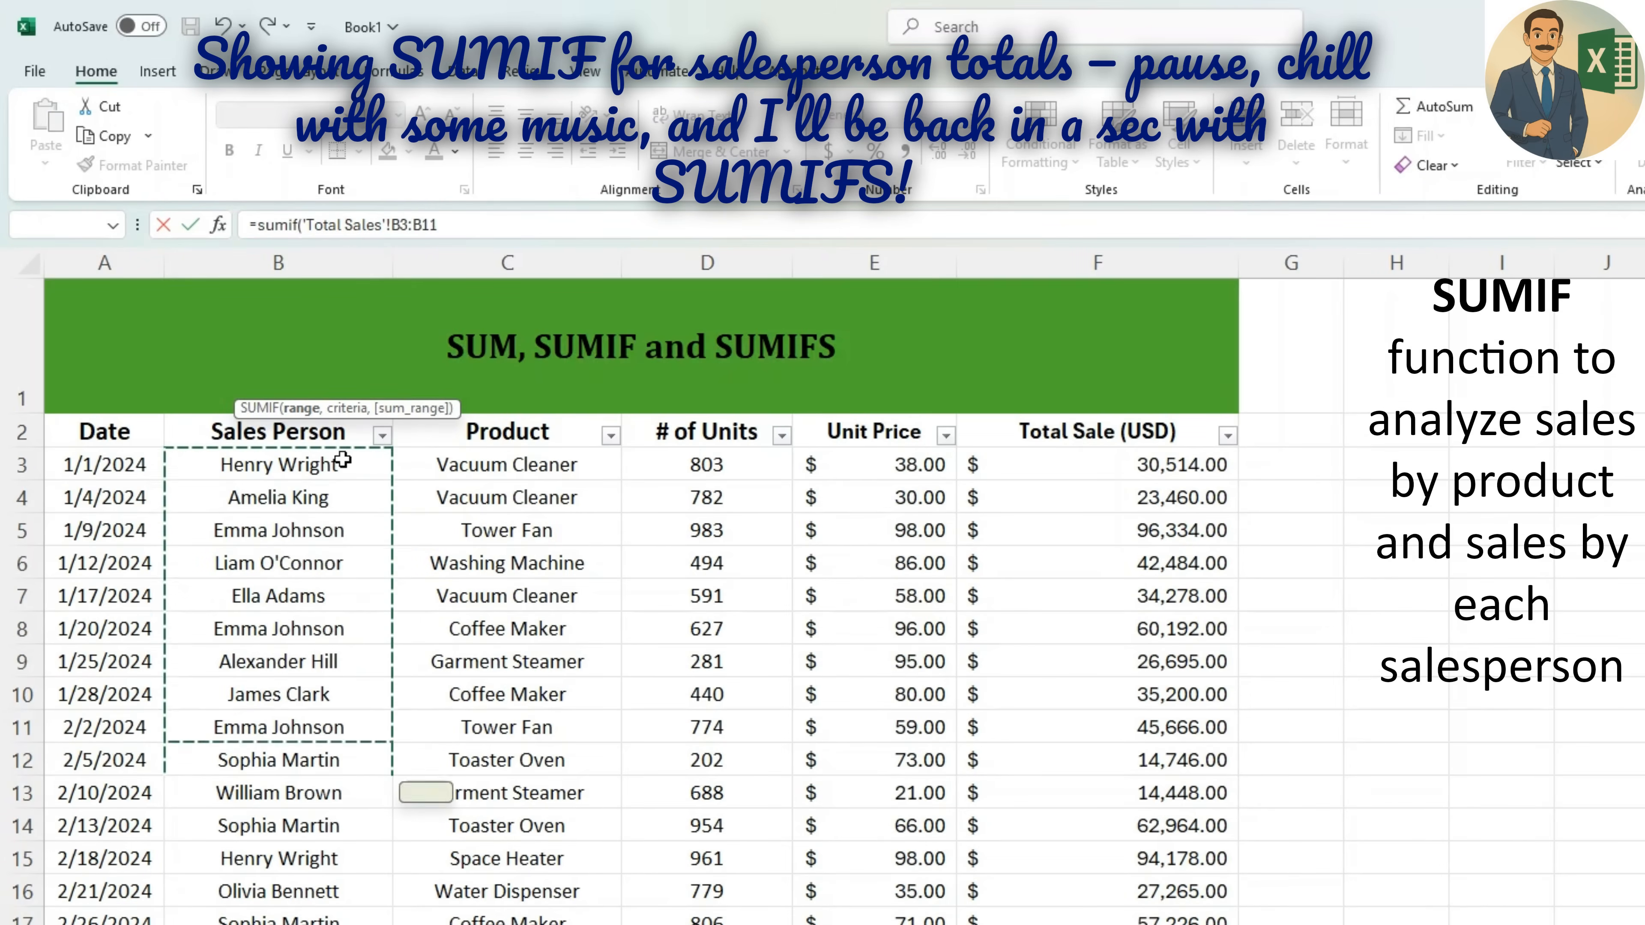
pyautogui.hotkey('shift', 'Down')
pyautogui.hotkey('shift', 'Down')
pyautogui.hotkey('shift', 'Down')
pyautogui.hotkey('shift', 'Down')
pyautogui.hotkey('shift', 'Down')
pyautogui.hotkey('shift', 'Down')
pyautogui.hotkey('shift', 'Down')
pyautogui.hotkey('shift', 'Down')
pyautogui.hotkey('shift', 'Down')
pyautogui.hotkey('shift', 'Down')
pyautogui.hotkey('shift', 'Down')
pyautogui.hotkey('shift', 'Down')
pyautogui.hotkey('shift', 'Down')
pyautogui.hotkey('shift', 'Down')
pyautogui.hotkey('shift', 'Down')
pyautogui.hotkey('shift', 'Down')
pyautogui.hotkey('shift', 'Down')
pyautogui.hotkey('shift', 'Down')
pyautogui.hotkey('shift', 'Down')
pyautogui.hotkey('shift', 'Down')
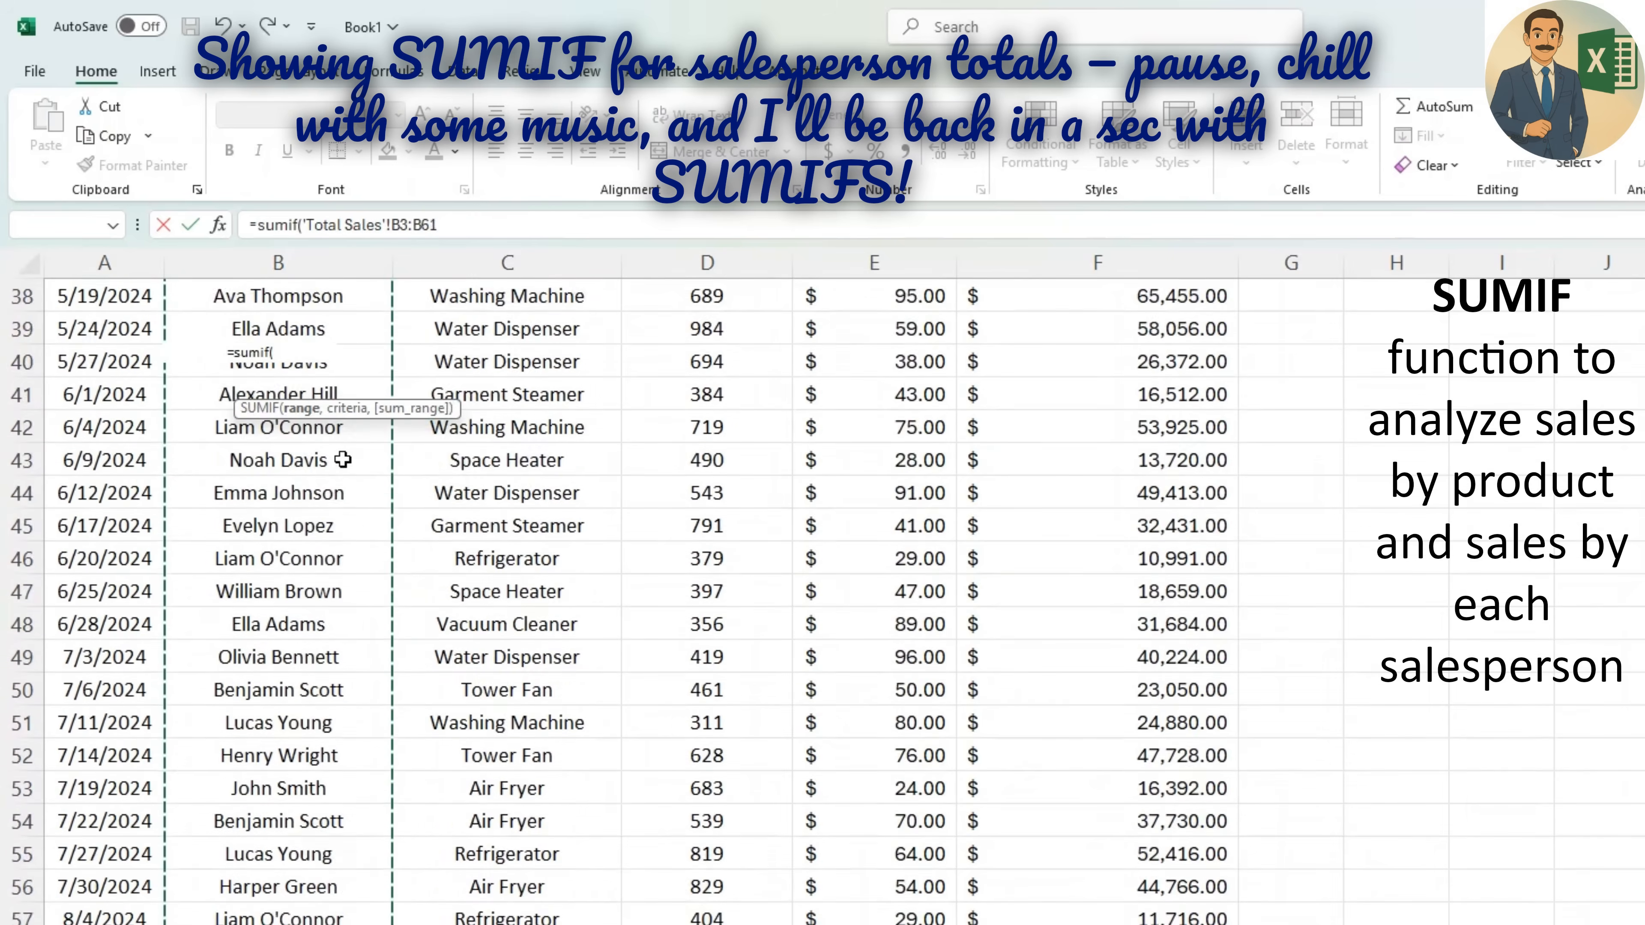
pyautogui.write(',')
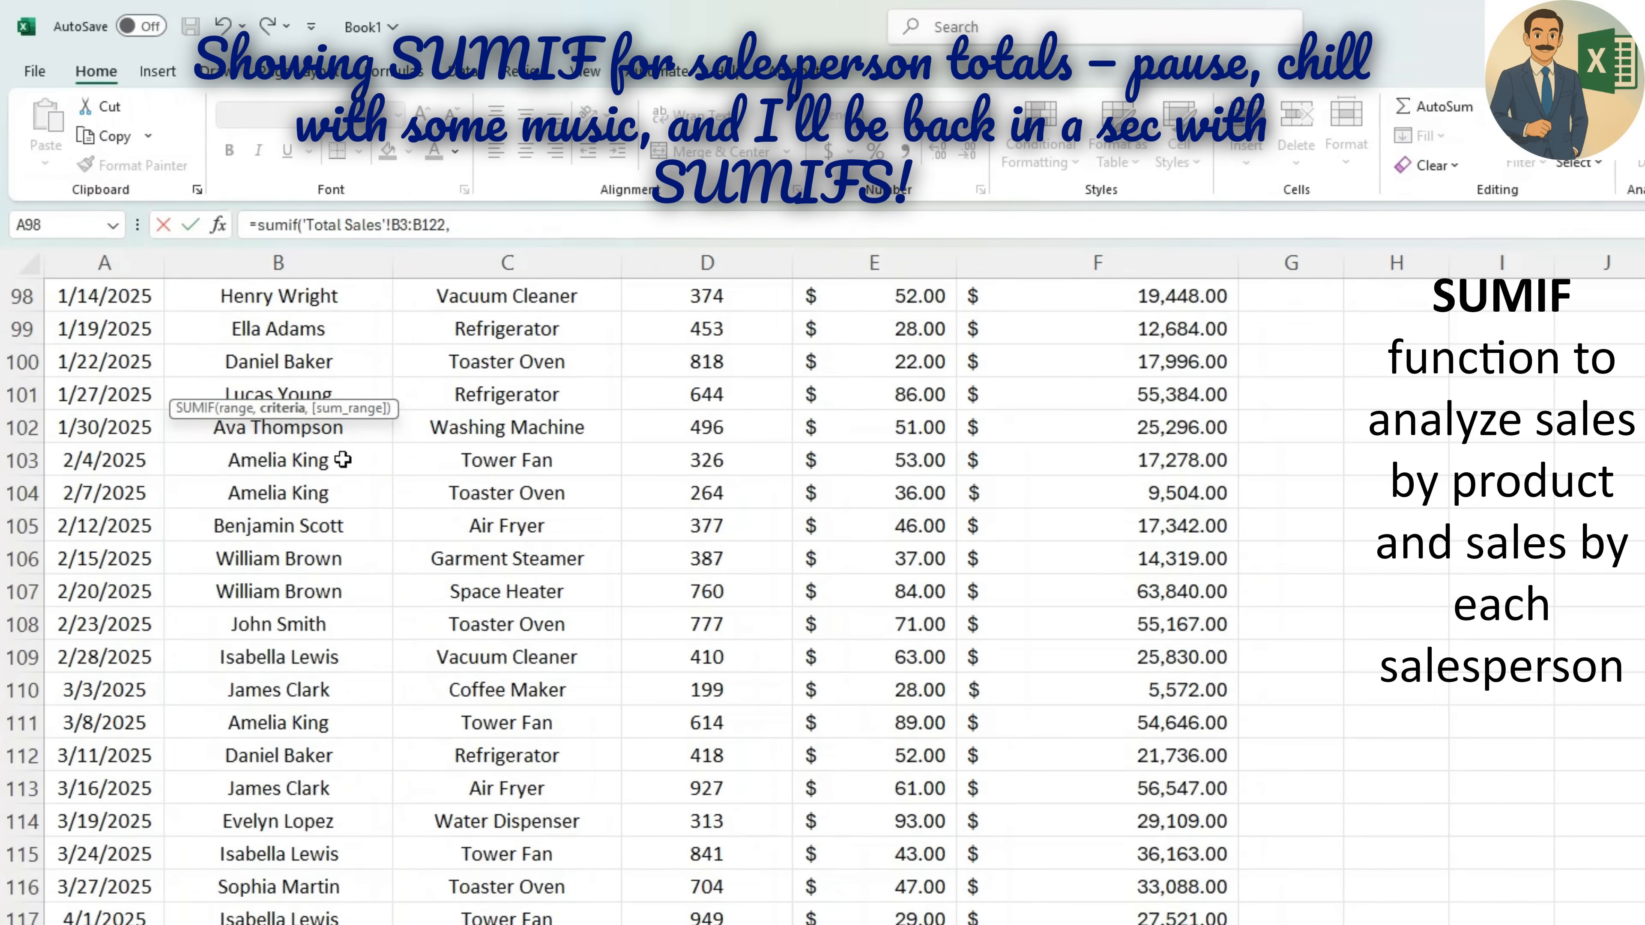
# - Add the salesperson in cell A3 of Sale by Person as the SUMIF criterion
pyautogui.click(583, 923)
pyautogui.click(100, 427)
pyautogui.press('Up')
pyautogui.press('Up')
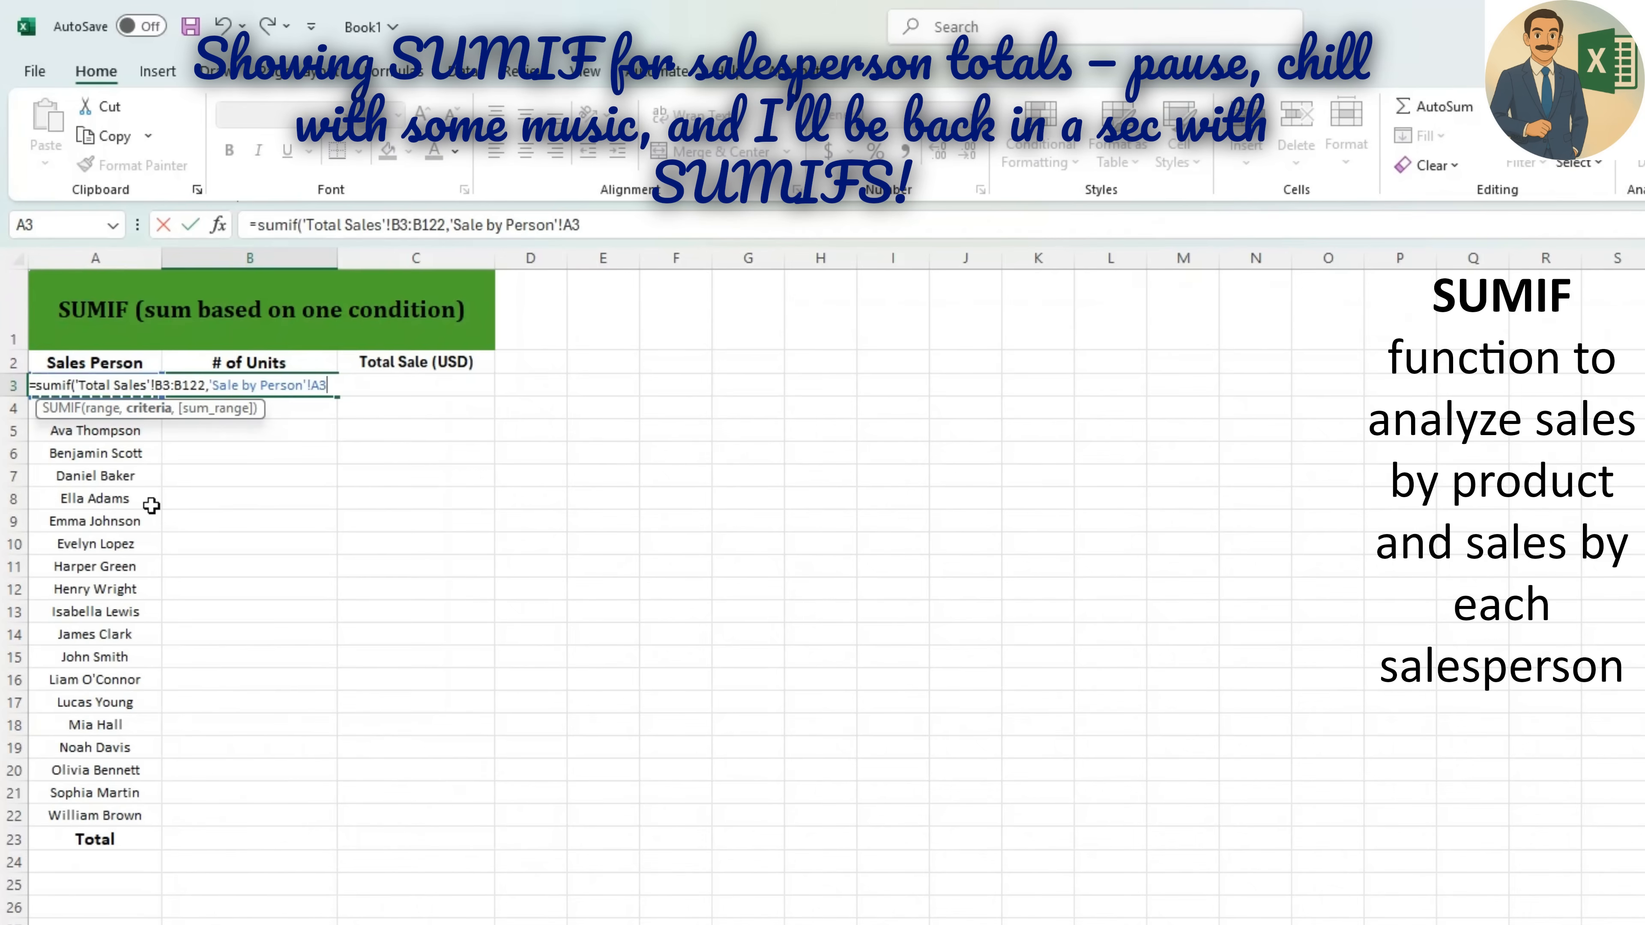
pyautogui.click(628, 230)
pyautogui.write(',')
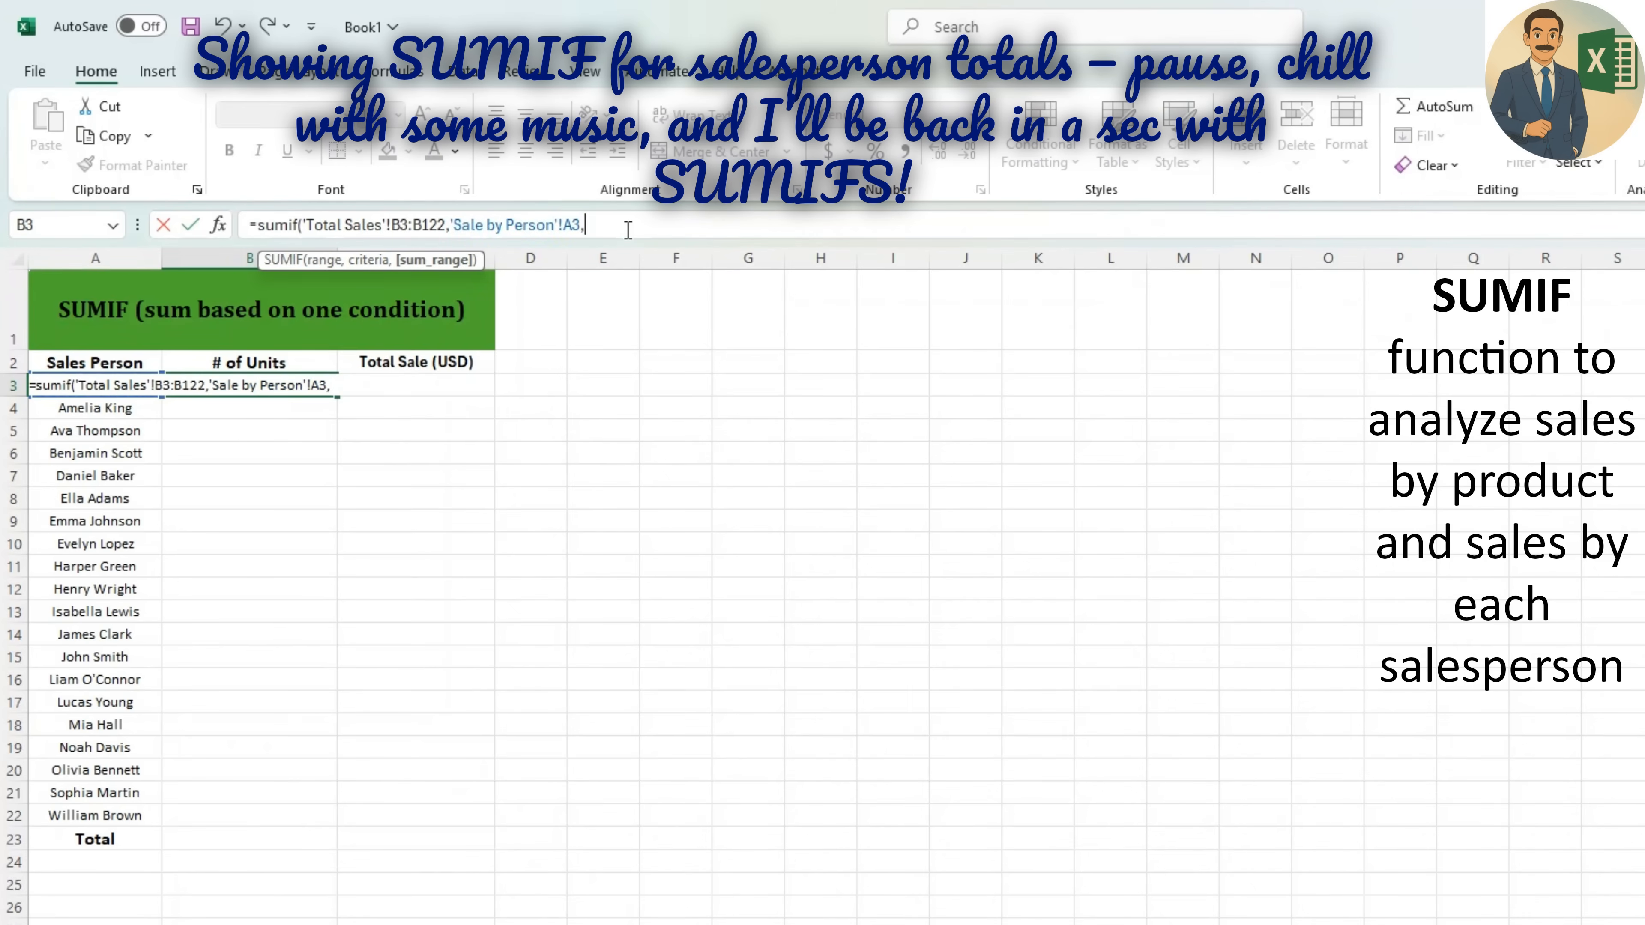
# - Finish the # of Units SUMIF formula with 'Total Sales'!D3:D122 as the sum range
pyautogui.click(907, 923)
pyautogui.click(738, 923)
pyautogui.hotkey('ctrl', 'Up')
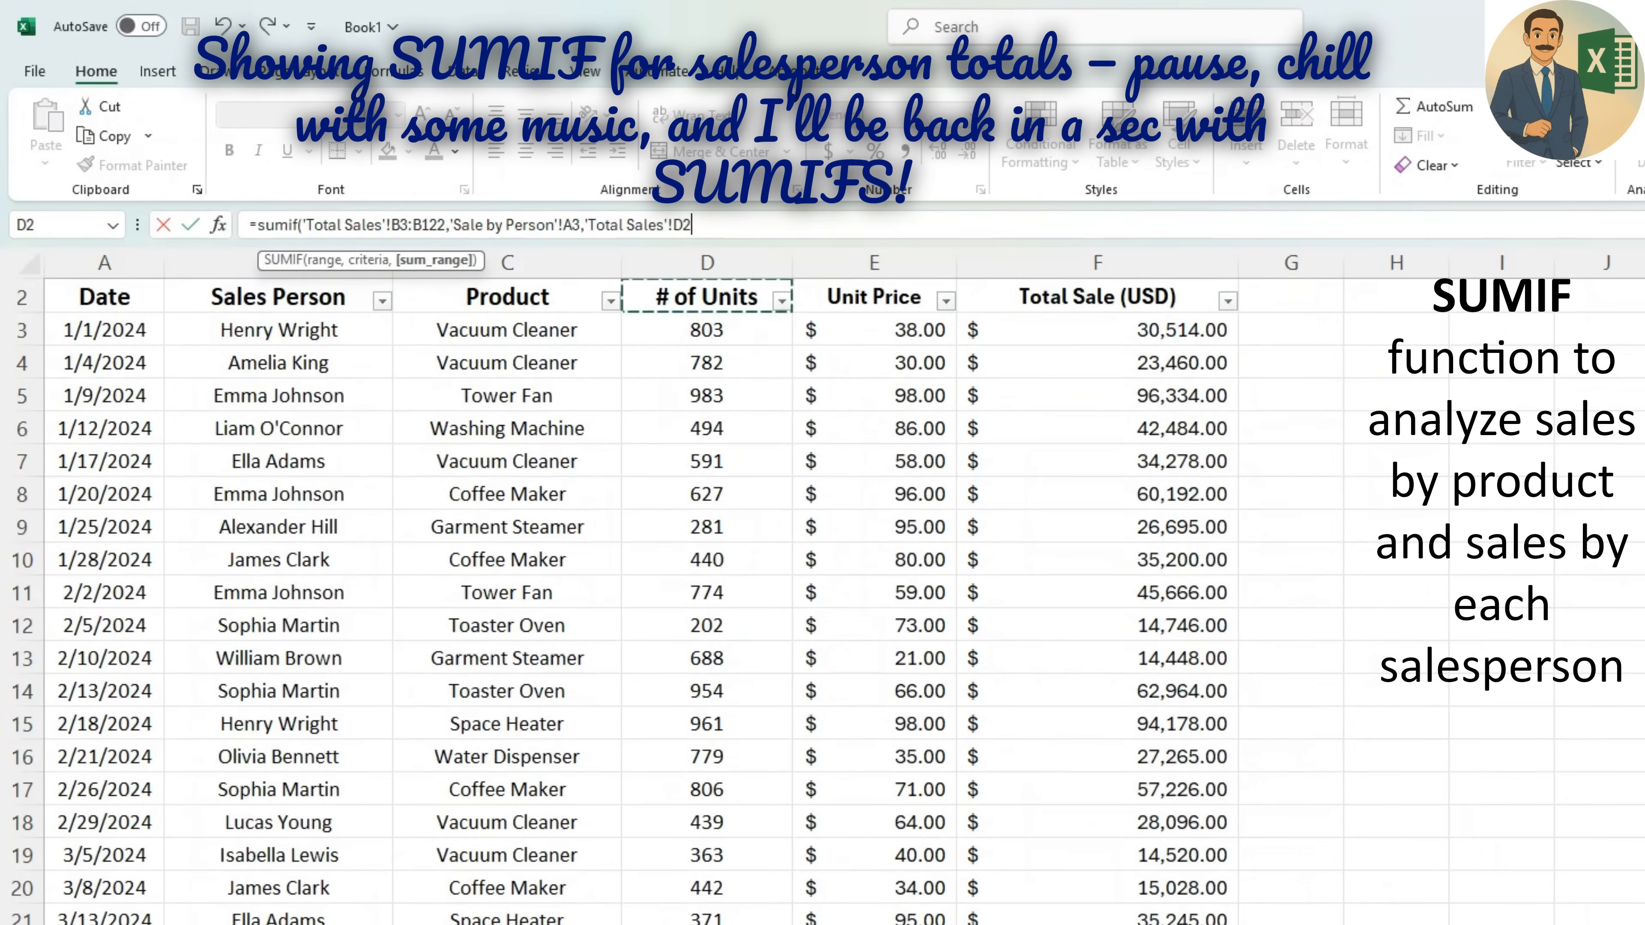
pyautogui.press('Down')
pyautogui.hotkey('ctrl', 'shift', 'Down')
pyautogui.hotkey('shift', 'Up')
pyautogui.press('Return')
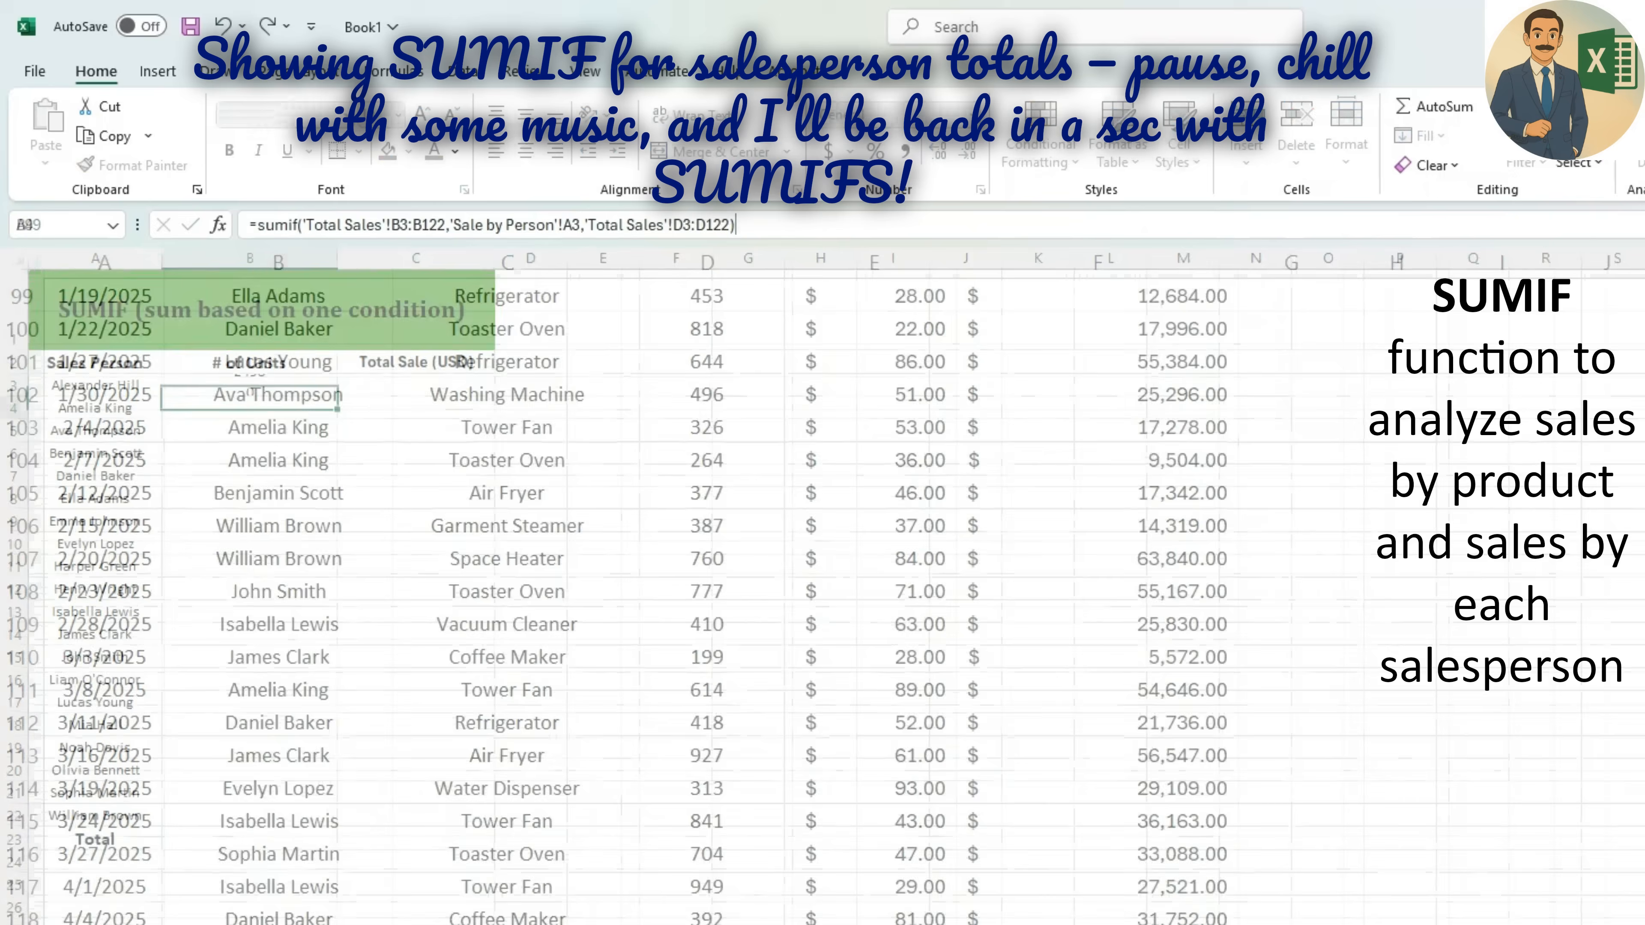
# - Lock the criteria range in B3's formula as $B$3:$B$122 and shorten the criterion to A3 without its sheet name
pyautogui.click(437, 221)
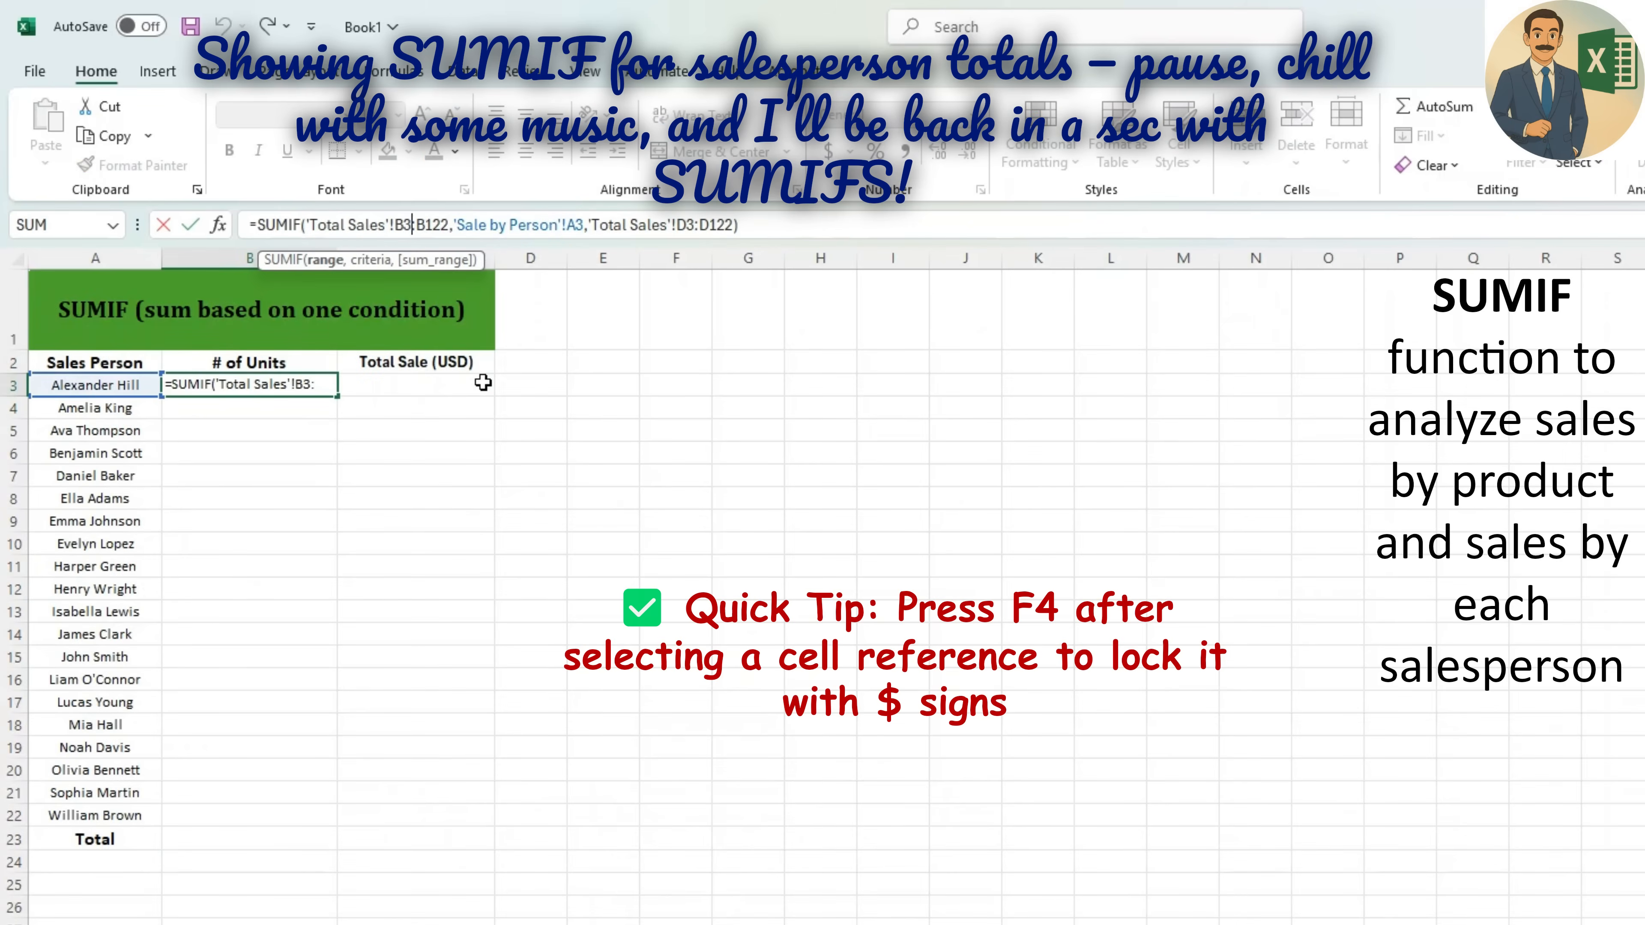
pyautogui.press('F4')
pyautogui.press('Delete')
pyautogui.press('Delete')
pyautogui.press('Delete')
pyautogui.press('Delete')
pyautogui.press('Delete')
pyautogui.press('Delete')
pyautogui.press('Delete')
pyautogui.press('Delete')
pyautogui.press('Delete')
pyautogui.press('Delete')
pyautogui.press('Delete')
pyautogui.press('Delete')
pyautogui.press('Delete')
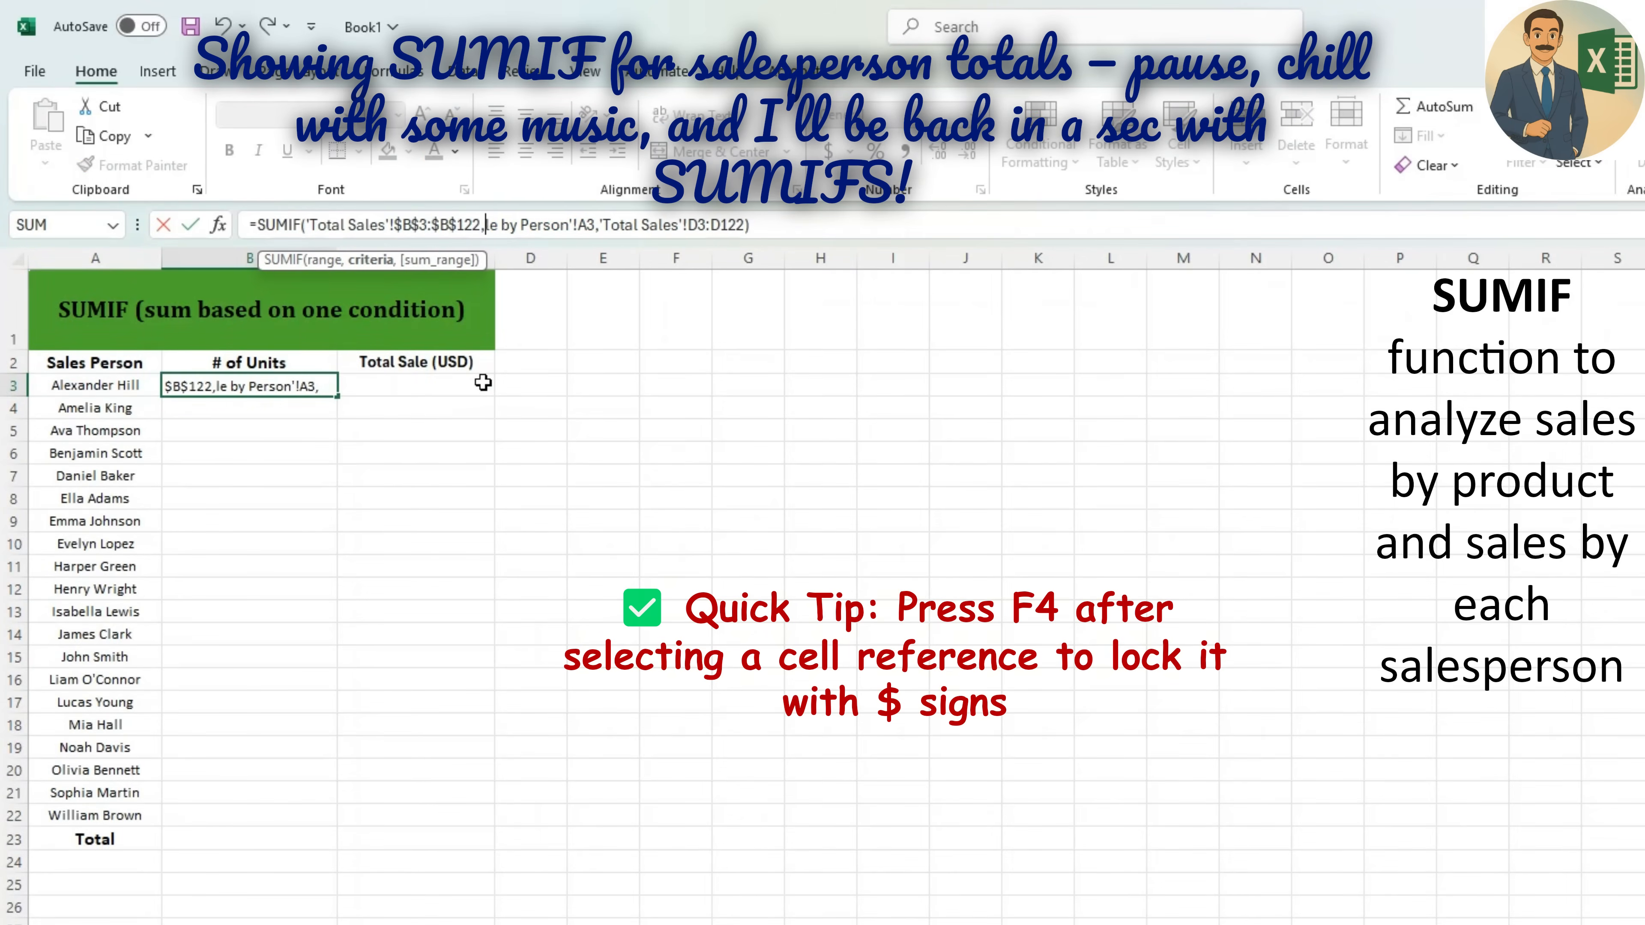
pyautogui.press('Delete')
pyautogui.press('Delete')
pyautogui.press('Delete')
pyautogui.press('Delete')
pyautogui.press('Right')
pyautogui.press('Right')
pyautogui.press('Right')
pyautogui.press('Right')
pyautogui.press('Right')
pyautogui.press('Right')
pyautogui.press('Right')
pyautogui.press('Right')
pyautogui.press('Right')
pyautogui.press('Right')
pyautogui.press('Right')
pyautogui.press('Right')
pyautogui.press('Right')
pyautogui.press('Right')
pyautogui.press('Right')
pyautogui.press('Right')
pyautogui.press('Right')
pyautogui.press('Right')
pyautogui.press('Right')
pyautogui.press('Right')
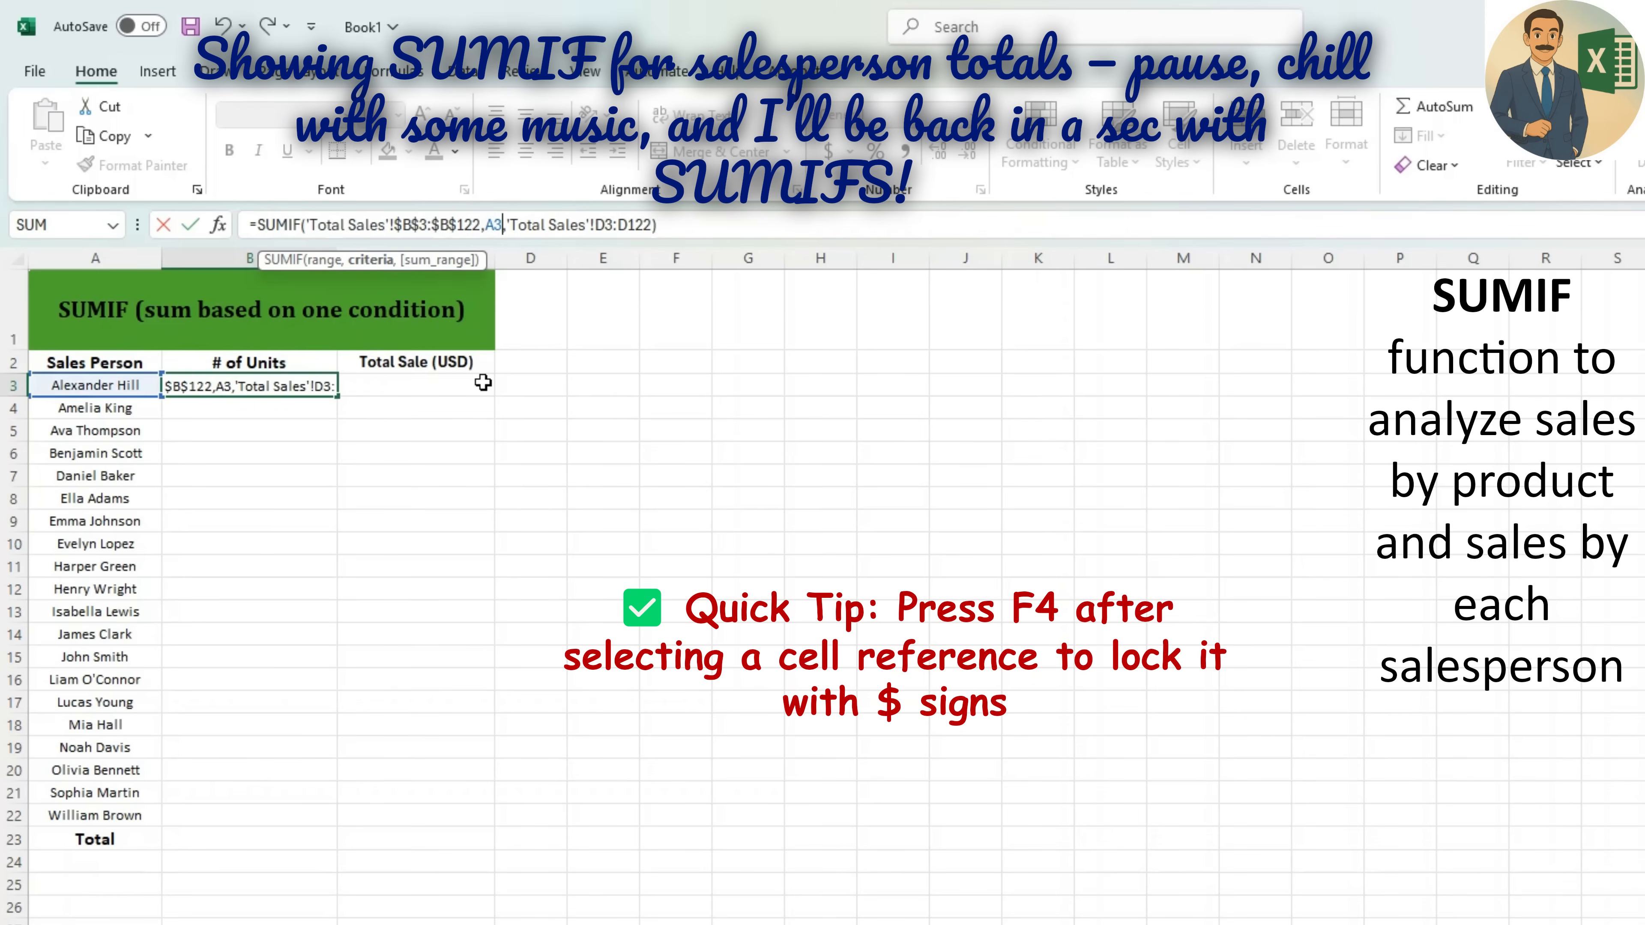
# - Lock the sum range in B3's formula as $D$3:$D$122 and copy the formula down to B22
pyautogui.press('F4')
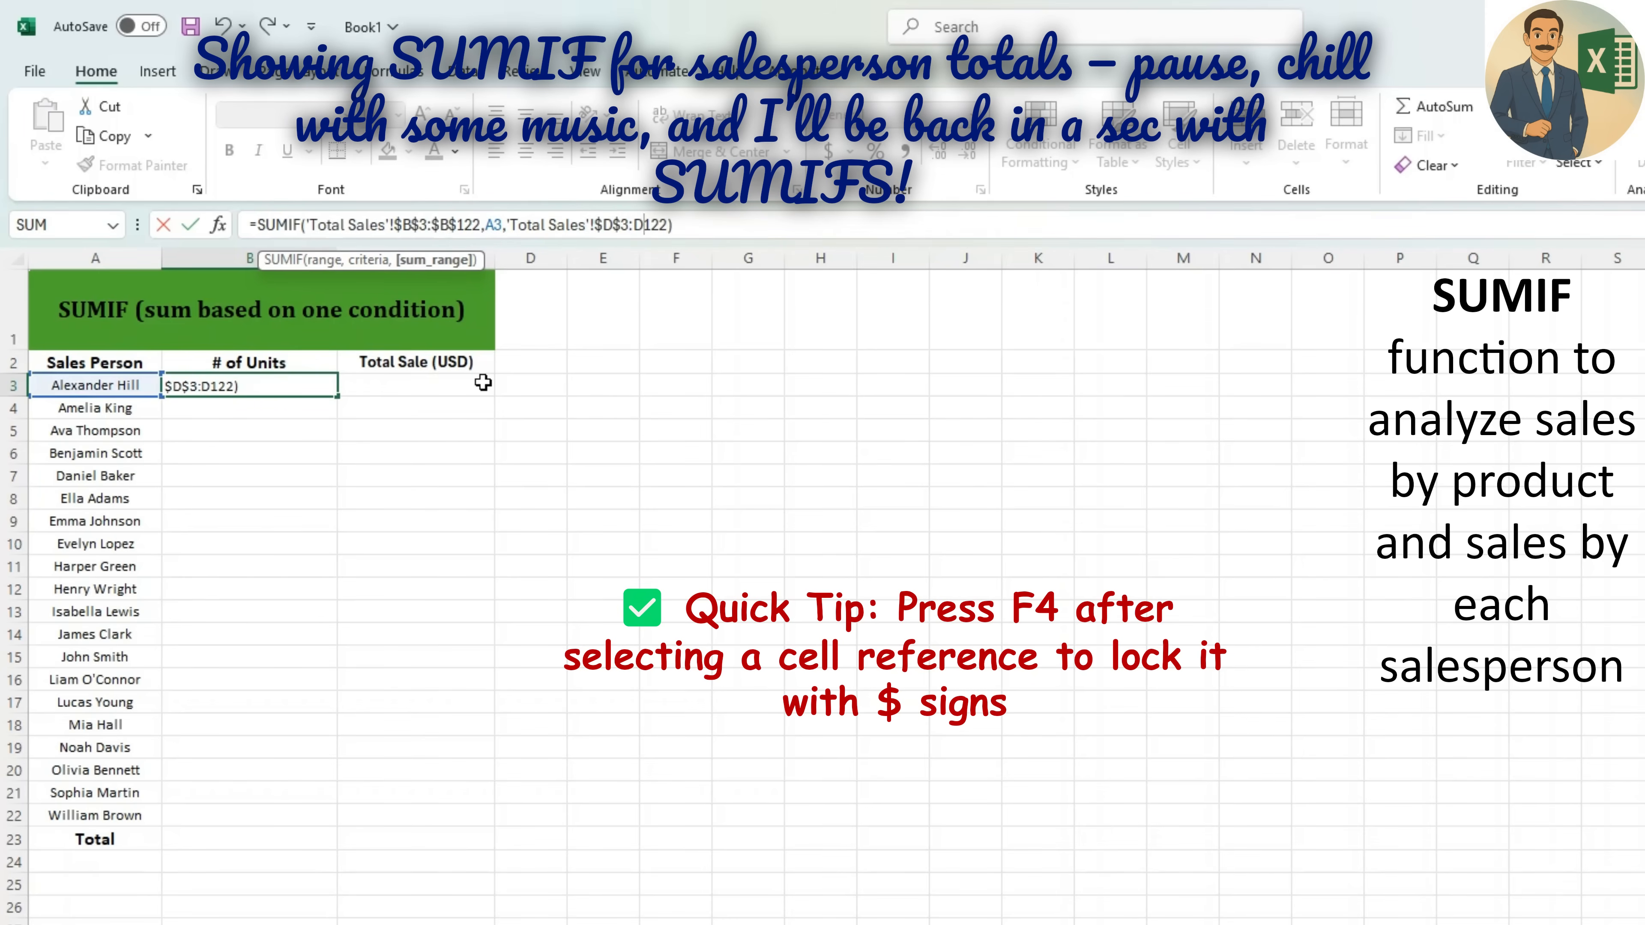
pyautogui.press('Return')
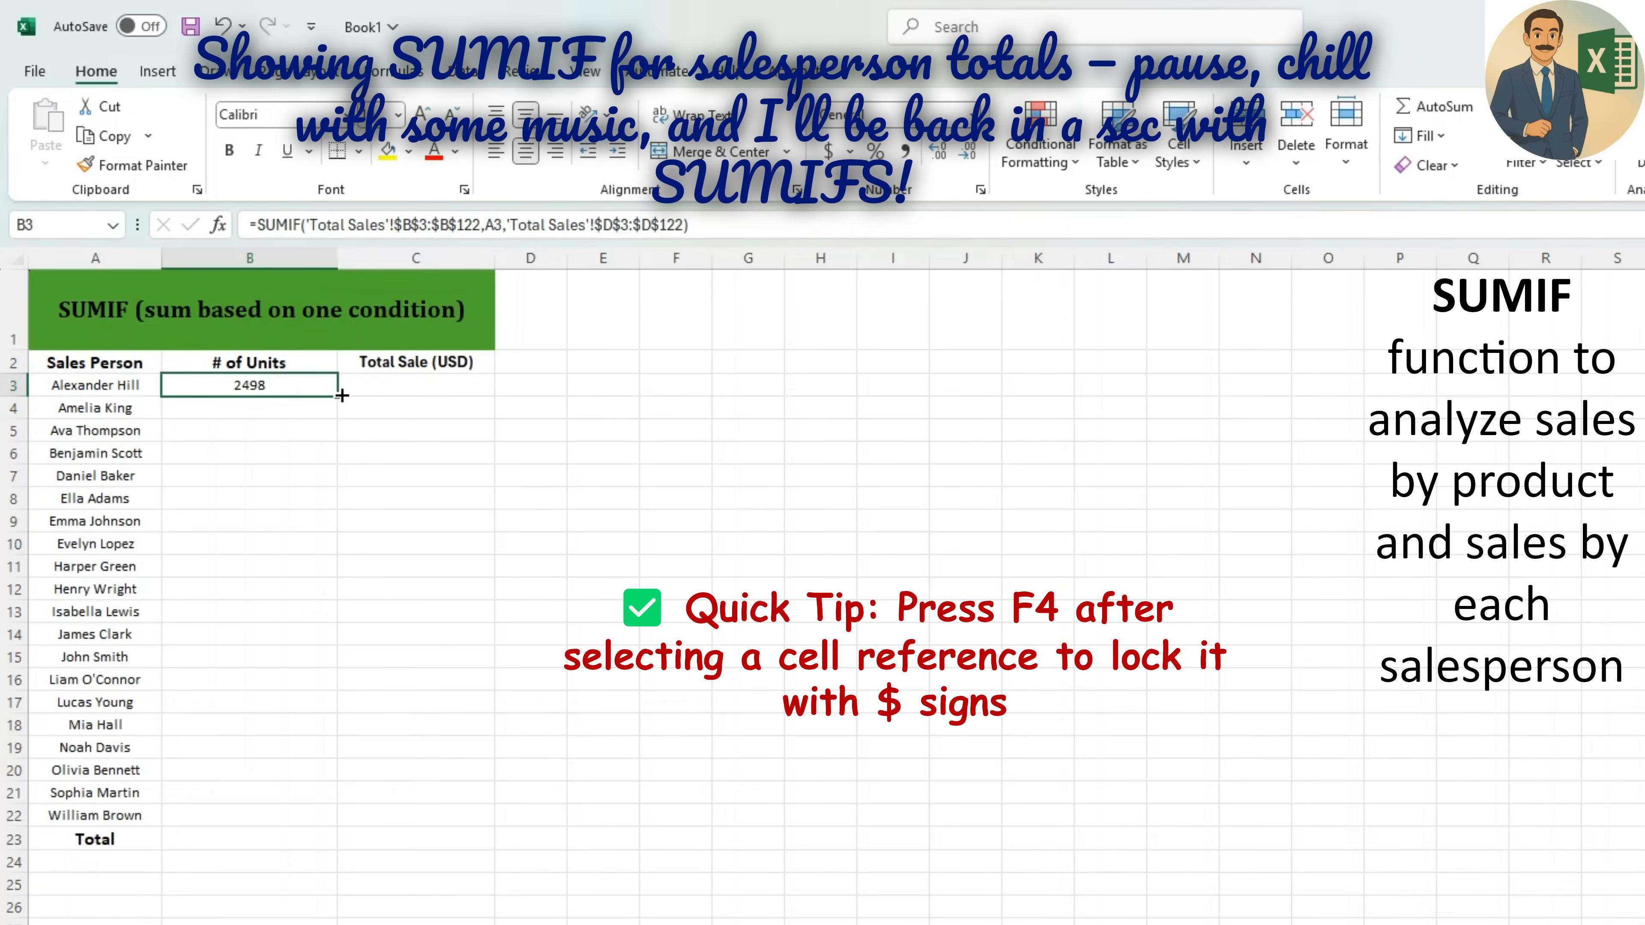
pyautogui.moveTo(341, 395); pyautogui.dragTo(333, 833)
# - Start a SUMIF formula in C3 with 'Total Sales'!B3:B122 as the range and Sale by Person's A3 as the criterion
pyautogui.click(416, 385)
pyautogui.write('=s')
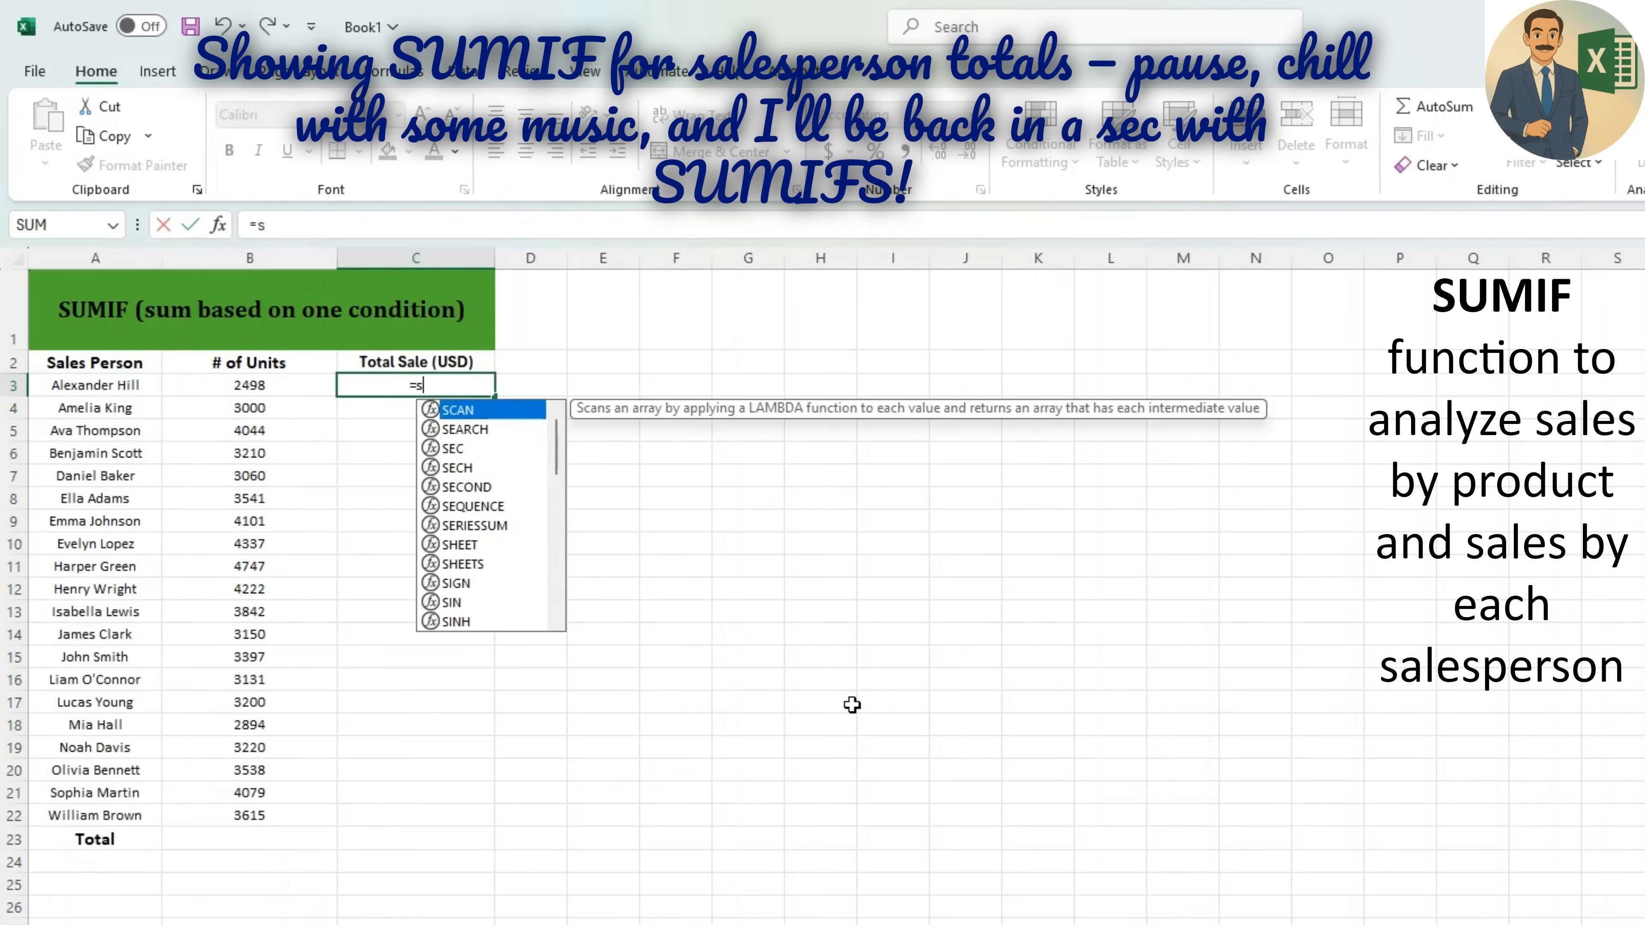
pyautogui.write('umif(')
pyautogui.click(639, 917)
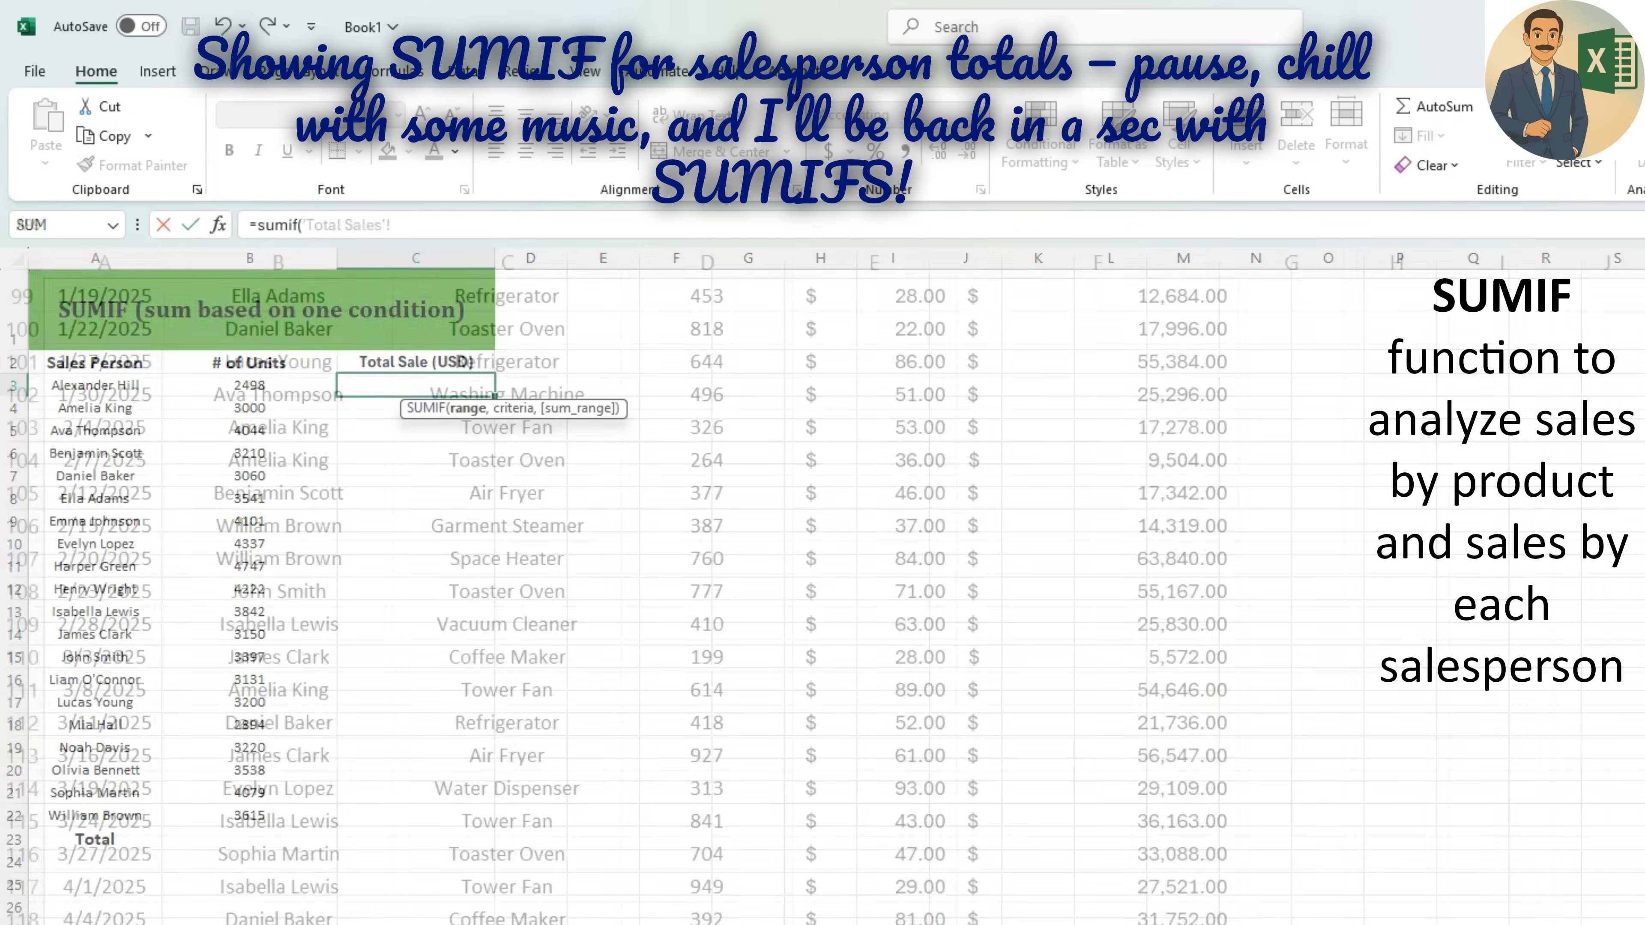
pyautogui.click(279, 923)
pyautogui.hotkey('ctrl', 'shift', 'Up')
pyautogui.hotkey('shift', 'Down')
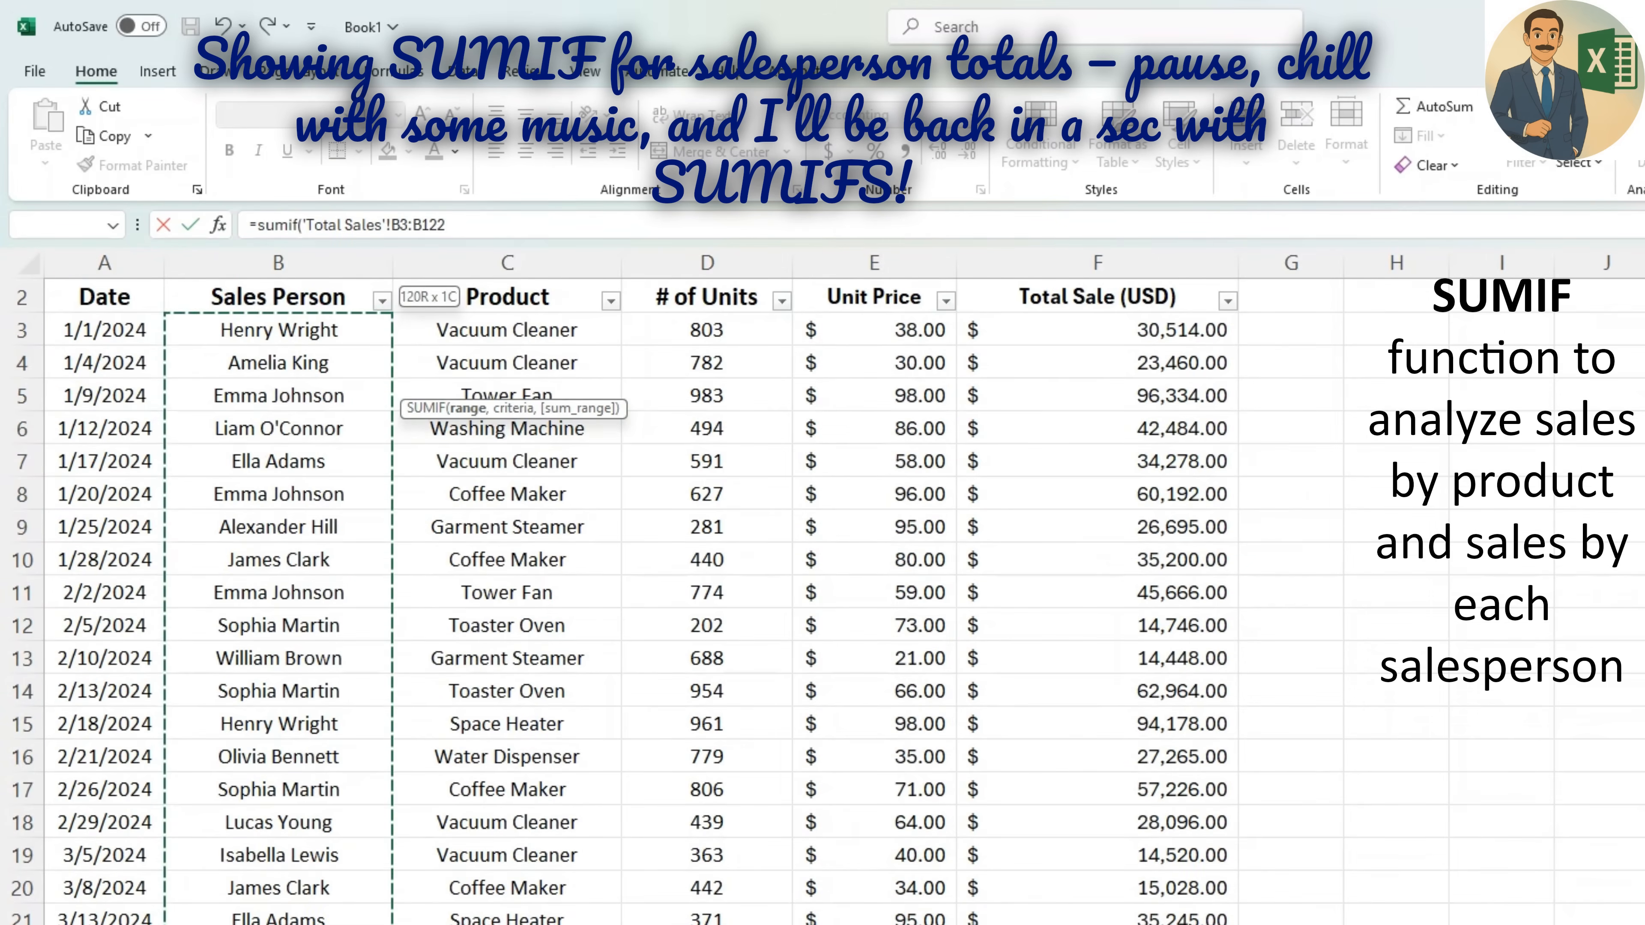
pyautogui.write(',')
pyautogui.hotkey('ctrl', 'pageup')
pyautogui.click(112, 383)
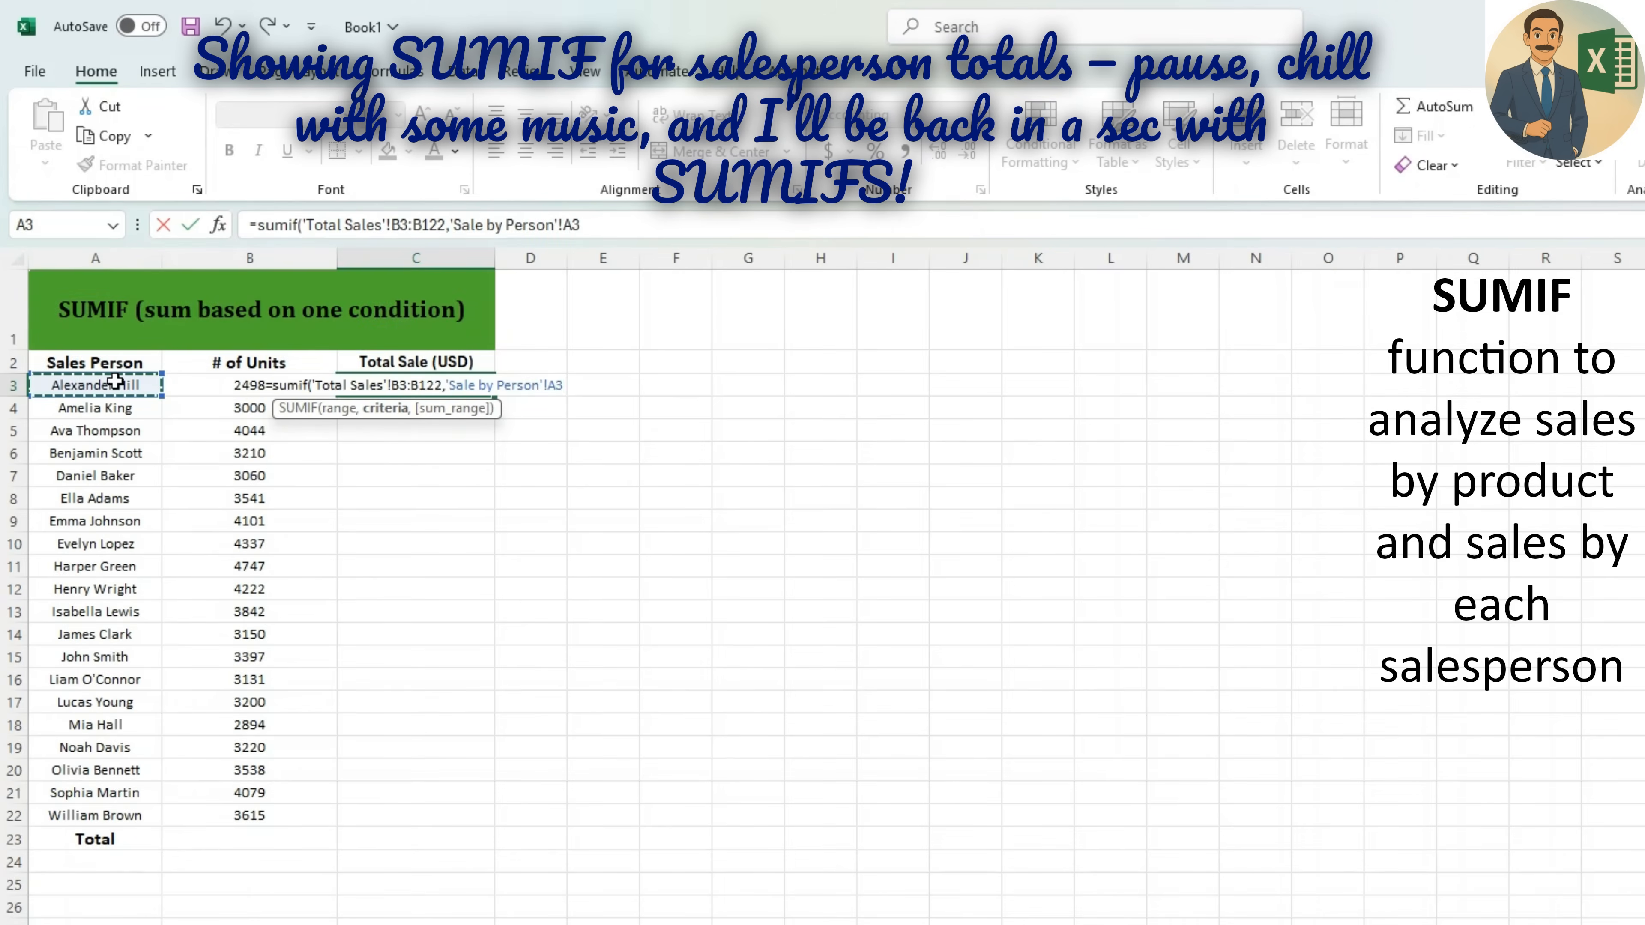
# - Complete the Total Sale SUMIF formula in C3 with 'Total Sales'!F3:F122 as the sum range
pyautogui.write(',')
pyautogui.hotkey('ctrl', 'pagedown')
pyautogui.click(1182, 342)
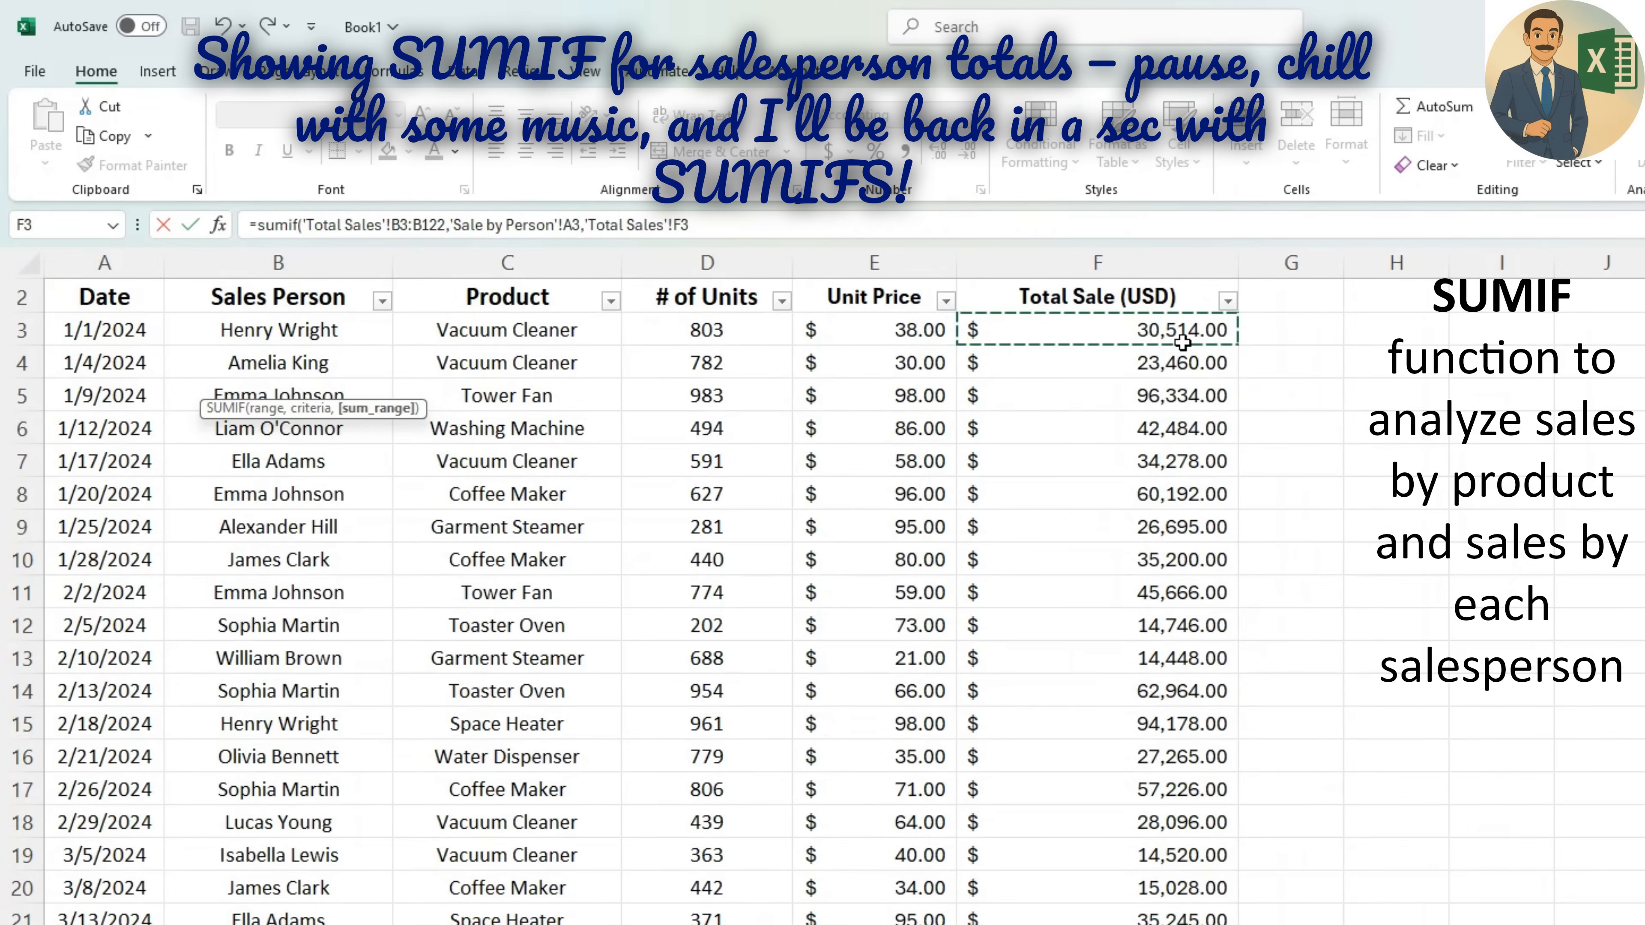
pyautogui.hotkey('ctrl', 'shift', 'Down')
pyautogui.write(')')
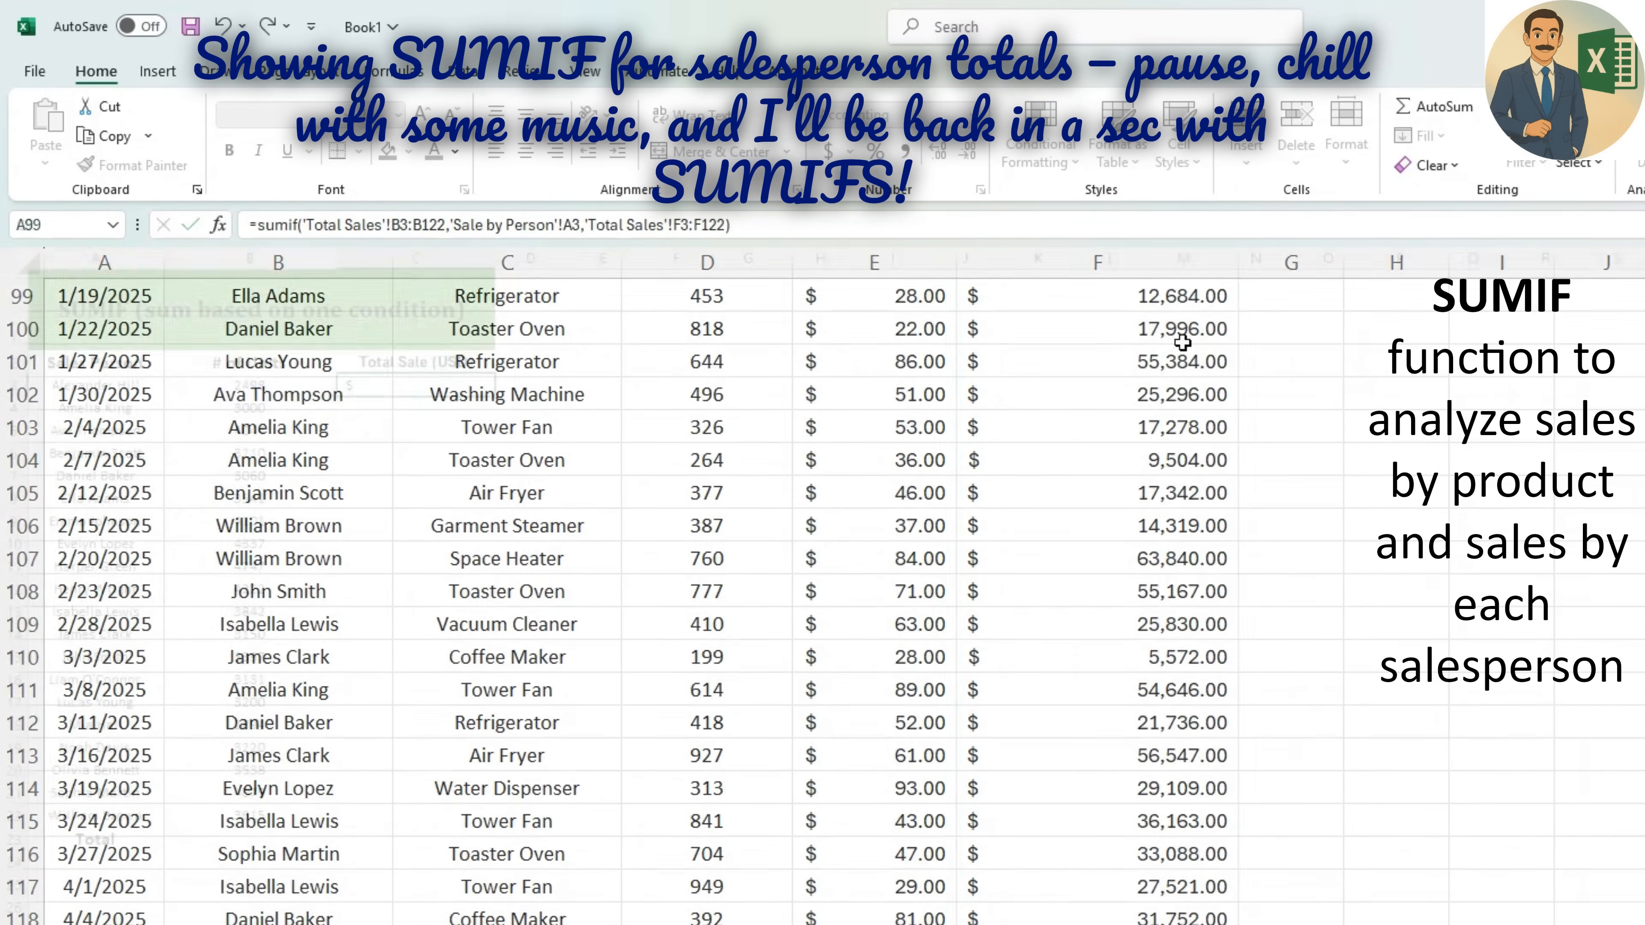
pyautogui.hotkey('ctrl', 'Return')
# - Make the criteria range in C3's formula absolute as $B$3:$B$122 and remove the sheet name from the A3 criterion
pyautogui.click(402, 226)
pyautogui.press('F4')
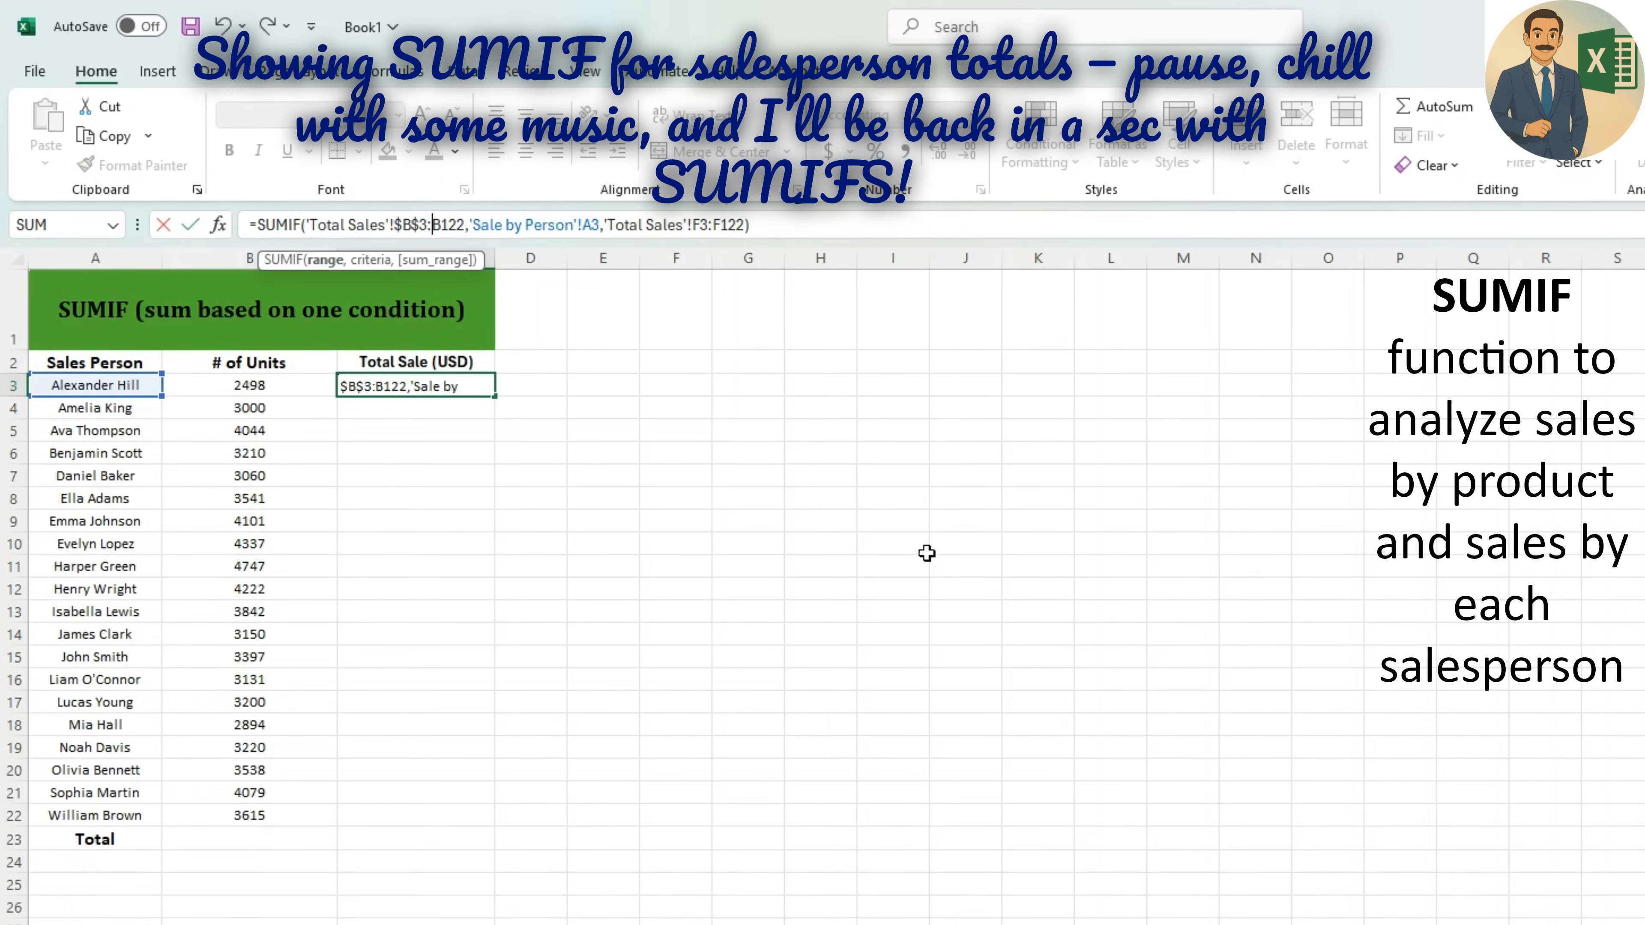
pyautogui.press('Right')
pyautogui.press('Right')
pyautogui.hotkey('shift', 'Right')
pyautogui.hotkey('shift', 'Right')
pyautogui.hotkey('shift', 'Right')
pyautogui.hotkey('shift', 'Right')
pyautogui.hotkey('shift', 'Right')
pyautogui.hotkey('shift', 'Right')
pyautogui.hotkey('shift', 'Right')
pyautogui.hotkey('shift', 'Right')
pyautogui.hotkey('shift', 'Right')
pyautogui.hotkey('shift', 'Right')
pyautogui.hotkey('shift', 'Right')
pyautogui.hotkey('shift', 'Right')
pyautogui.hotkey('shift', 'Right')
pyautogui.hotkey('shift', 'Right')
pyautogui.hotkey('shift', 'Right')
pyautogui.hotkey('shift', 'Right')
pyautogui.hotkey('shift', 'Right')
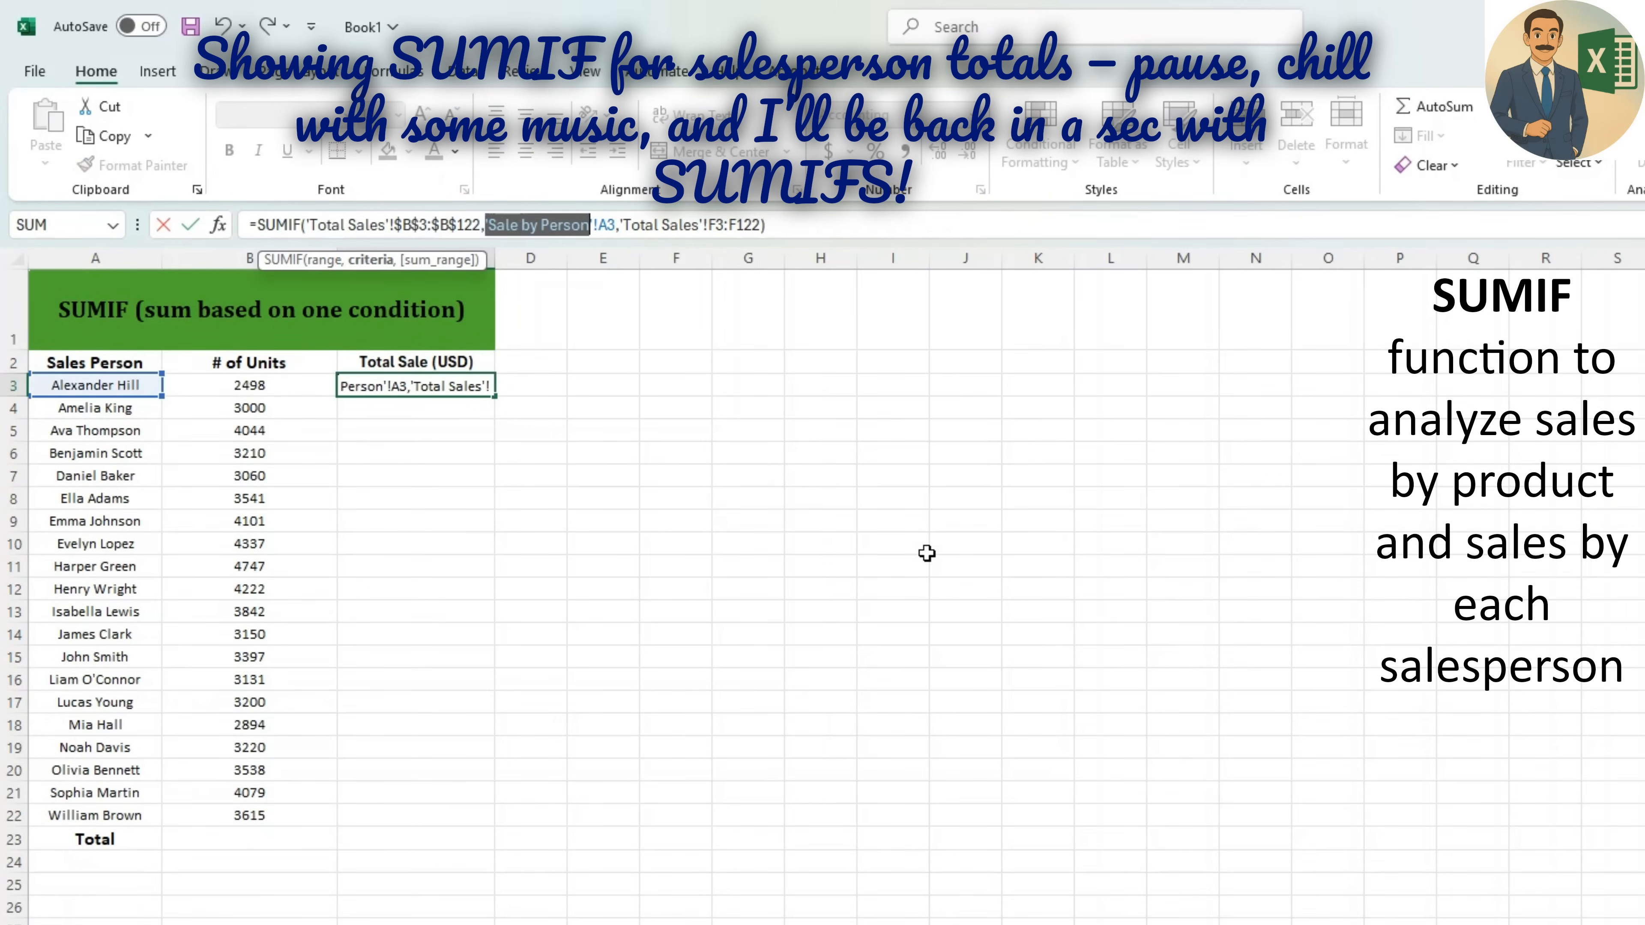
pyautogui.press('Delete')
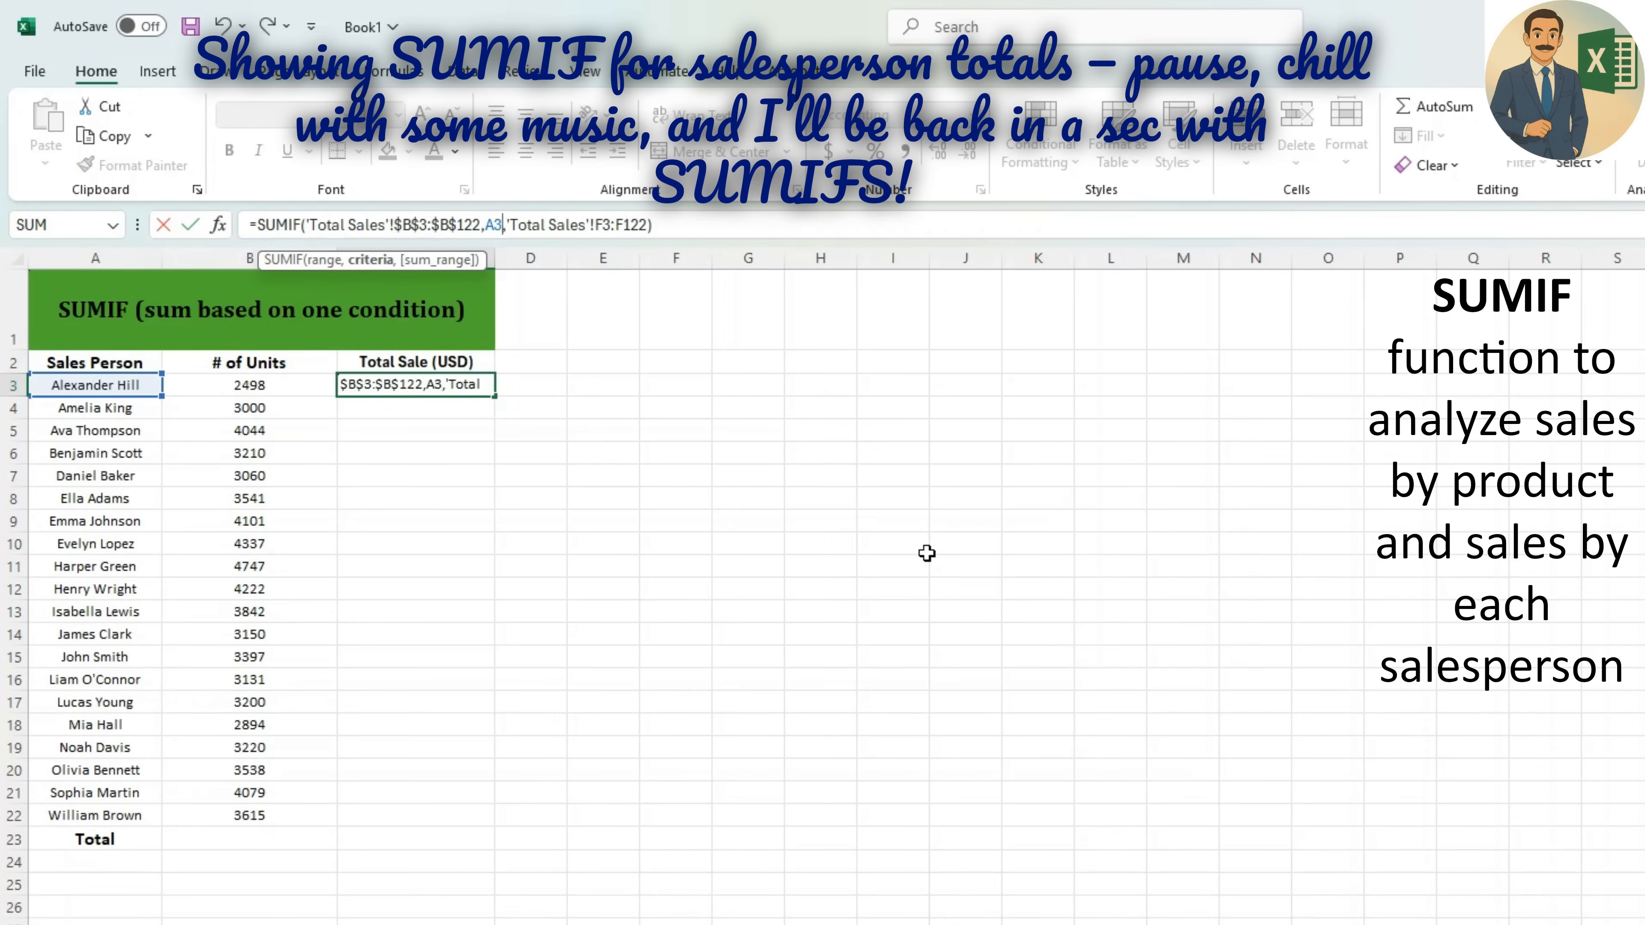
# - Lock the sum range in C3's formula as $F$3:$F$122 and copy the formula down to C22
pyautogui.press('End')
pyautogui.press('F4')
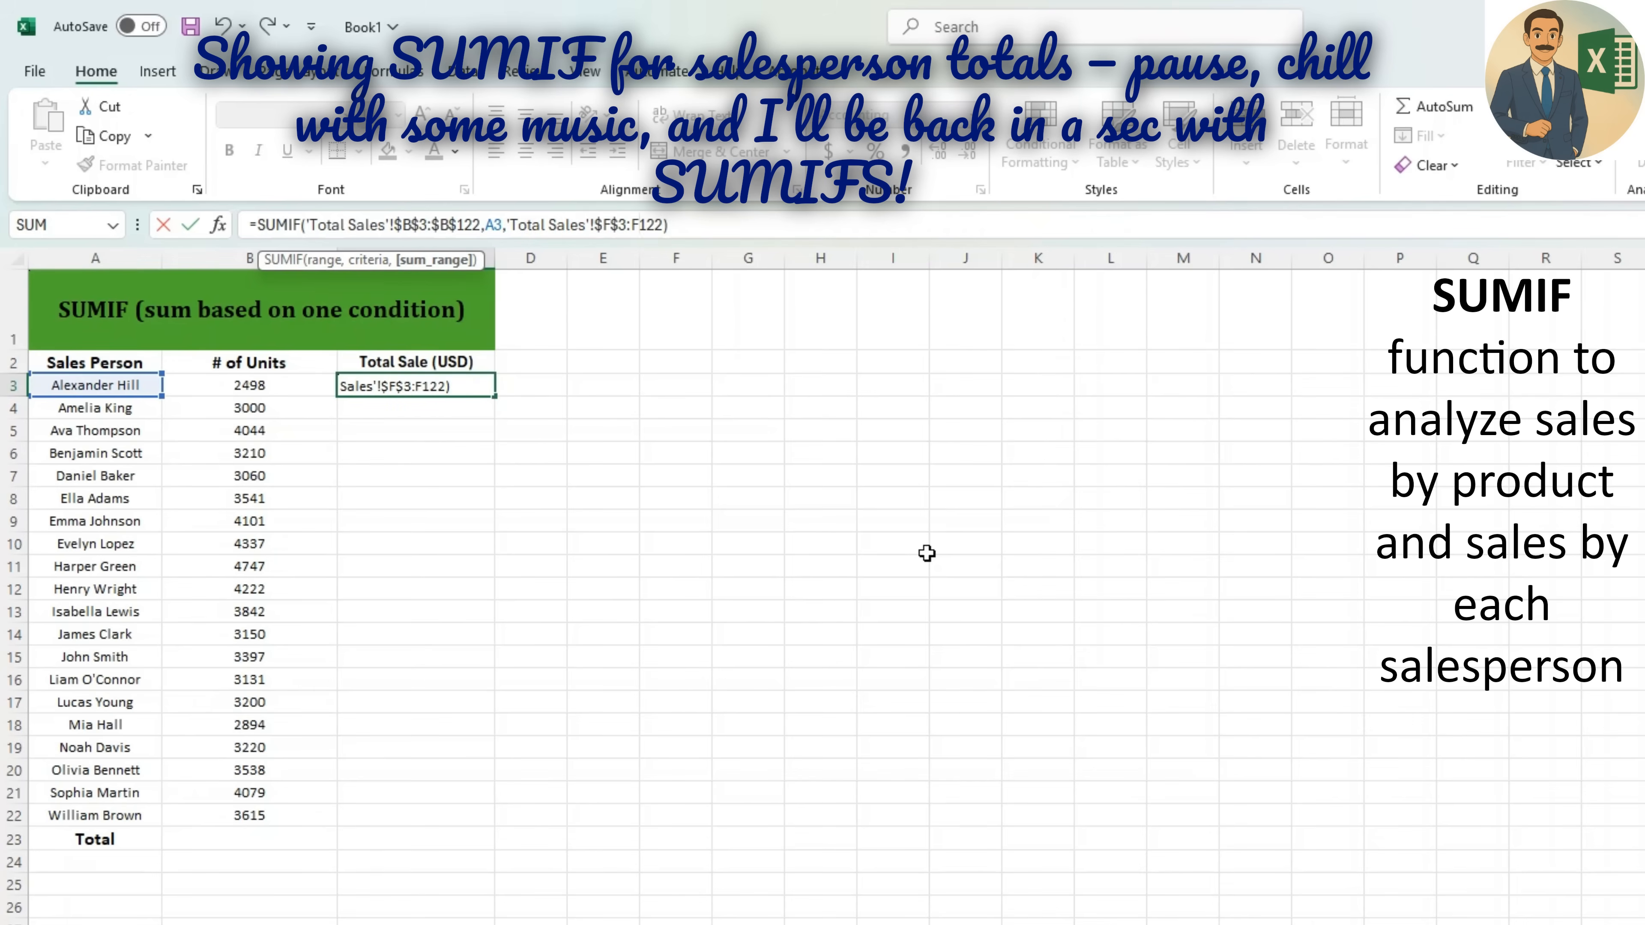
pyautogui.hotkey('ctrl', 'Return')
pyautogui.hotkey('ctrl', 'c')
pyautogui.moveTo(458, 389); pyautogui.dragTo(499, 816)
pyautogui.hotkey('ctrl', 'v')
# - Total the # of Units column in B23 with =SUM(B3:B22)
pyautogui.click(320, 838)
pyautogui.hotkey('alt', '=')
pyautogui.hotkey('ctrl', 'Return')
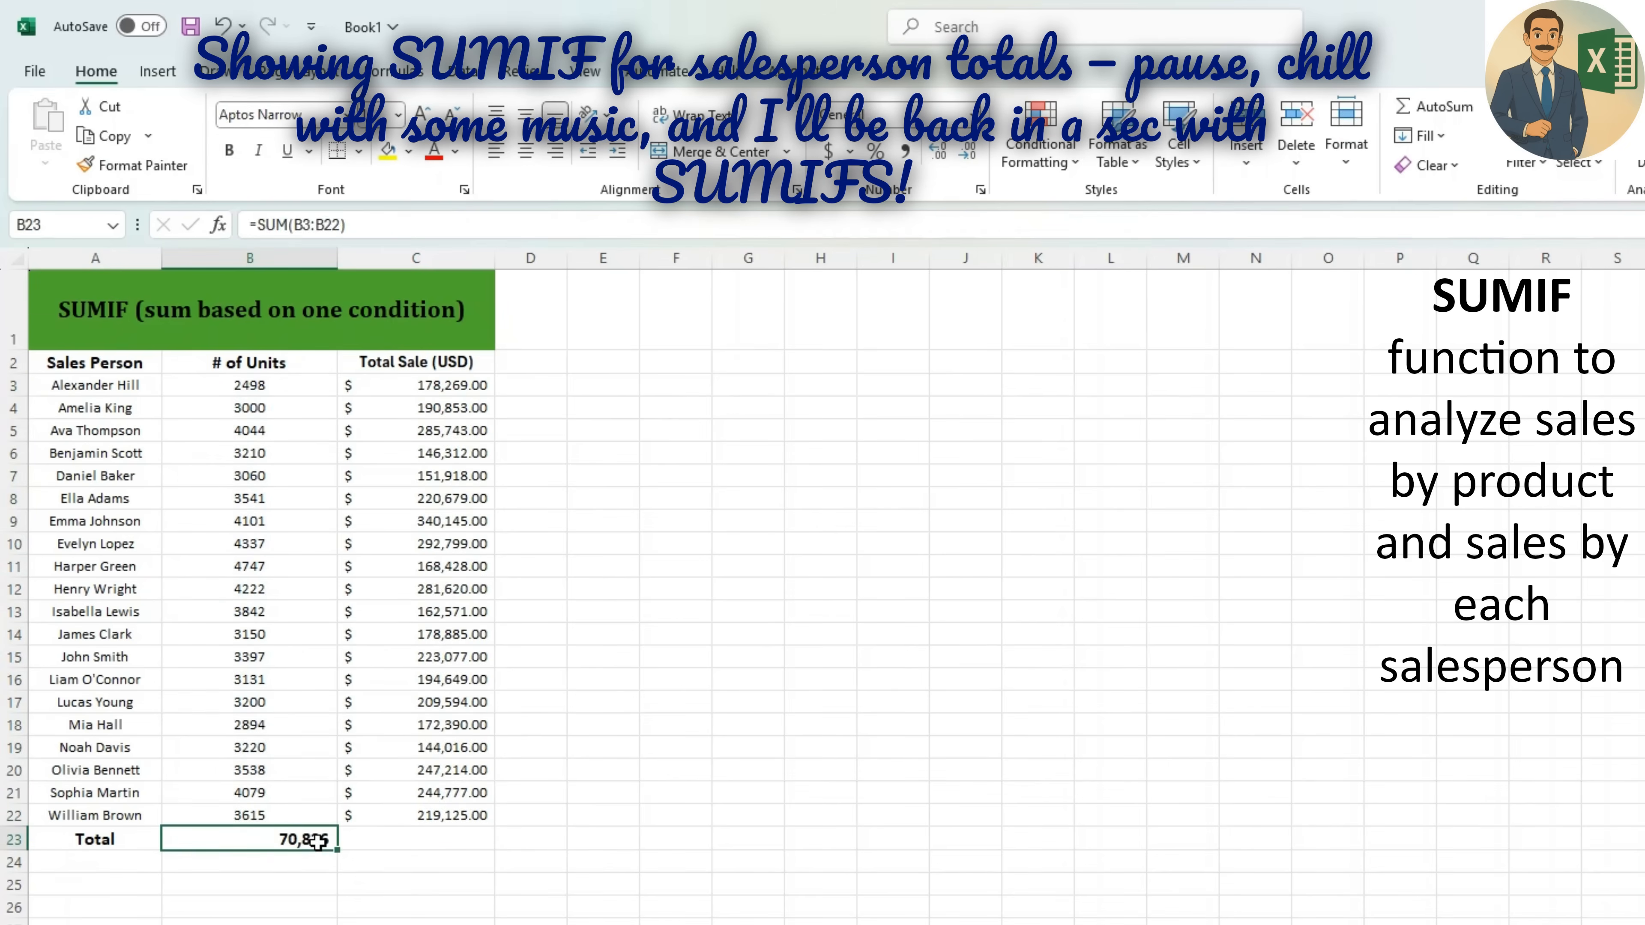
# - Total the Total Sale (USD) column in C23 with =SUM(C3:C22) and save the workbook
pyautogui.press('Tab')
pyautogui.hotkey('alt', '=')
pyautogui.hotkey('ctrl', 'Return')
pyautogui.hotkey('ctrl', 's')
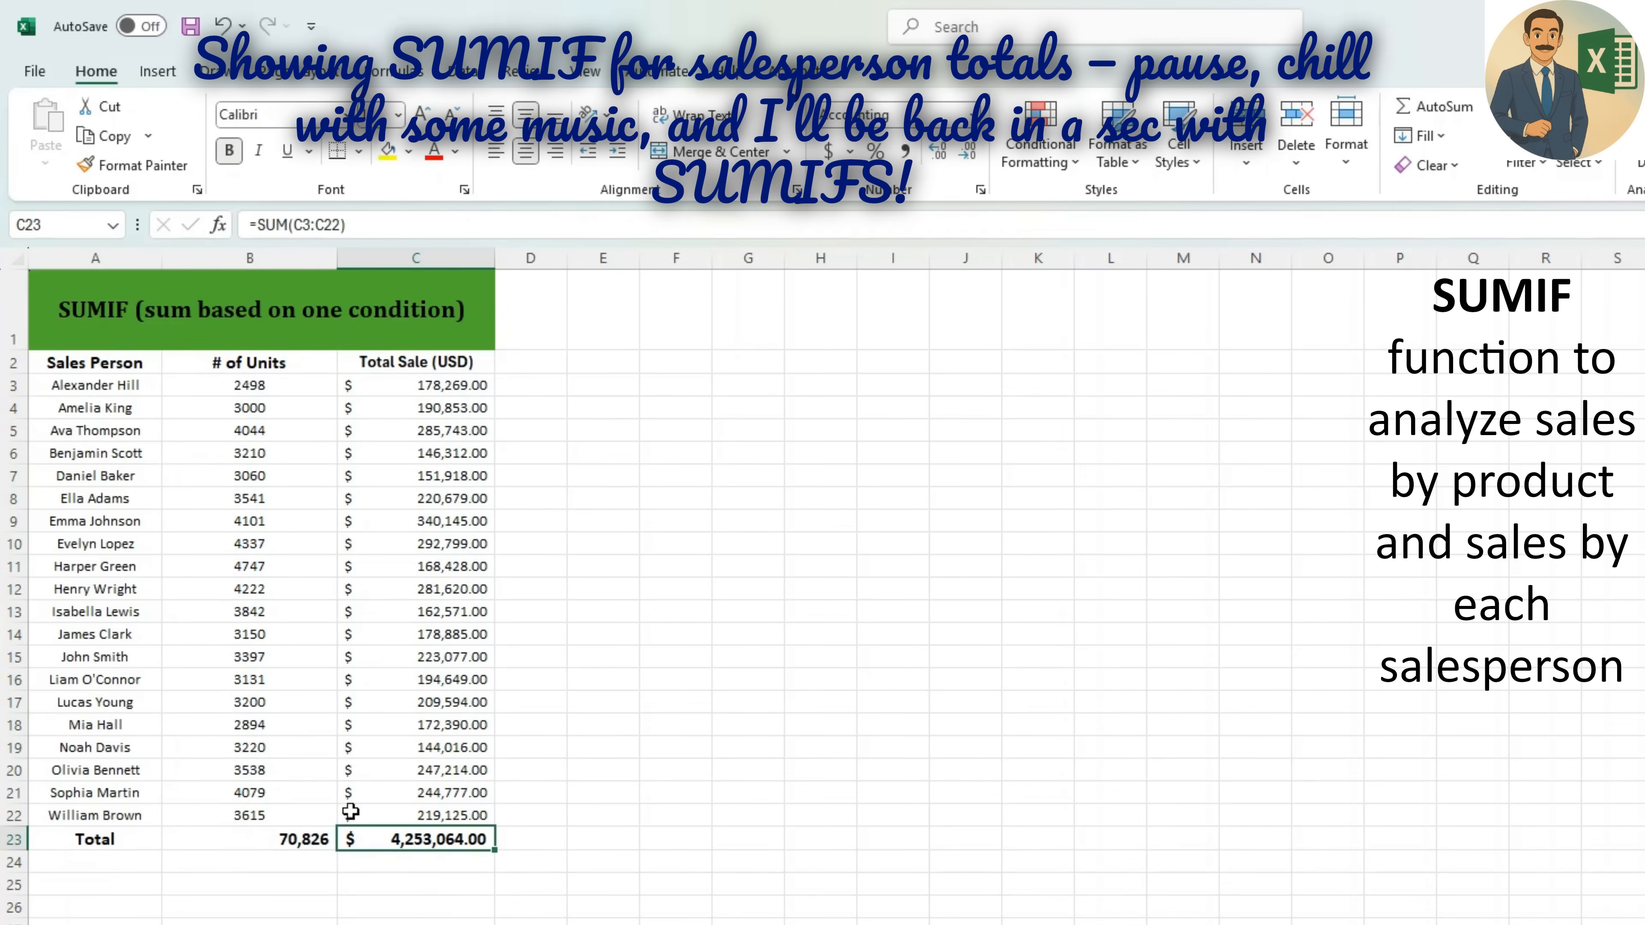
pyautogui.moveTo(415, 851); pyautogui.dragTo(389, 854)
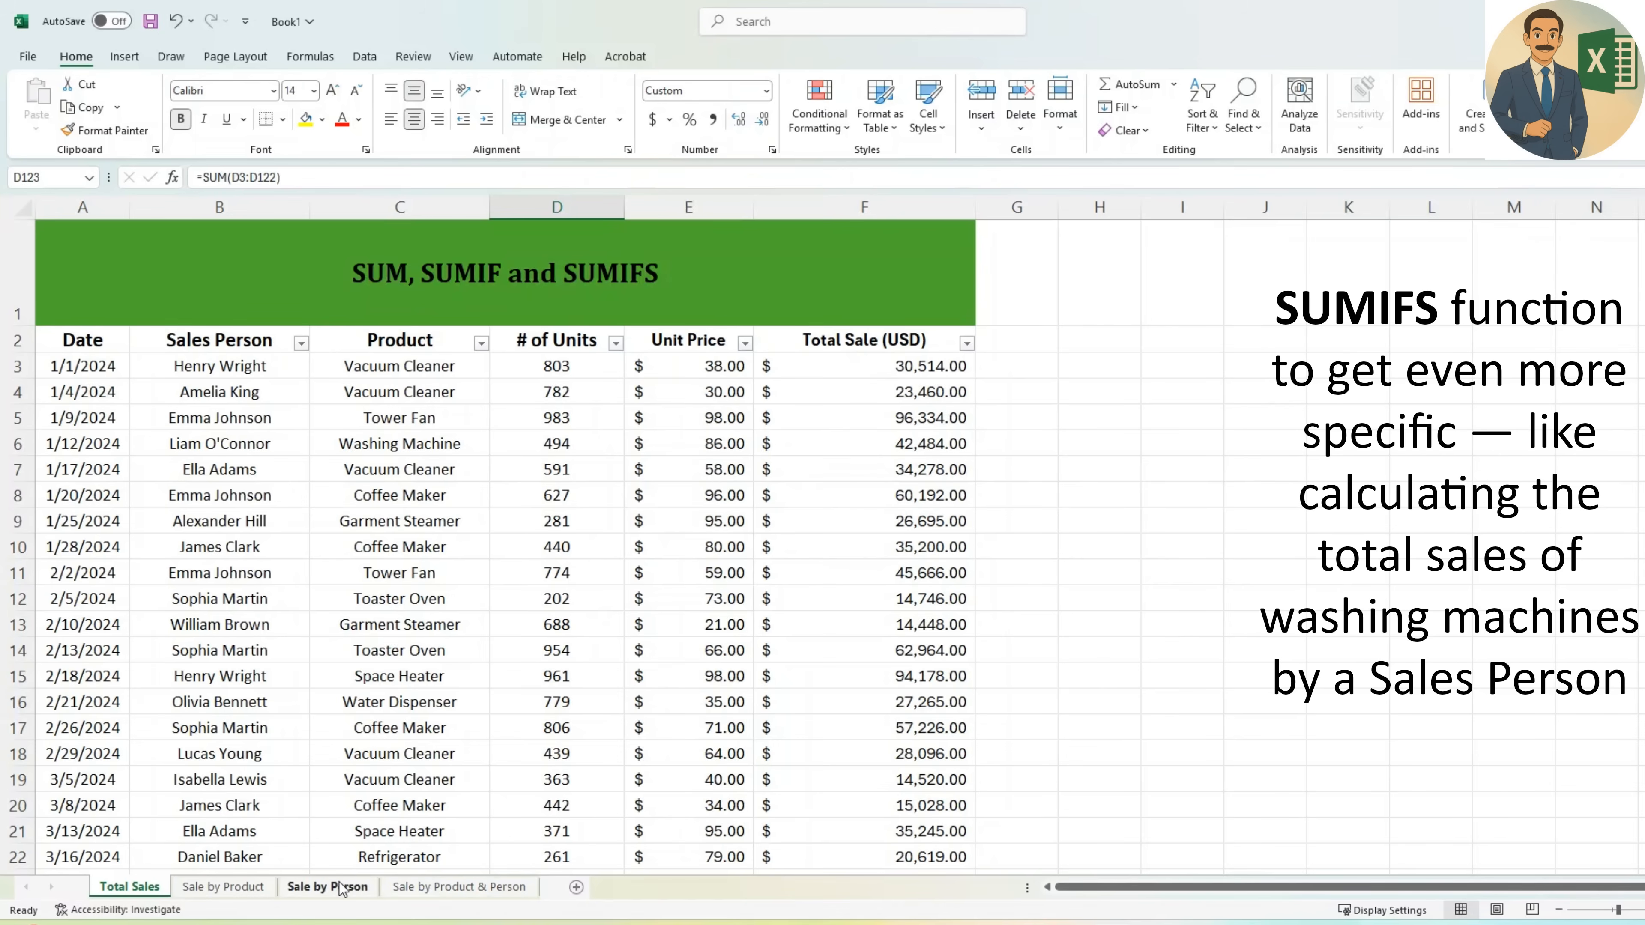
# - Open the Sale by Product & Person sheet and check the Sales Person and Product conditions in A3 and B3
pyautogui.click(388, 891)
pyautogui.click(314, 245)
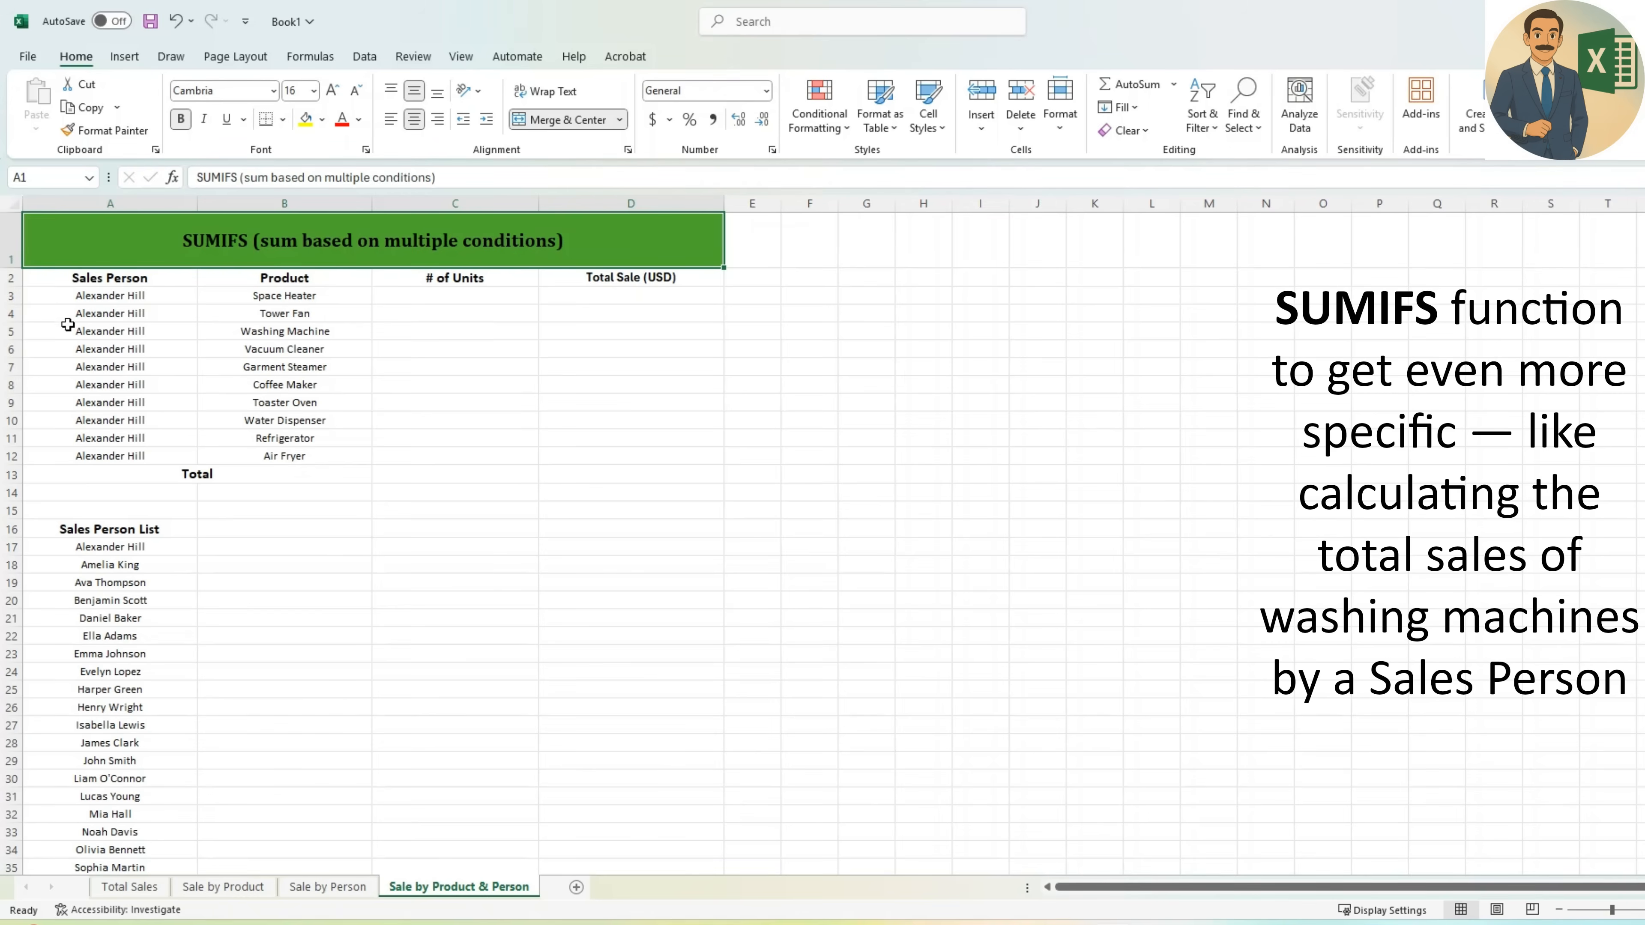
pyautogui.click(140, 298)
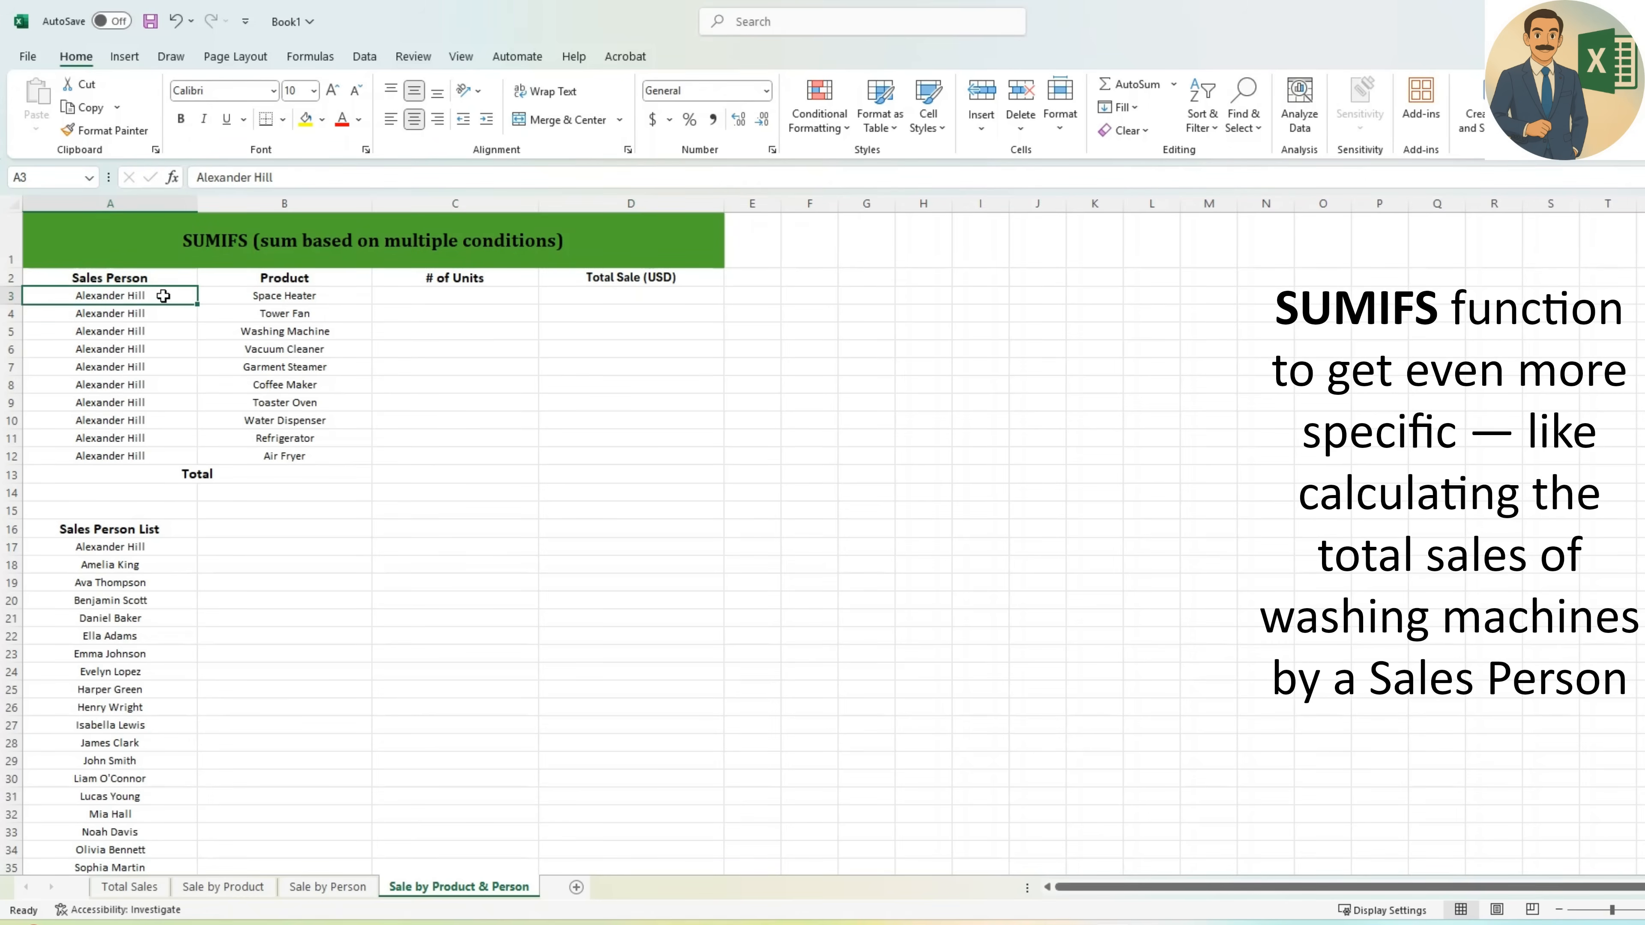
pyautogui.click(262, 295)
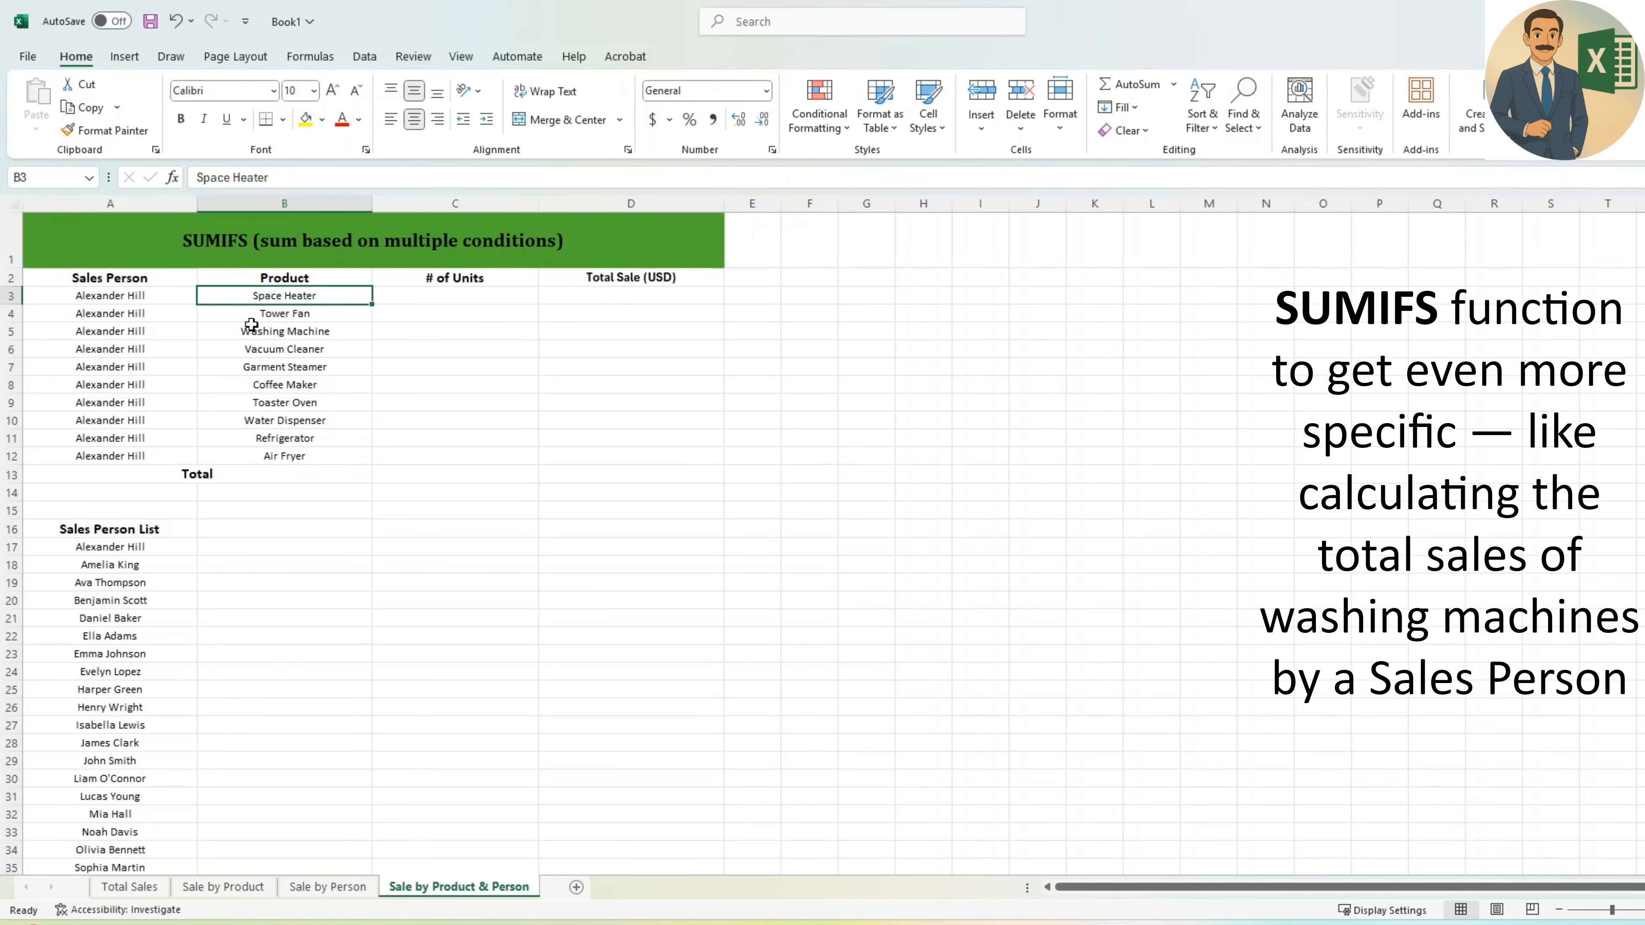
# - Start a SUMIFS formula in C3 with 'Total Sales'!D3:D122 as the sum range
pyautogui.click(261, 316)
pyautogui.click(263, 333)
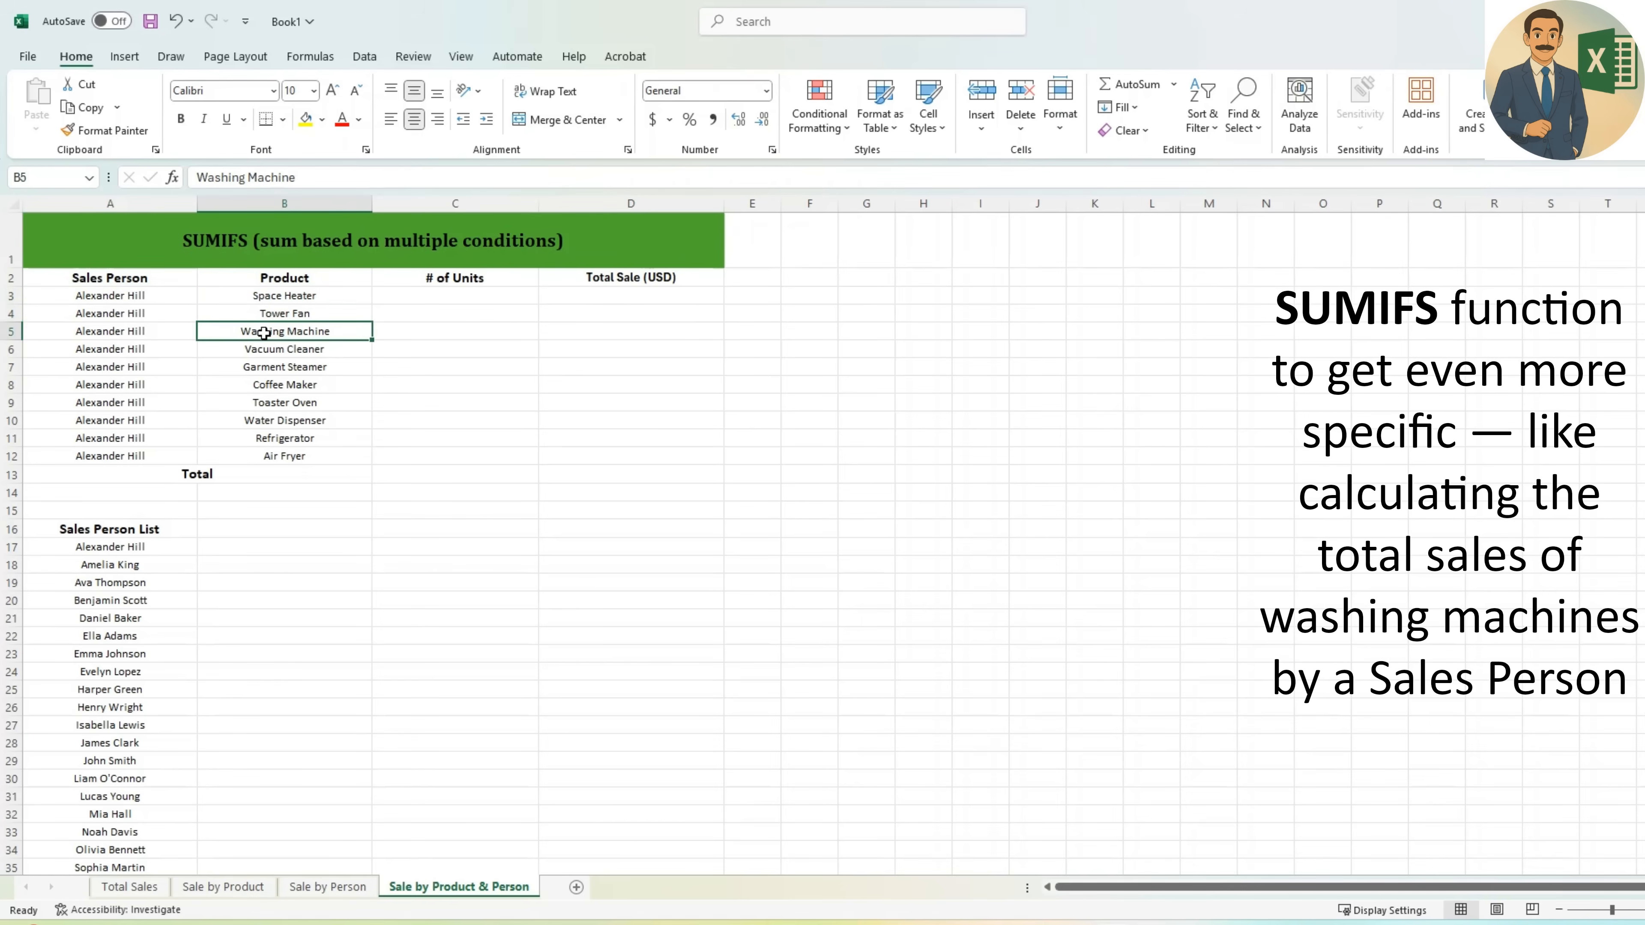
pyautogui.click(432, 296)
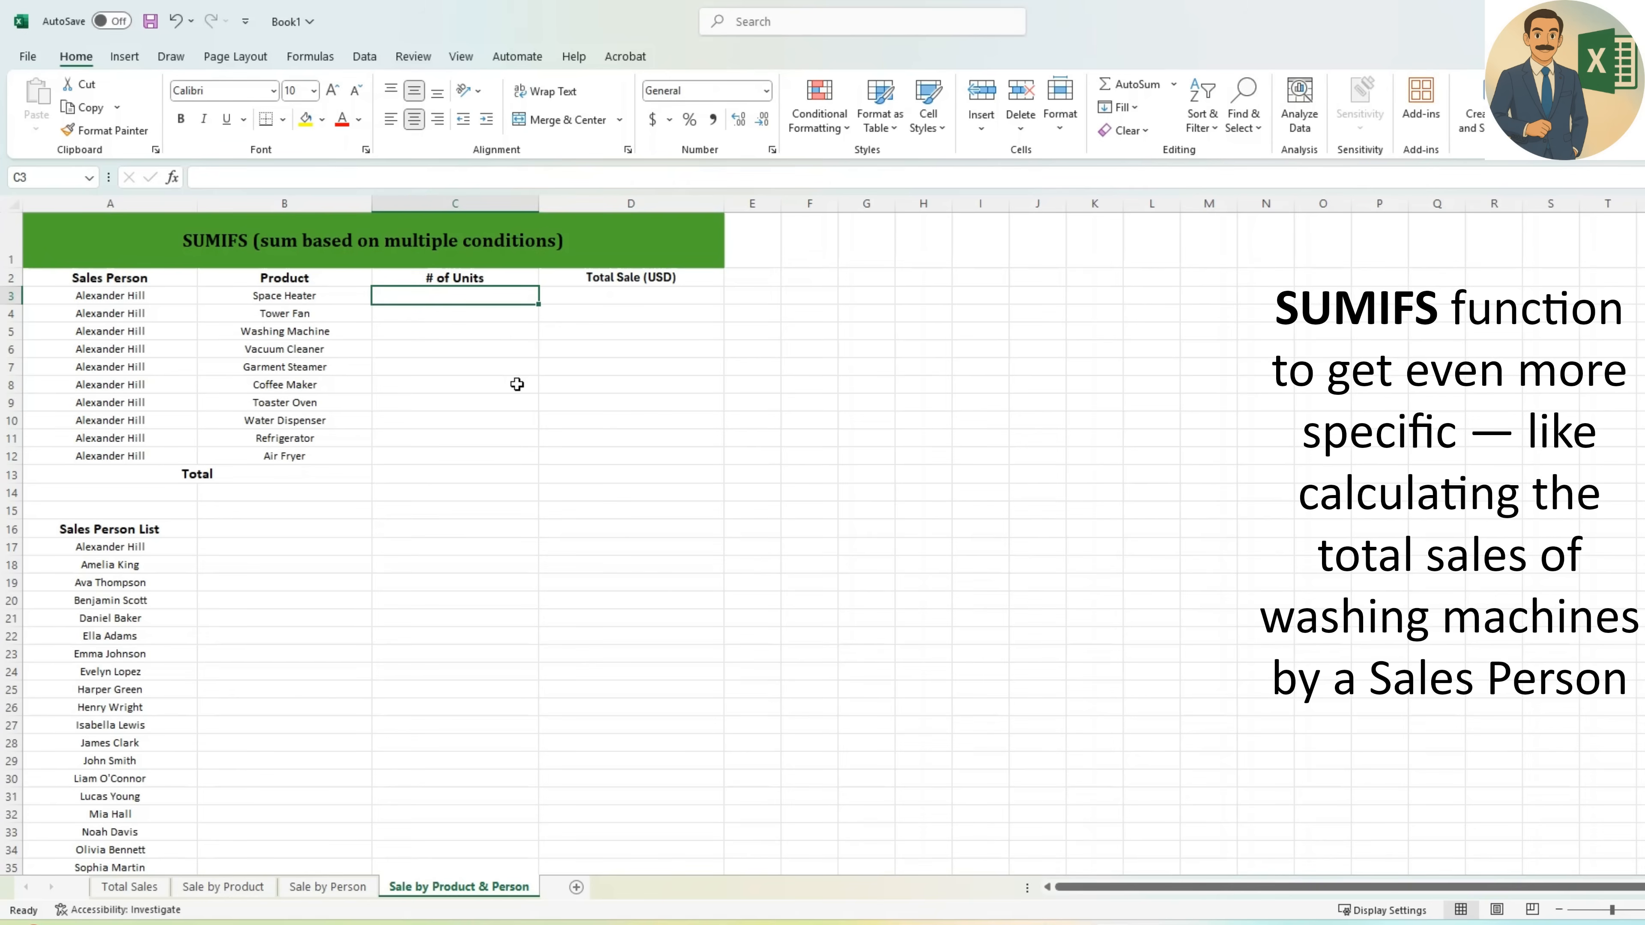
pyautogui.write('=SU')
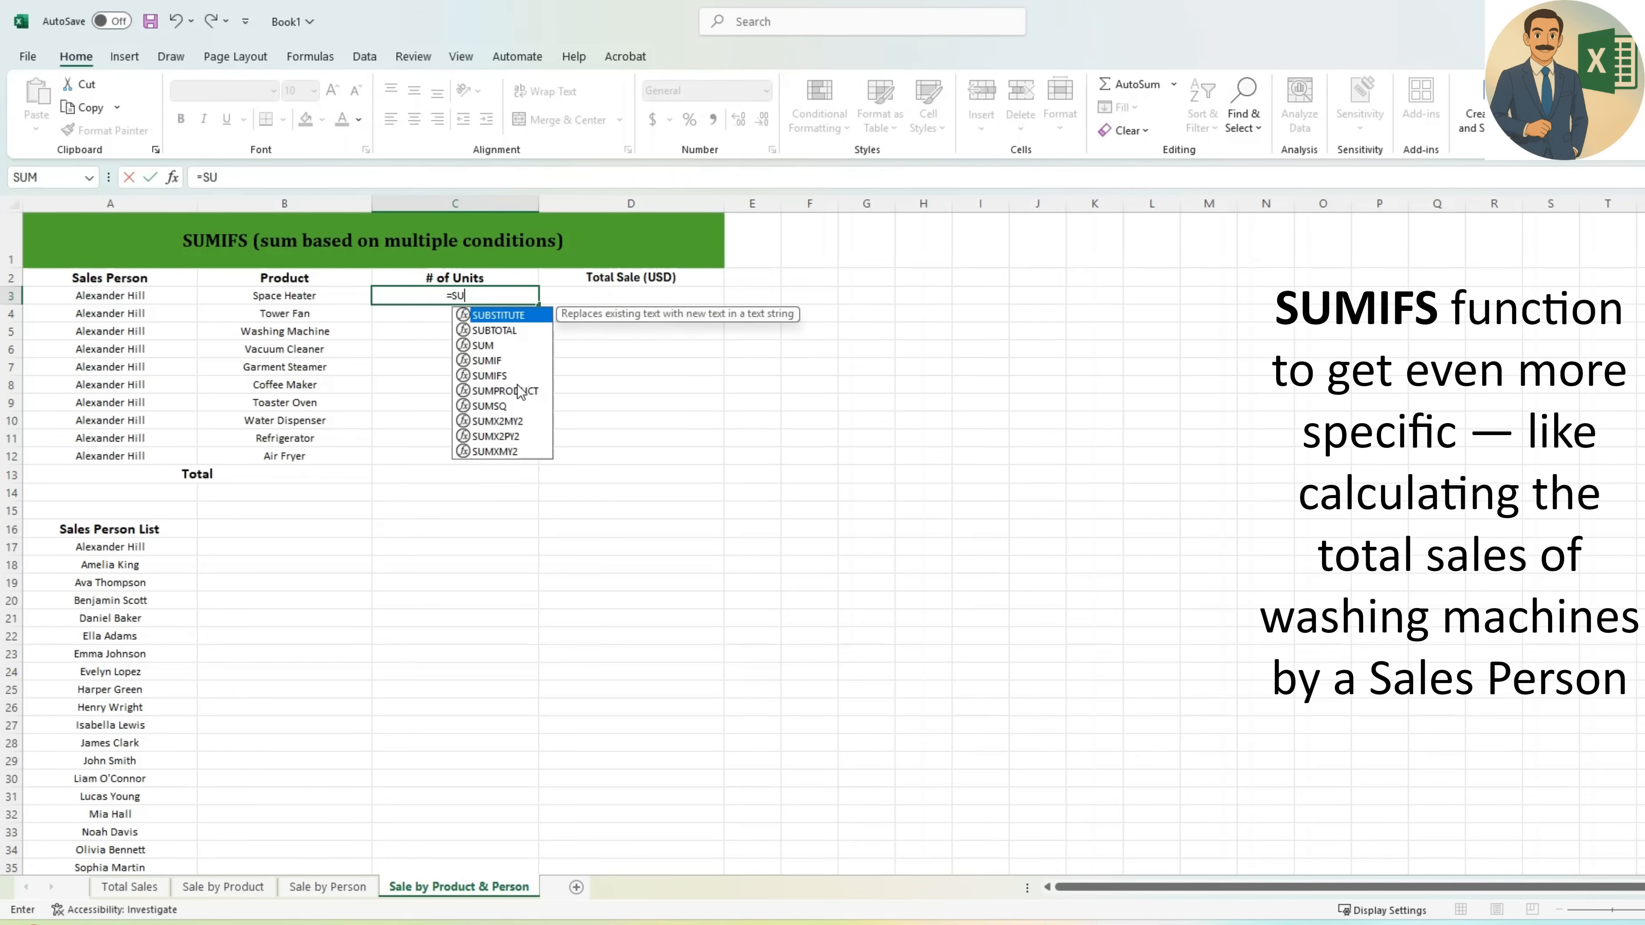
pyautogui.write('MIFS(')
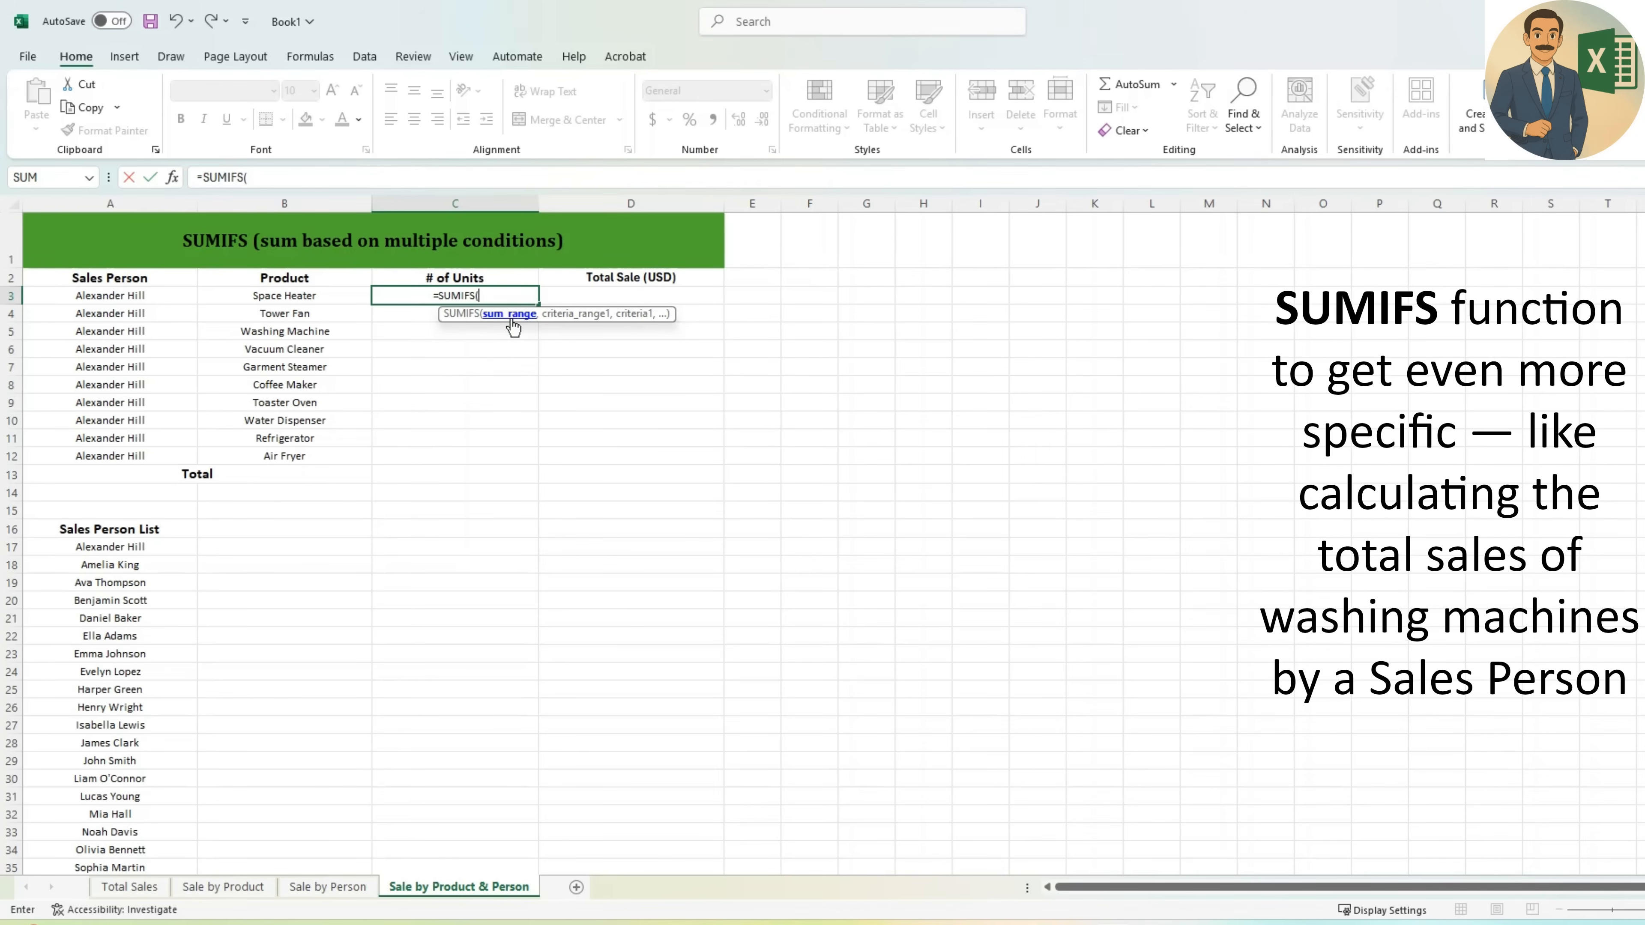
pyautogui.click(147, 886)
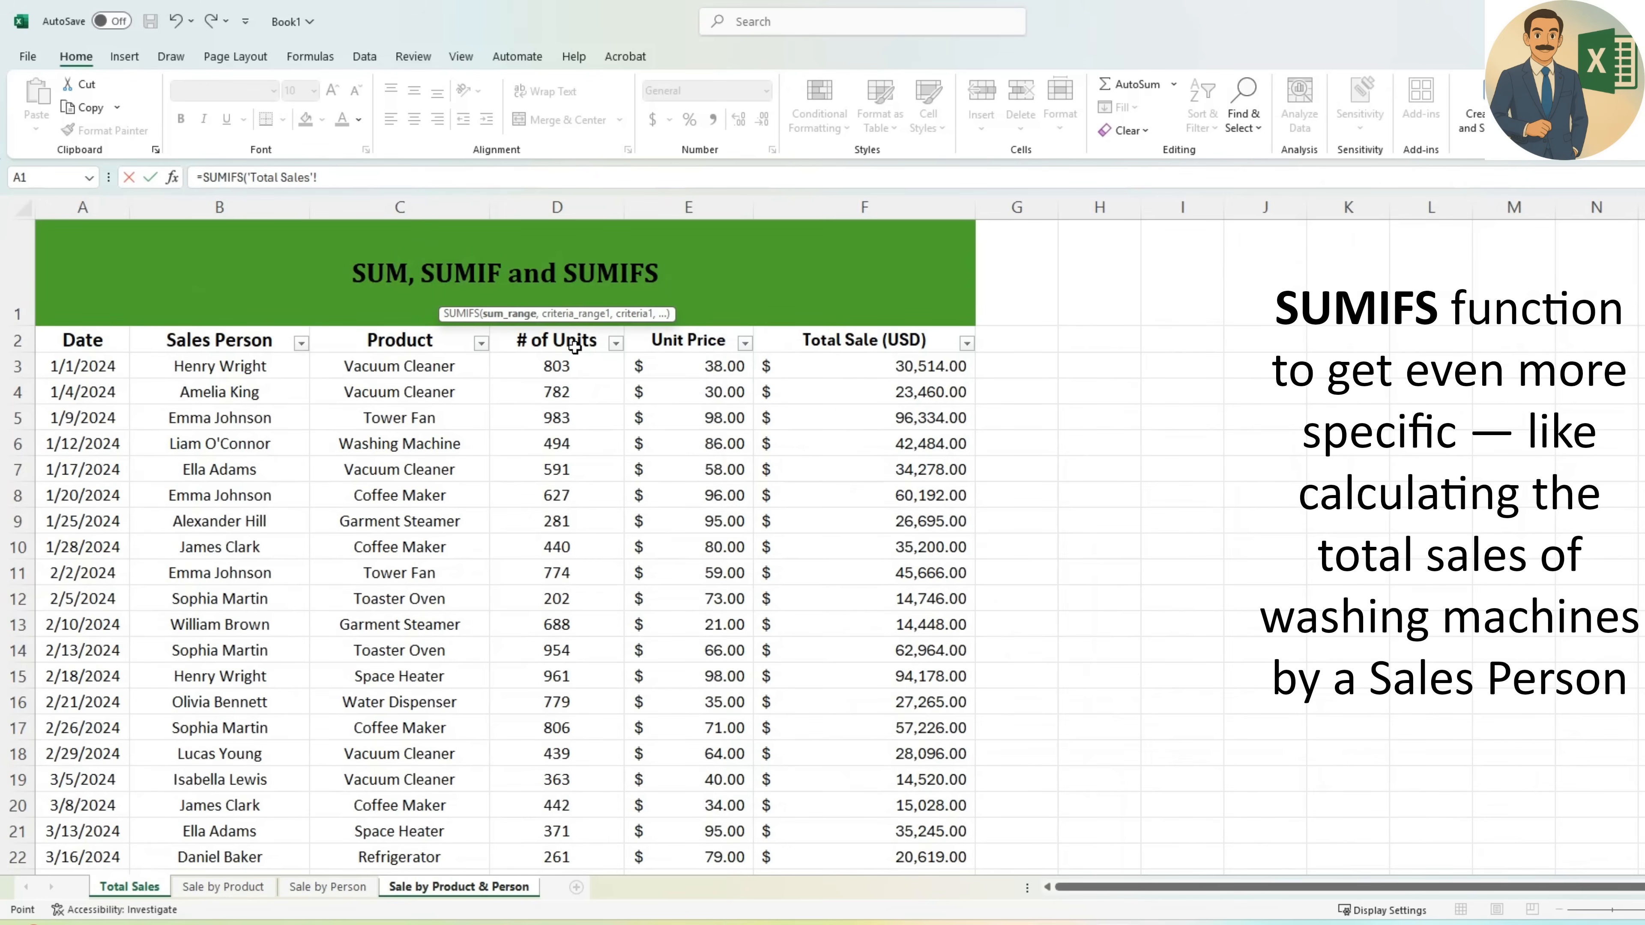
pyautogui.moveTo(569, 368); pyautogui.dragTo(604, 803)
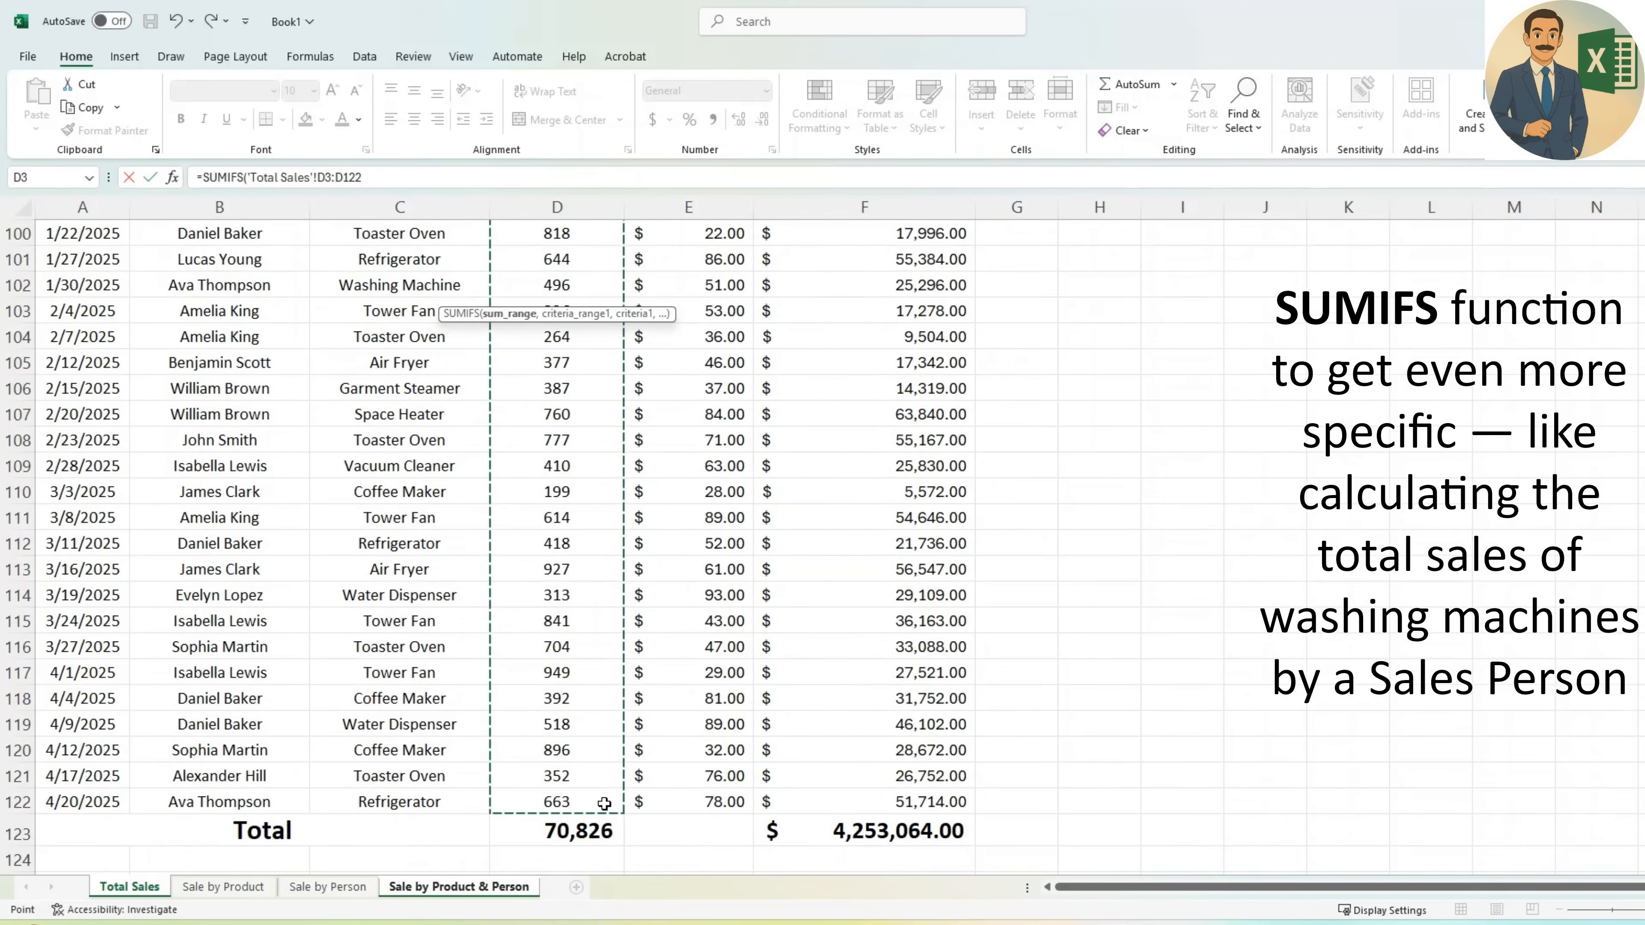
pyautogui.write(',')
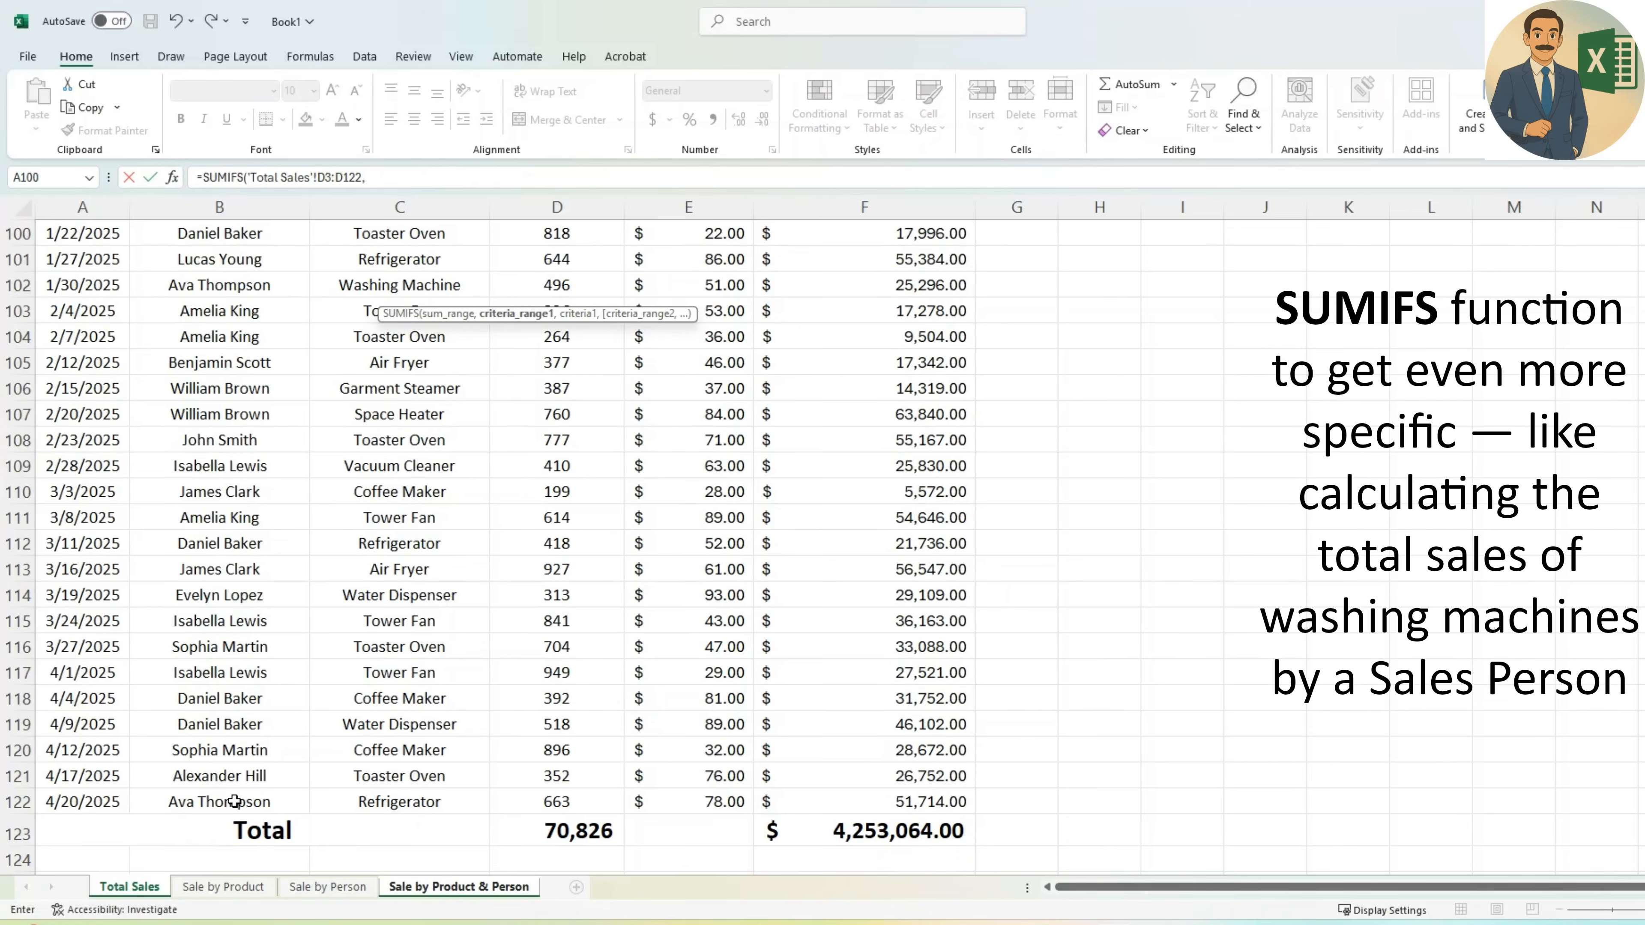
# - Add 'Total Sales'!B3:B122 as the first criteria range, with the sales person in A3 of Sale by Product & Person as its criterion
pyautogui.scroll(4, 492, 530)
pyautogui.scroll(20, 492, 530)
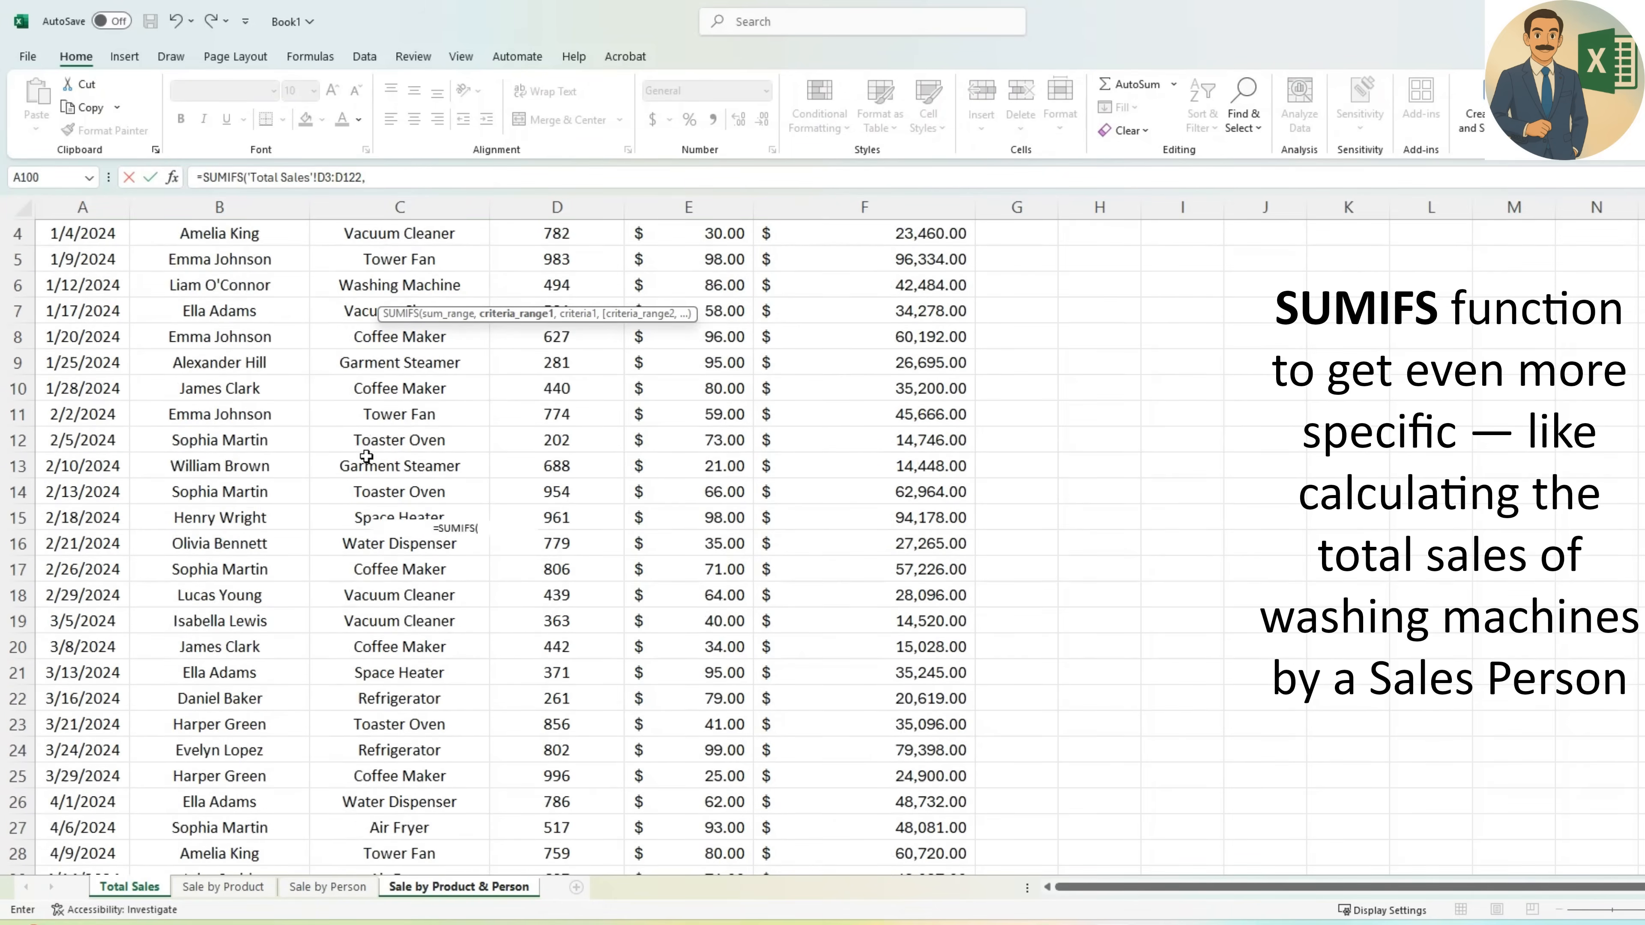
pyautogui.click(257, 366)
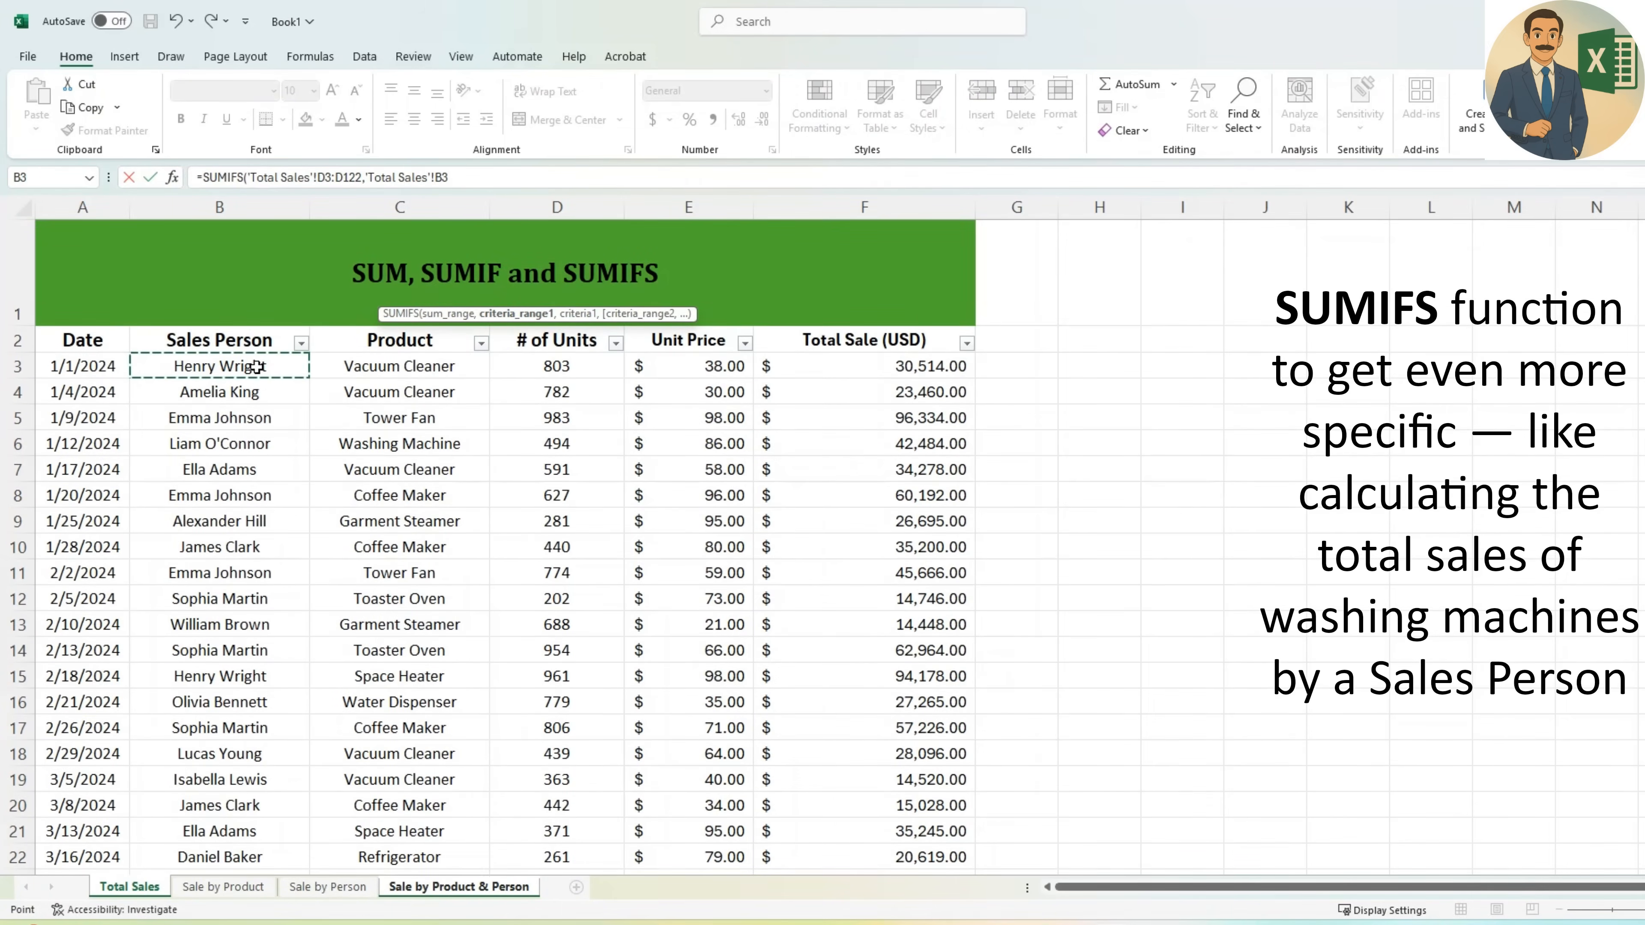
pyautogui.hotkey('ctrl', 'shift', 'Down')
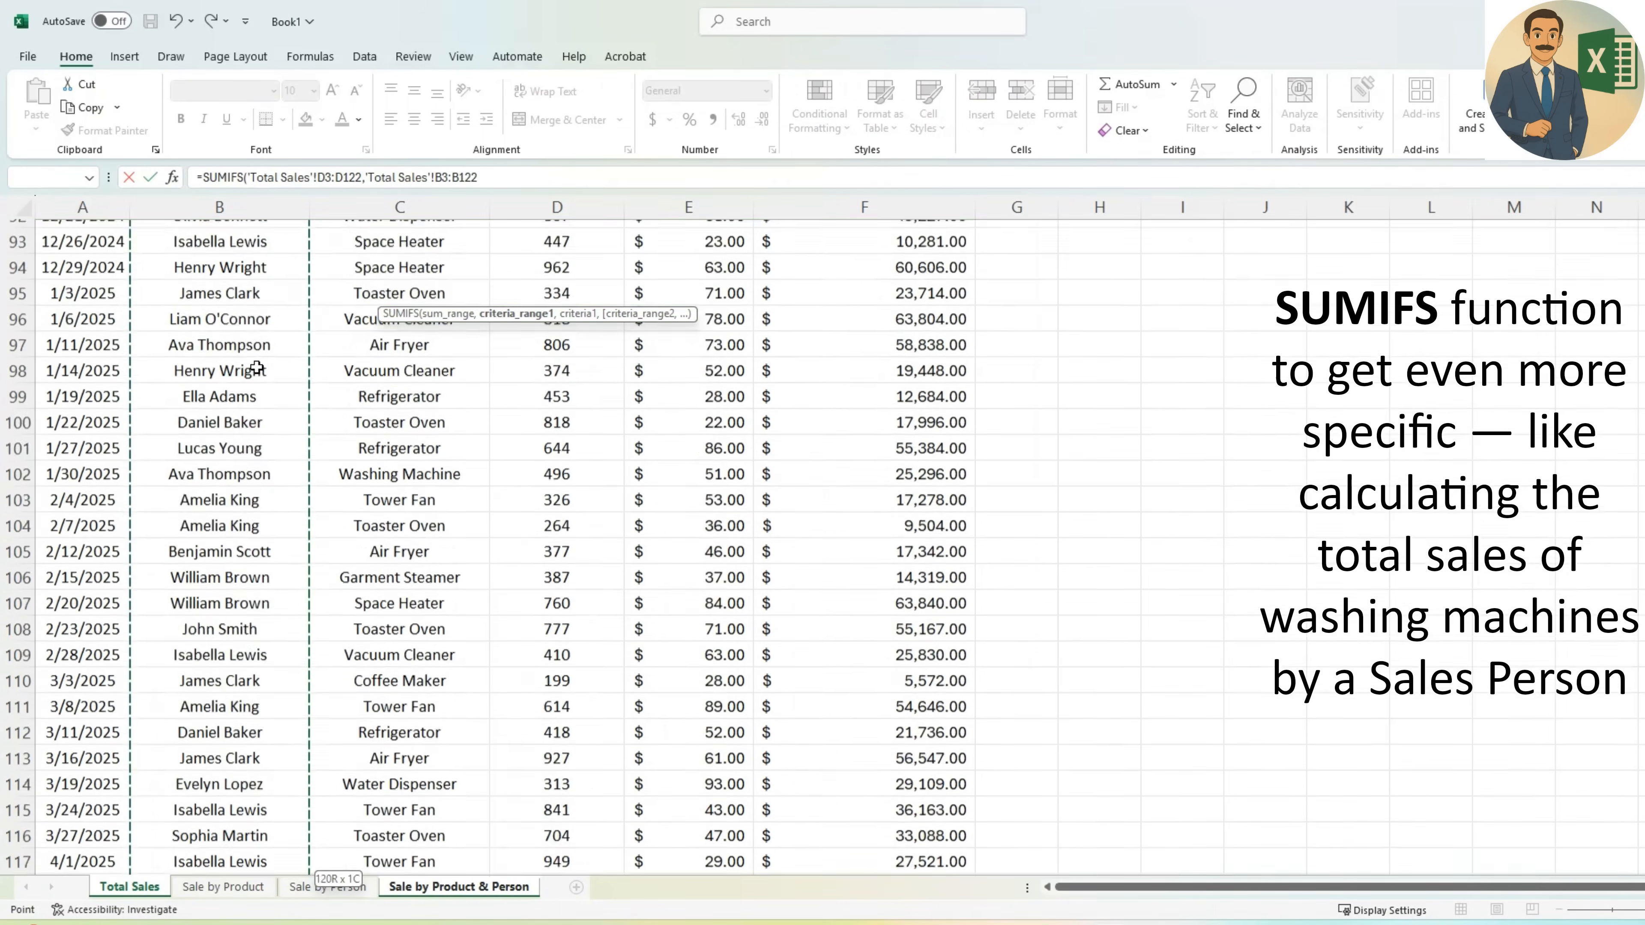
pyautogui.write(',')
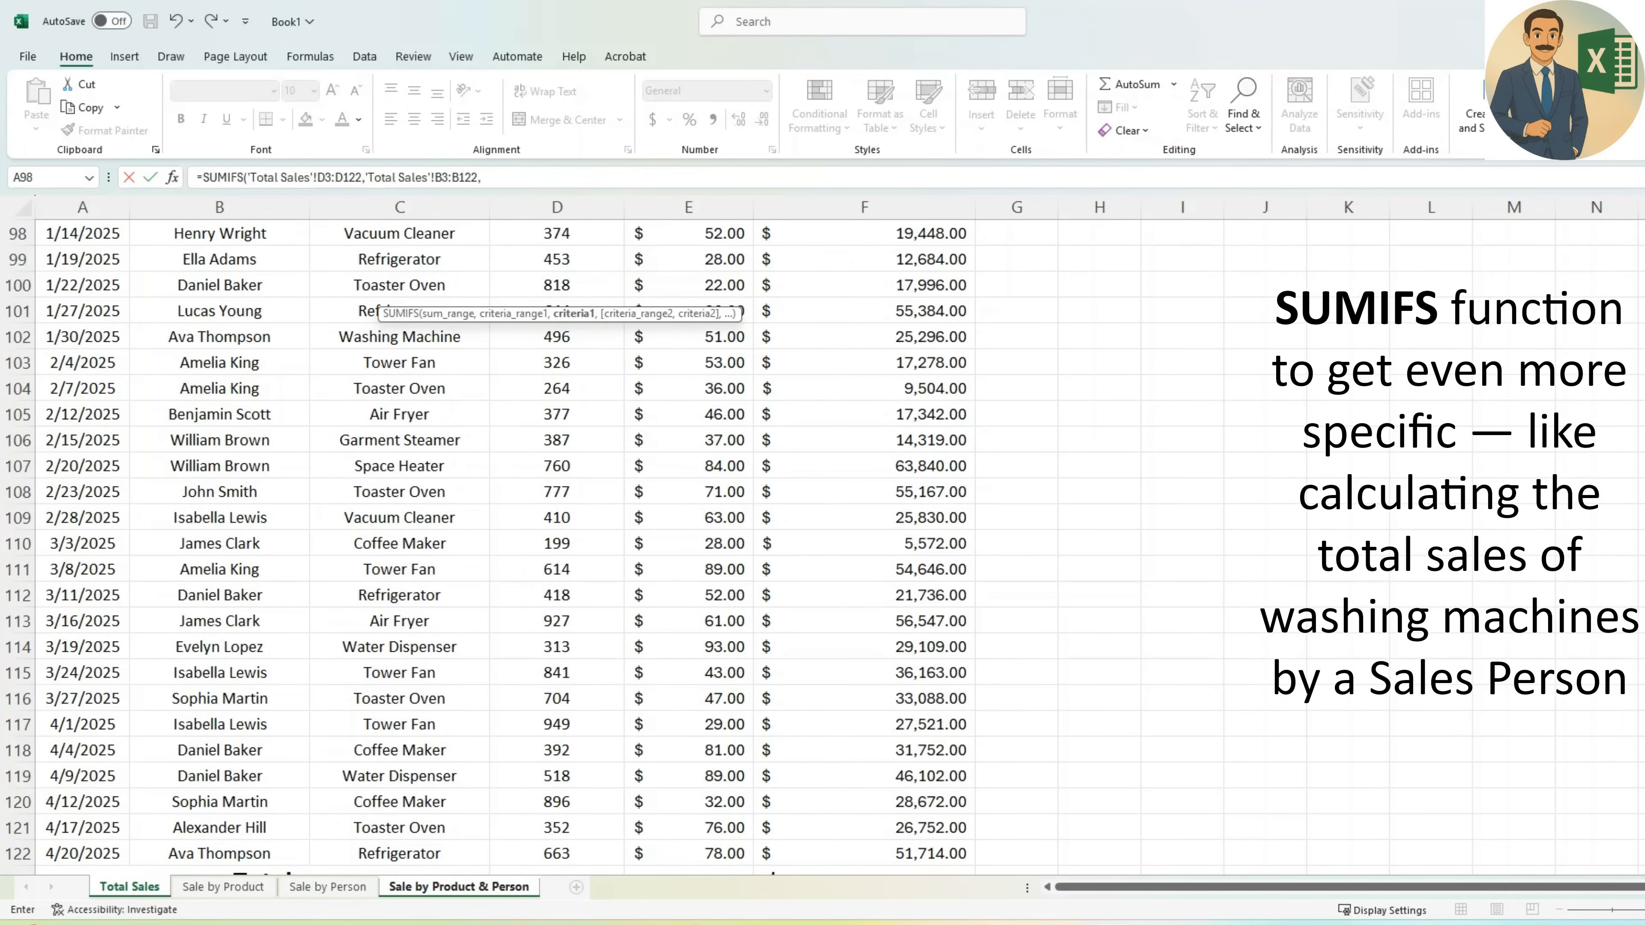
pyautogui.click(459, 886)
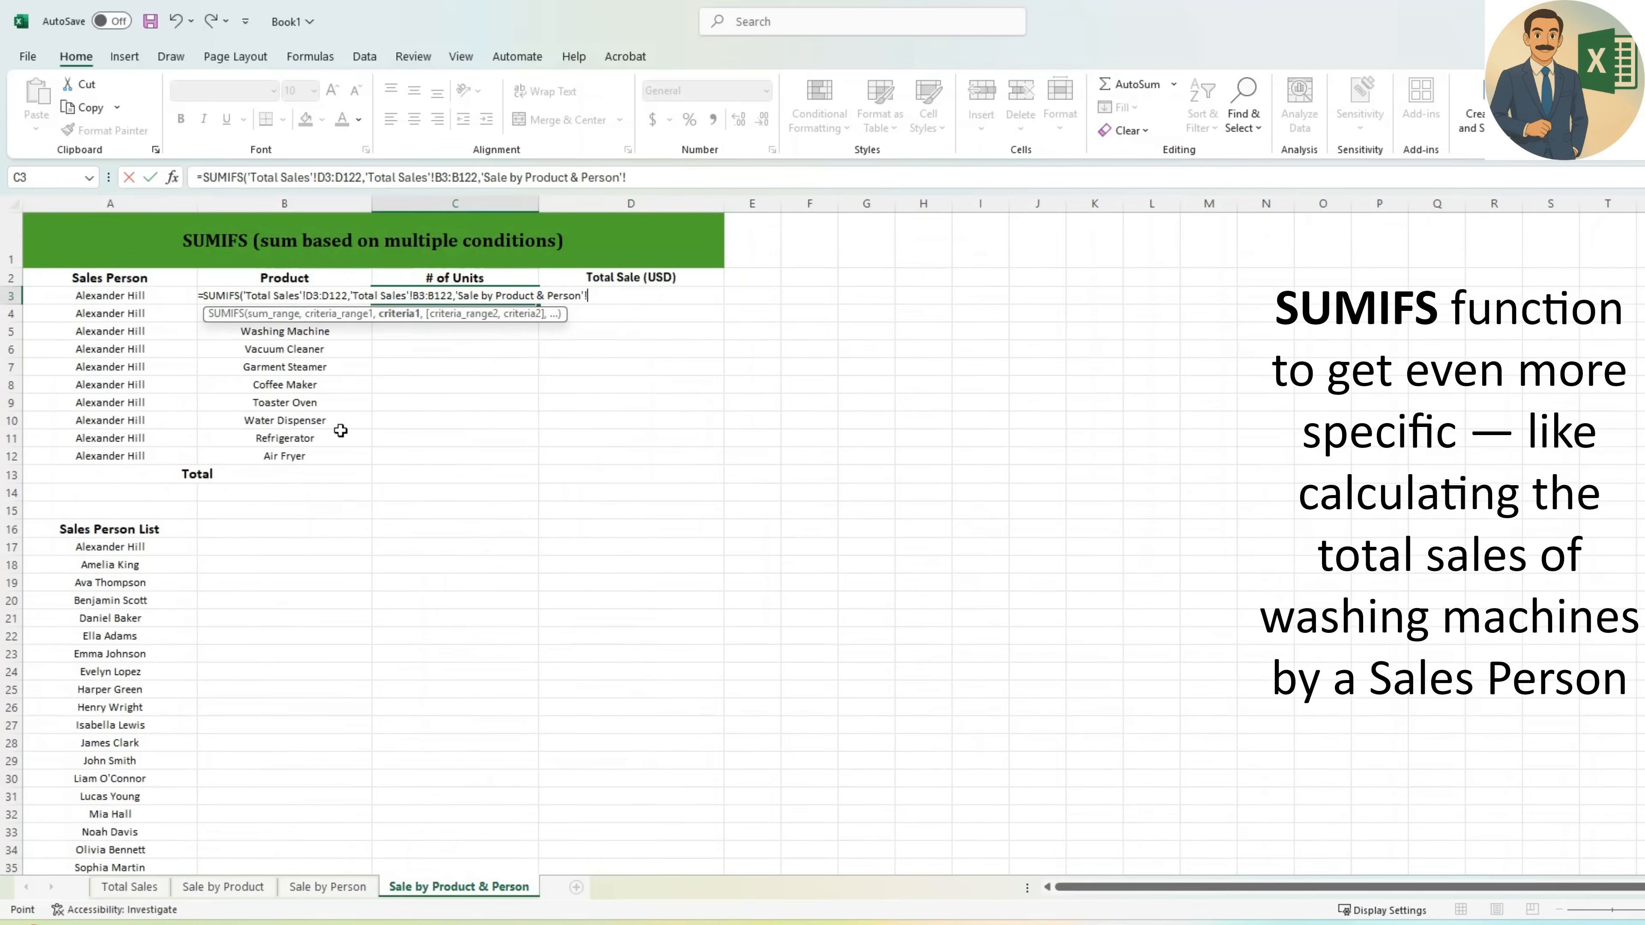
pyautogui.click(133, 296)
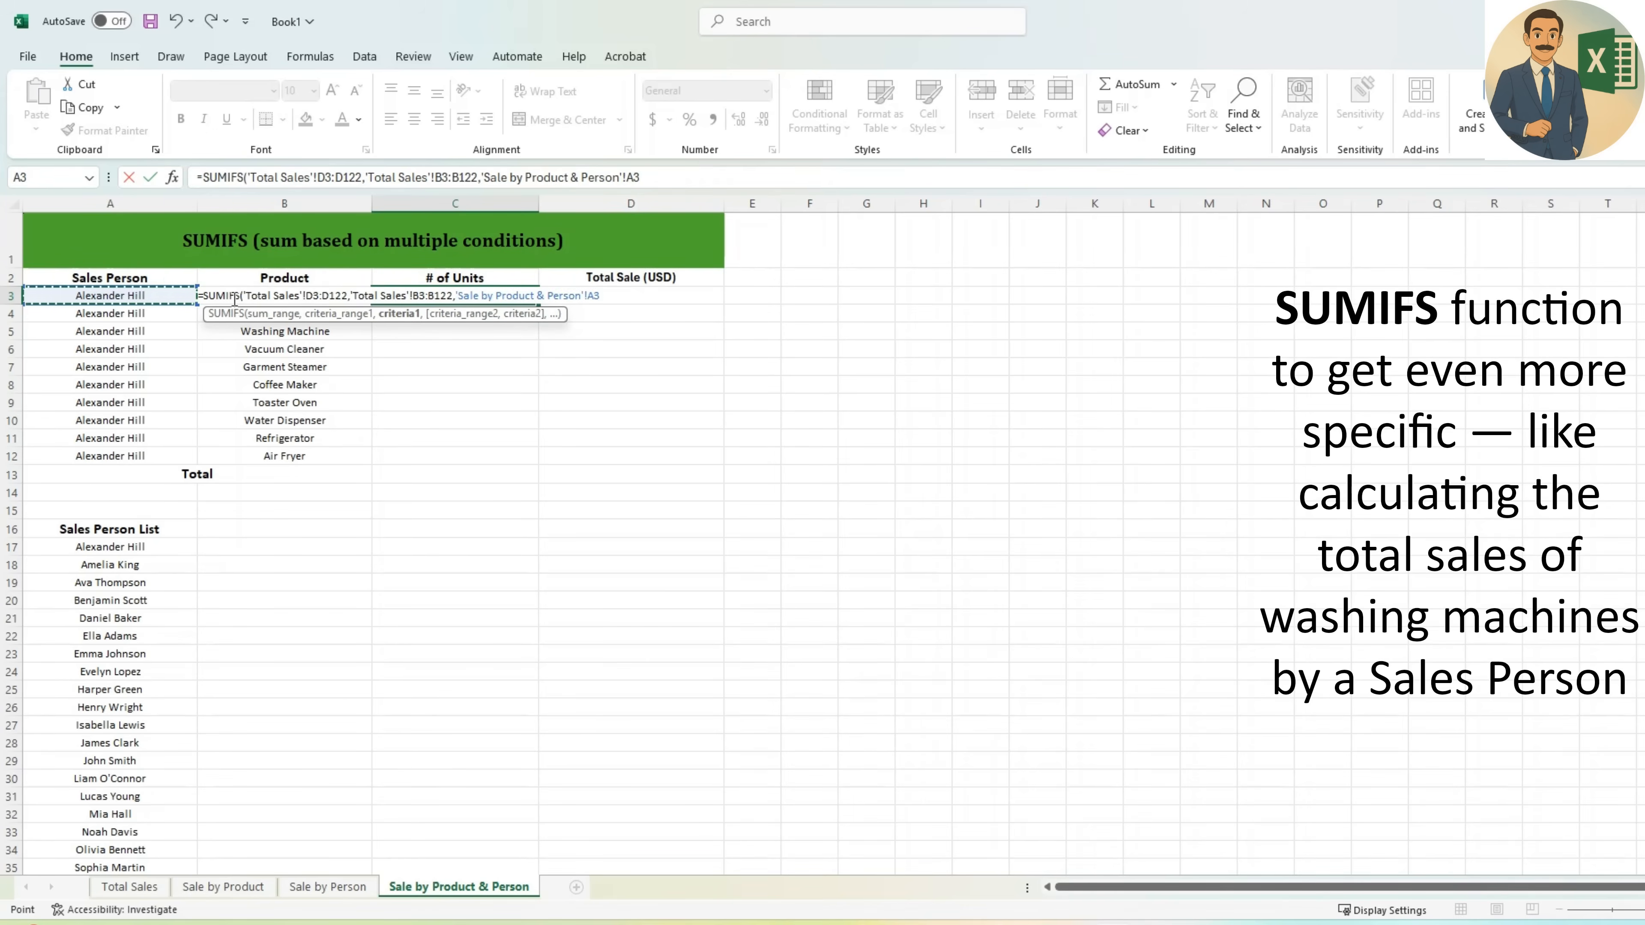
pyautogui.write(',')
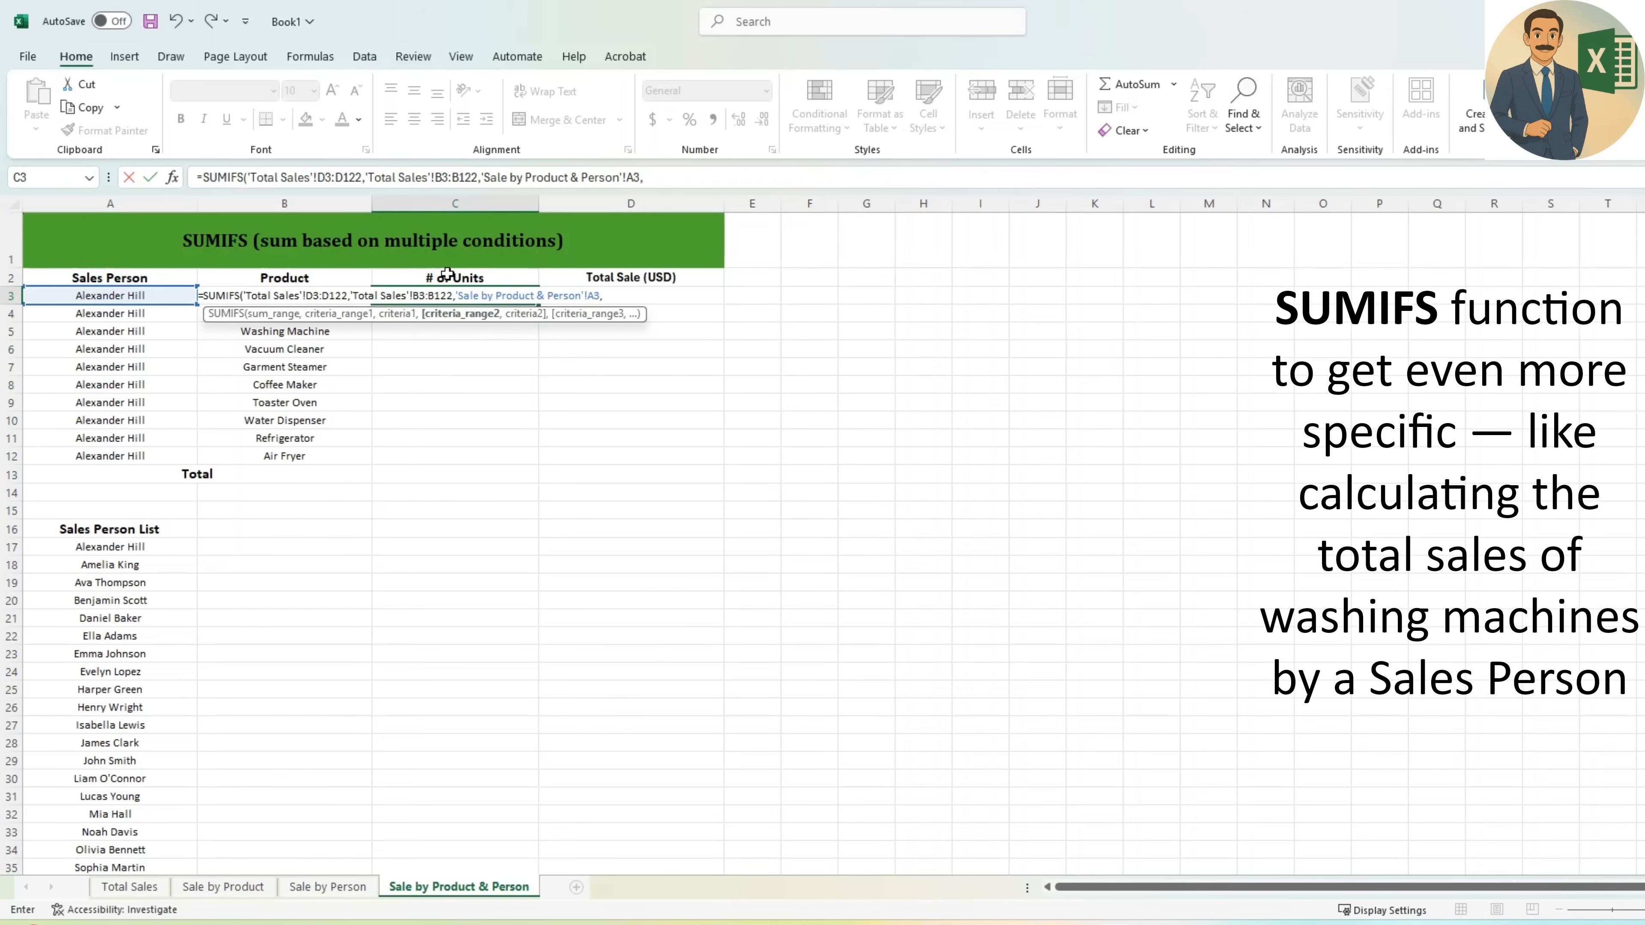
# - Add 'Total Sales'!C3:C122 as the second criteria range, with the product in B3 as its criterion, and complete C3's formula
pyautogui.click(129, 886)
pyautogui.scroll(17, 379, 428)
pyautogui.scroll(15, 378, 428)
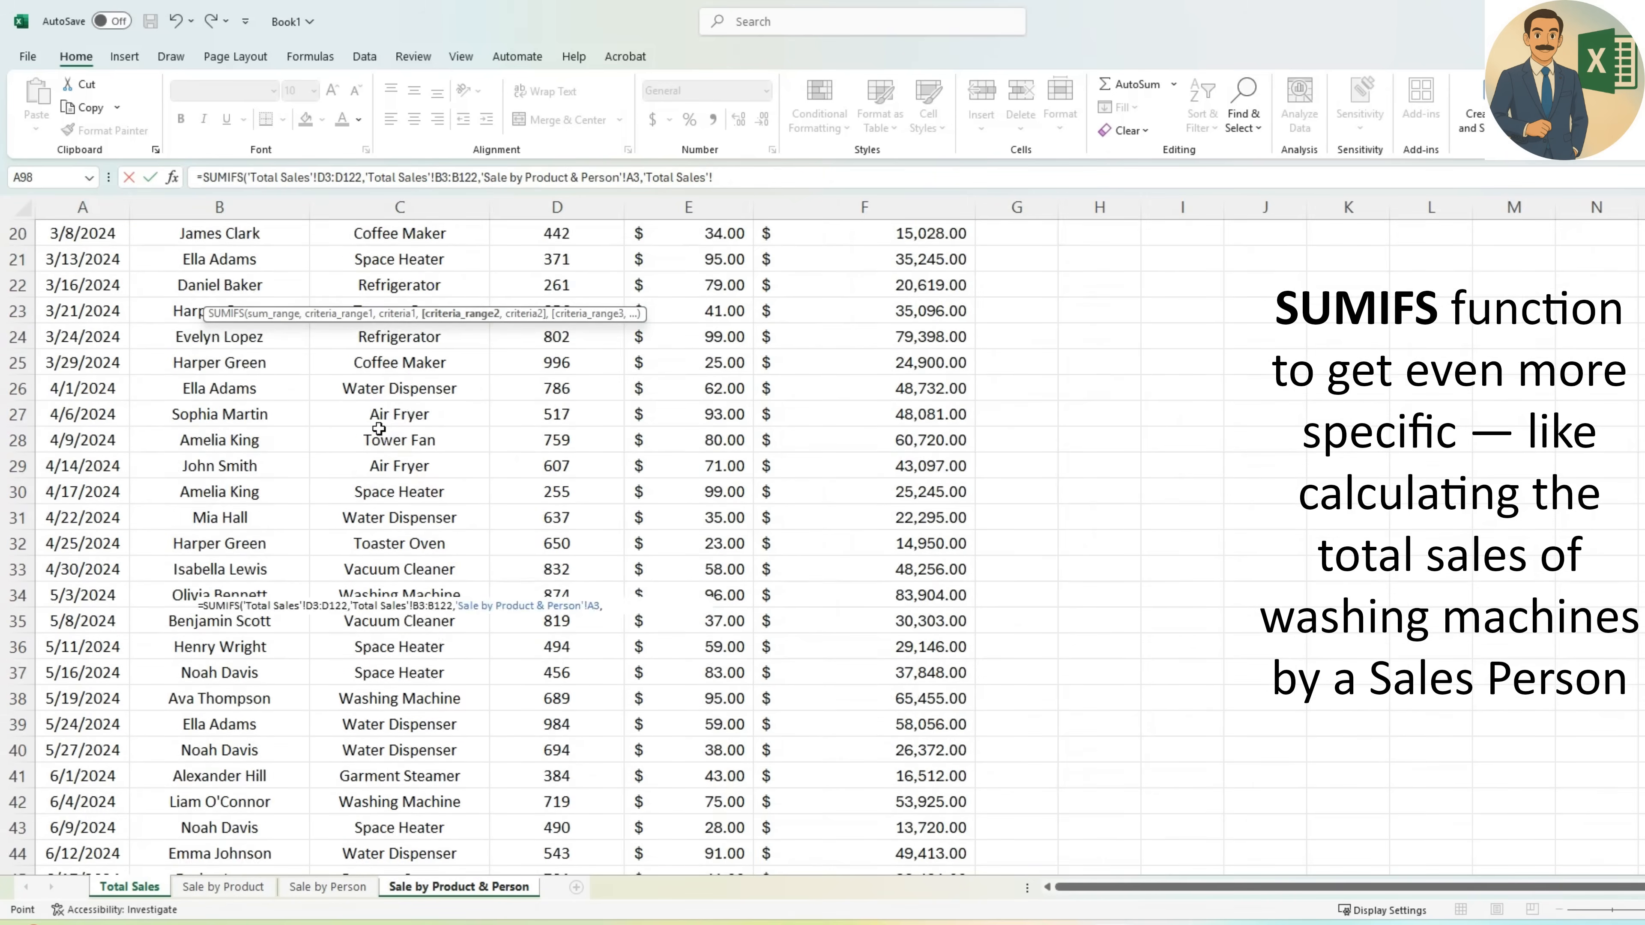
pyautogui.click(407, 363)
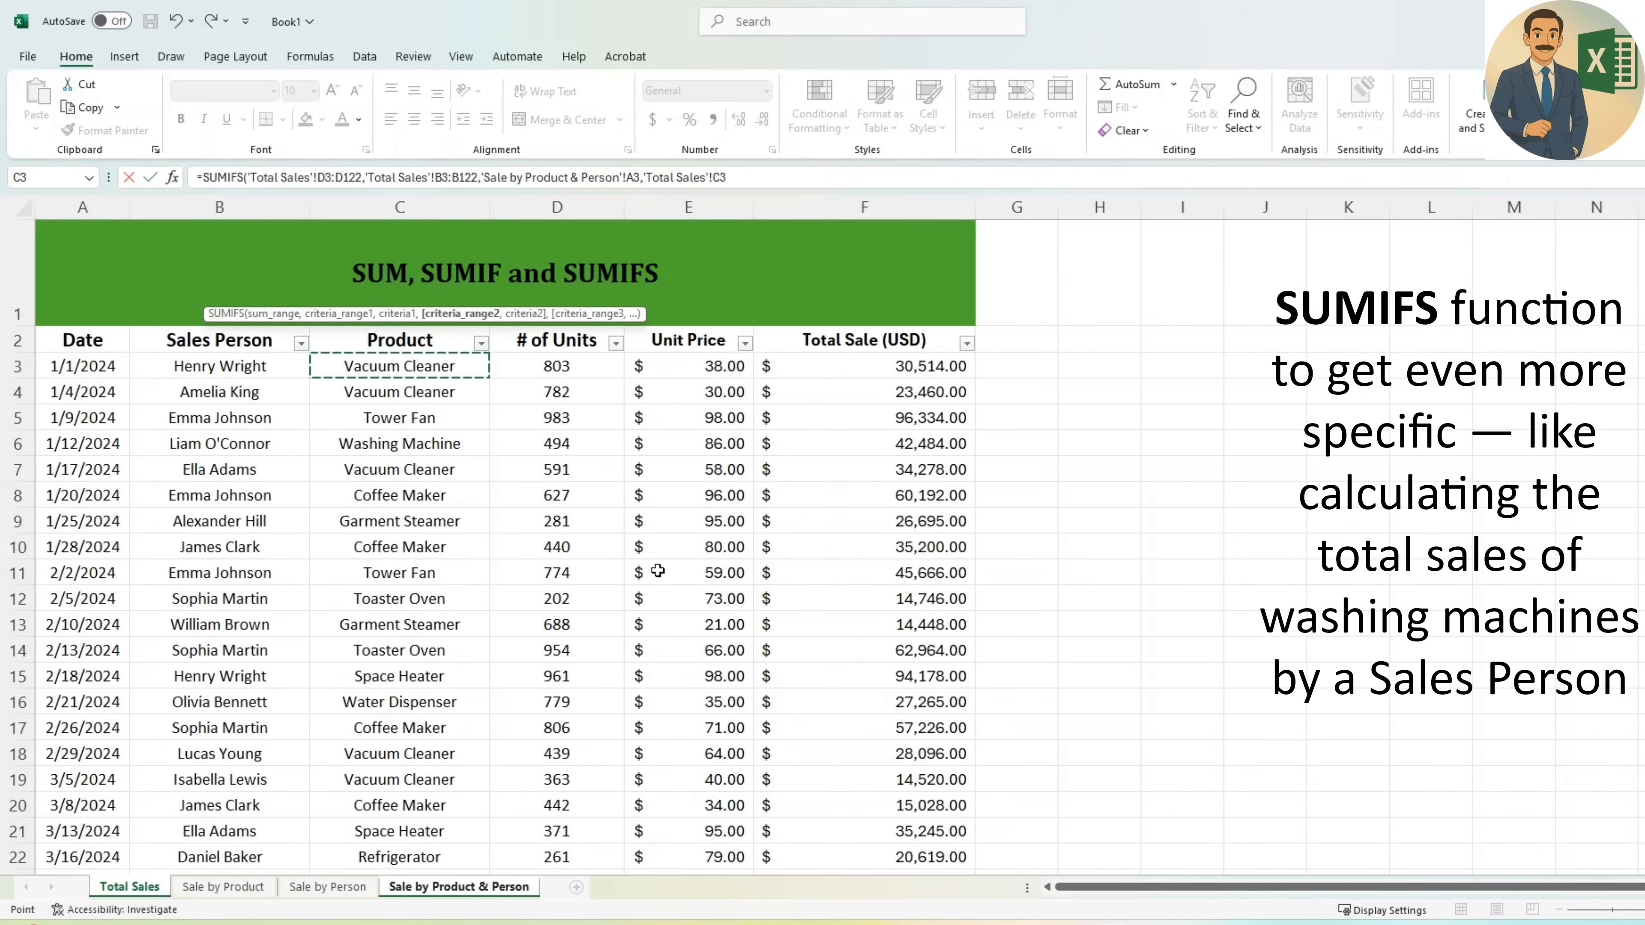
pyautogui.hotkey('ctrl', 'shift', 'Down')
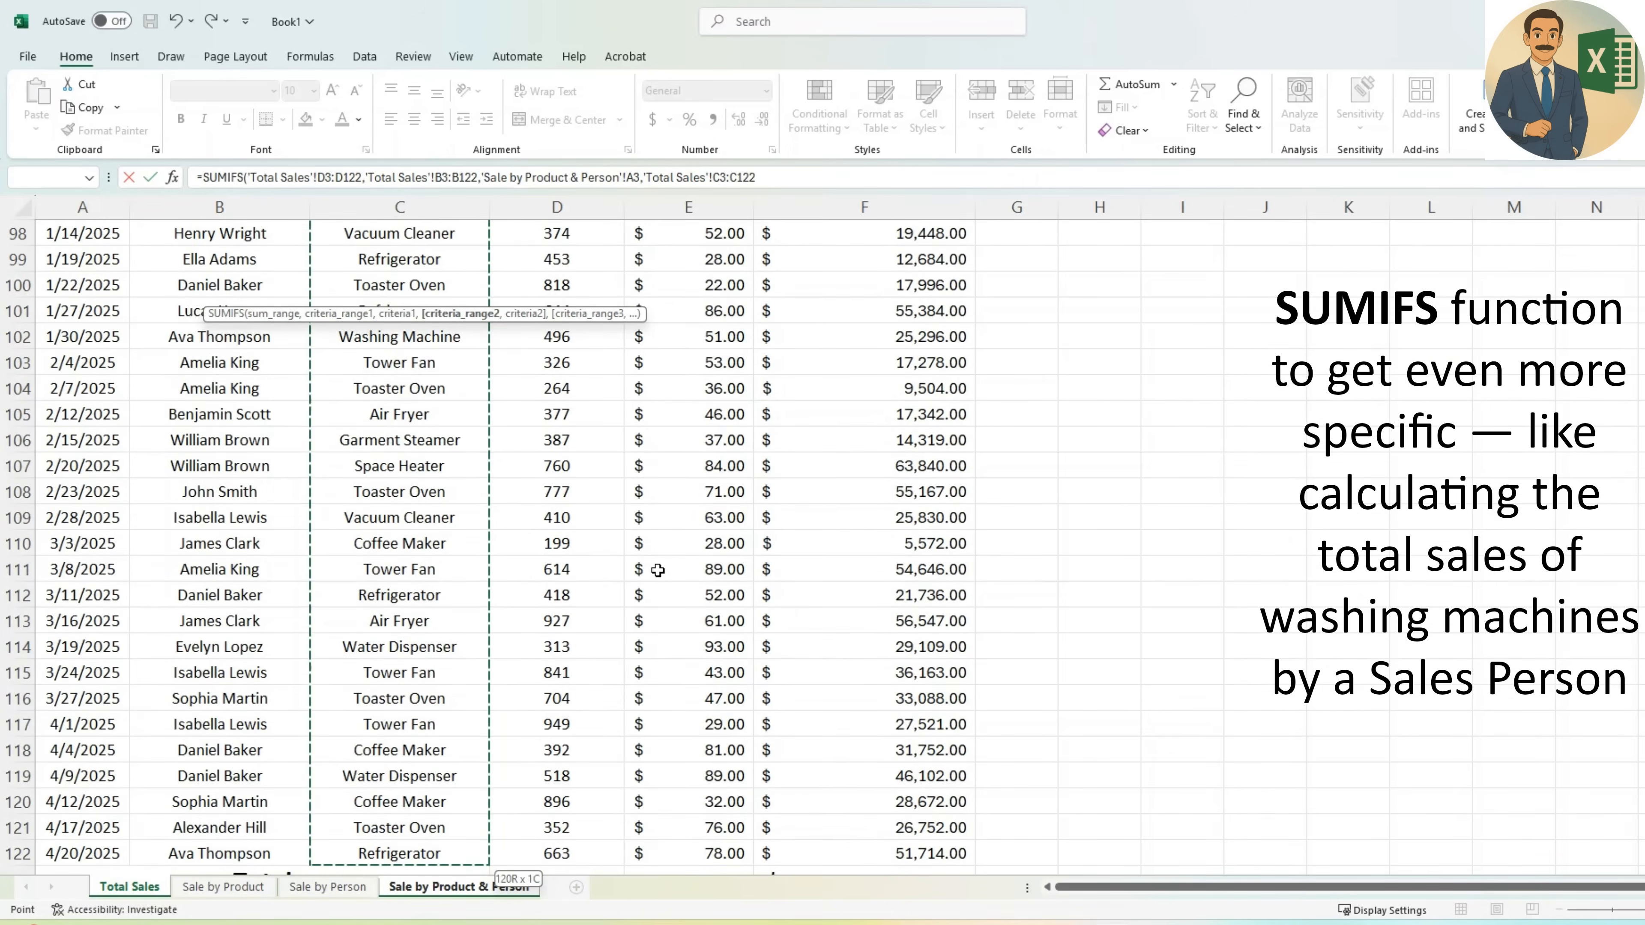
pyautogui.write(',')
pyautogui.click(456, 892)
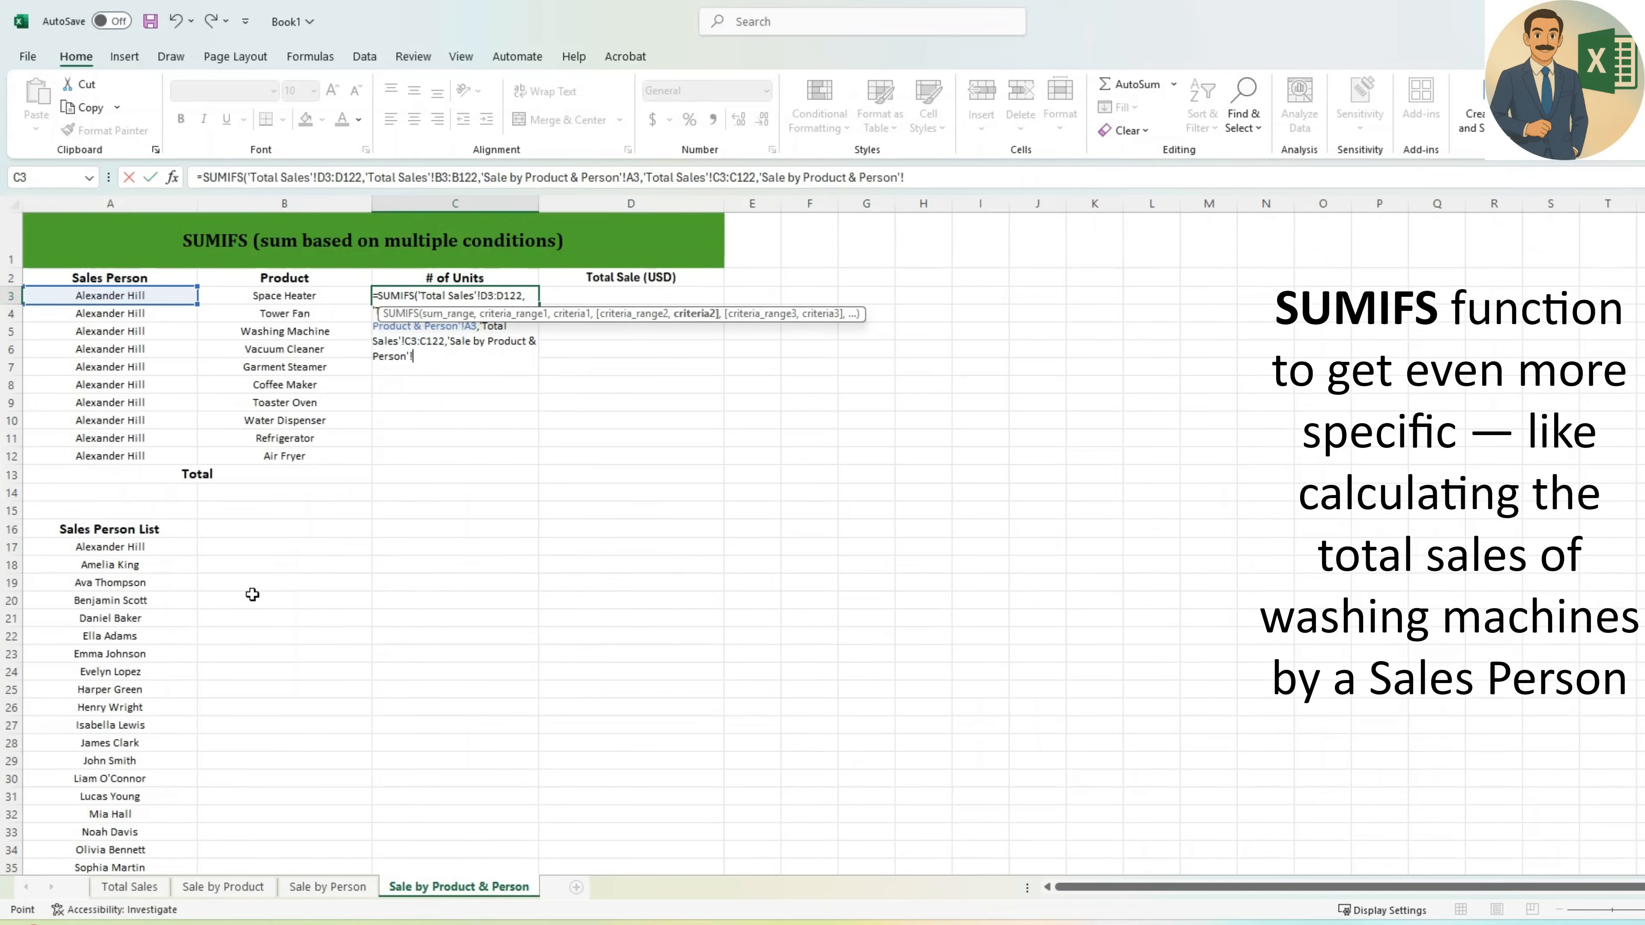
pyautogui.click(297, 296)
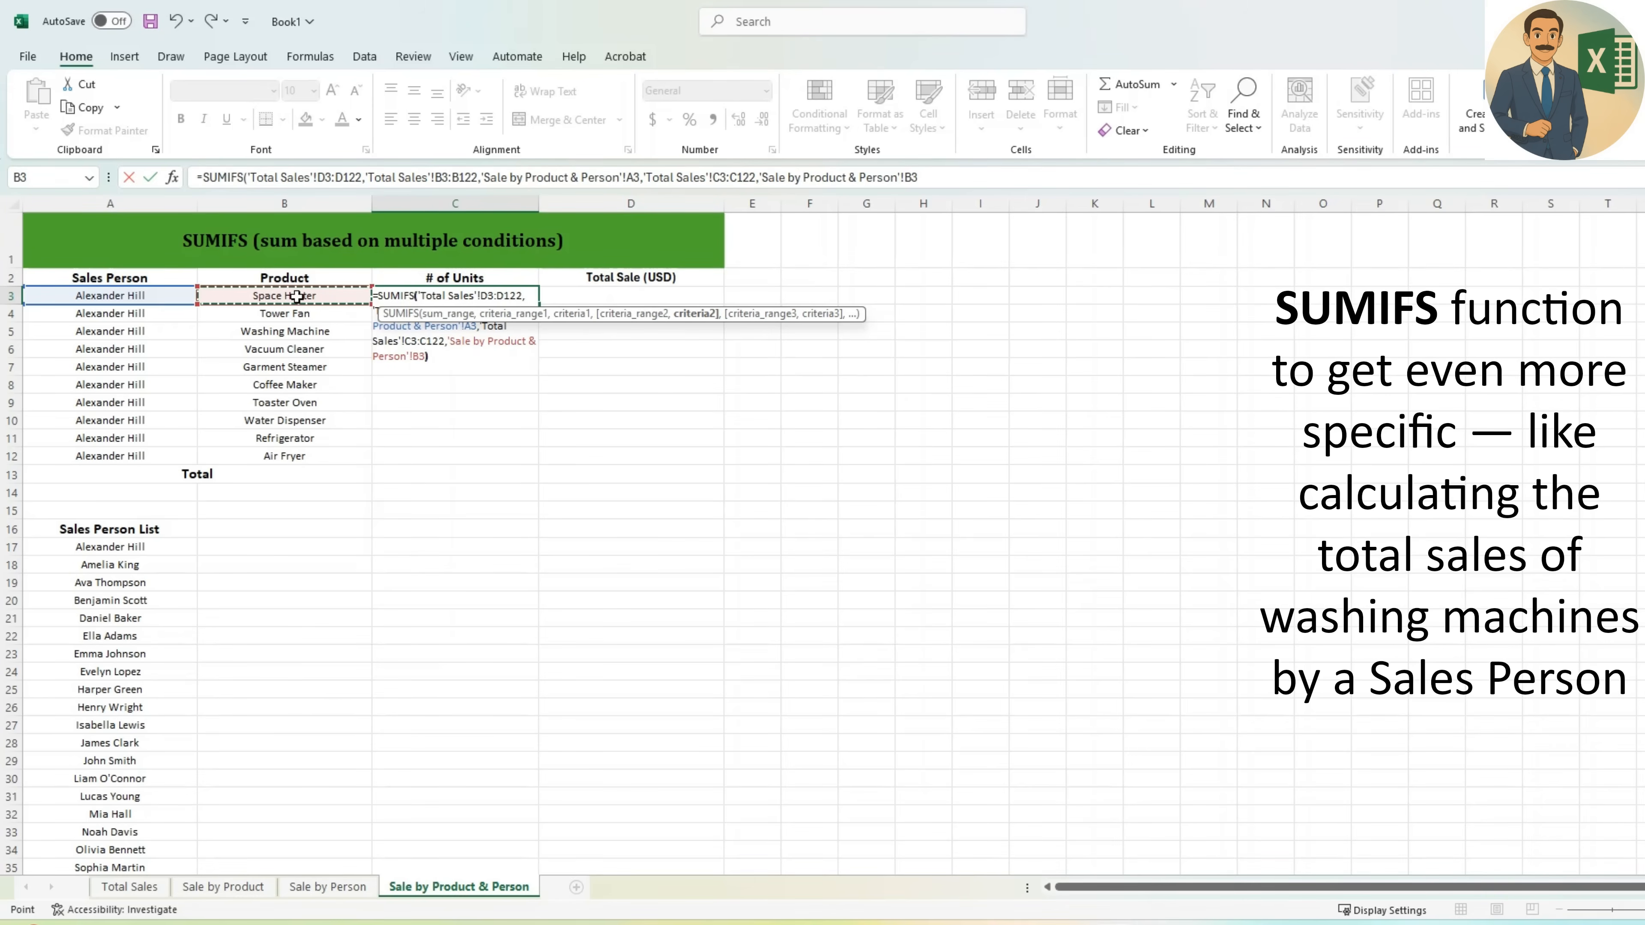
pyautogui.hotkey('ctrl', 'Return')
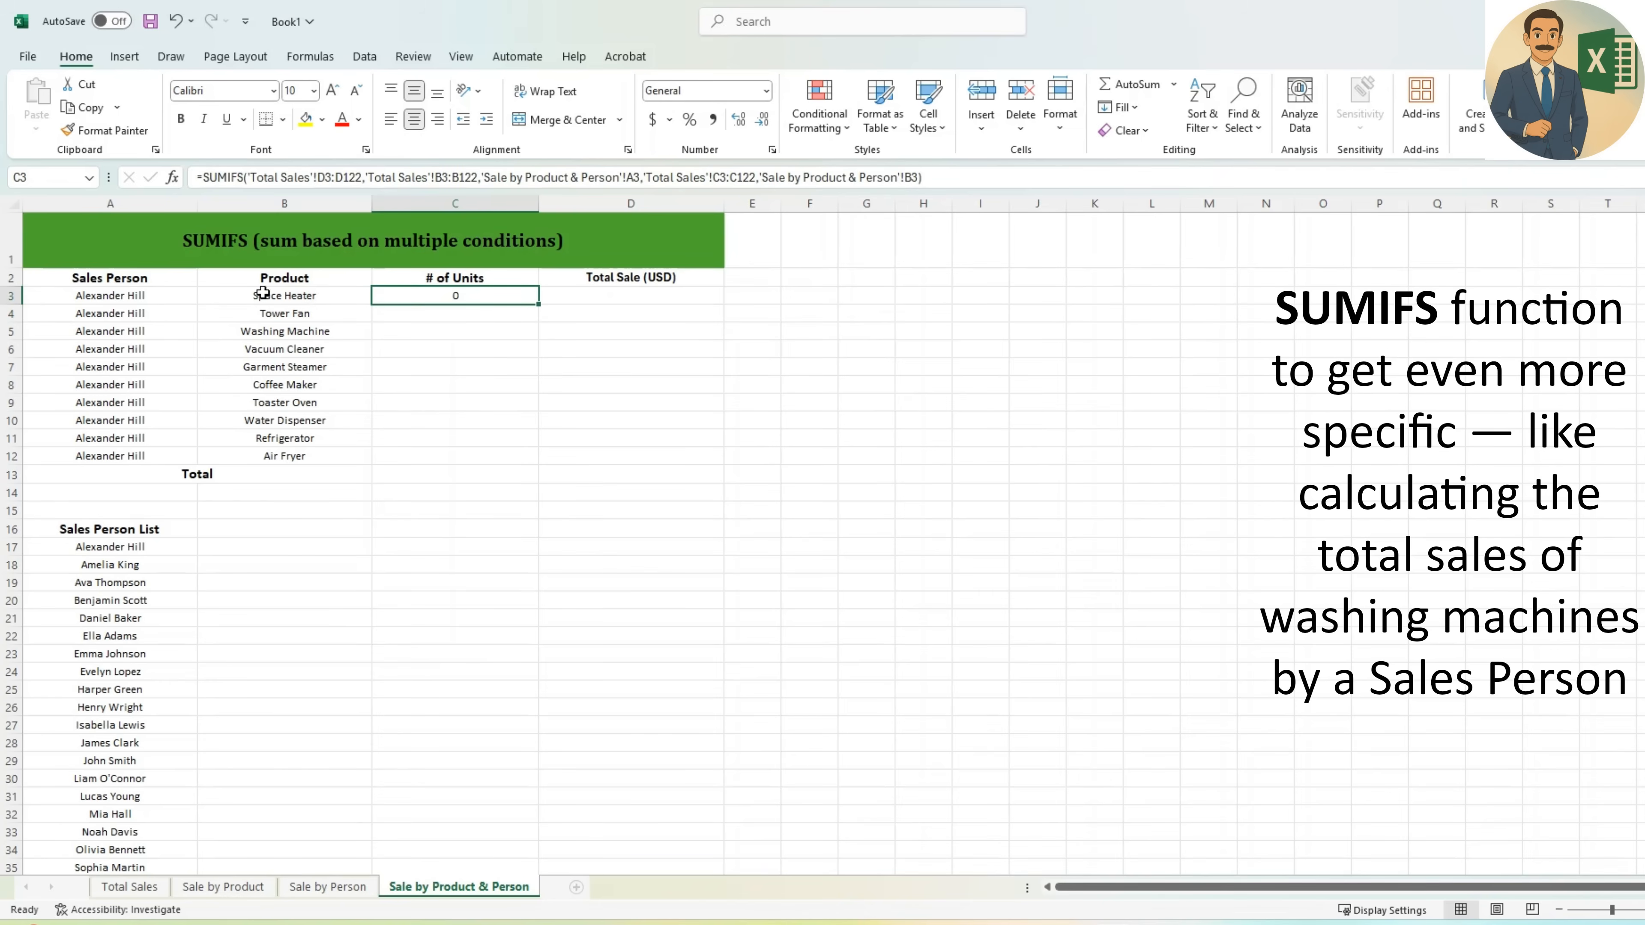
# - Lock the sum range as $D$3:$D$122 and the first criteria range as $B$3:$B$122 in C3's formula
pyautogui.click(330, 177)
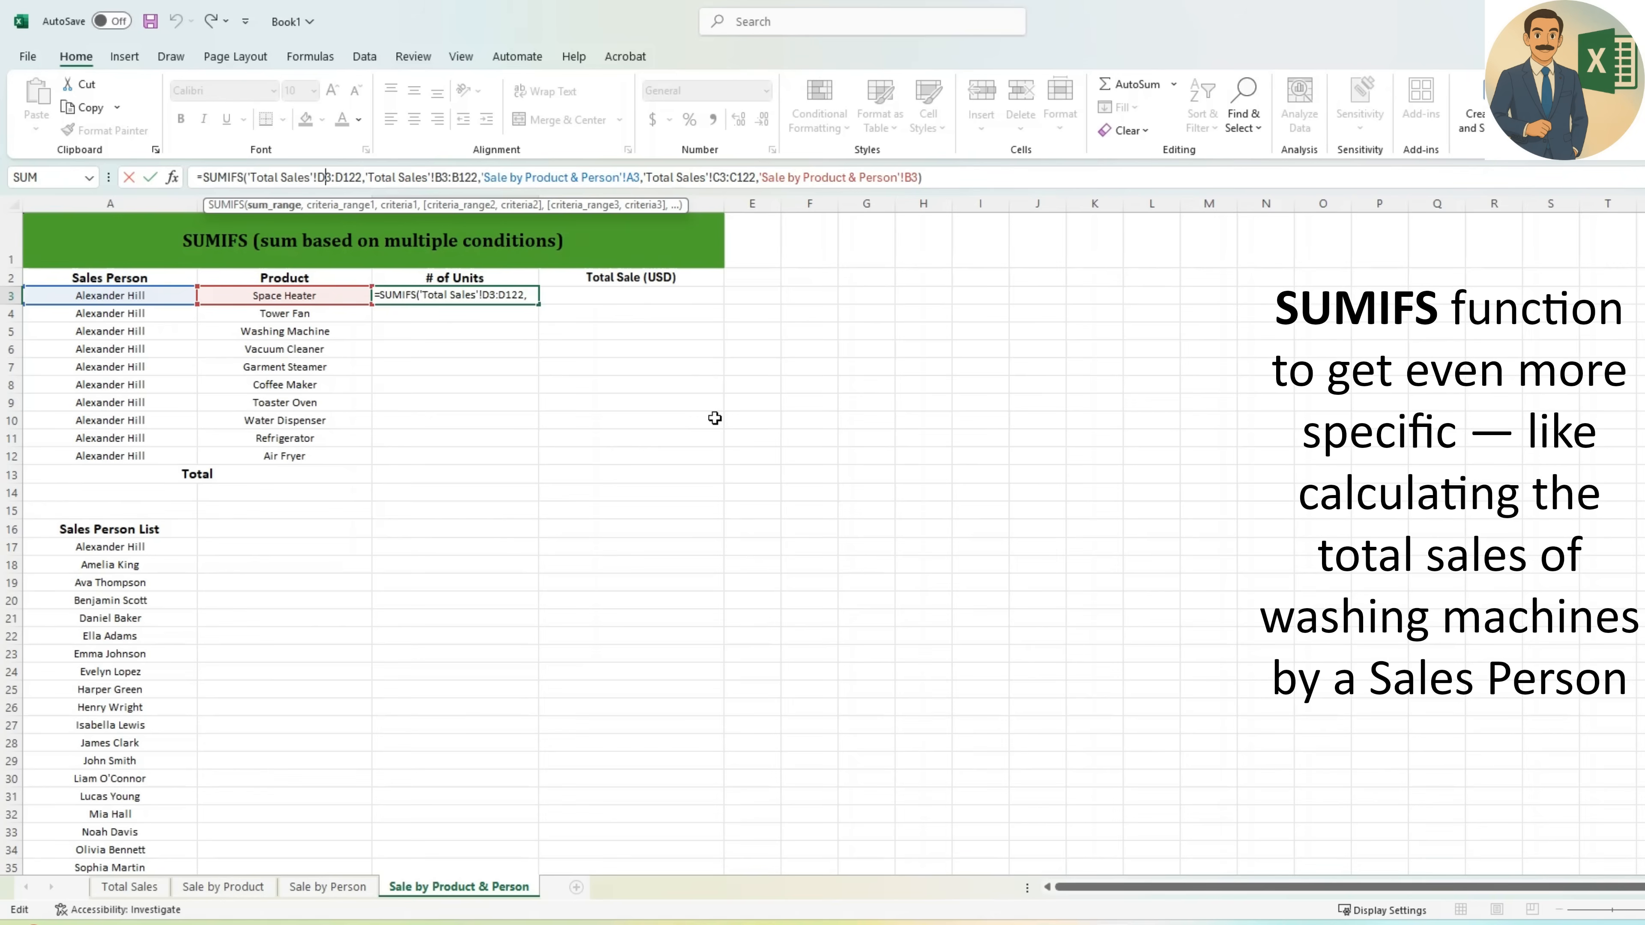
pyautogui.press('F4')
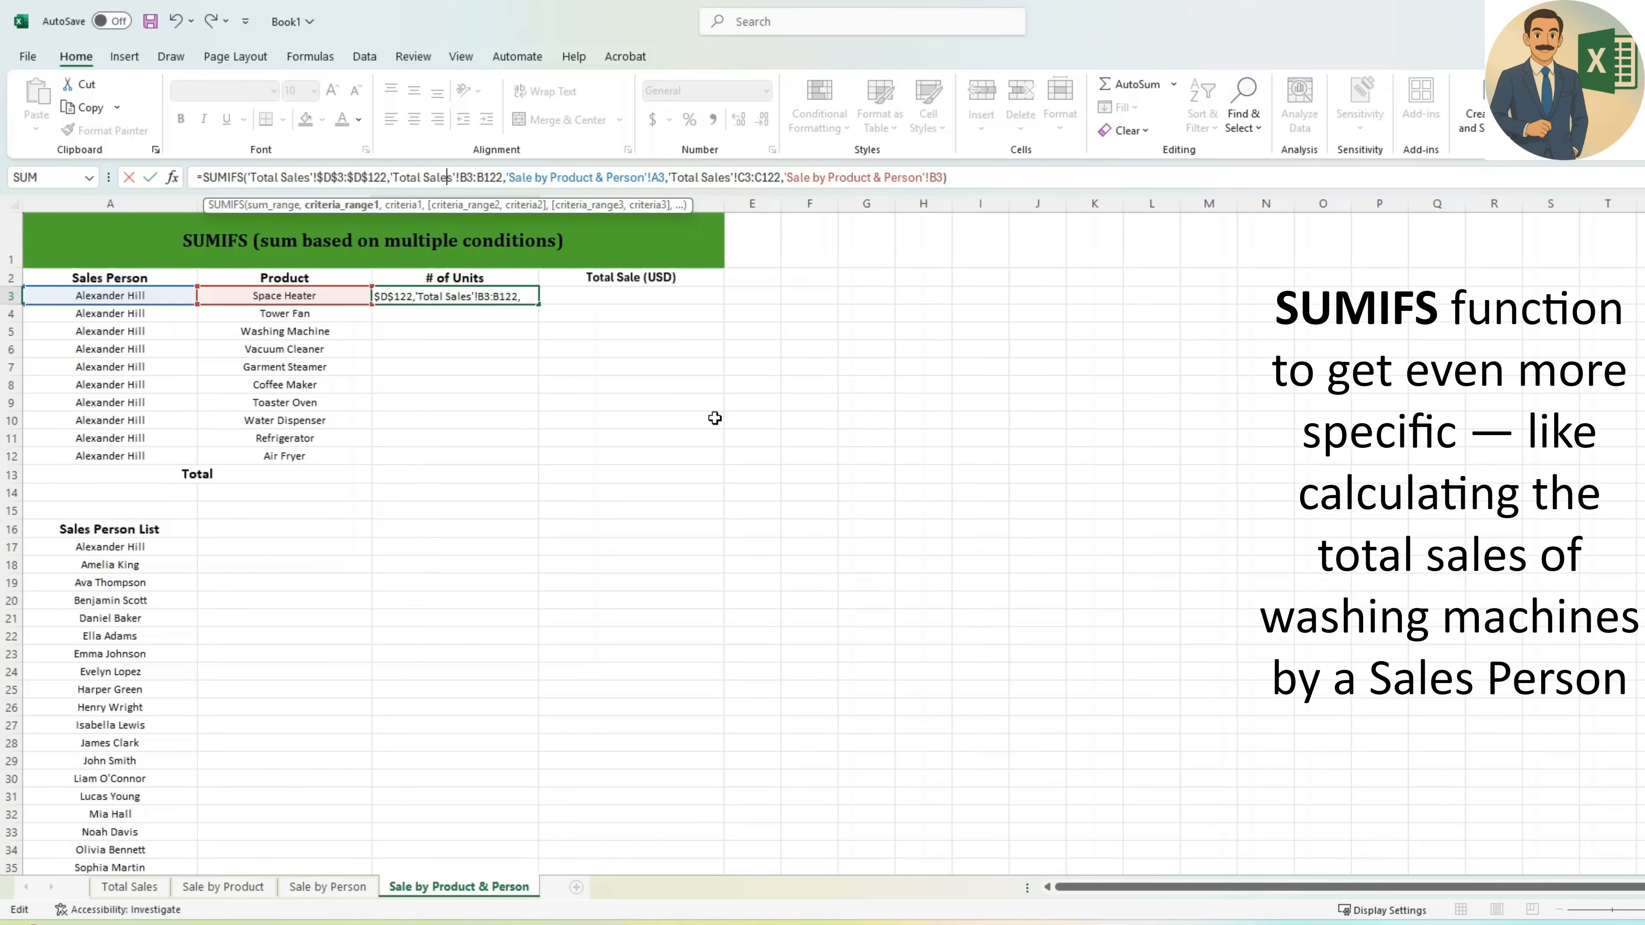
pyautogui.press('F4')
pyautogui.press('Right')
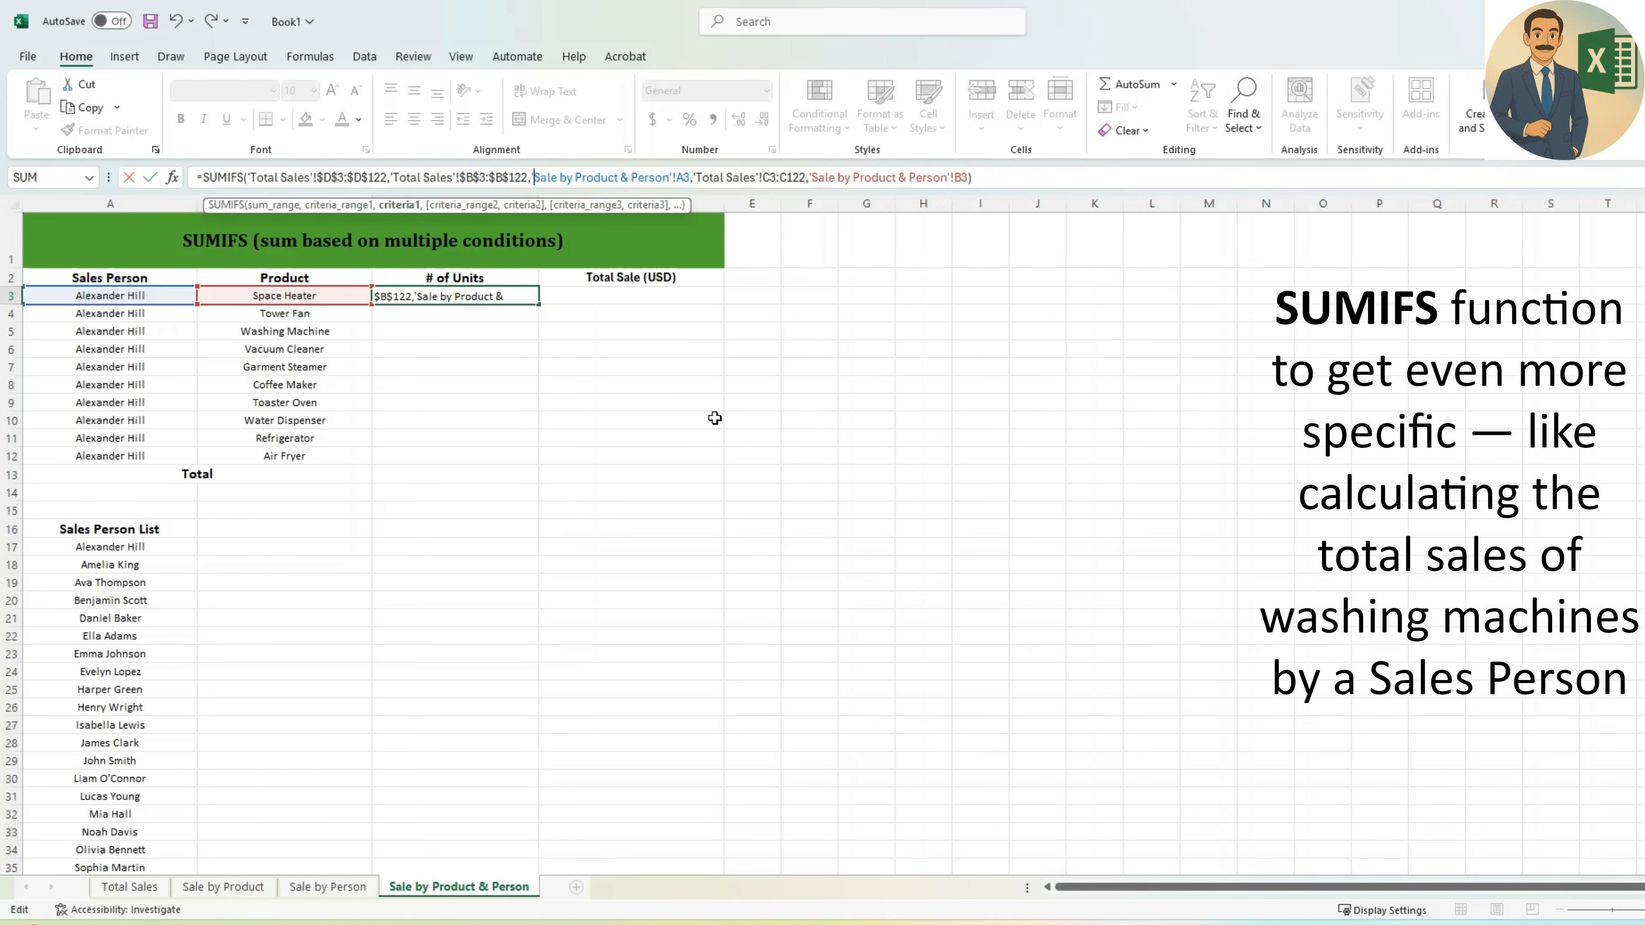
# - Remove the 'Sale by Product & Person'! sheet reference in front of A3, leaving A3 as the first criterion
pyautogui.hotkey('shift', 'Right')
pyautogui.hotkey('shift', 'Right')
pyautogui.hotkey('shift', 'Right')
pyautogui.hotkey('shift', 'Right')
pyautogui.hotkey('shift', 'Right')
pyautogui.hotkey('shift', 'Right')
pyautogui.hotkey('shift', 'Right')
pyautogui.hotkey('shift', 'Right')
pyautogui.hotkey('shift', 'Right')
pyautogui.hotkey('shift', 'Right')
pyautogui.hotkey('shift', 'Right')
pyautogui.hotkey('shift', 'Right')
pyautogui.hotkey('shift', 'Right')
pyautogui.hotkey('shift', 'Right')
pyautogui.hotkey('shift', 'Right')
pyautogui.hotkey('shift', 'Right')
pyautogui.hotkey('shift', 'Right')
pyautogui.hotkey('shift', 'Right')
pyautogui.hotkey('shift', 'Right')
pyautogui.hotkey('shift', 'Right')
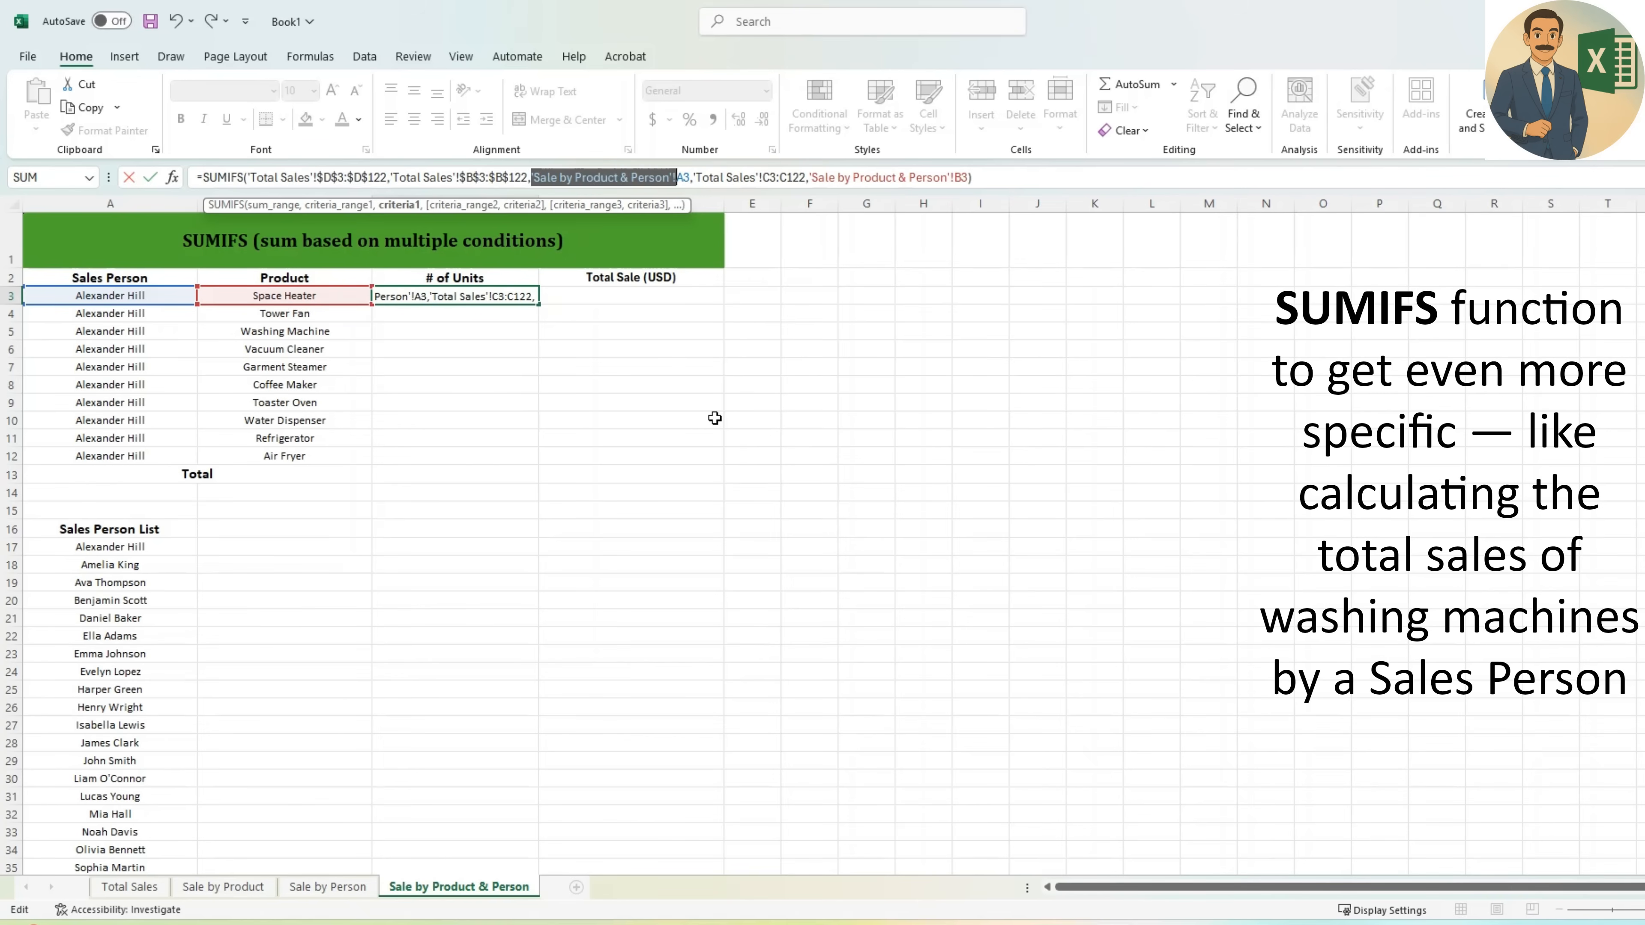
pyautogui.press('Delete')
# - Lock the second criteria range as $C$3:$C$122
pyautogui.press('Right')
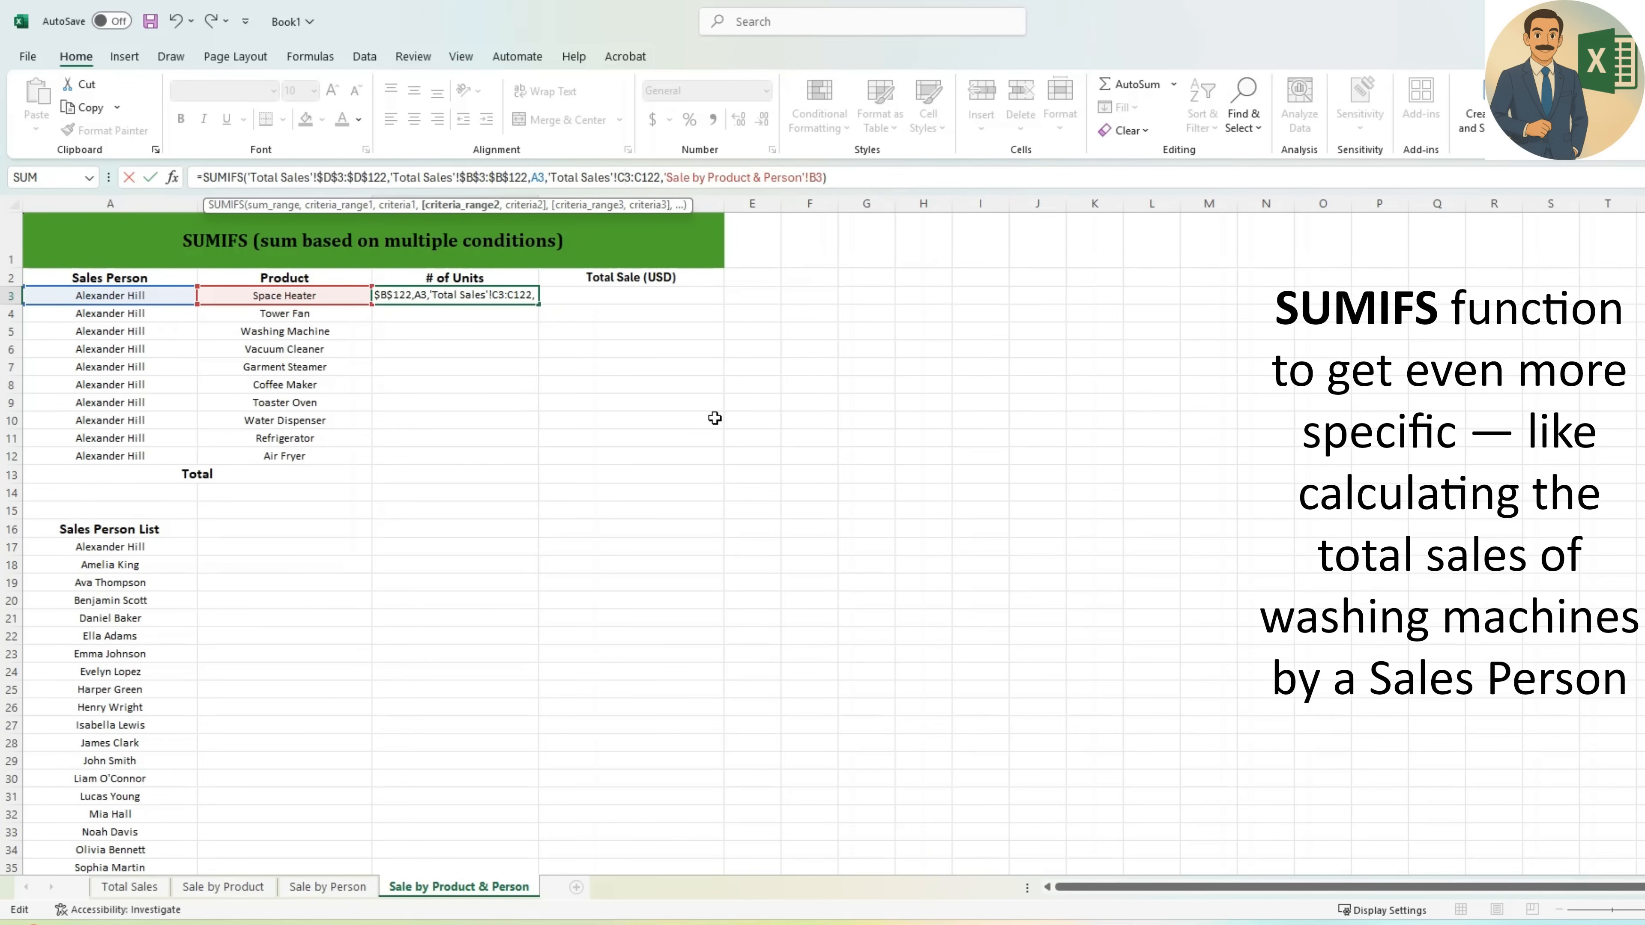
pyautogui.press('F4')
pyautogui.press('Right')
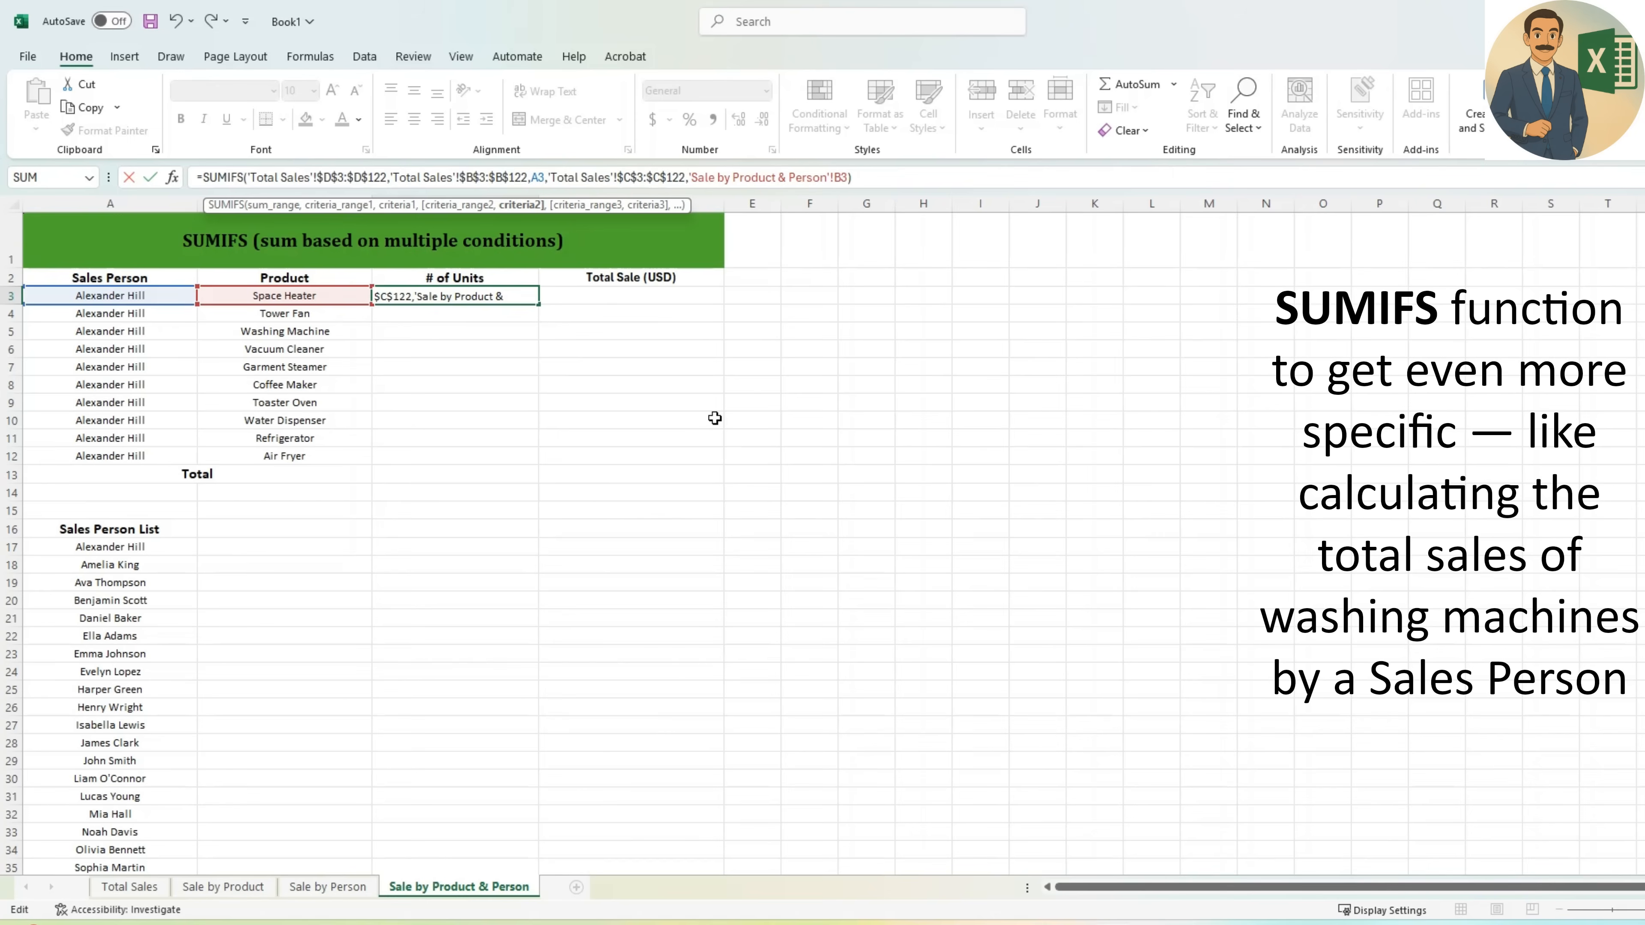
# - Reduce the second criterion to plain B3 without the sheet reference and commit C3's formula
pyautogui.hotkey('shift', 'Right')
pyautogui.hotkey('shift', 'Right')
pyautogui.hotkey('shift', 'Right')
pyautogui.hotkey('shift', 'Right')
pyautogui.hotkey('shift', 'Right')
pyautogui.hotkey('shift', 'Right')
pyautogui.hotkey('shift', 'Right')
pyautogui.hotkey('shift', 'Right')
pyautogui.hotkey('shift', 'Right')
pyautogui.hotkey('shift', 'Right')
pyautogui.hotkey('shift', 'Right')
pyautogui.hotkey('shift', 'Right')
pyautogui.hotkey('shift', 'Right')
pyautogui.hotkey('shift', 'Right')
pyautogui.hotkey('shift', 'Right')
pyautogui.hotkey('shift', 'Right')
pyautogui.hotkey('shift', 'Right')
pyautogui.hotkey('shift', 'Right')
pyautogui.hotkey('shift', 'Right')
pyautogui.hotkey('shift', 'Right')
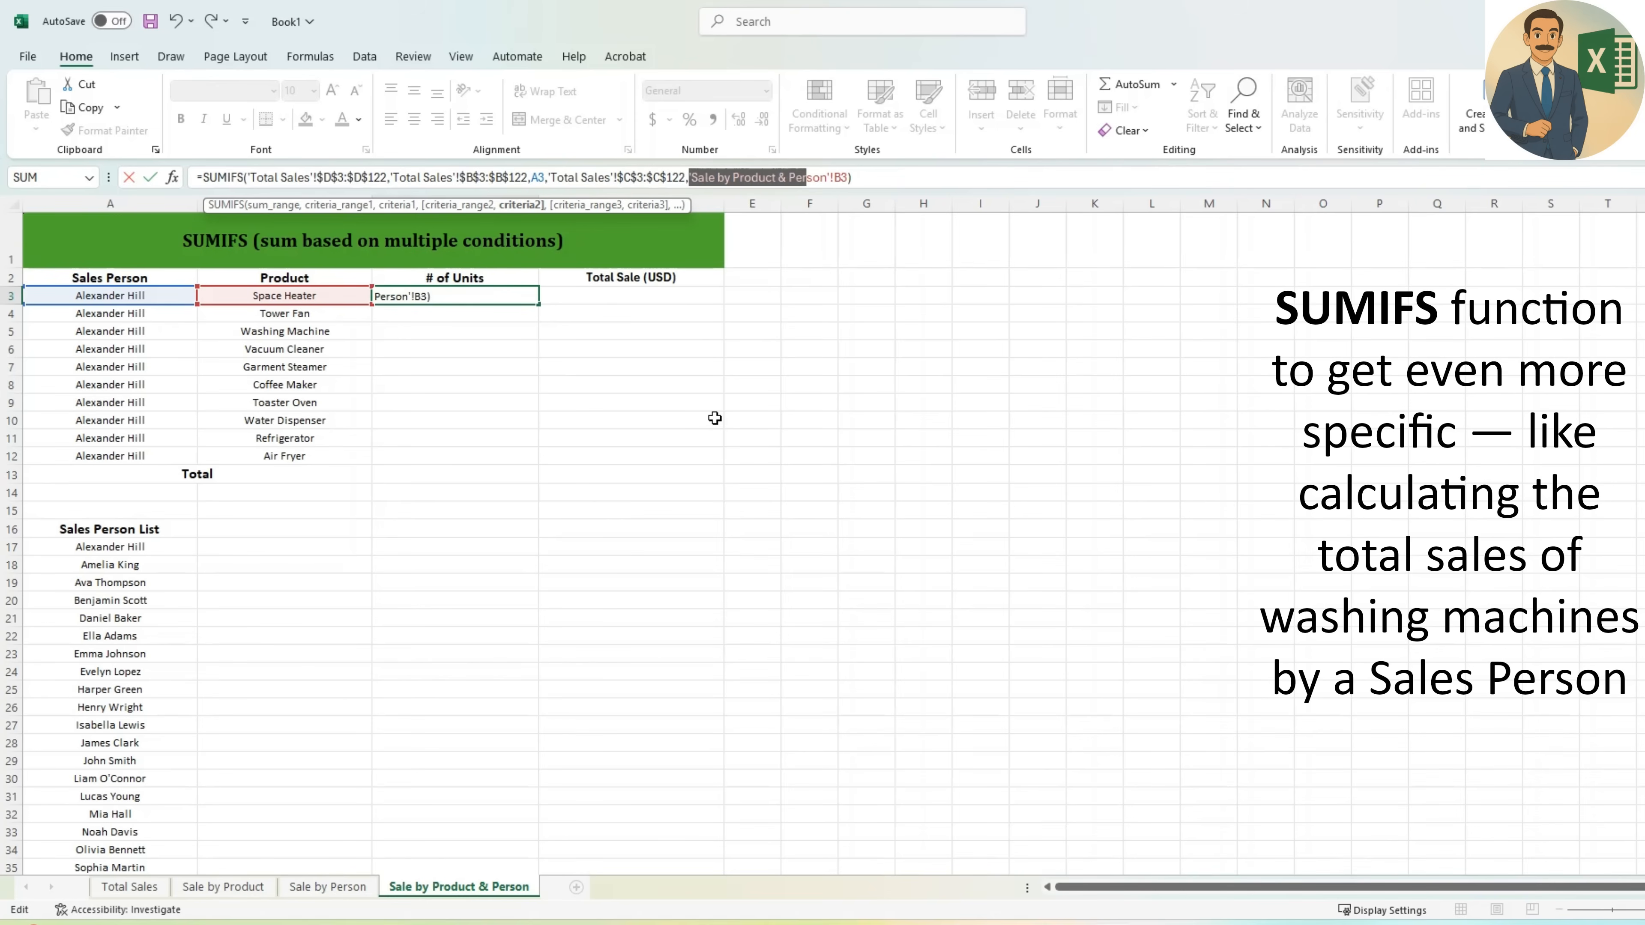
pyautogui.press('Delete')
pyautogui.press('Delete')
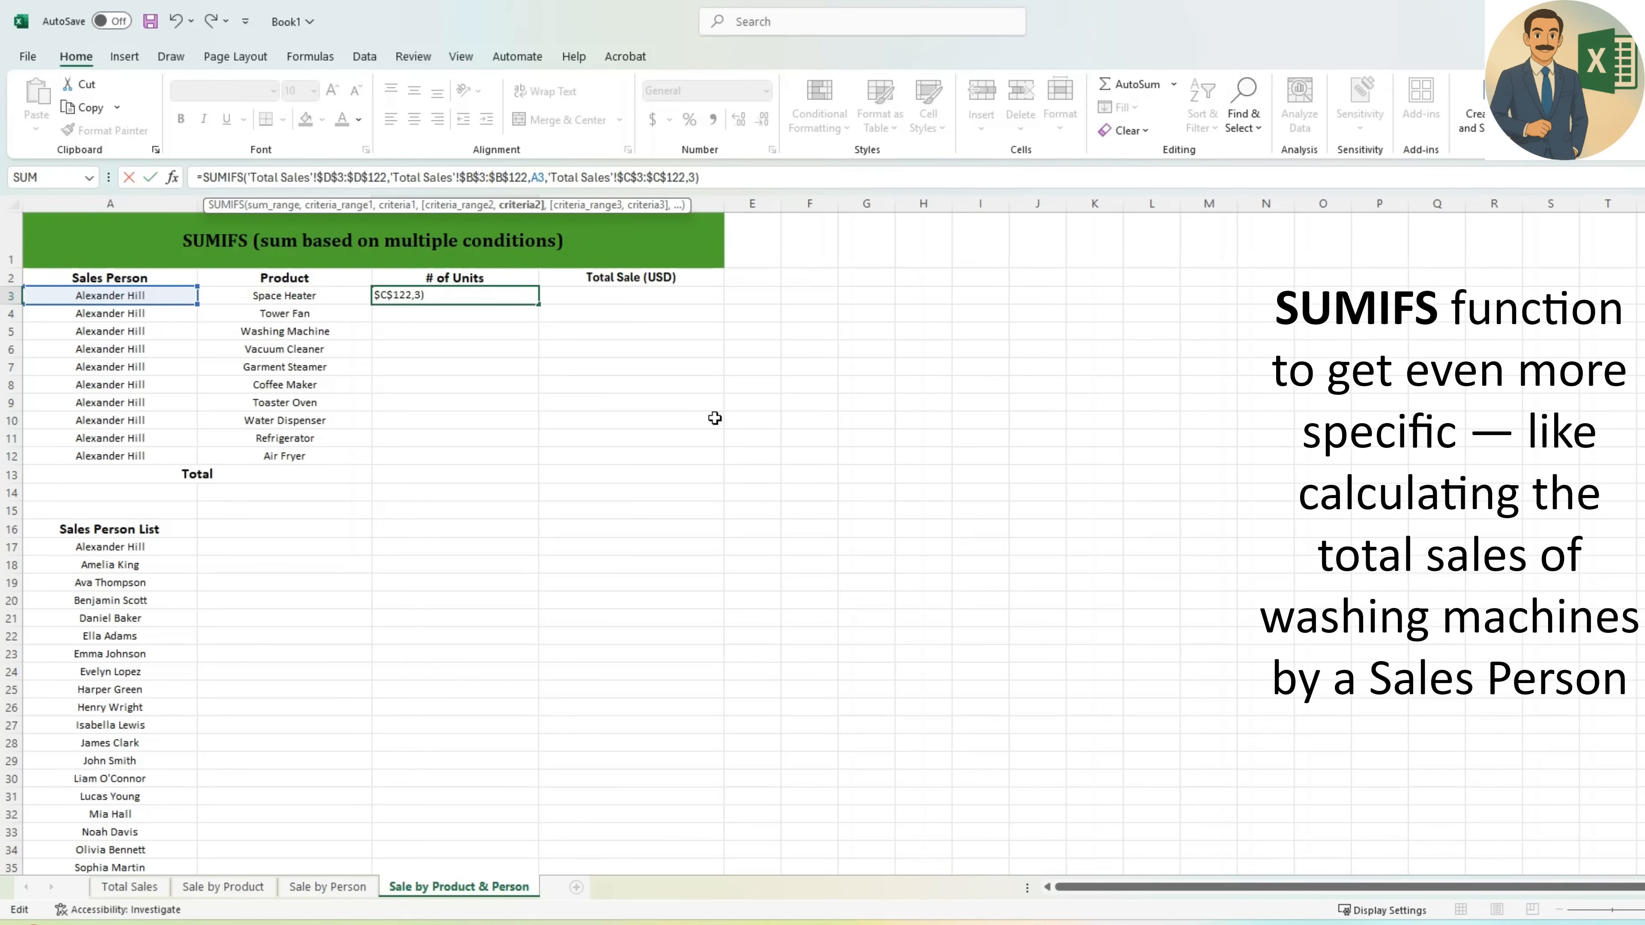
pyautogui.write('B')
pyautogui.hotkey('ctrl', 'Return')
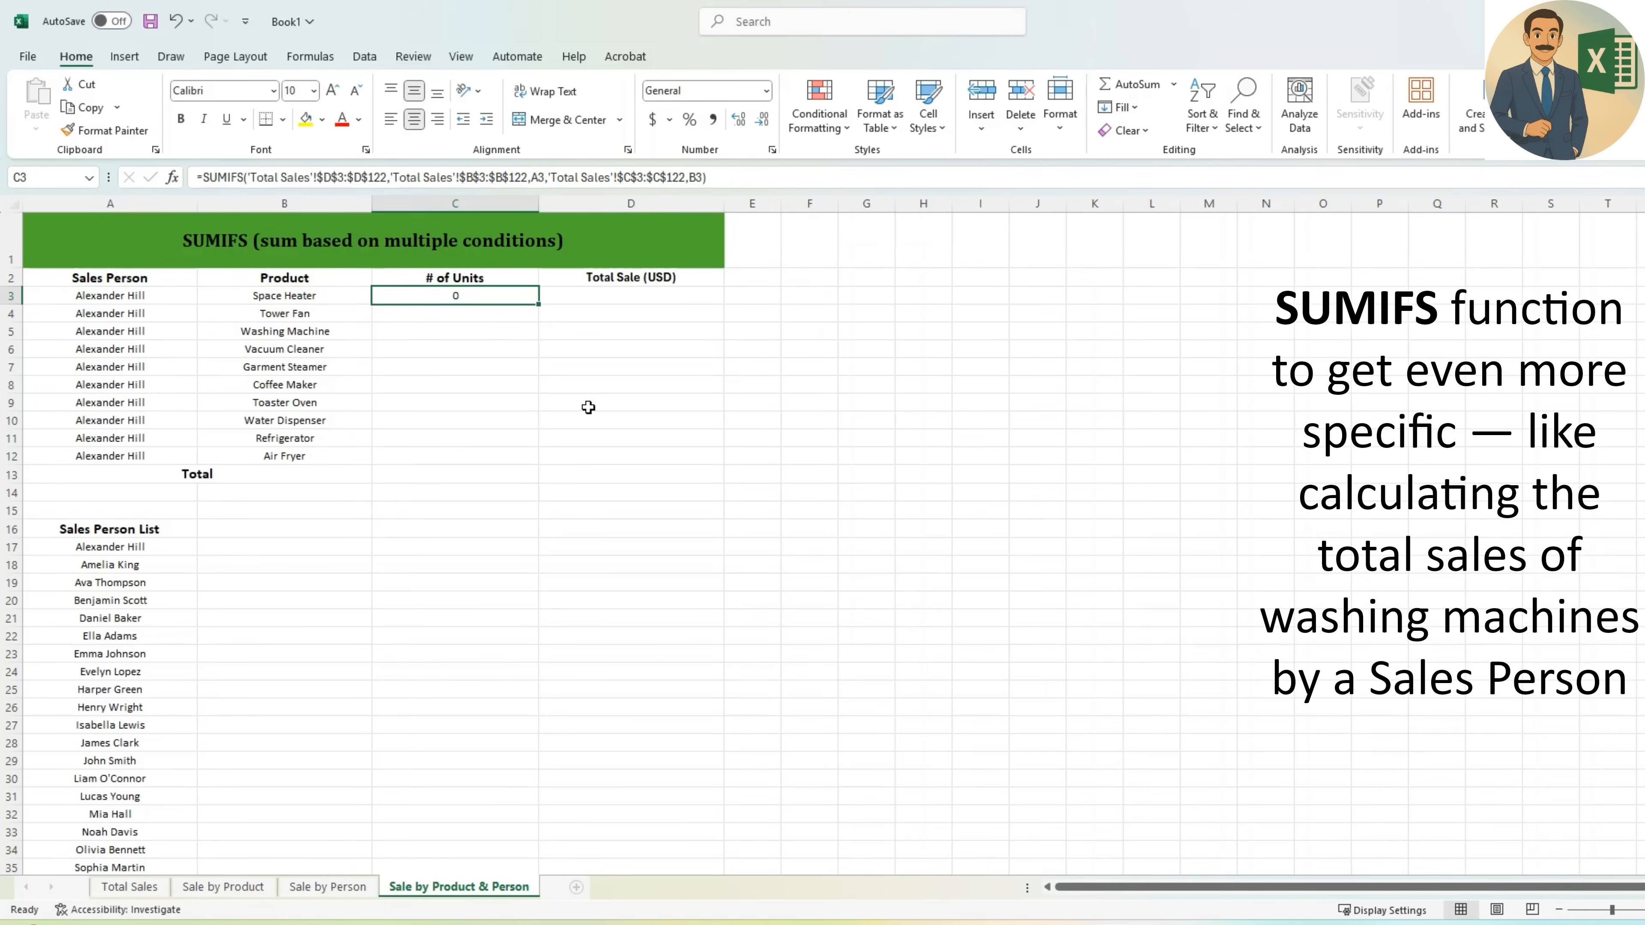
# - Copy C3's SUMIFS formula down to C4:C12
pyautogui.hotkey('ctrl', 'c')
pyautogui.moveTo(488, 313); pyautogui.dragTo(485, 449)
pyautogui.hotkey('ctrl', 'v')
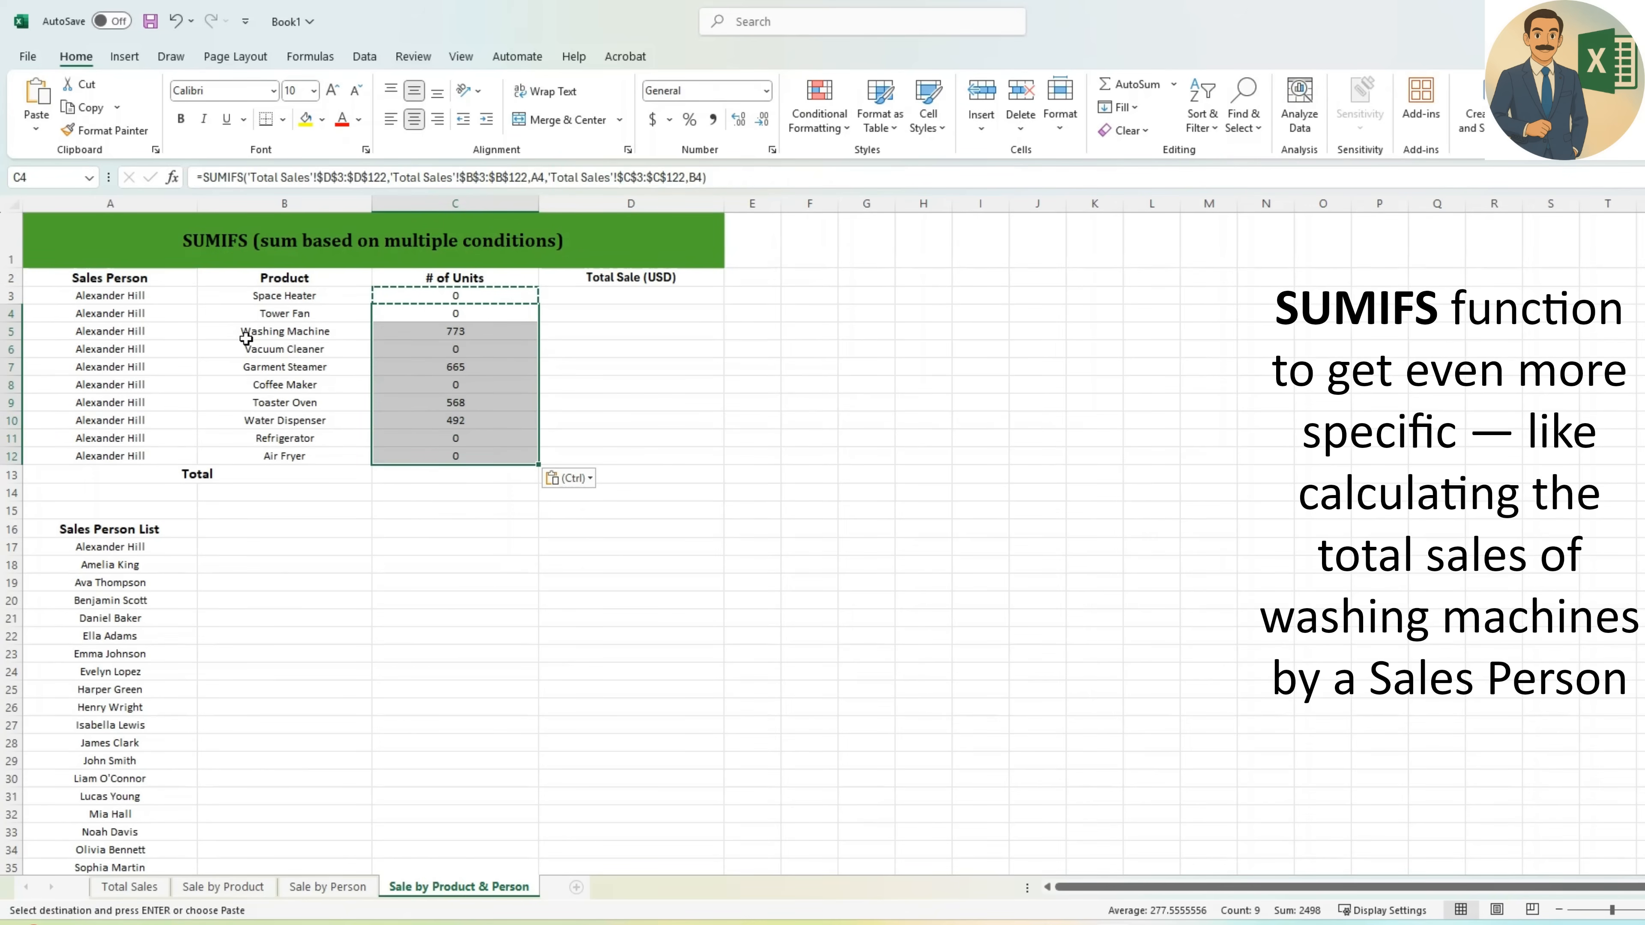
# - Check the # of Units results for Washing Machine and Garment Steamer against their sales person and product
pyautogui.click(157, 337)
pyautogui.press('Right')
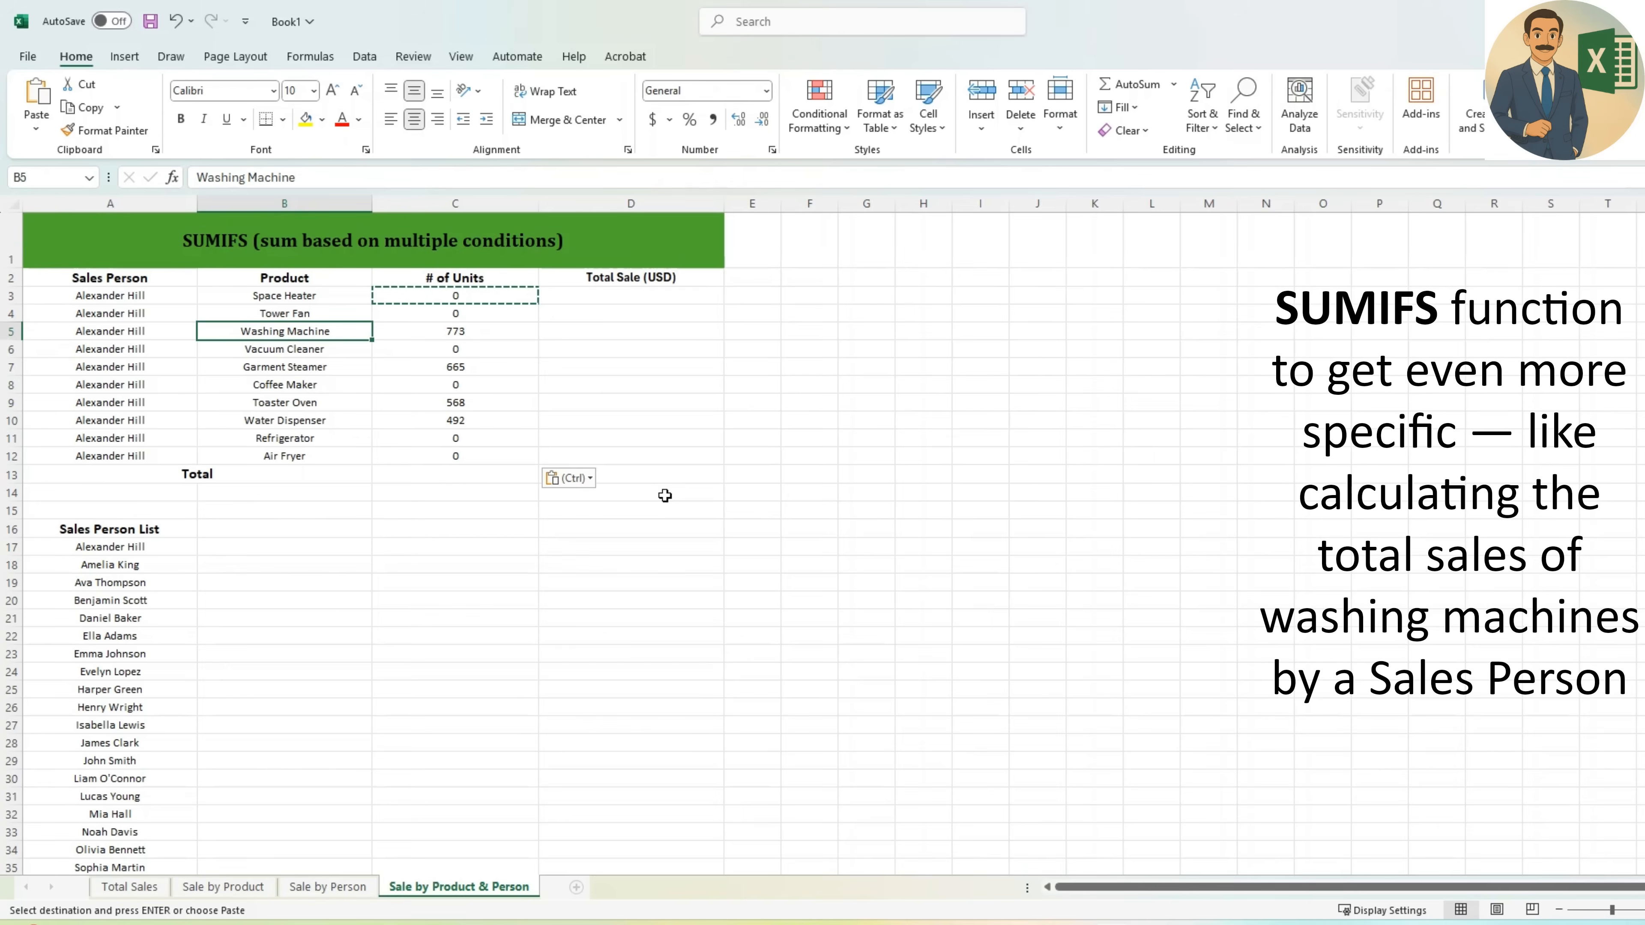
pyautogui.press('Right')
pyautogui.press('Left')
pyautogui.press('Down')
pyautogui.press('Down')
pyautogui.press('Right')
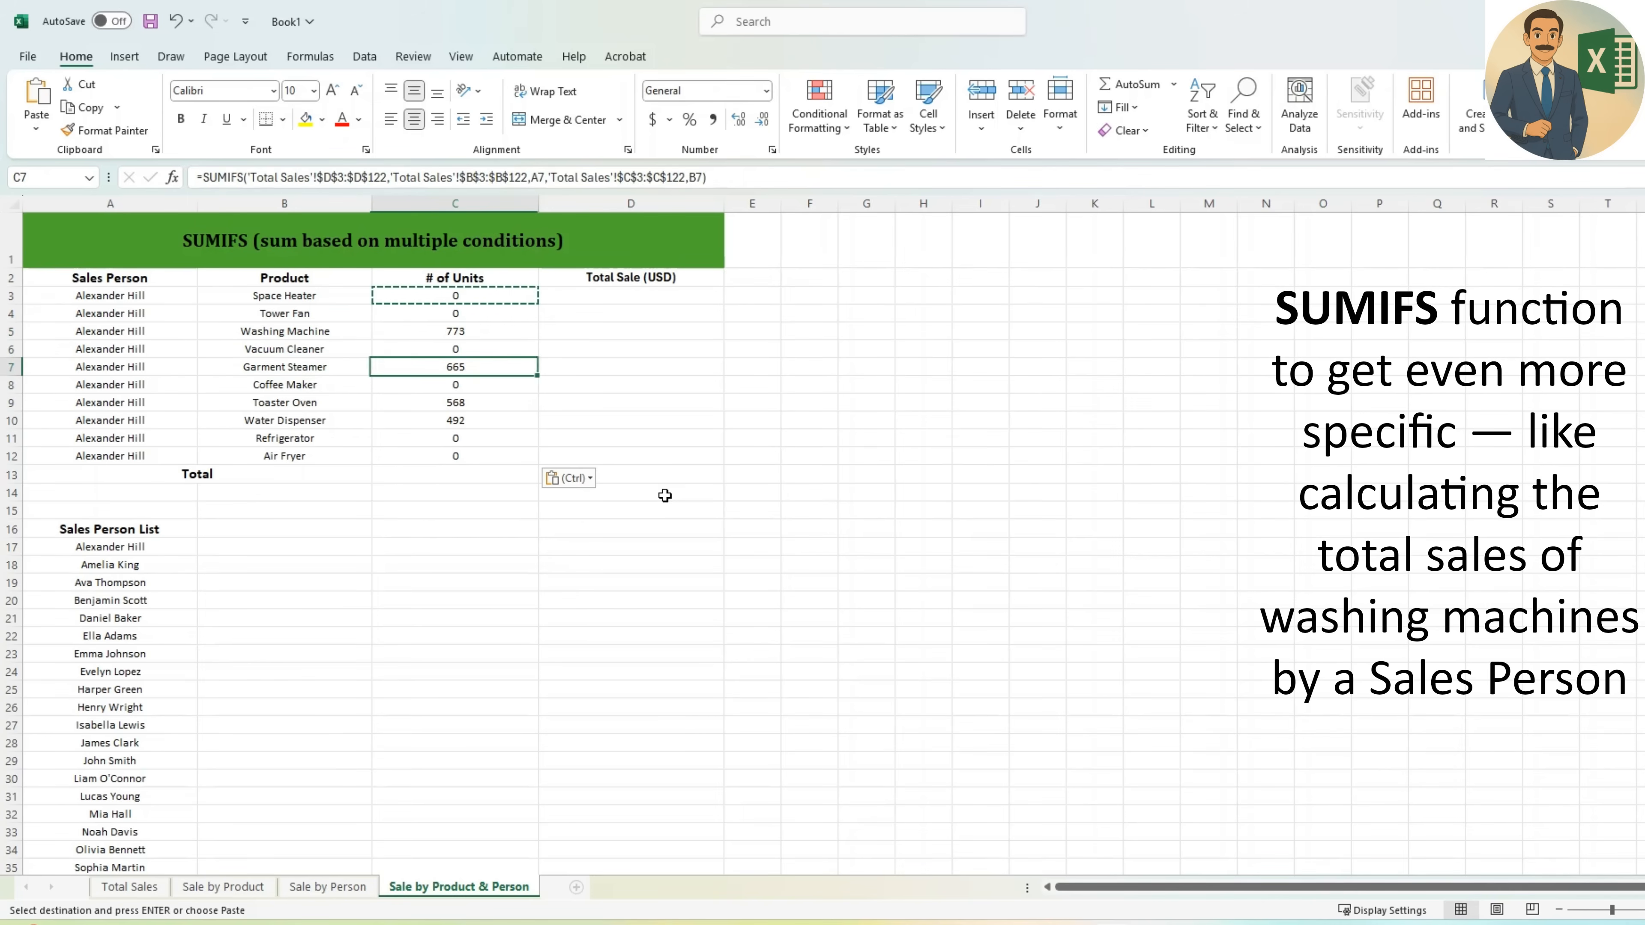
# - Total the # of Units column in C13 with =SUM(C3:C12)
pyautogui.press('Down')
pyautogui.press('Down')
pyautogui.press('Down')
pyautogui.press('Down')
pyautogui.press('Down')
pyautogui.press('Down')
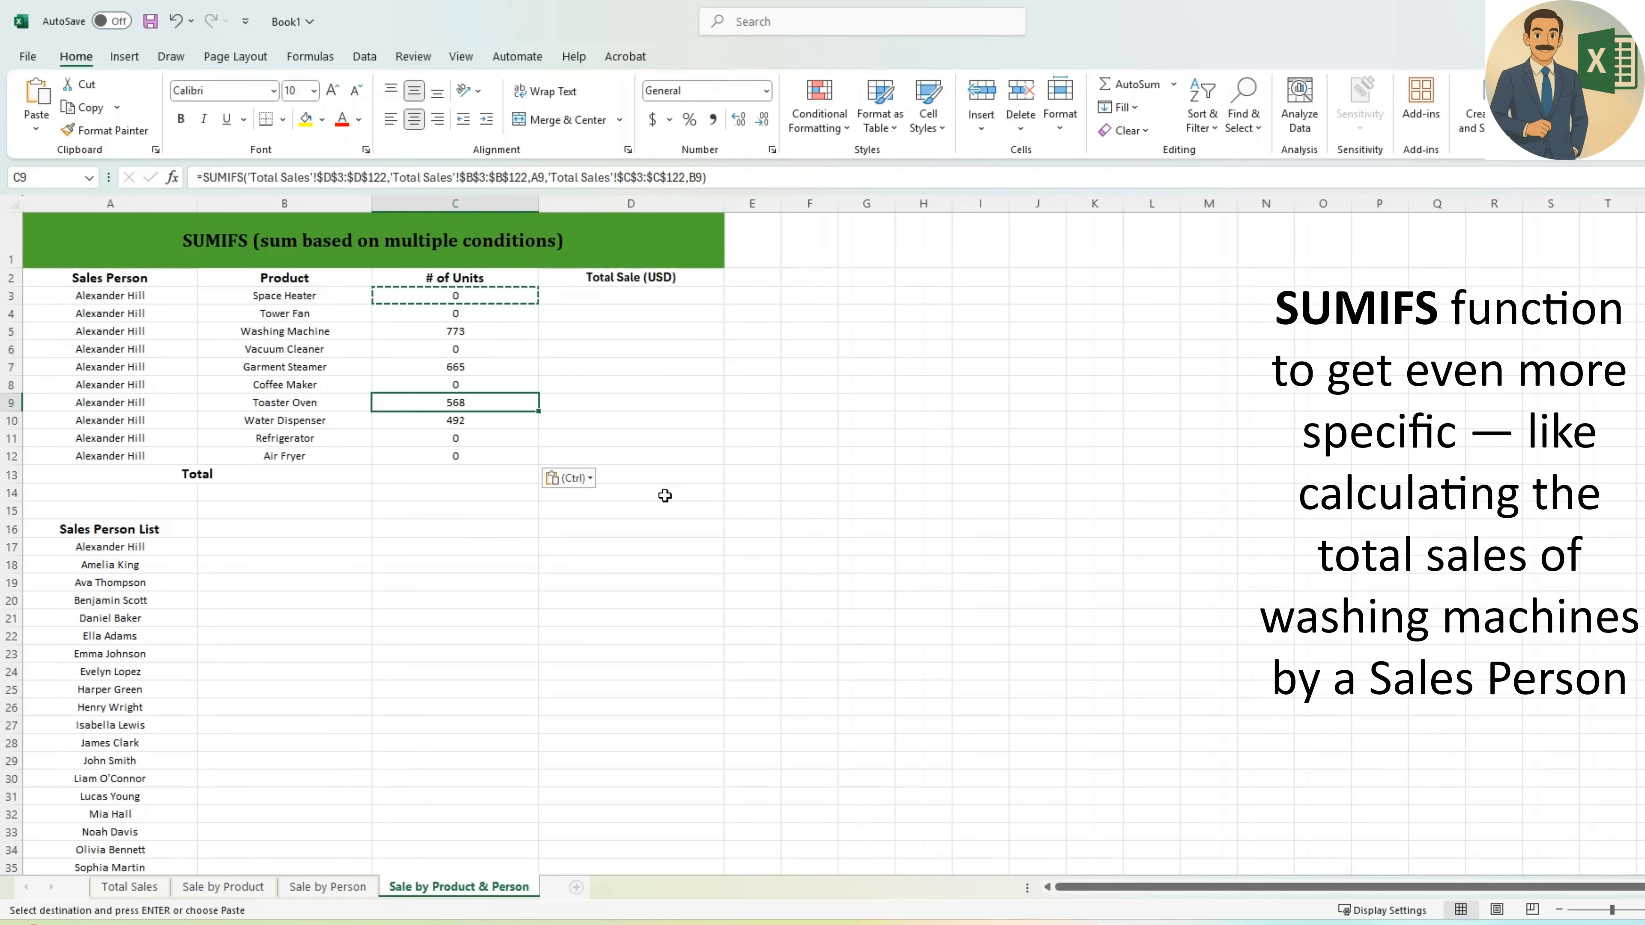
pyautogui.hotkey('alt', '=')
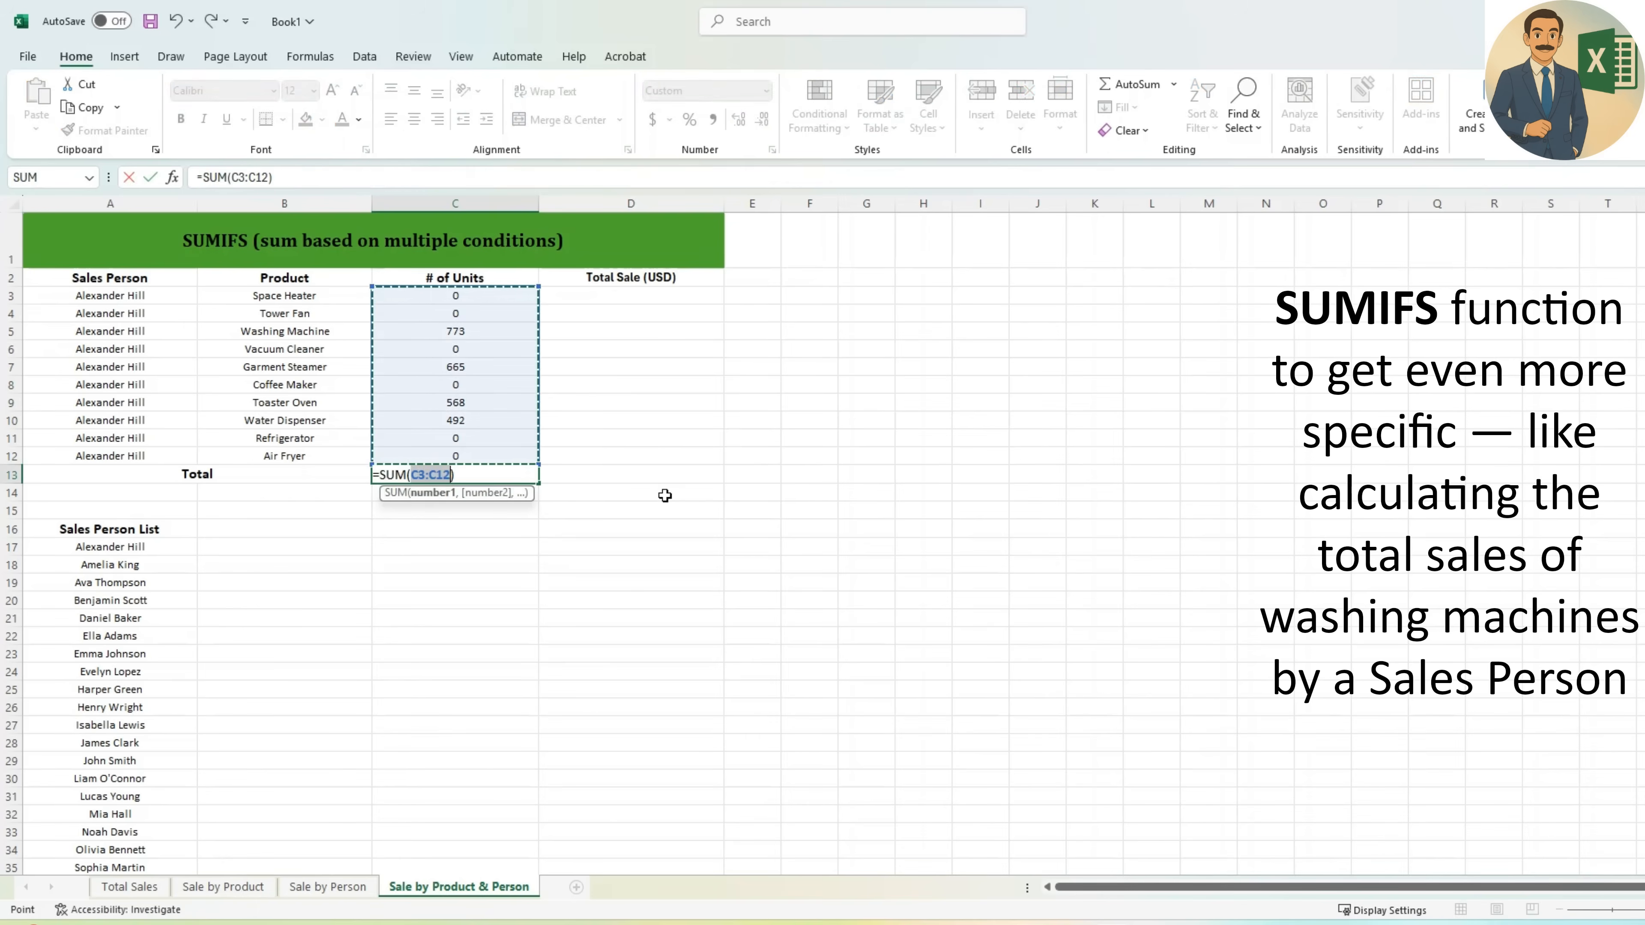
pyautogui.hotkey('alt', '=')
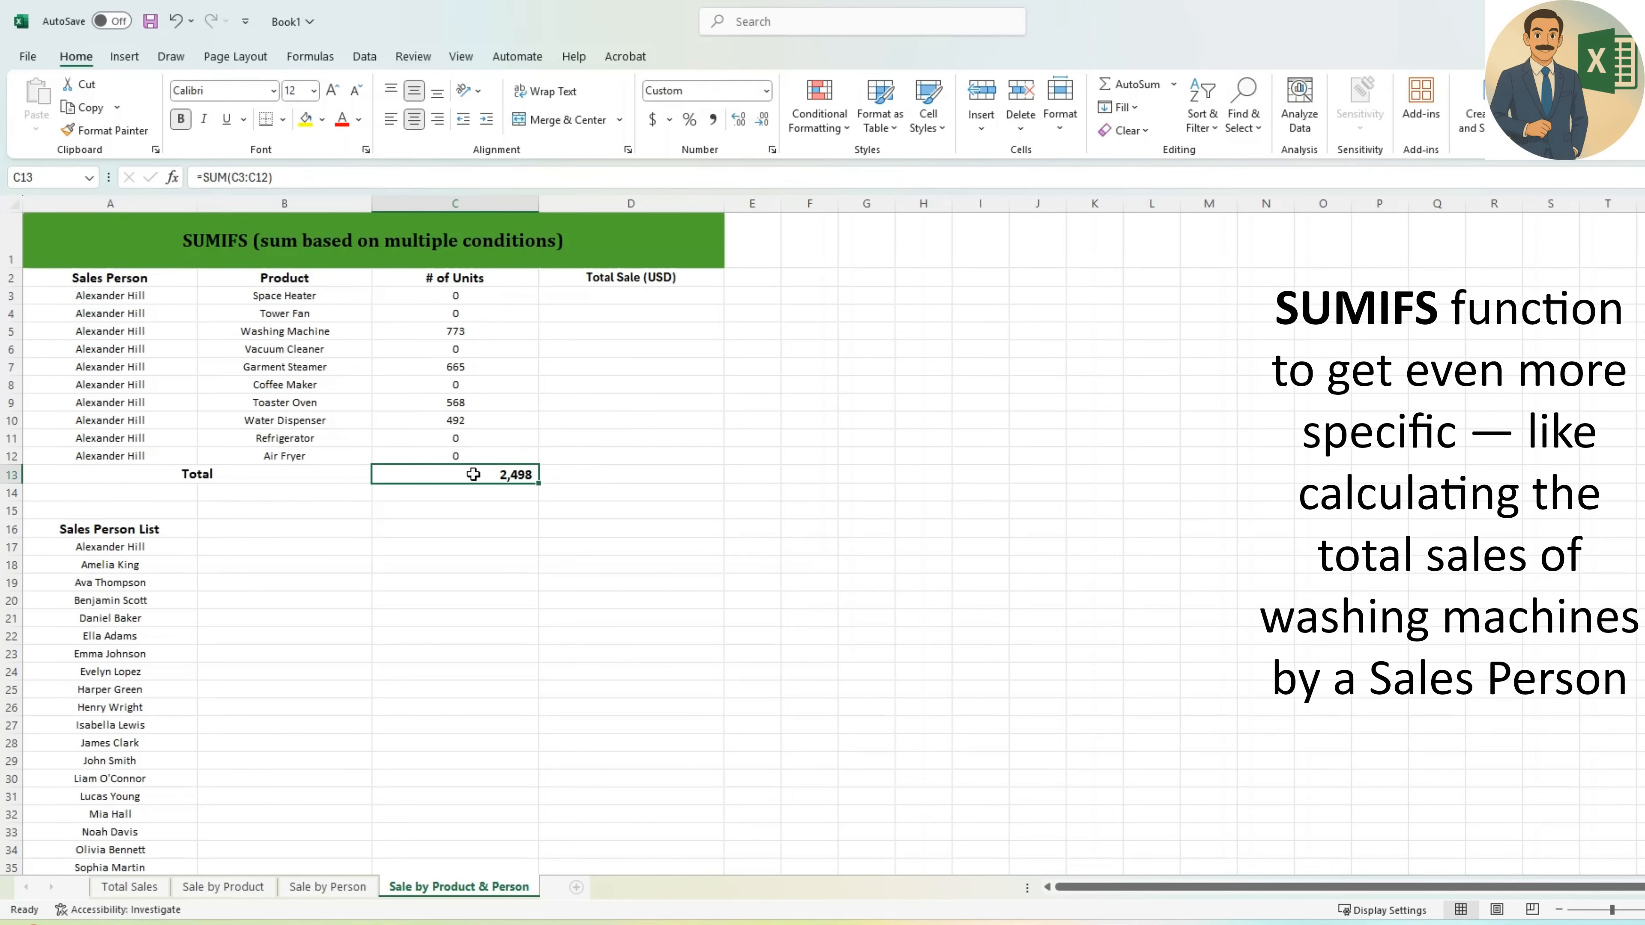
# - Start a SUMIFS formula in D3 with 'Total Sales'!F3:F122 as the sum range
pyautogui.moveTo(307, 296); pyautogui.dragTo(317, 456)
pyautogui.click(696, 348)
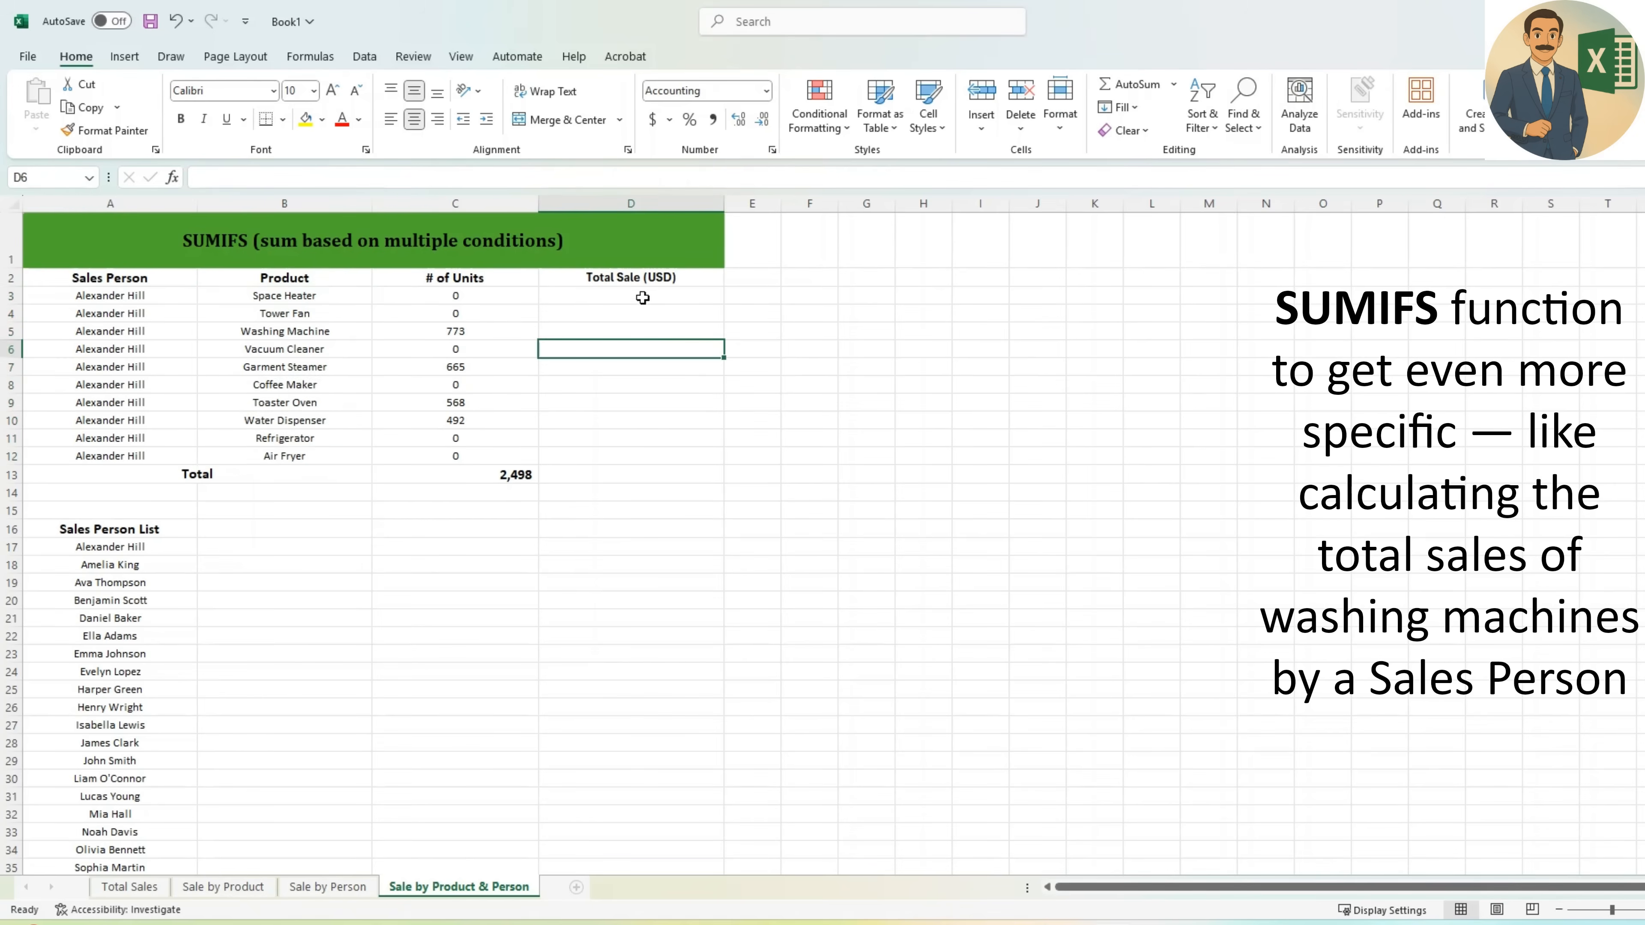
pyautogui.click(643, 296)
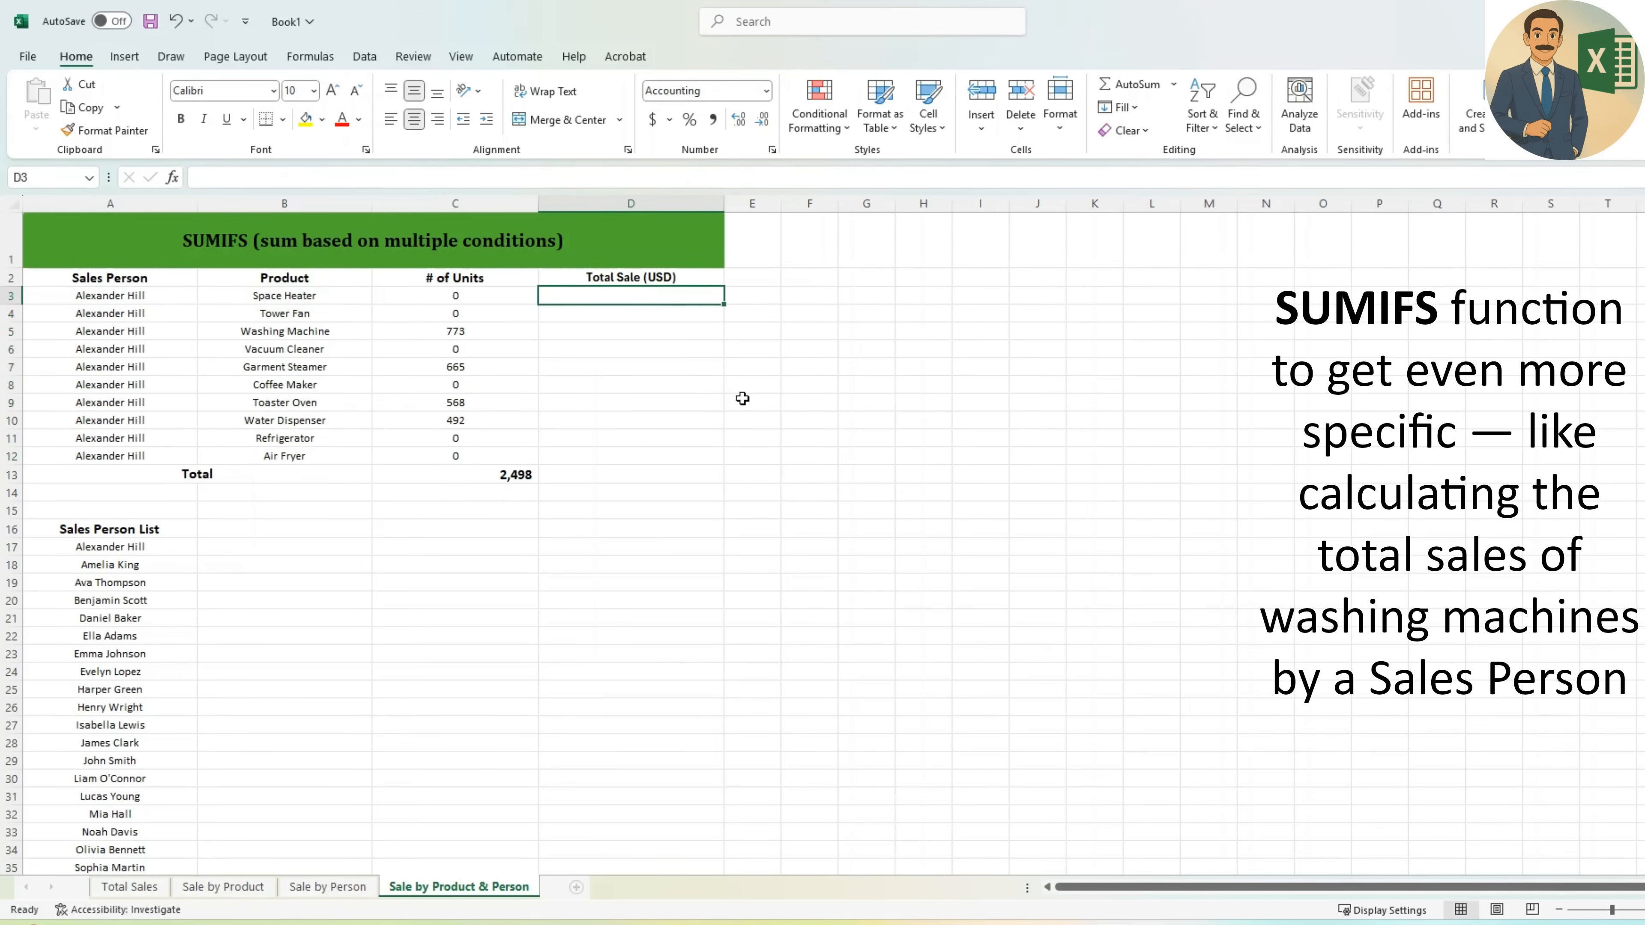
pyautogui.write('=')
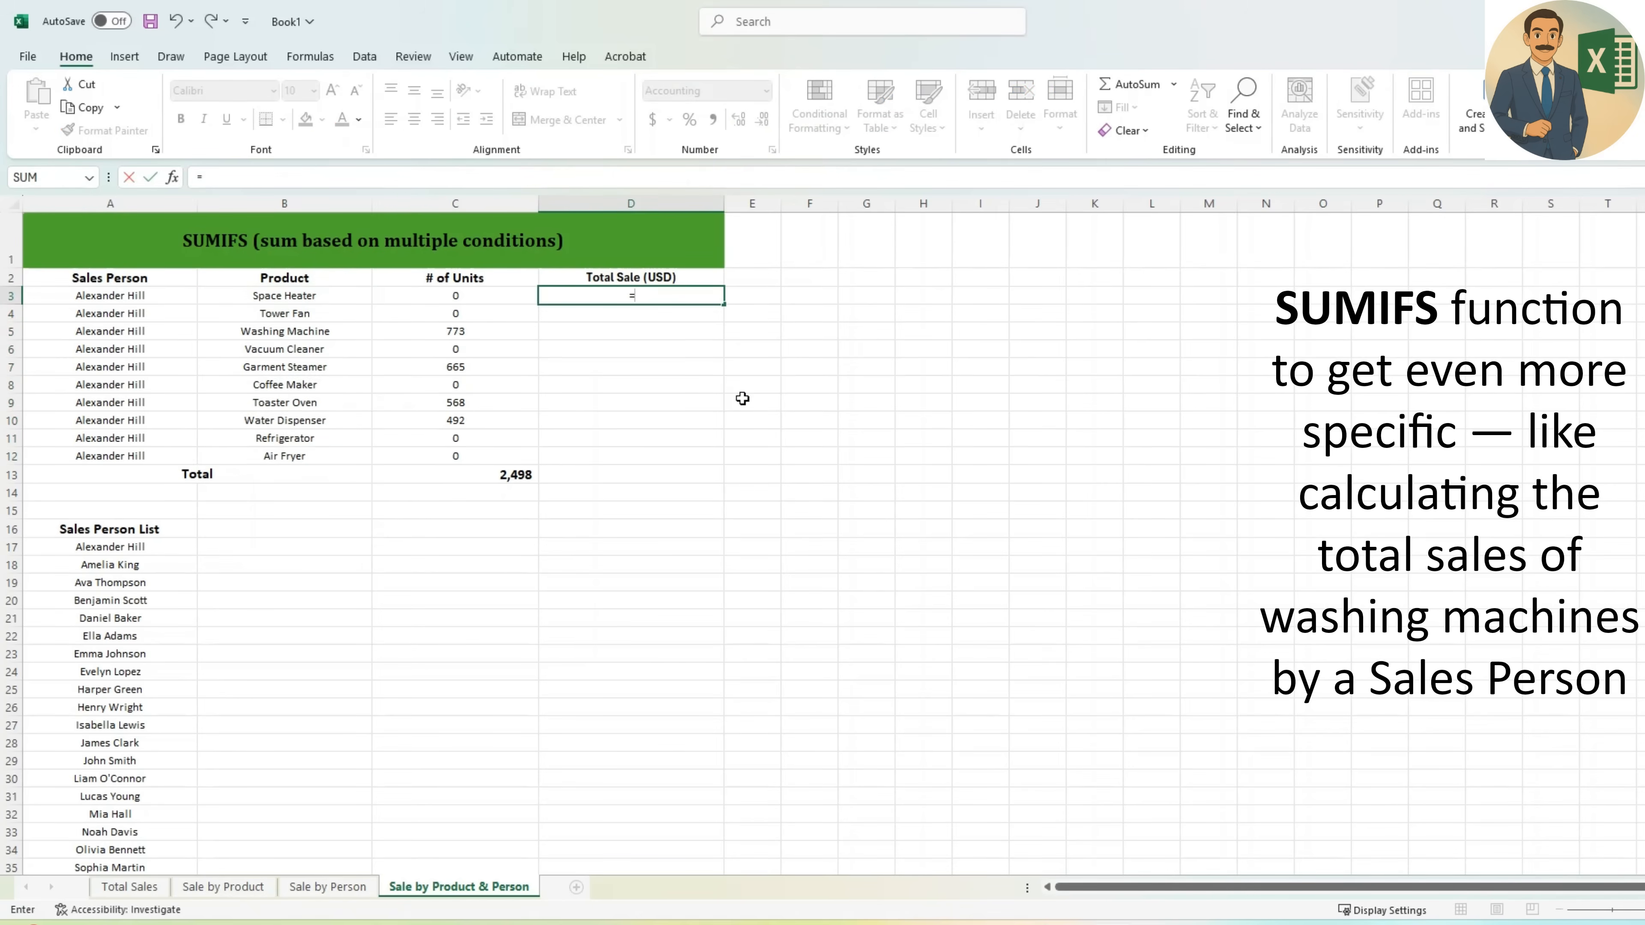
pyautogui.write('SUMIFS(')
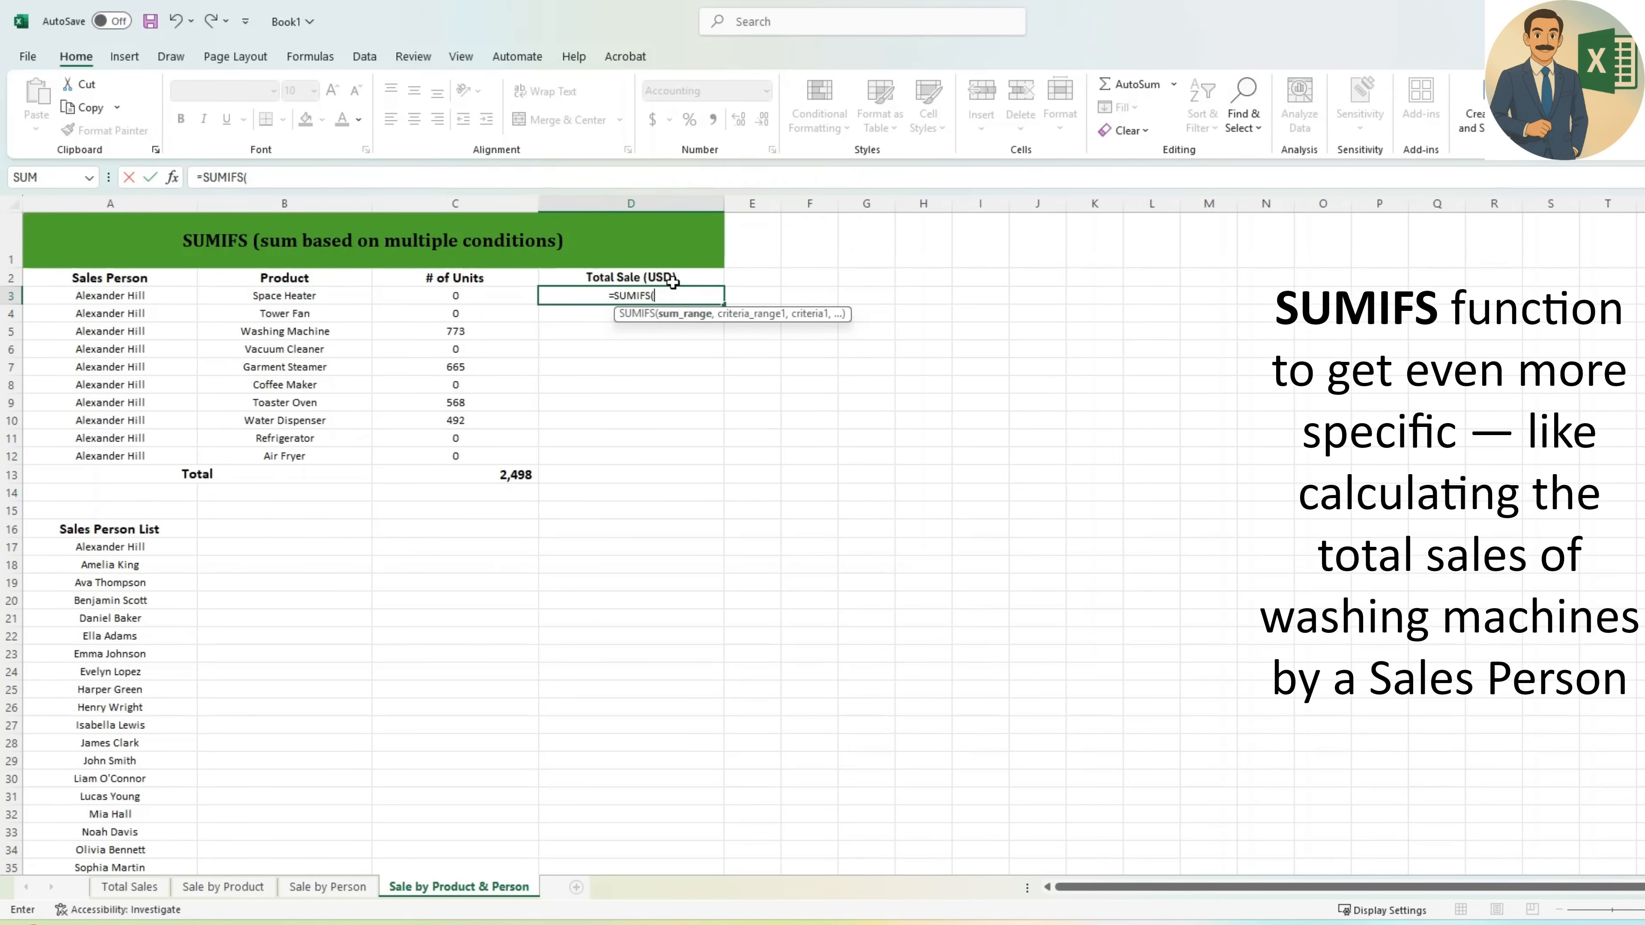
pyautogui.click(130, 886)
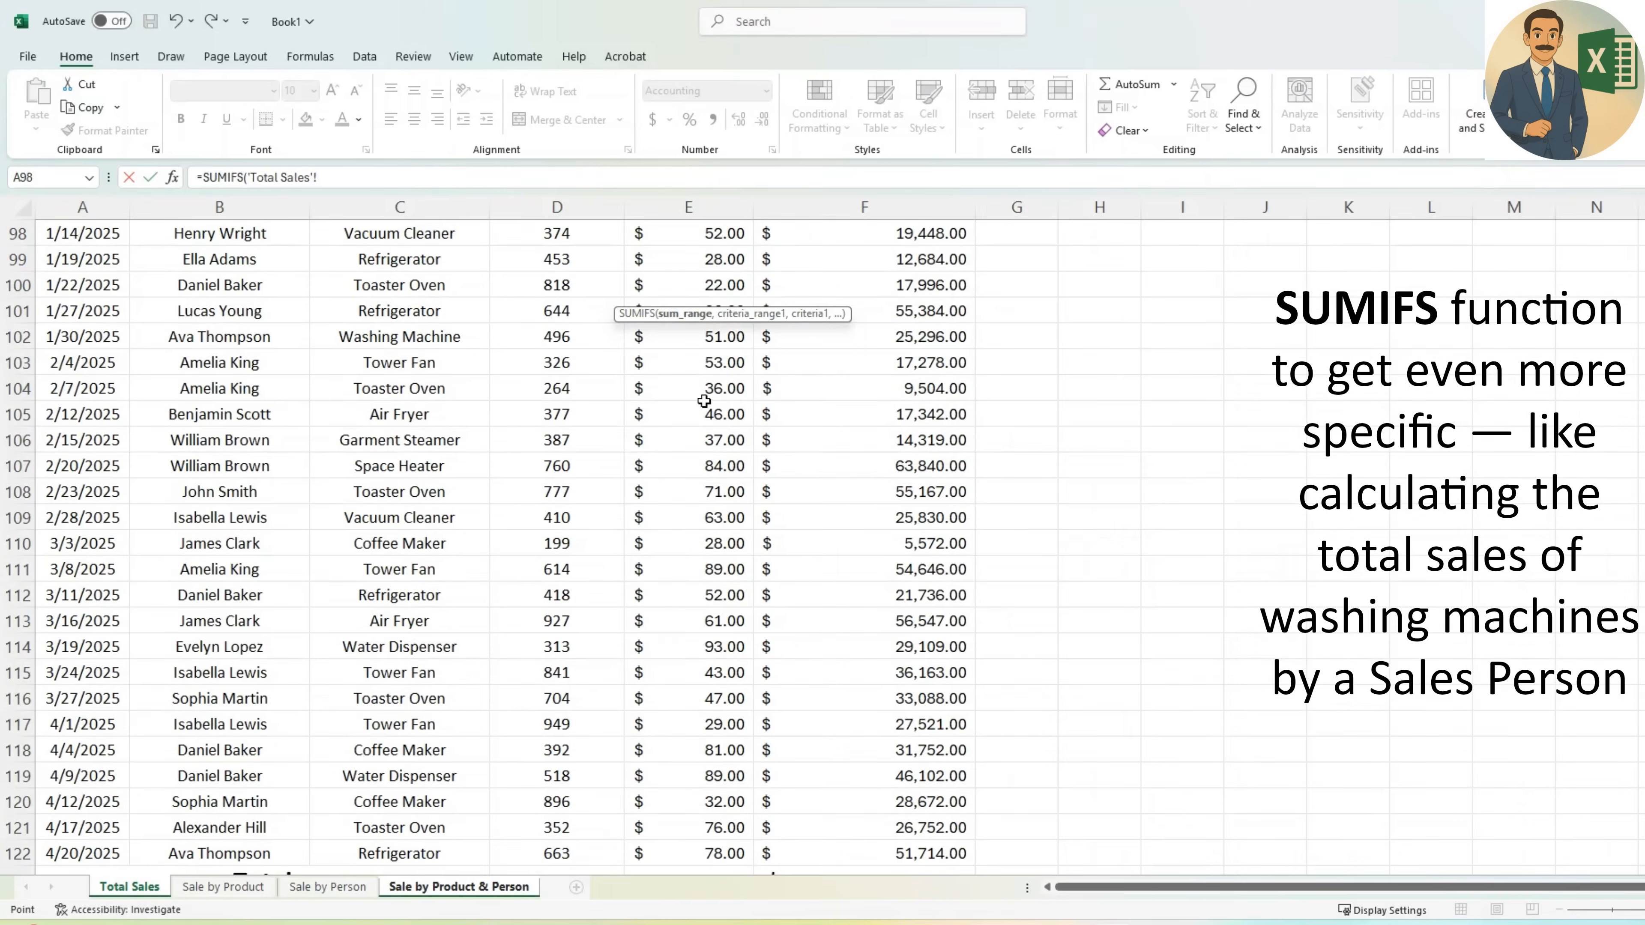
pyautogui.scroll(13, 884, 369)
pyautogui.scroll(19, 885, 369)
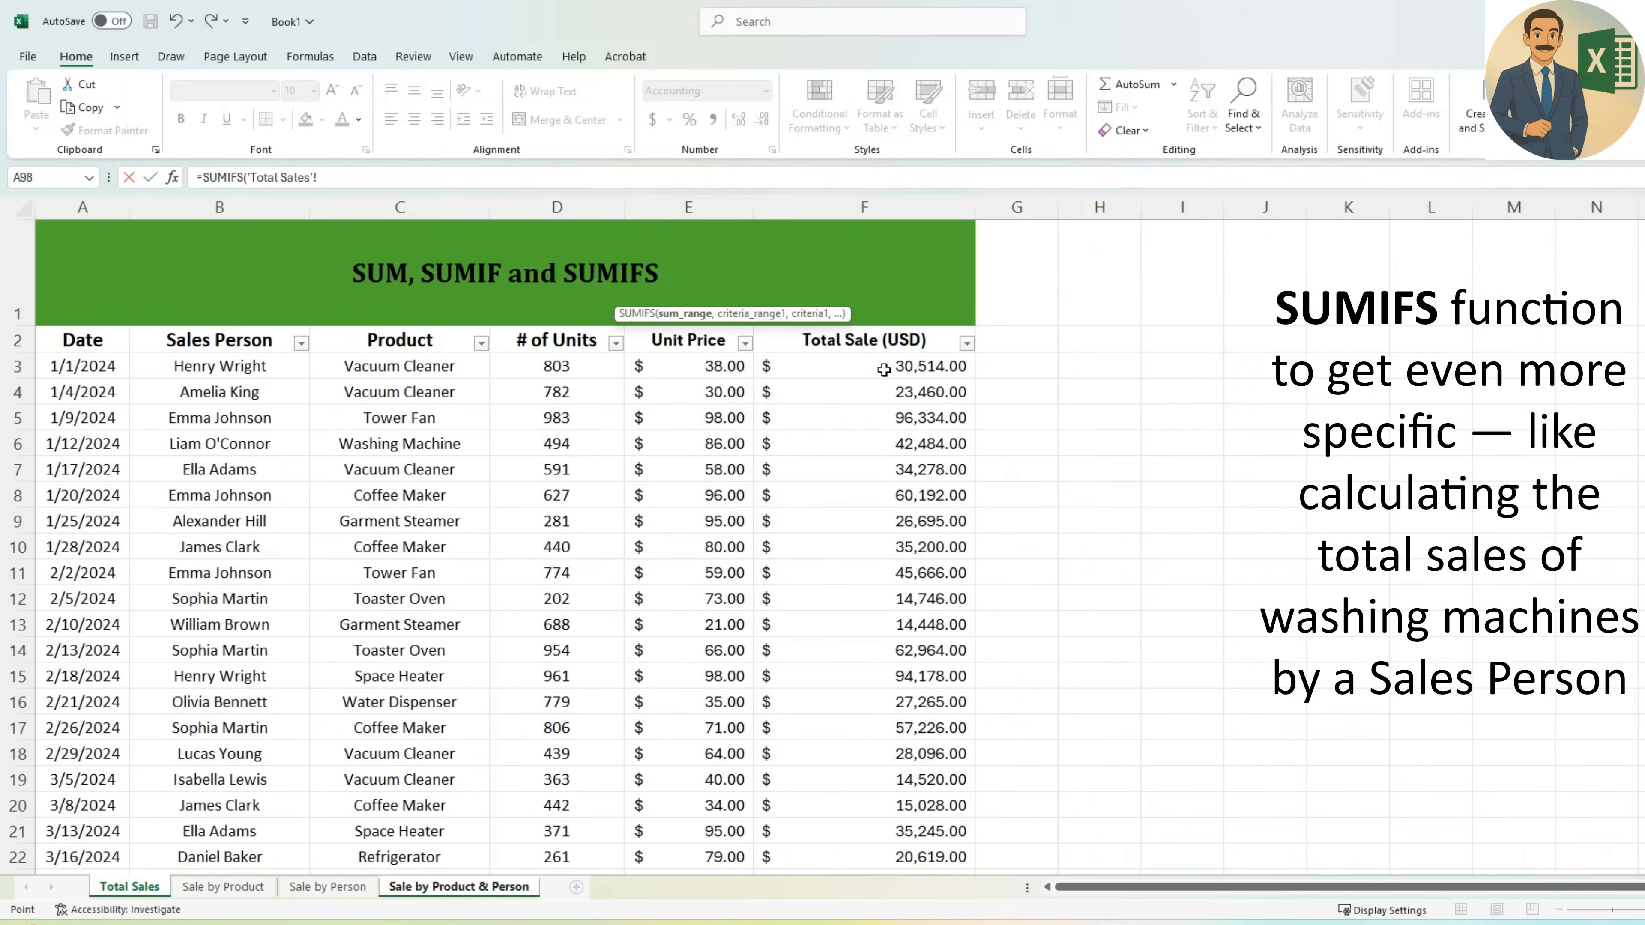
pyautogui.click(882, 364)
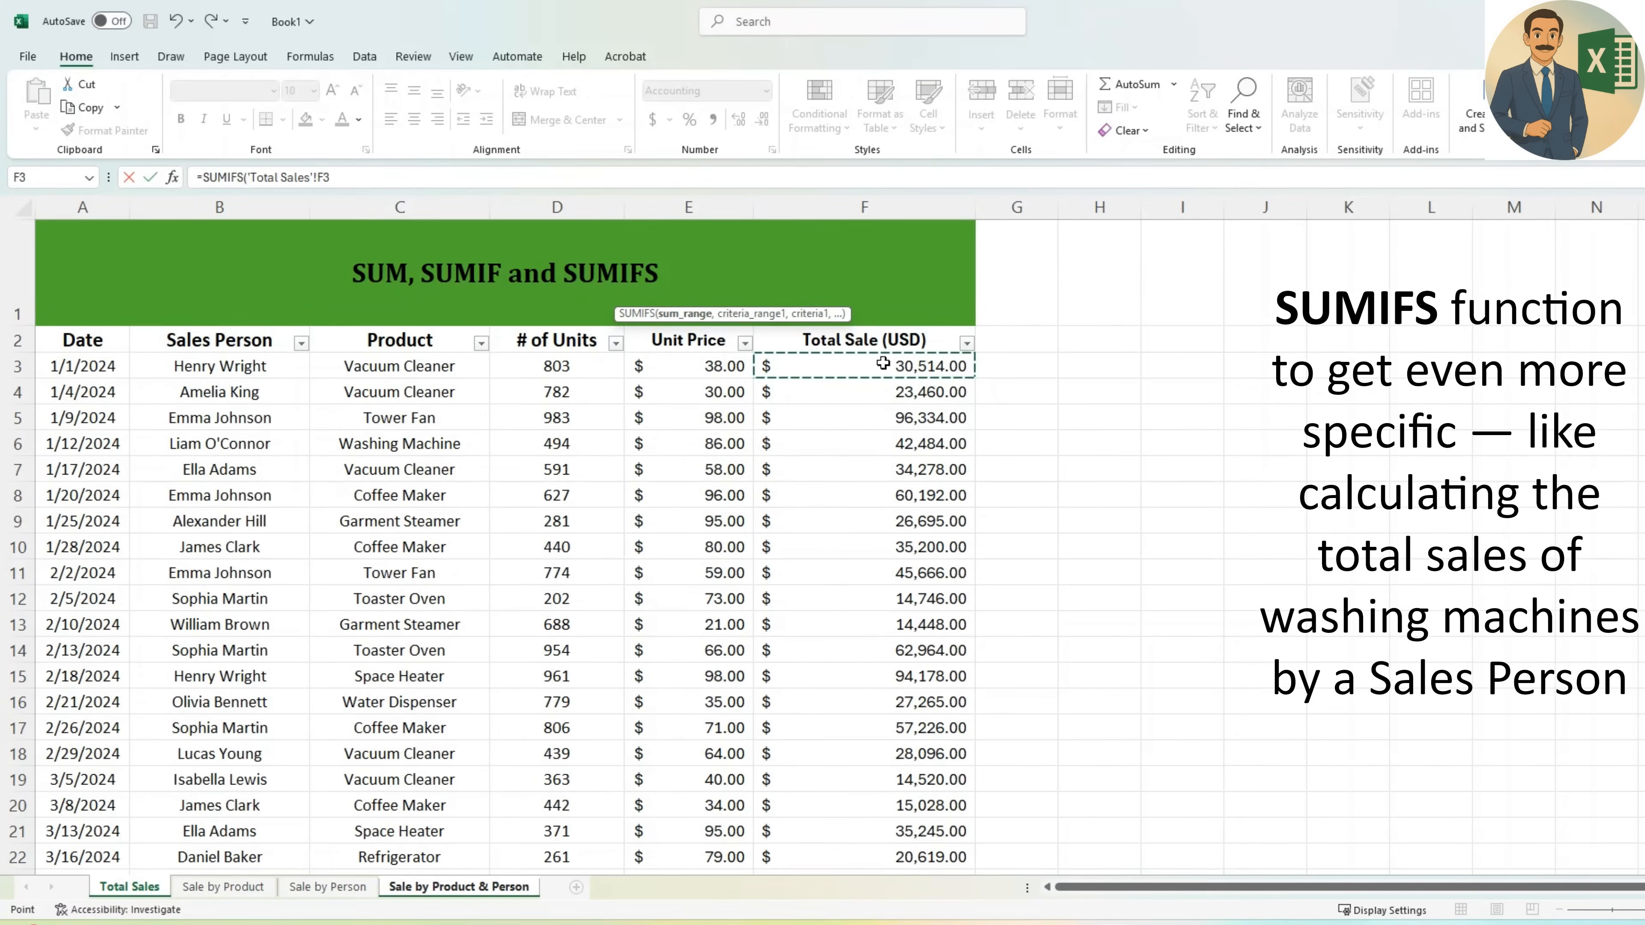
pyautogui.hotkey('ctrl', 'shift', 'Down')
pyautogui.hotkey('shift', 'Up')
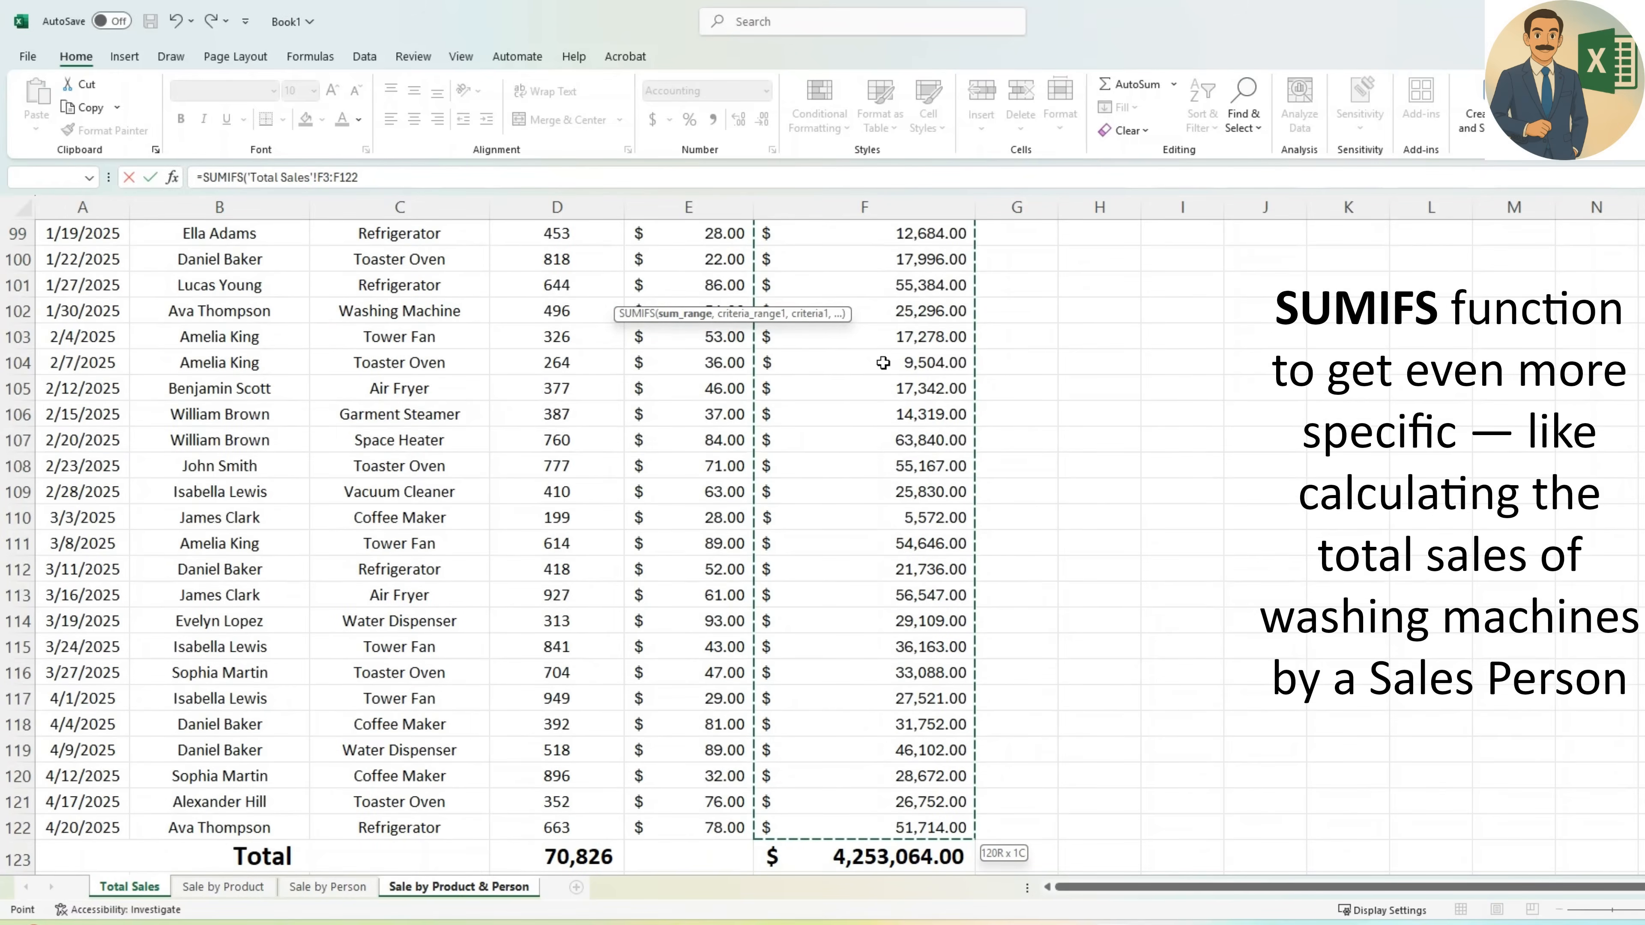
# - Add 'Total Sales'!B3:B122 as the first criteria range and A3 of the Sale by Product & Person sheet as its criterion
pyautogui.write(',')
pyautogui.click(234, 827)
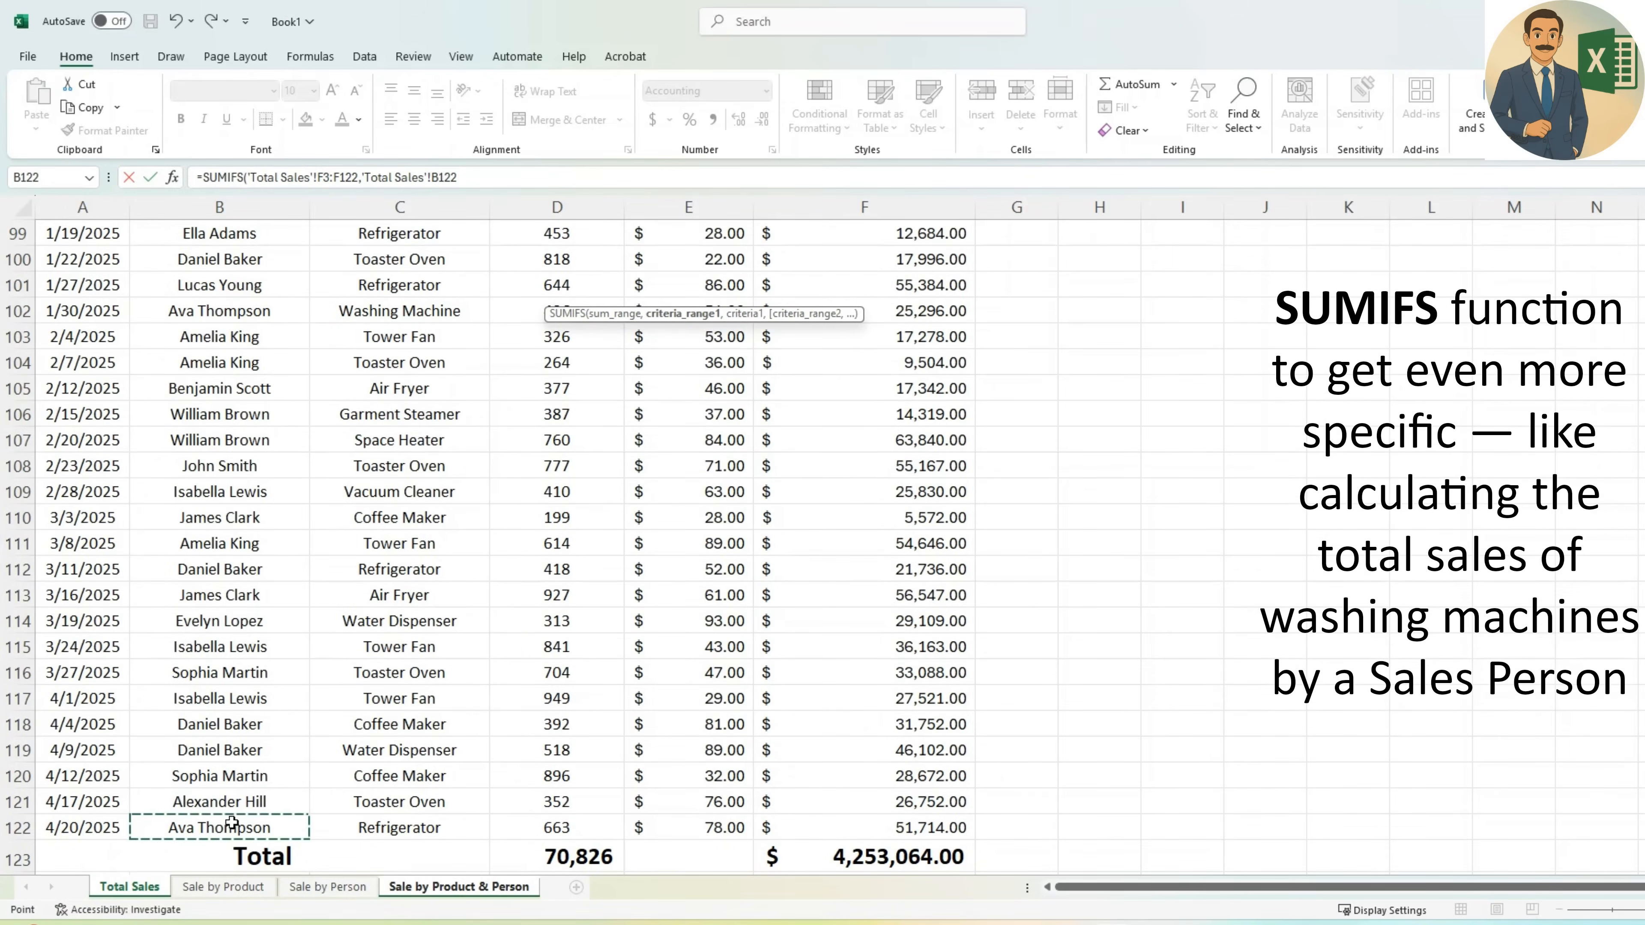
pyautogui.hotkey('ctrl', 'shift', 'Up')
pyautogui.hotkey('shift', 'Down')
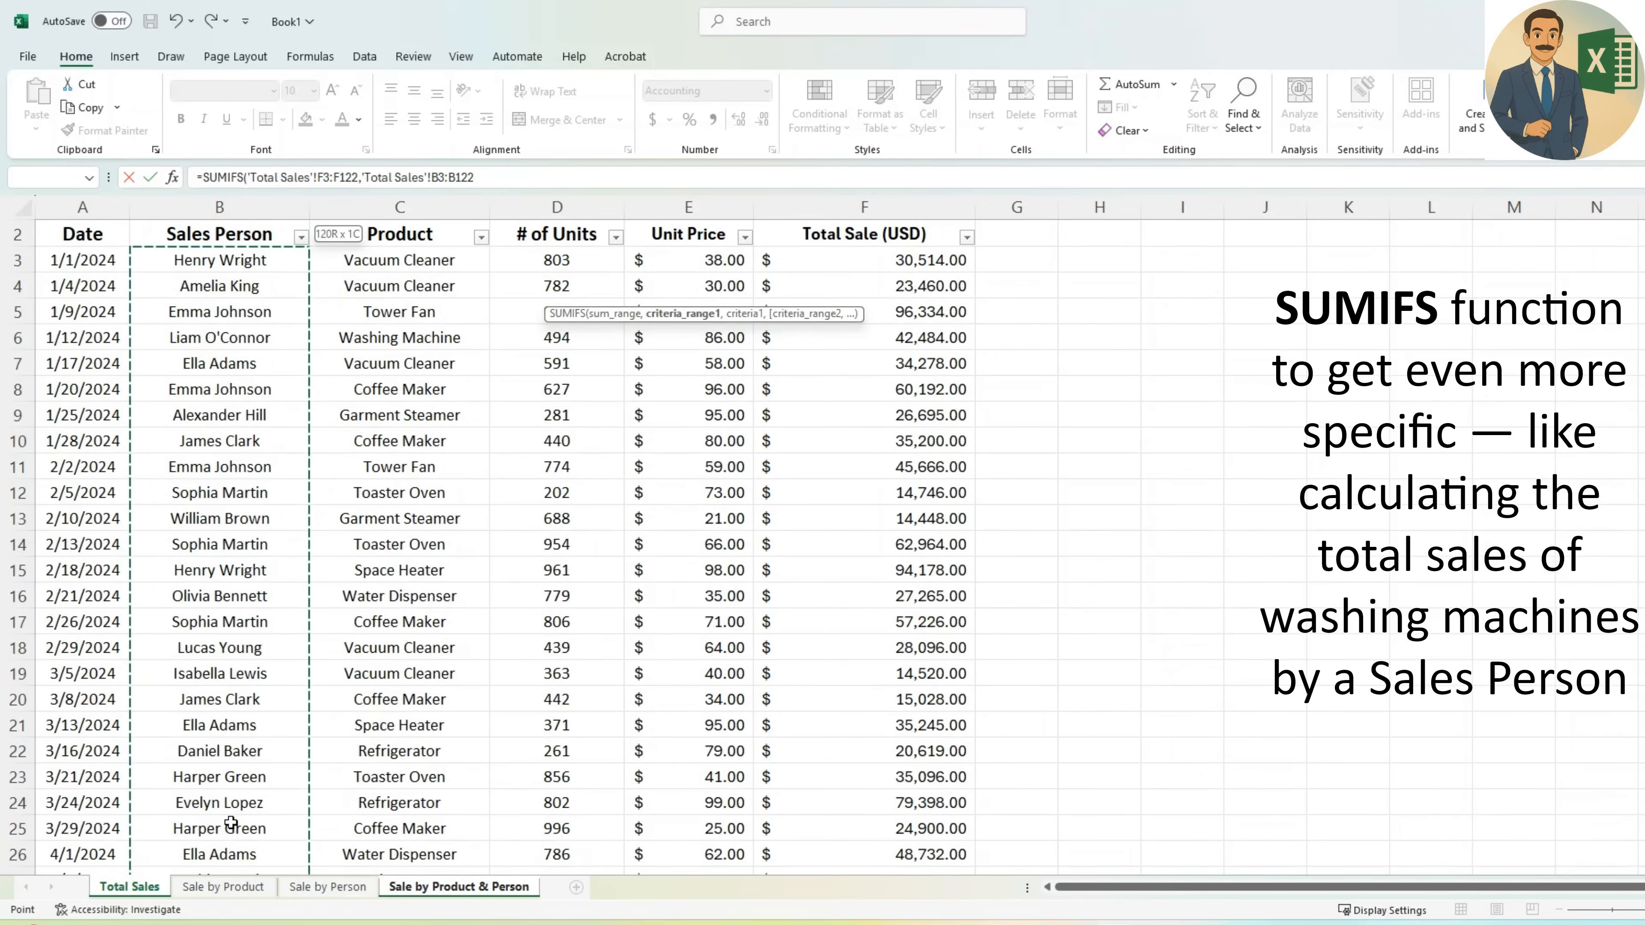
pyautogui.write(',')
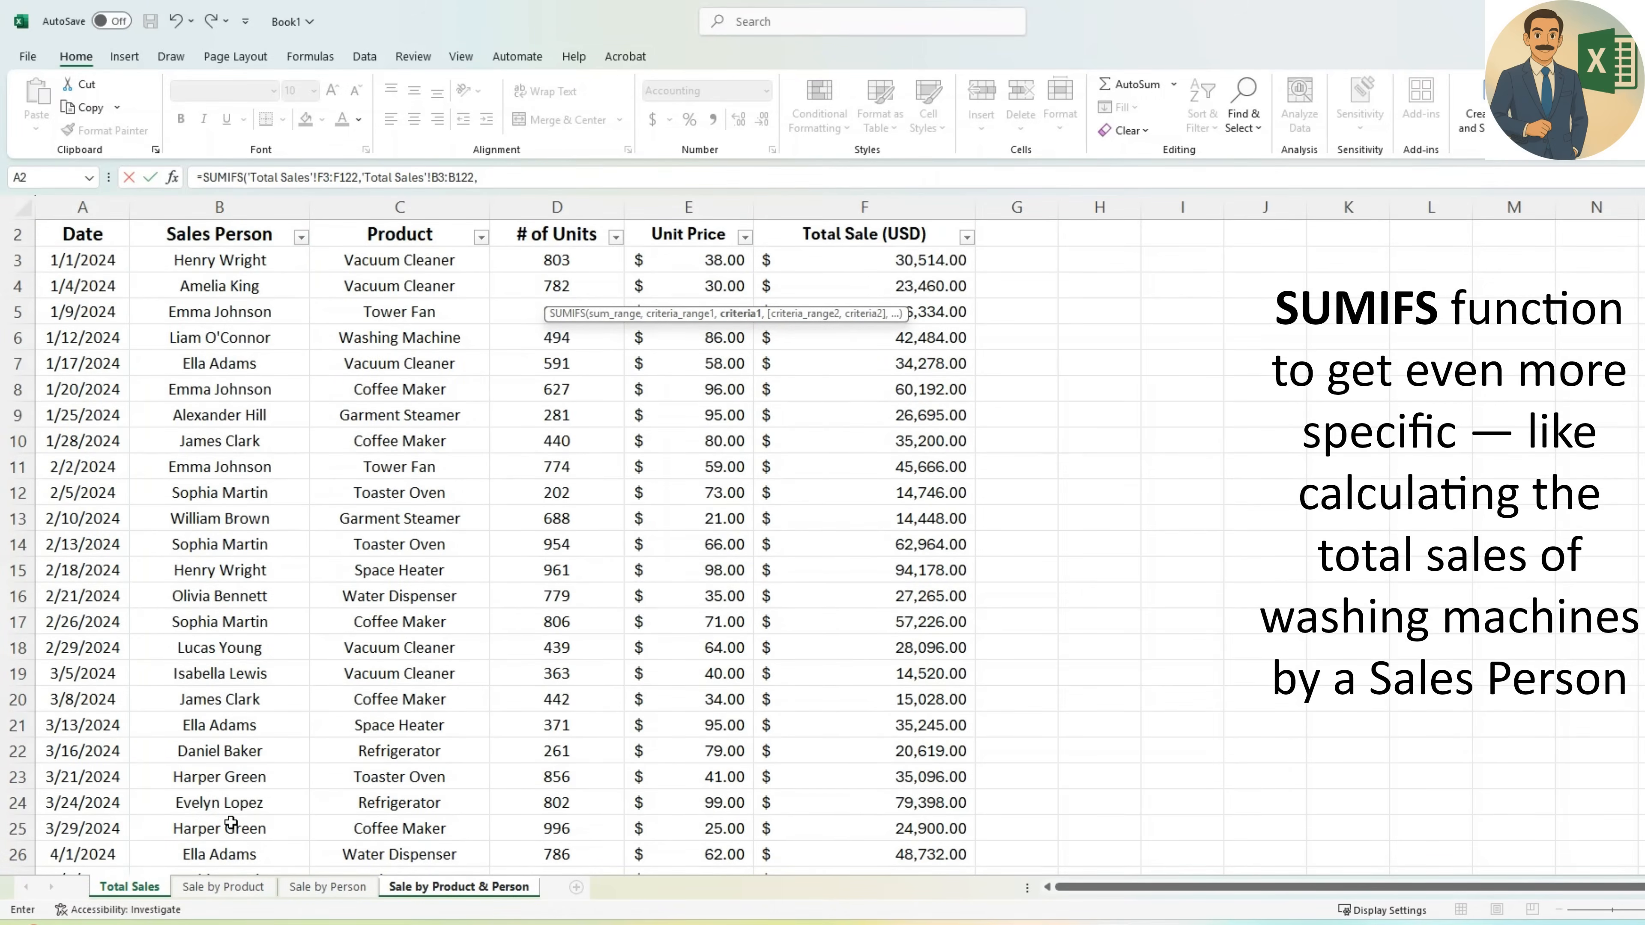
pyautogui.click(402, 888)
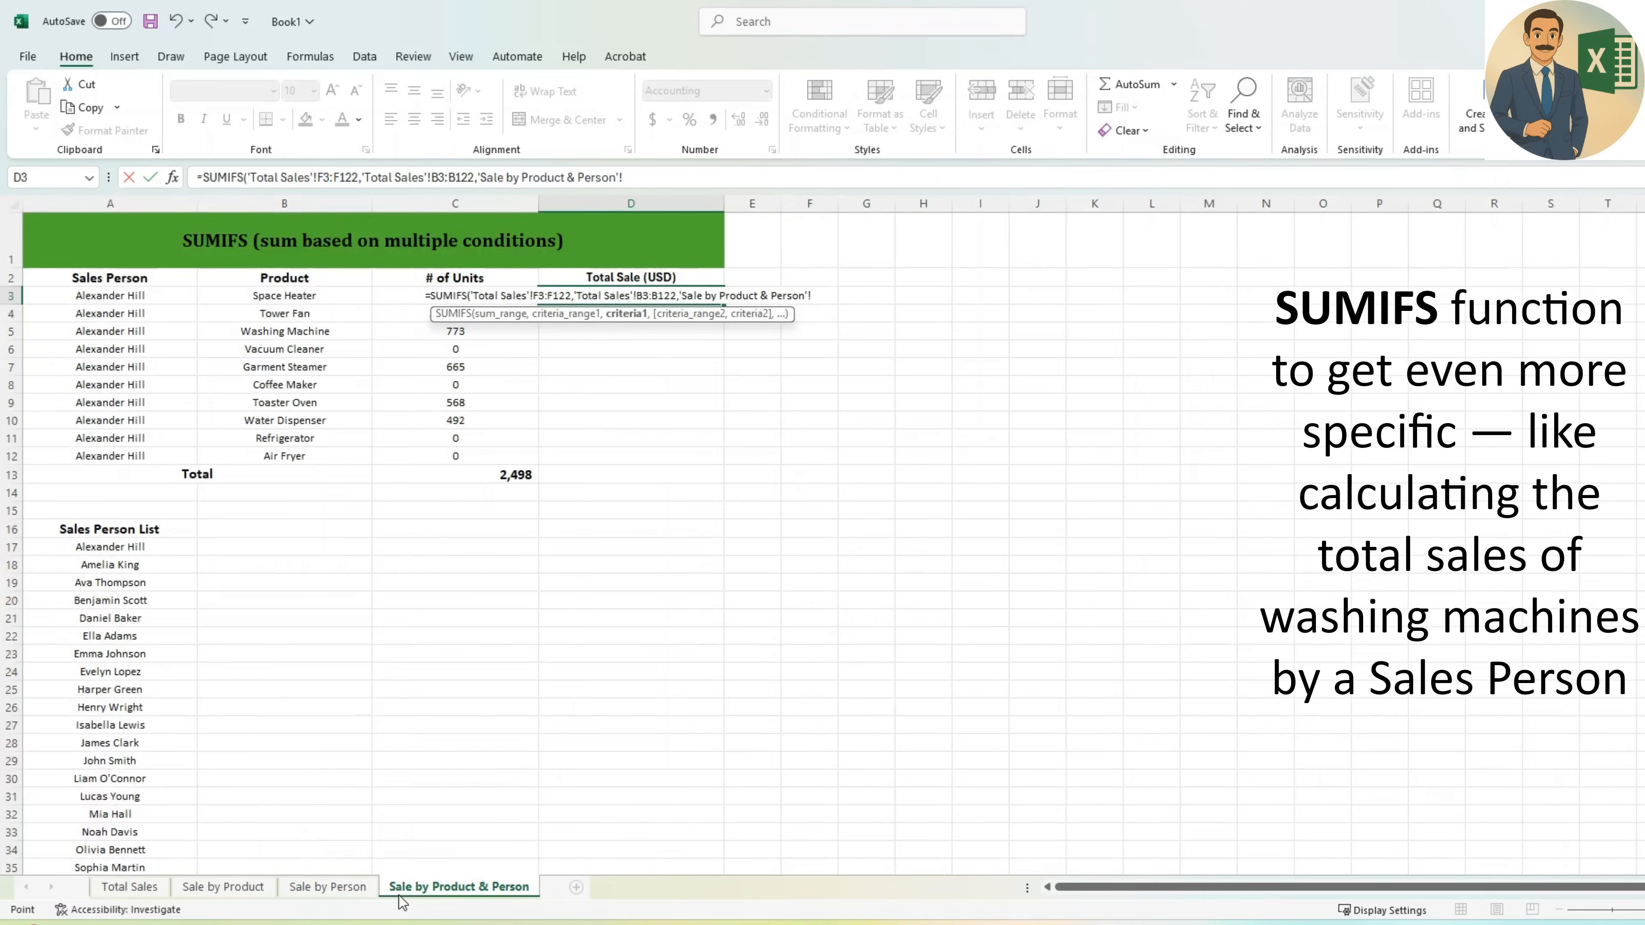
pyautogui.click(139, 294)
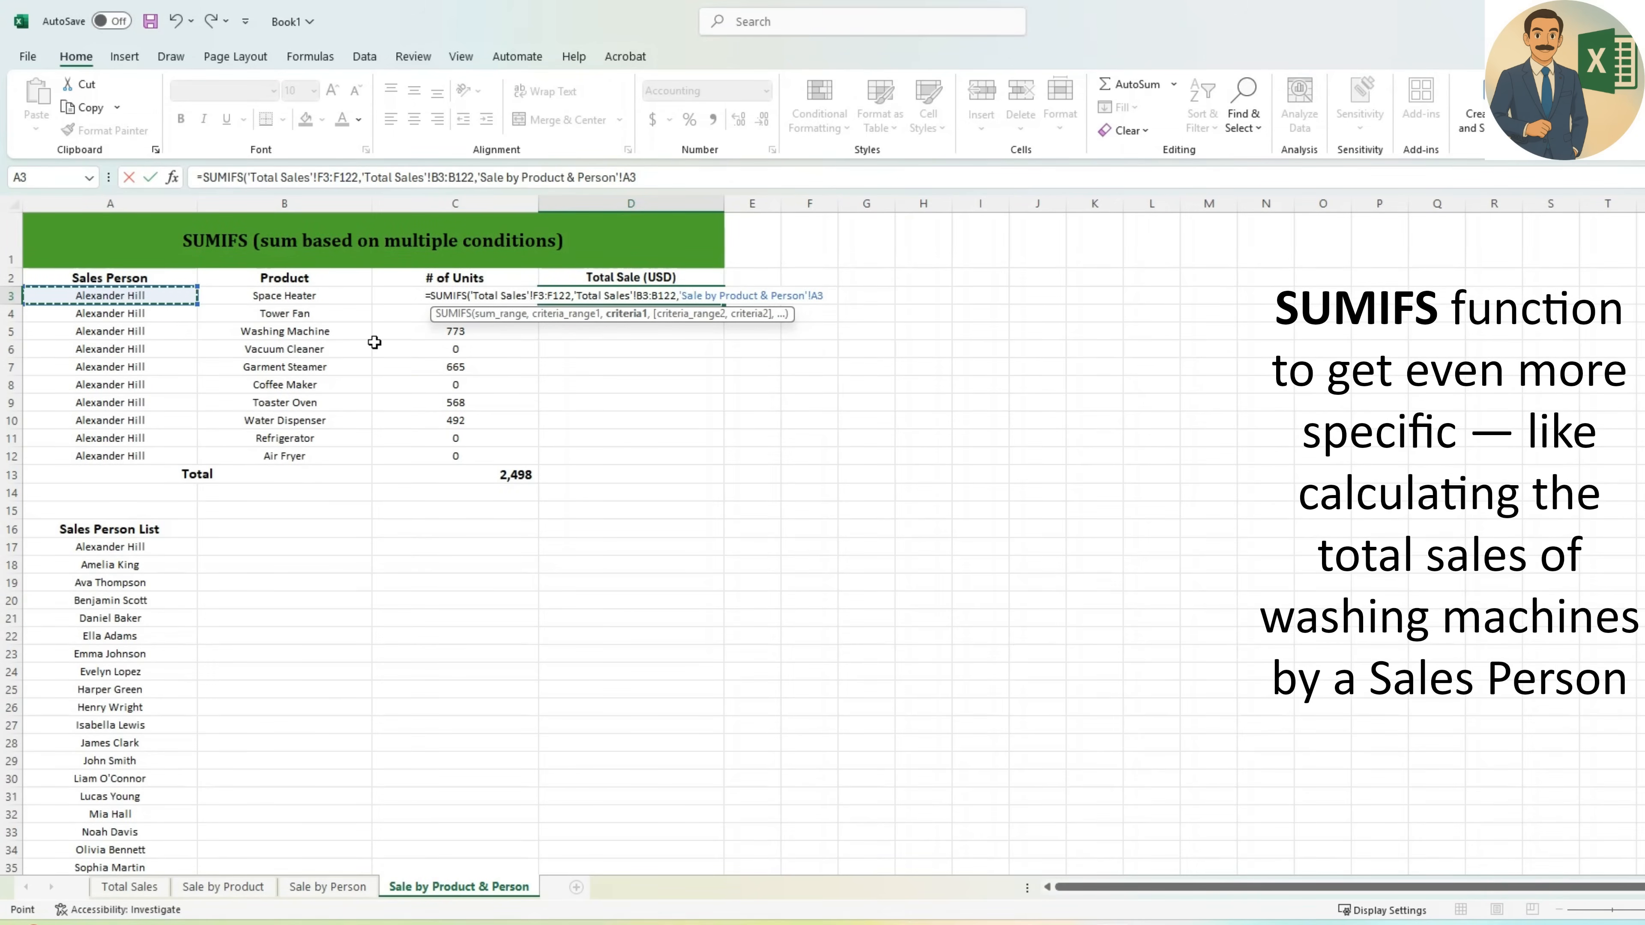
# - Add 'Total Sales'!C3:C122 as the second criteria range with B3 as its criterion, and commit D3's formula
pyautogui.write(',')
pyautogui.click(129, 886)
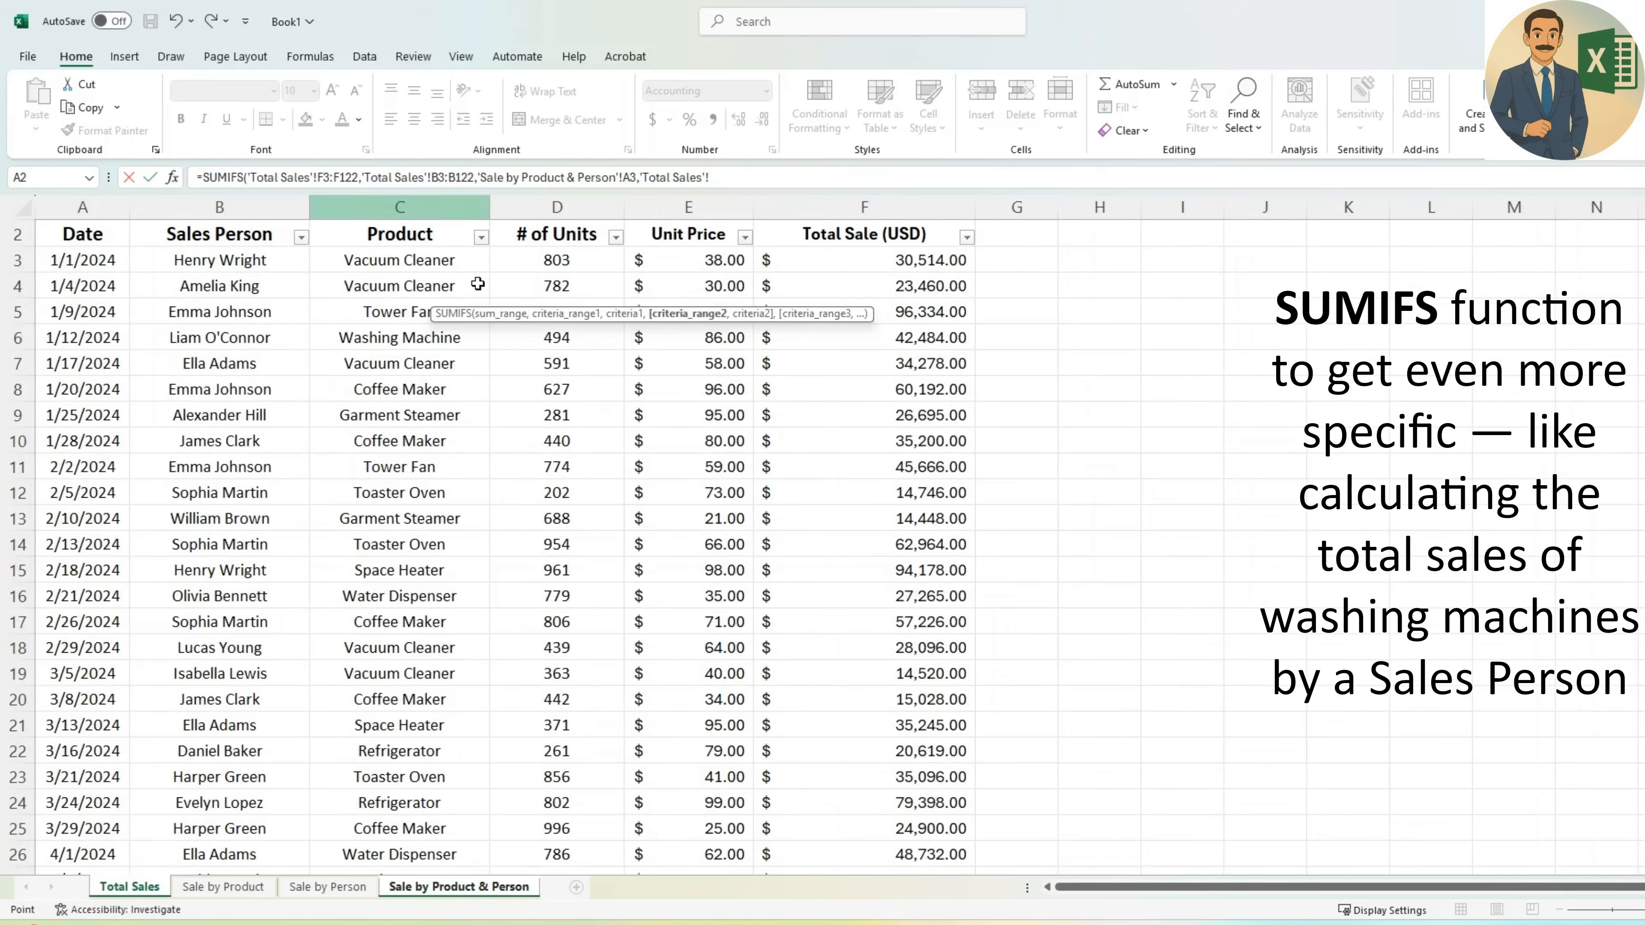
pyautogui.click(426, 335)
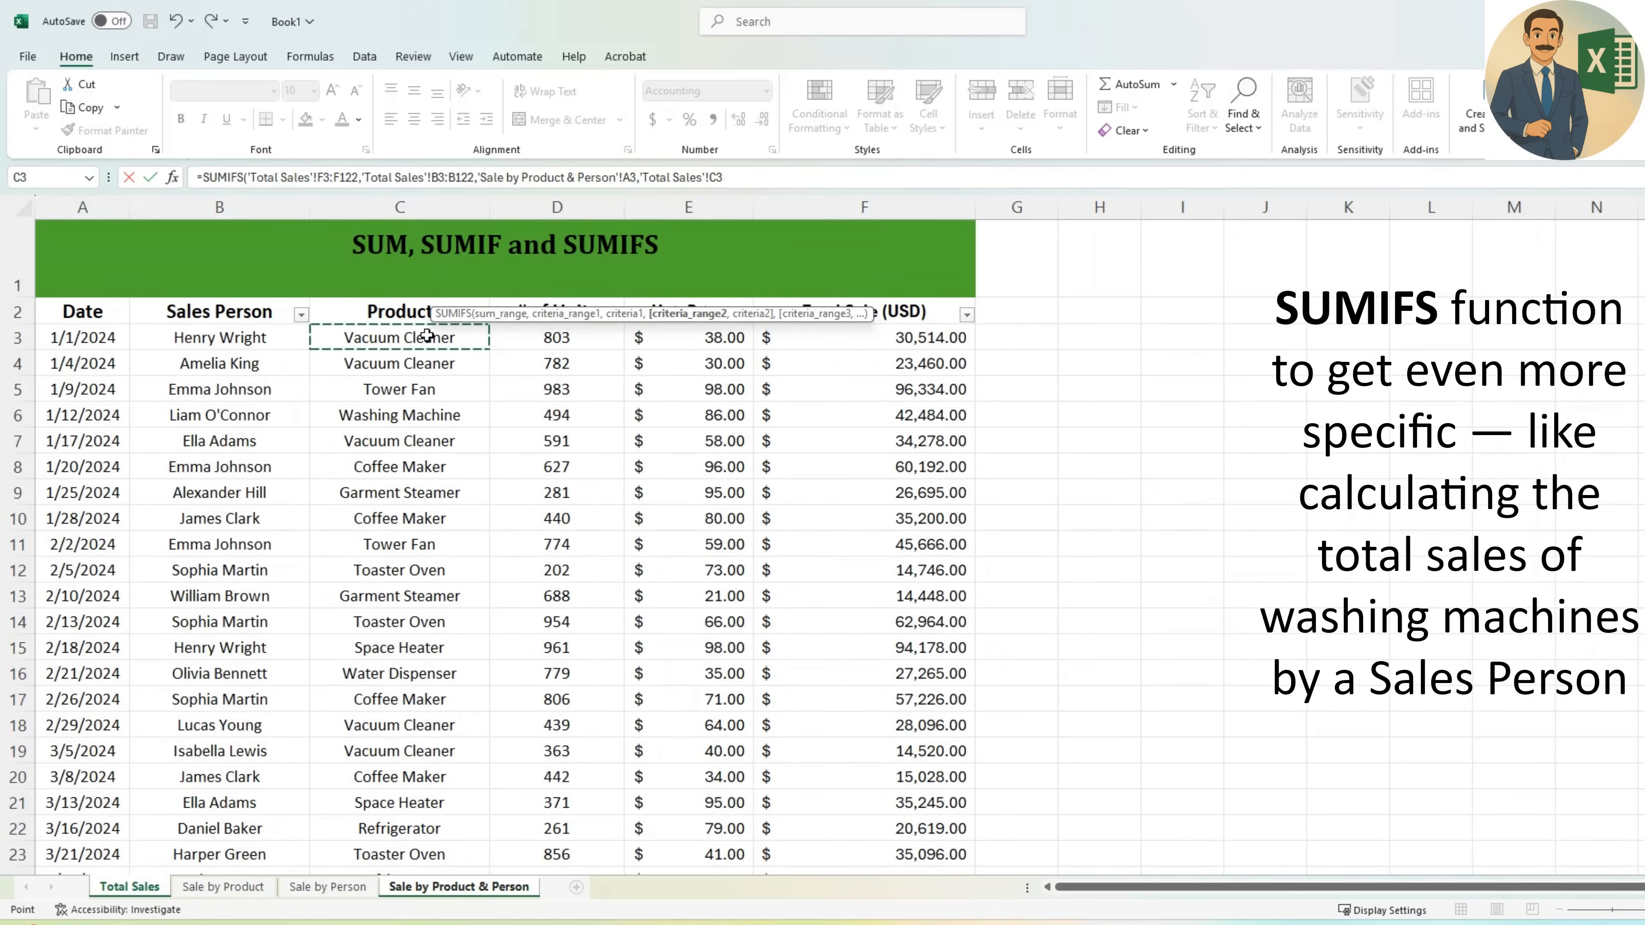
pyautogui.hotkey('ctrl', 'shift', 'Down')
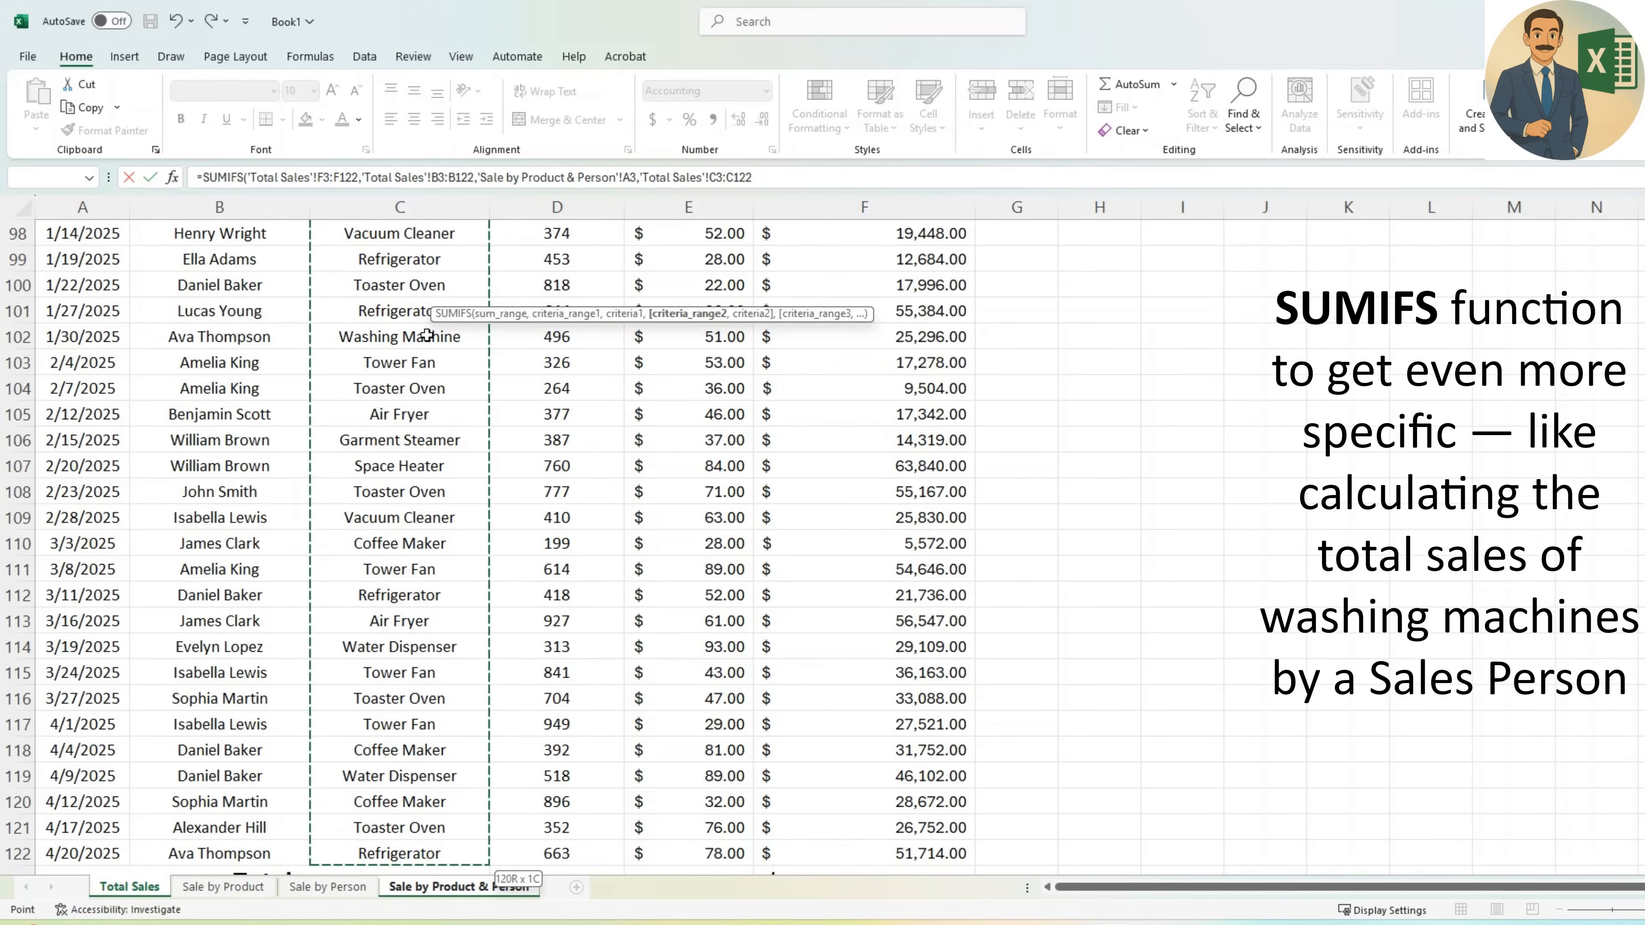
pyautogui.write(',')
pyautogui.click(521, 888)
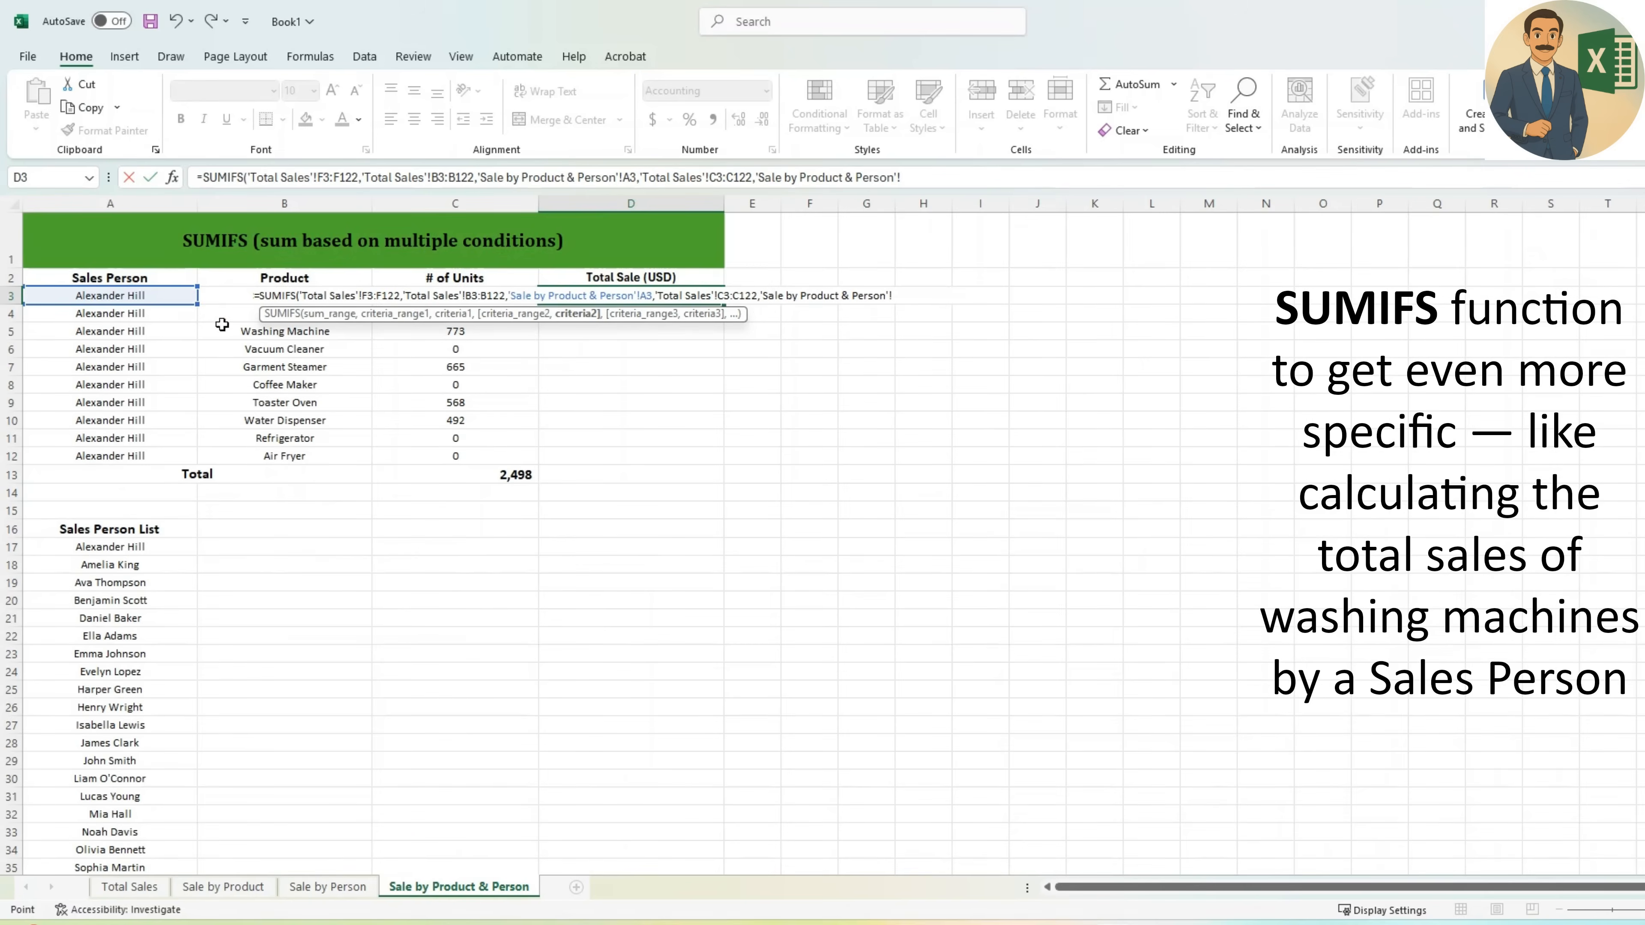
pyautogui.click(220, 296)
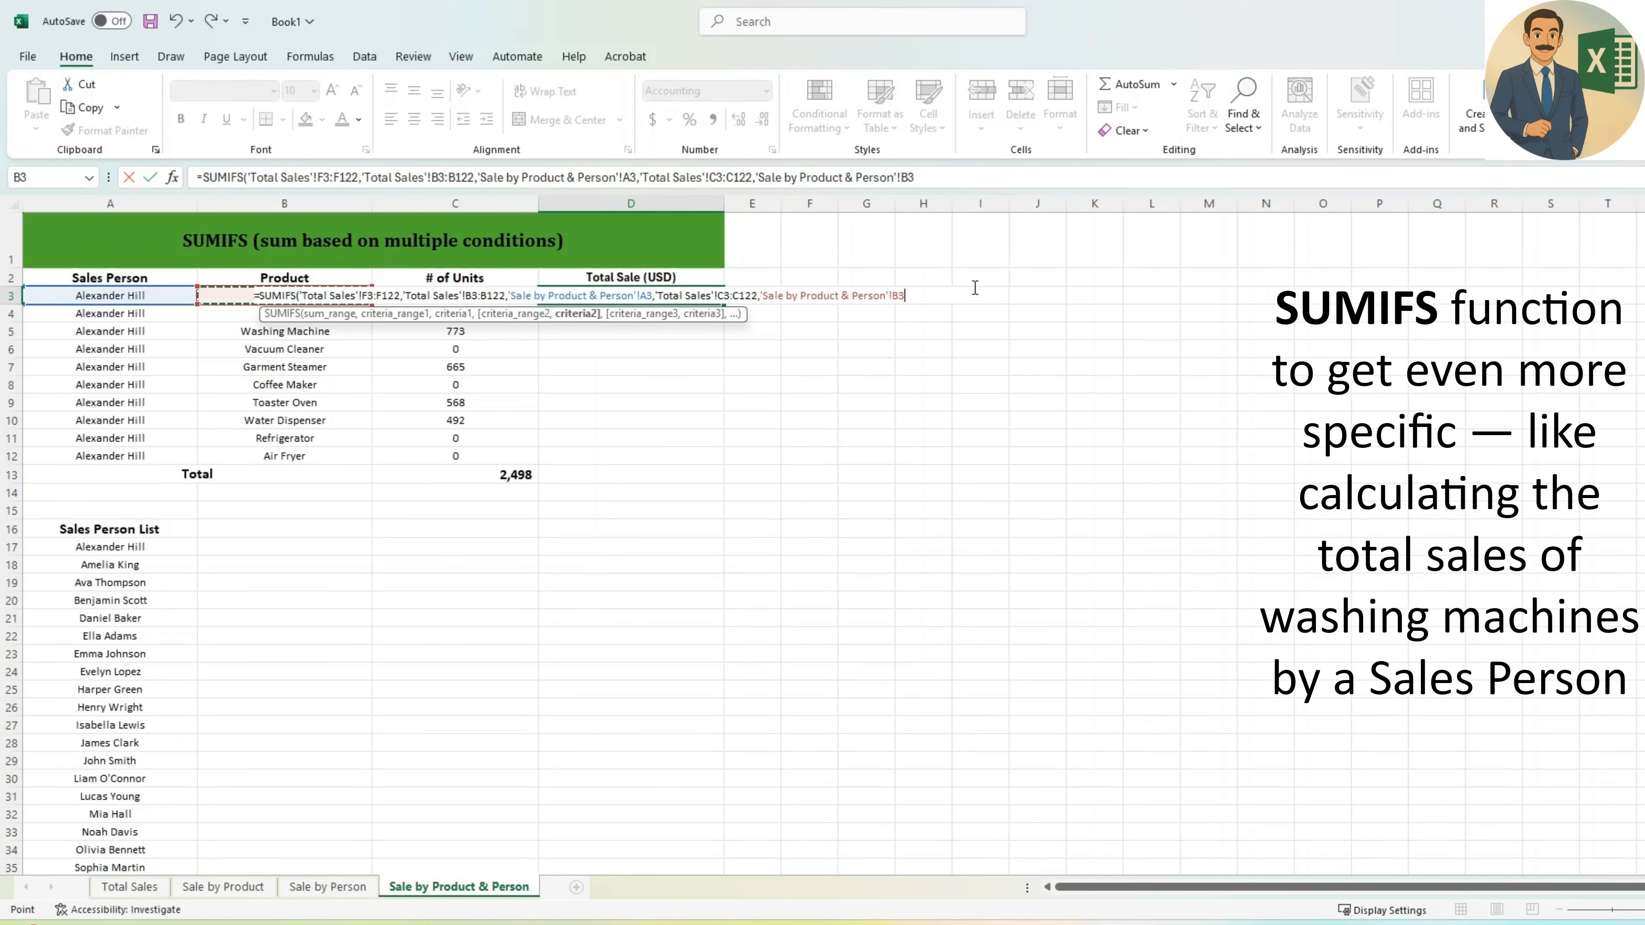
pyautogui.hotkey('ctrl', 'Return')
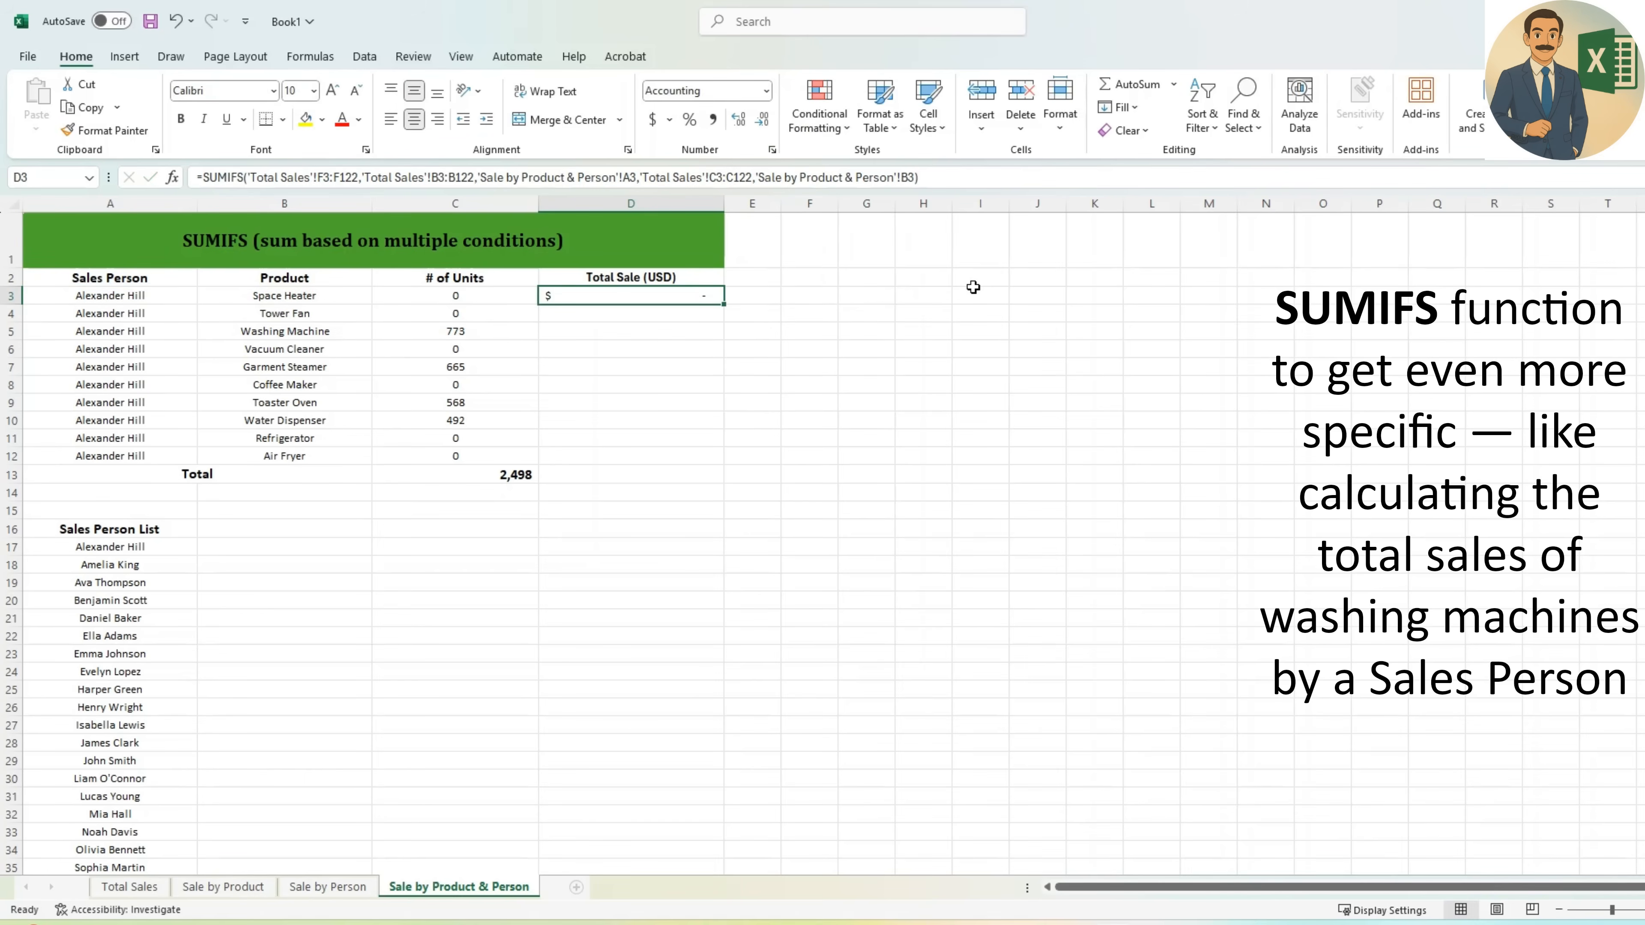
# - Make the sum range F3:F122 and first criteria range B3:B122 absolute in D3's formula, following the pattern of C3
pyautogui.click(424, 299)
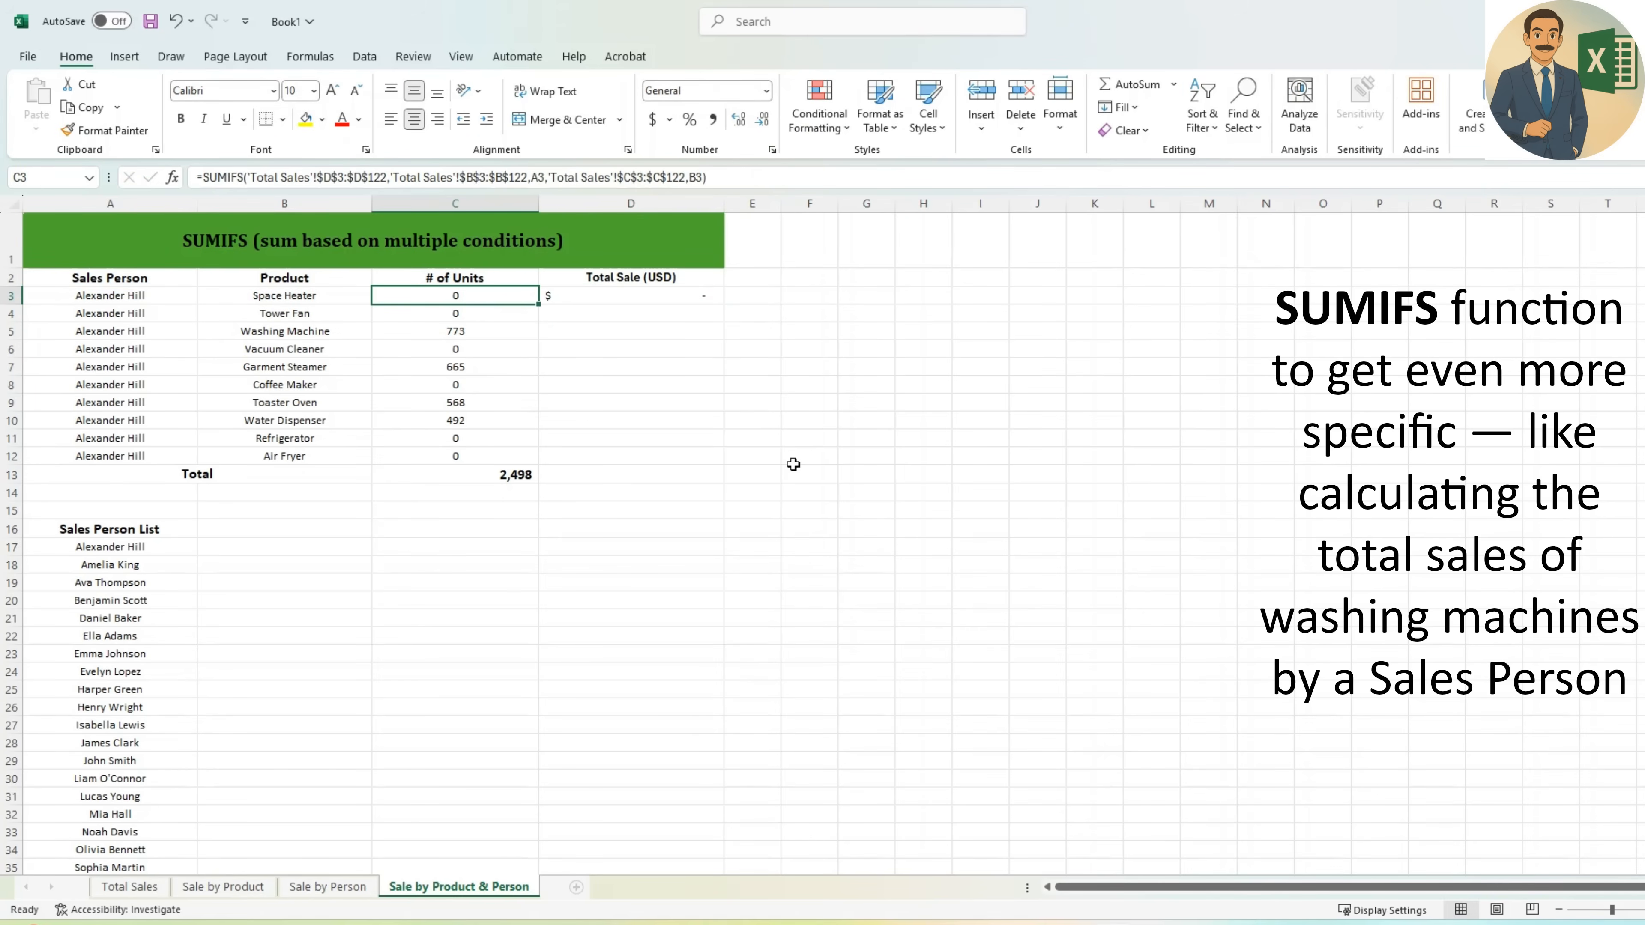
pyautogui.press('Left')
pyautogui.press('Right')
pyautogui.press('Right')
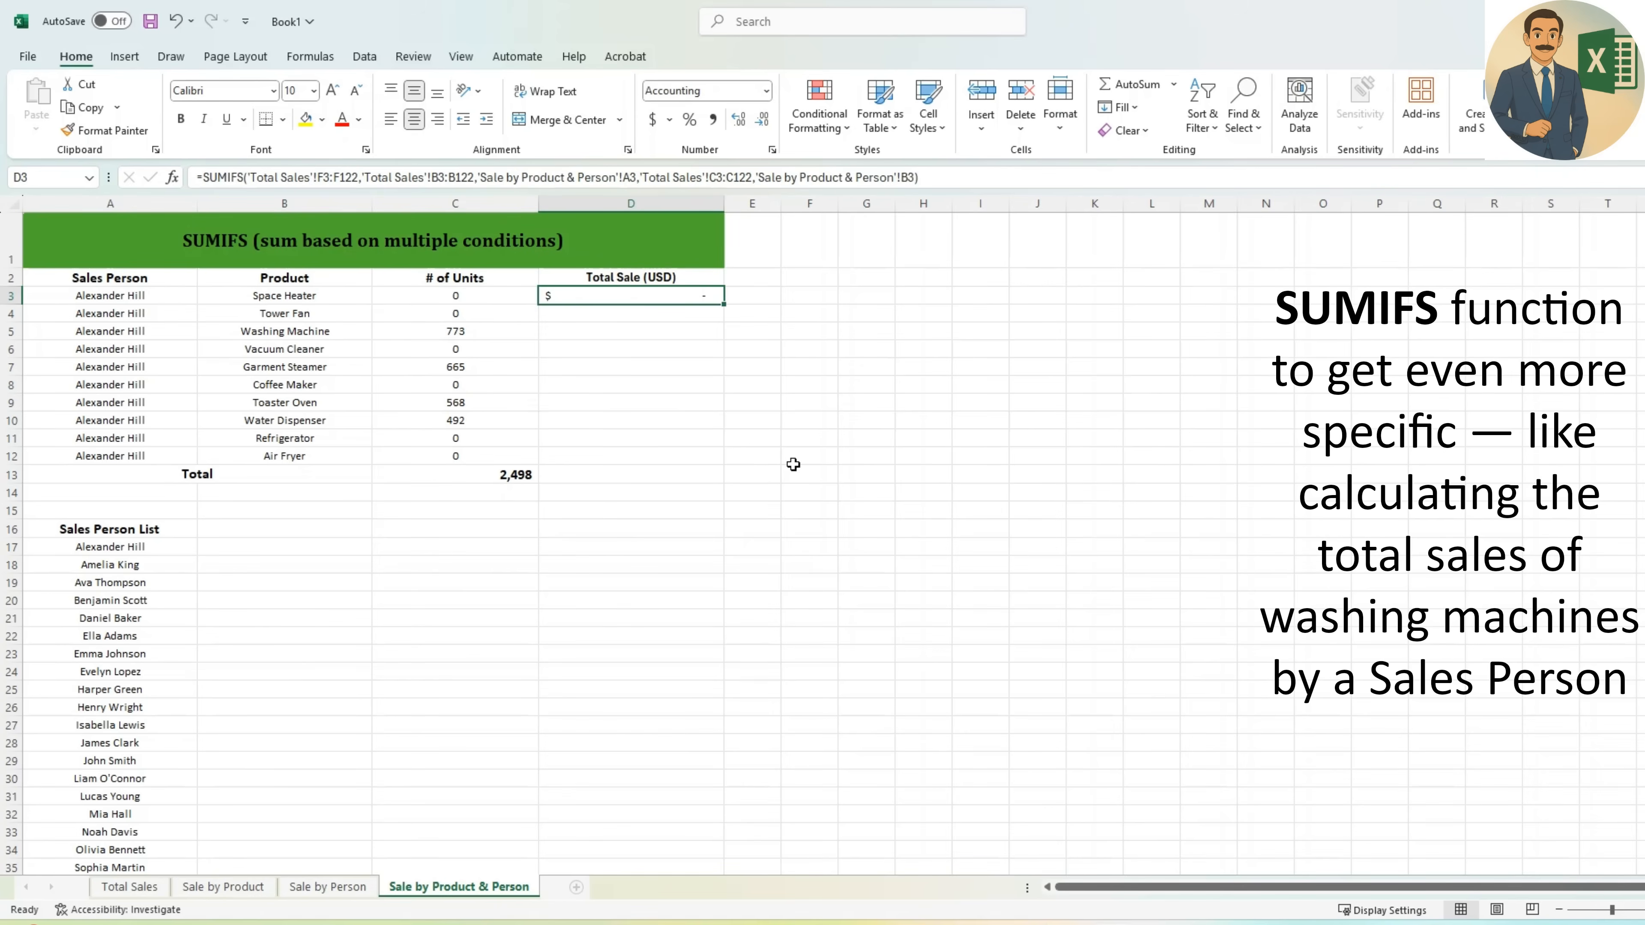
pyautogui.click(332, 183)
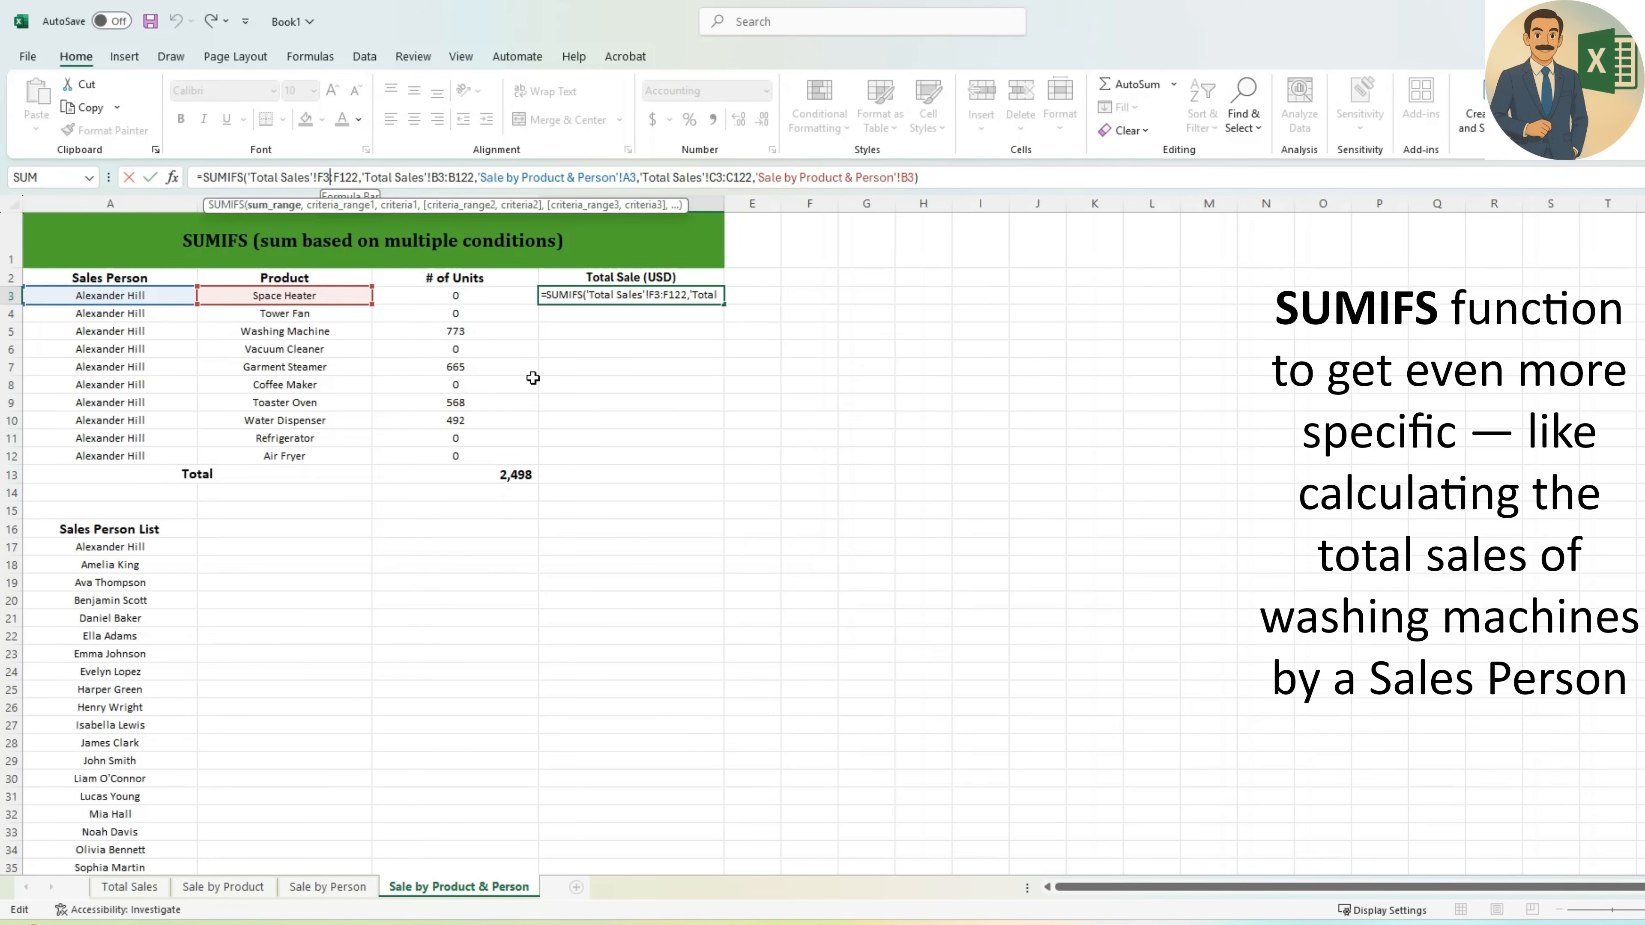
pyautogui.press('F4')
pyautogui.press('F4')
pyautogui.press('Right')
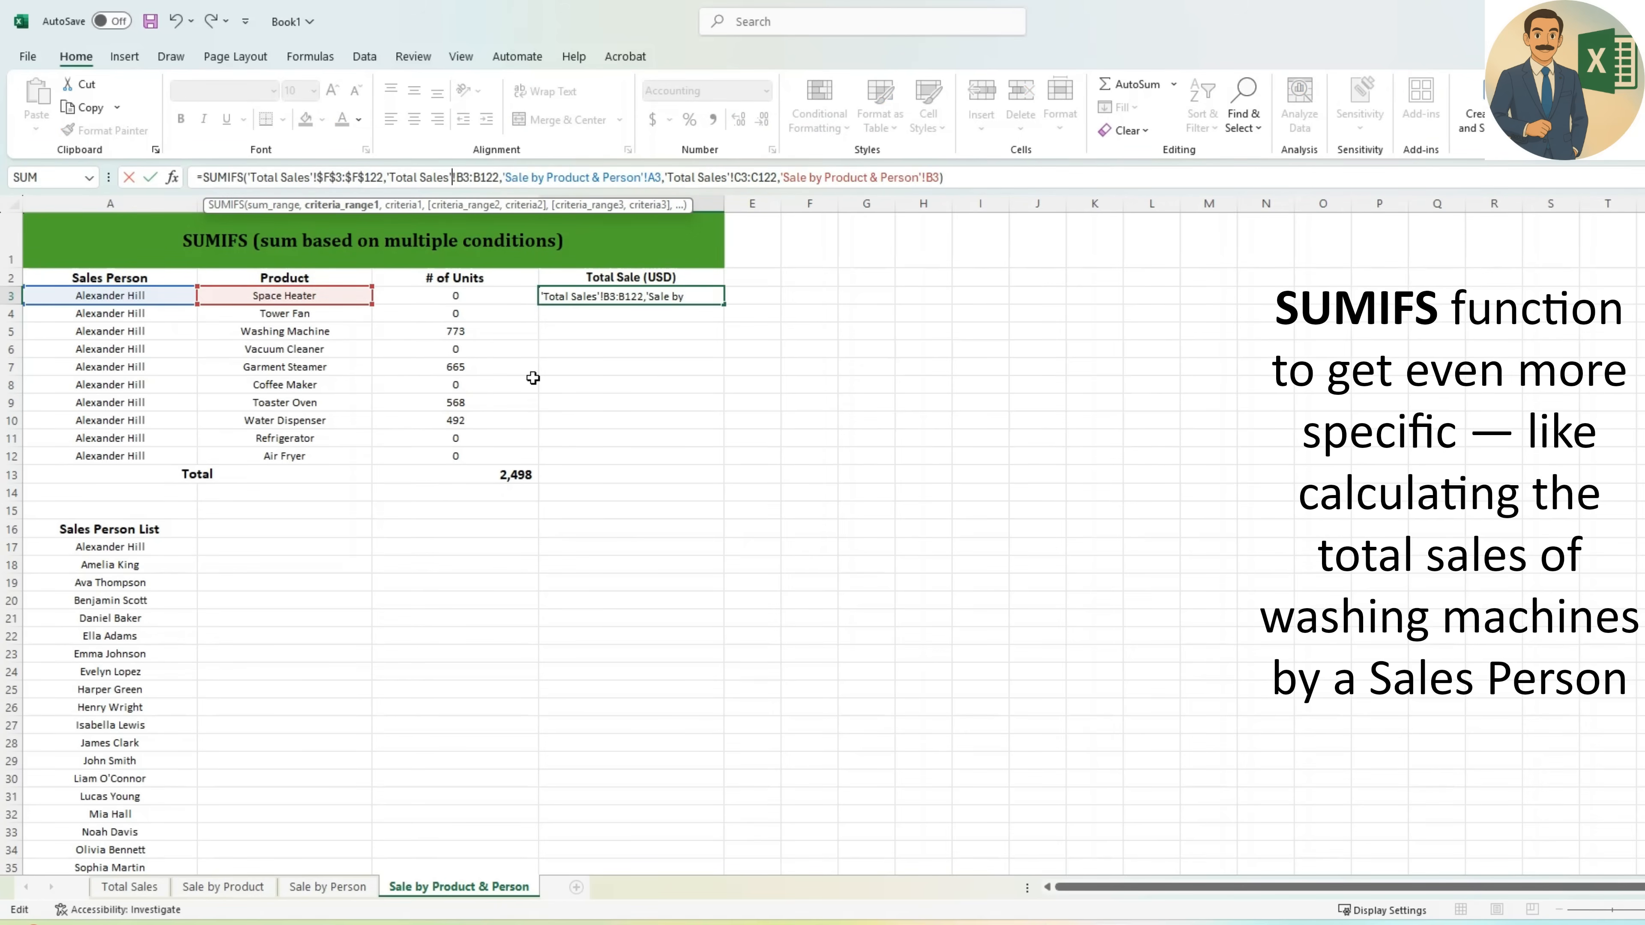
pyautogui.press('Right')
pyautogui.press('F4')
pyautogui.press('Right')
pyautogui.press('Right')
pyautogui.press('F4')
pyautogui.press('Right')
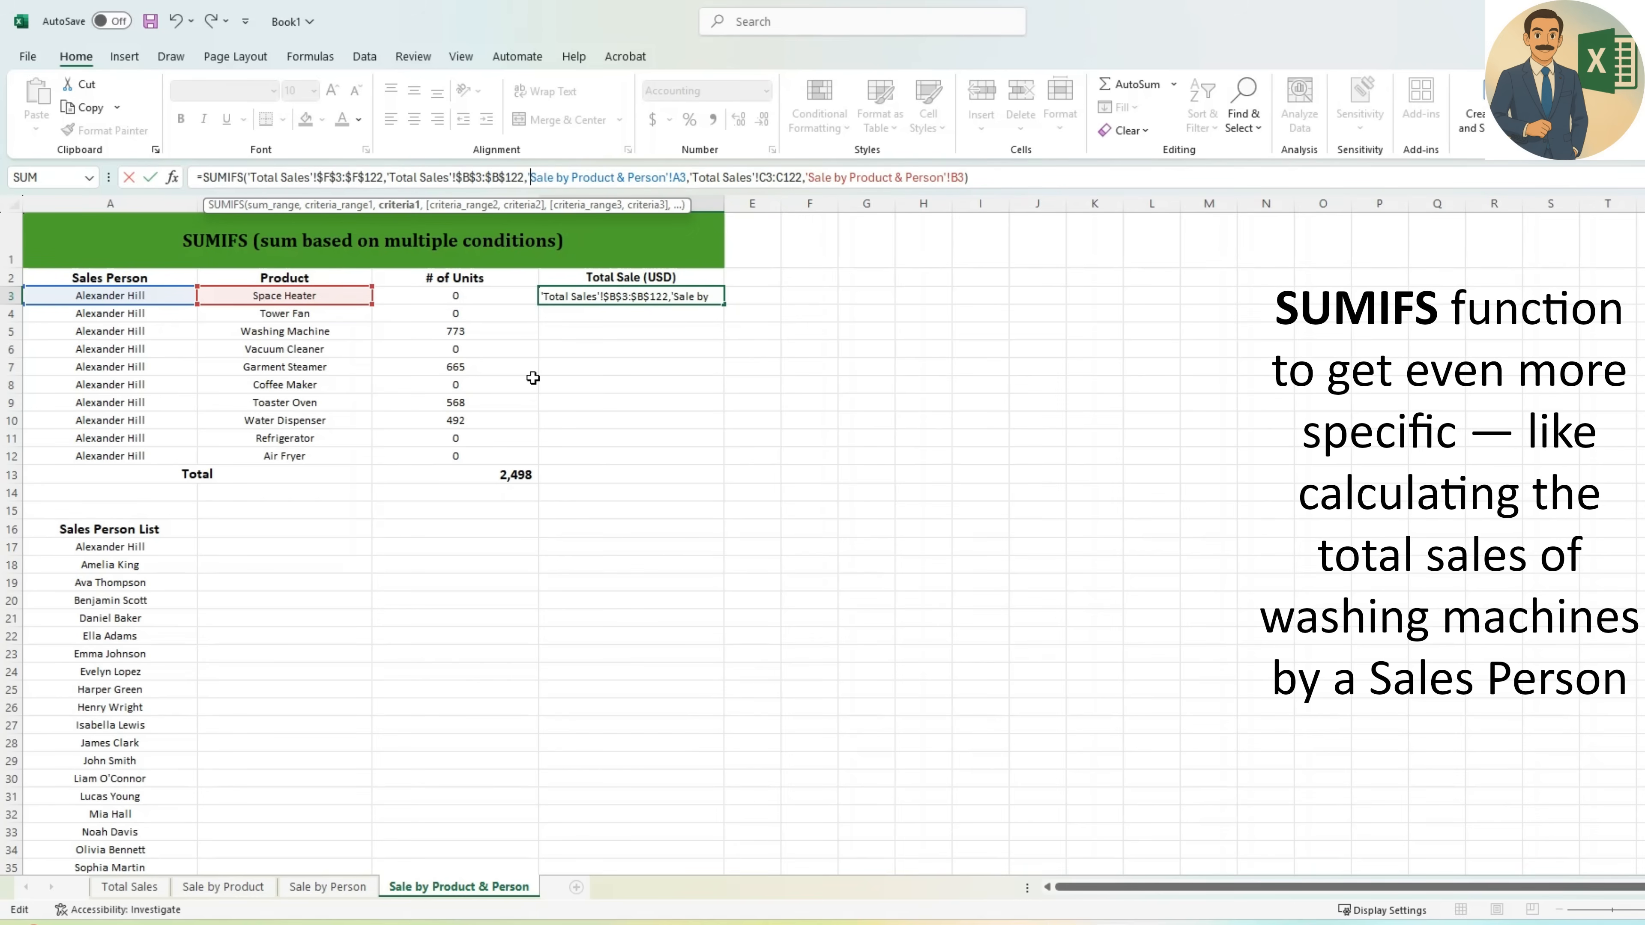
# - Remove the sheet reference from the first criterion in D3's formula, leaving plain A3
pyautogui.hotkey('shift', 'Right')
pyautogui.hotkey('shift', 'Right')
pyautogui.hotkey('shift', 'Right')
pyautogui.hotkey('shift', 'Right')
pyautogui.hotkey('shift', 'Right')
pyautogui.hotkey('shift', 'Right')
pyautogui.hotkey('shift', 'Right')
pyautogui.hotkey('shift', 'Right')
pyautogui.hotkey('shift', 'Right')
pyautogui.hotkey('shift', 'Right')
pyautogui.hotkey('shift', 'Right')
pyautogui.hotkey('shift', 'Right')
pyautogui.hotkey('shift', 'Right')
pyautogui.hotkey('shift', 'Right')
pyautogui.hotkey('shift', 'Right')
pyautogui.hotkey('shift', 'Right')
pyautogui.hotkey('shift', 'Right')
pyautogui.hotkey('shift', 'Right')
pyautogui.hotkey('shift', 'Right')
pyautogui.hotkey('shift', 'Right')
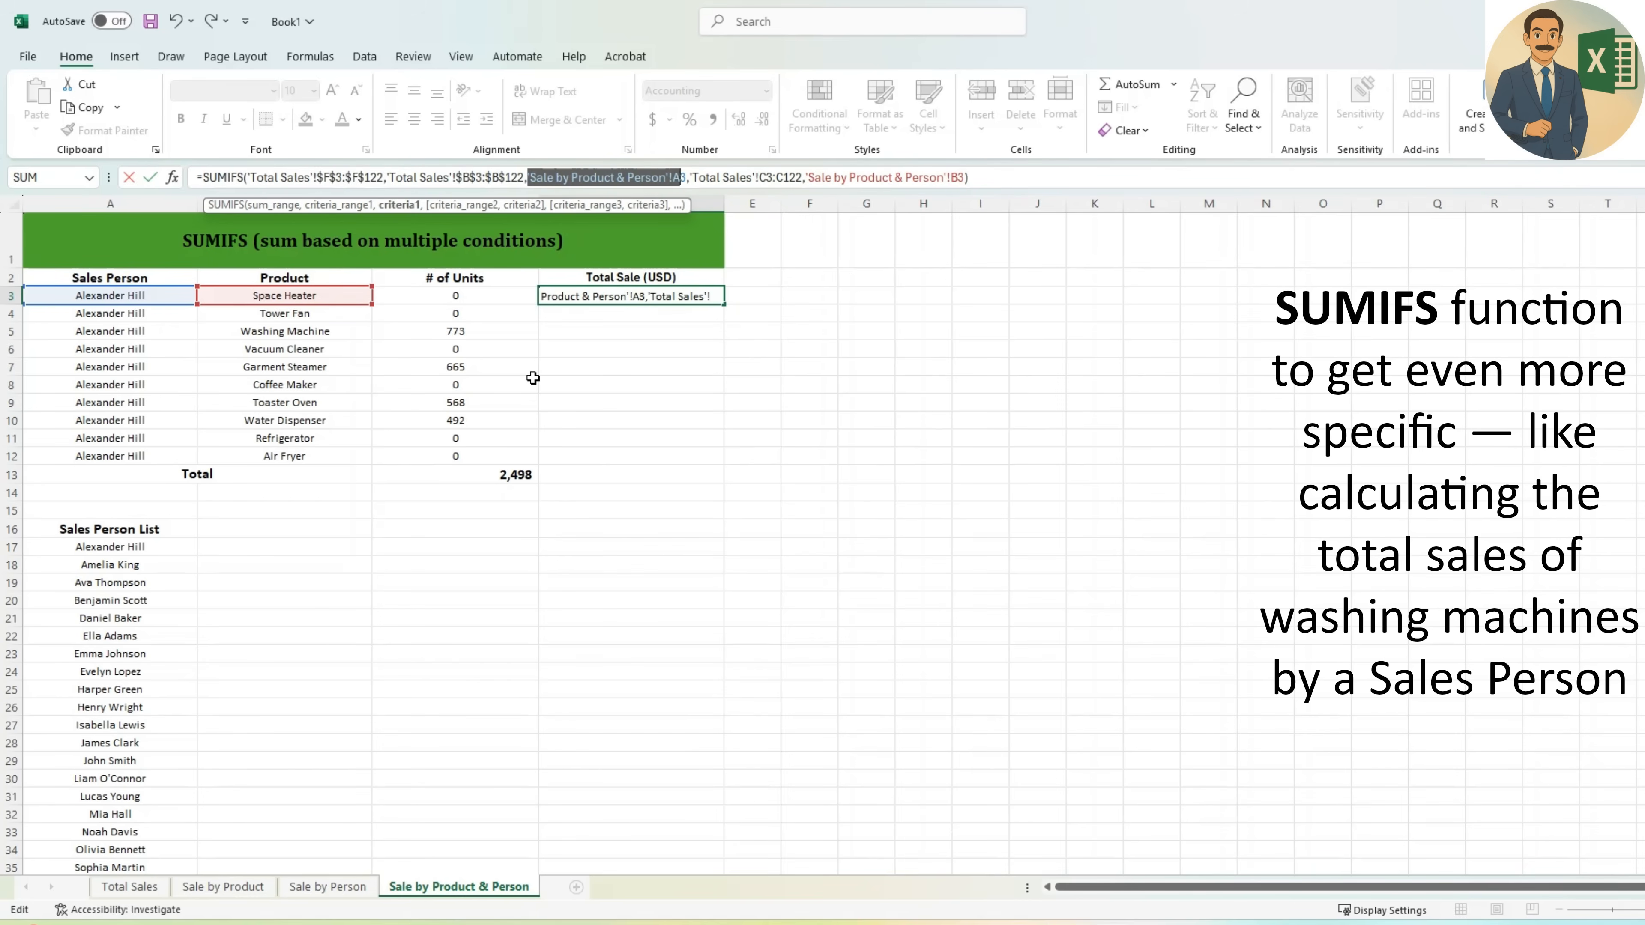
pyautogui.press('Delete')
# - Make the second criteria range C3:C122 absolute in D3's formula
pyautogui.press('Right')
pyautogui.press('Right')
pyautogui.press('Right')
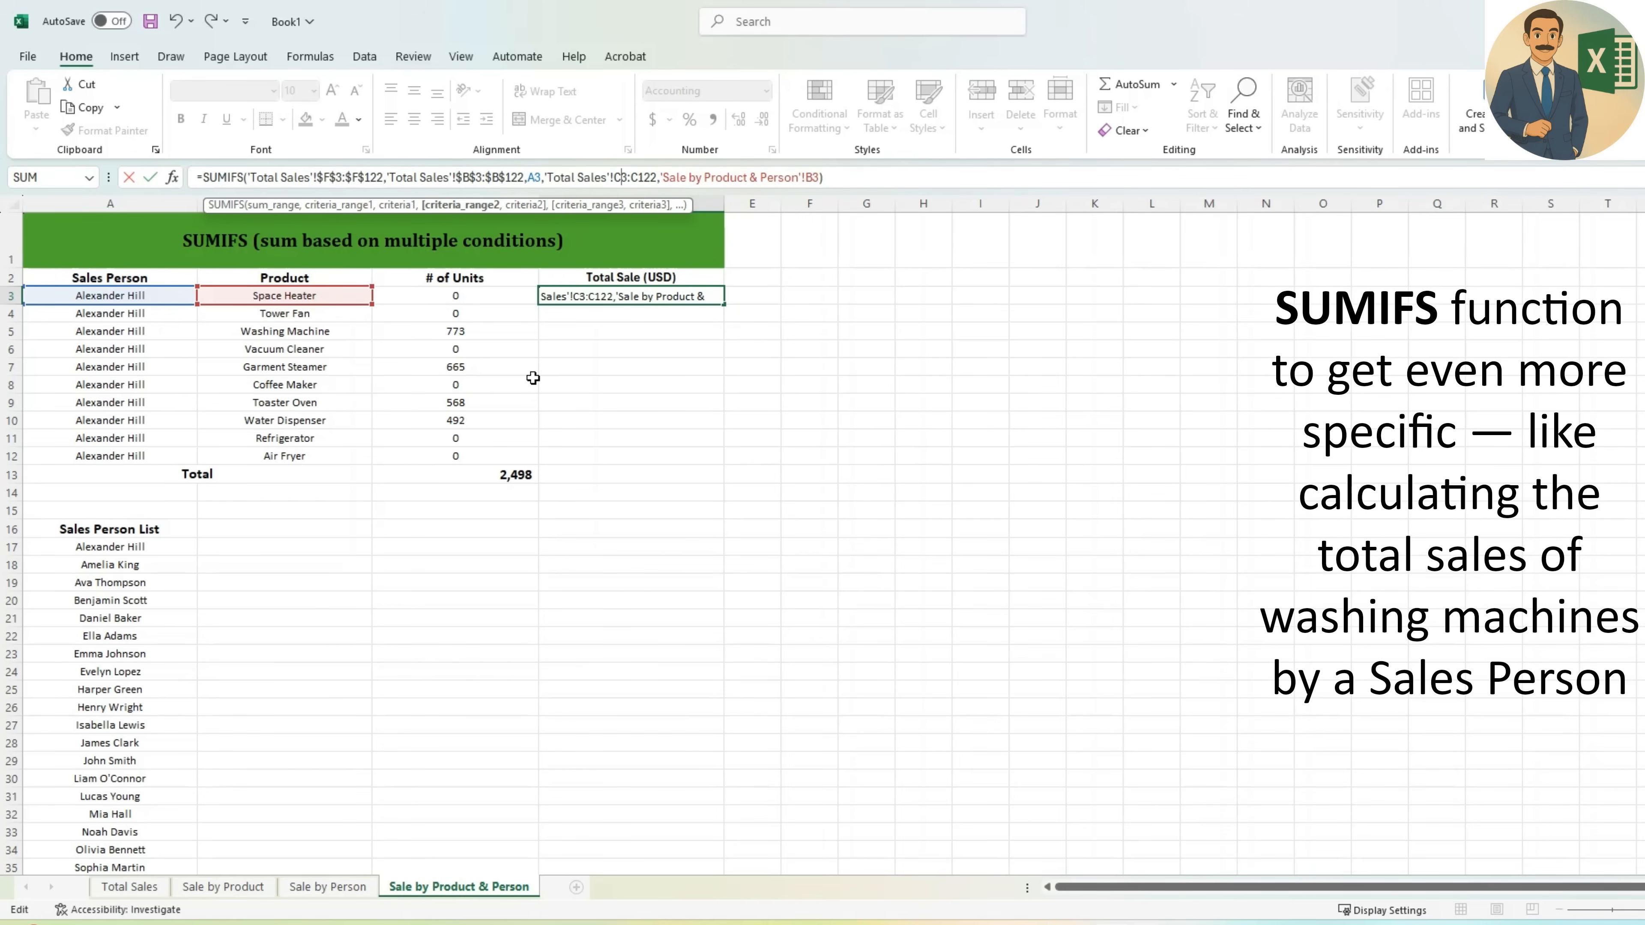
pyautogui.press('F4')
pyautogui.press('Right')
pyautogui.press('Right')
pyautogui.press('F4')
pyautogui.press('Right')
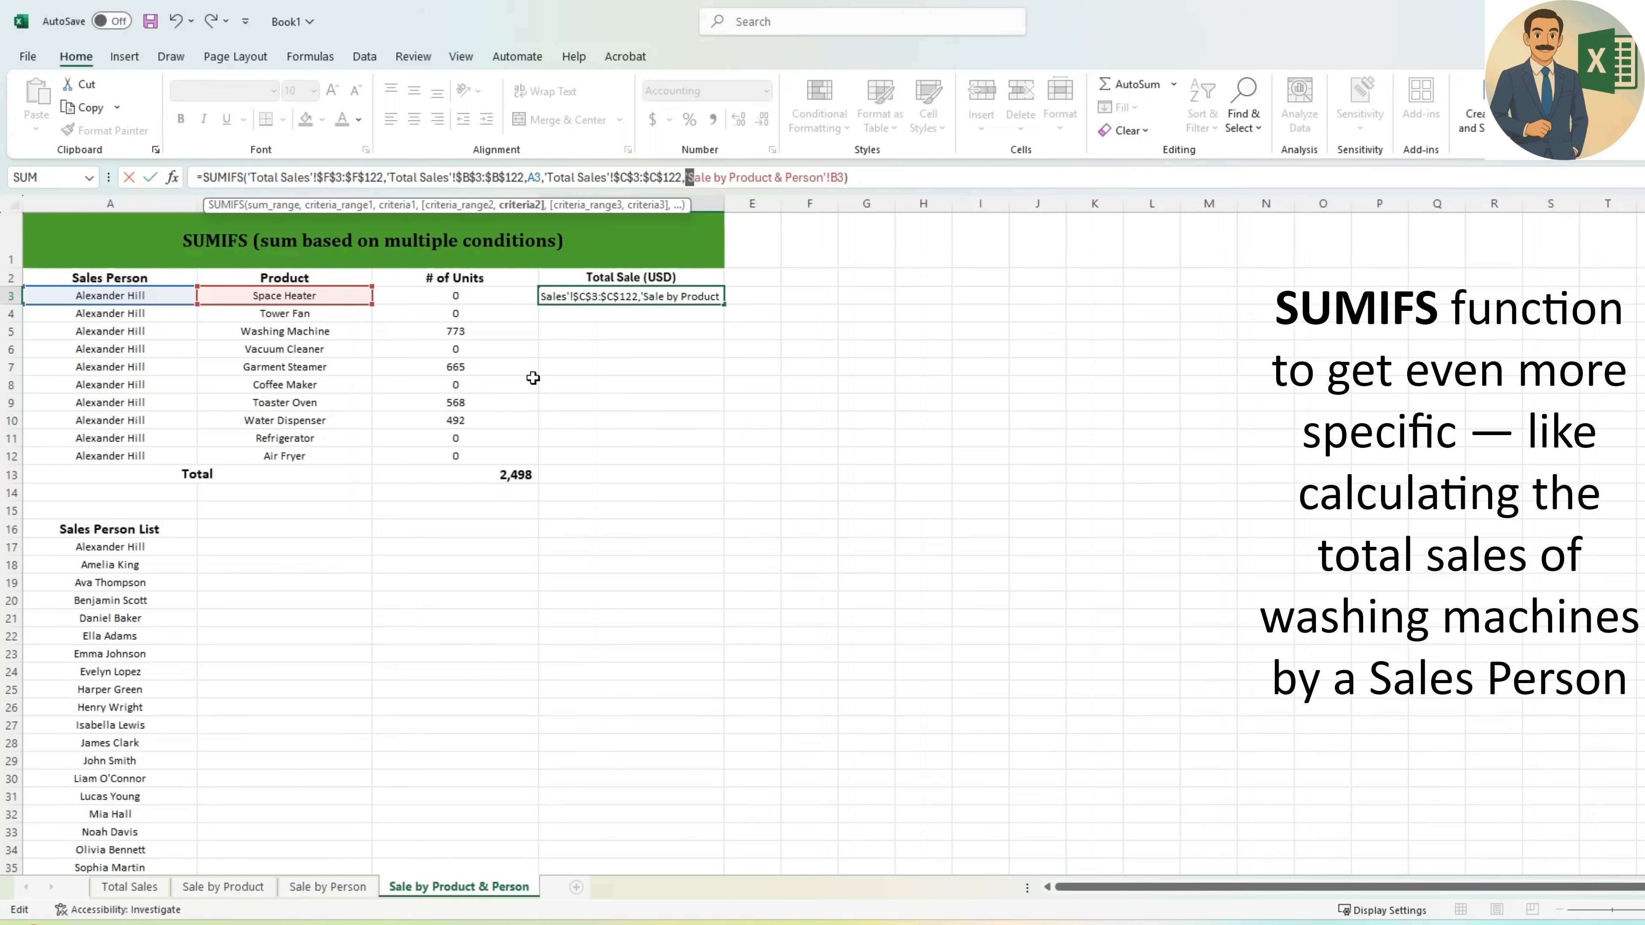
# - Strip the sheet reference from the second criterion, leaving plain B3, and commit D3's formula
pyautogui.hotkey('shift', 'Right')
pyautogui.hotkey('shift', 'Right')
pyautogui.hotkey('shift', 'Right')
pyautogui.hotkey('shift', 'Right')
pyautogui.hotkey('shift', 'Right')
pyautogui.hotkey('shift', 'Right')
pyautogui.hotkey('shift', 'Right')
pyautogui.hotkey('shift', 'Right')
pyautogui.hotkey('shift', 'Right')
pyautogui.hotkey('shift', 'Right')
pyautogui.hotkey('shift', 'Right')
pyautogui.hotkey('shift', 'Right')
pyautogui.hotkey('shift', 'Right')
pyautogui.hotkey('shift', 'Right')
pyautogui.hotkey('shift', 'Right')
pyautogui.hotkey('shift', 'Right')
pyautogui.hotkey('shift', 'Right')
pyautogui.hotkey('shift', 'Right')
pyautogui.hotkey('shift', 'Right')
pyautogui.hotkey('shift', 'Right')
pyautogui.press('Delete')
pyautogui.press('Return')
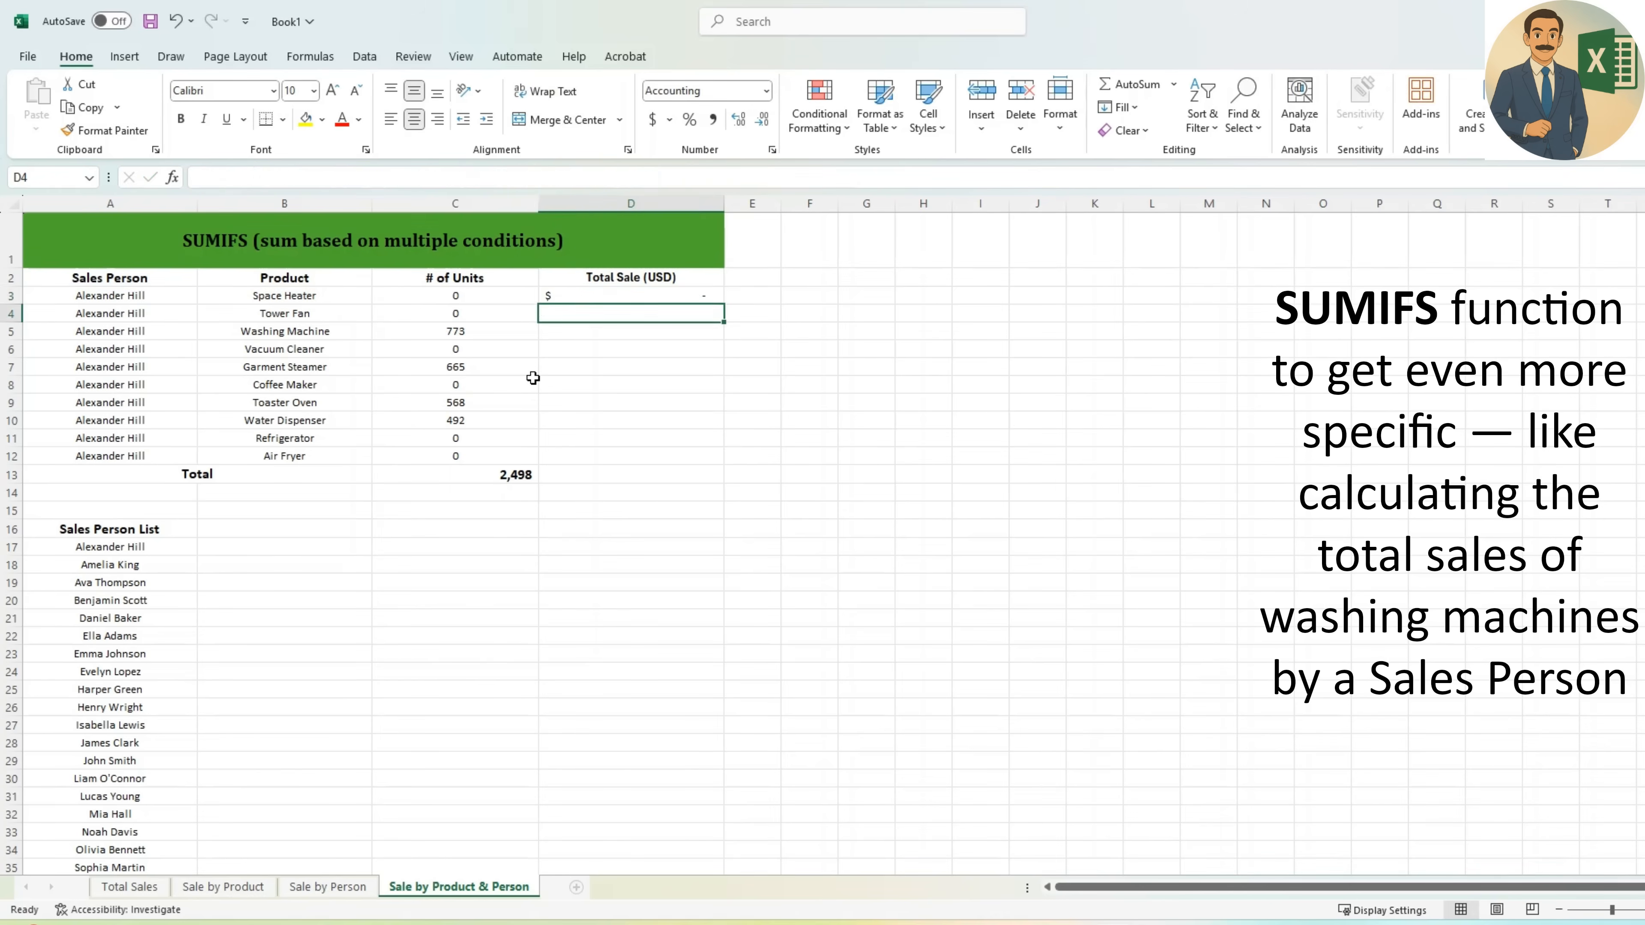
# - Copy D3's SUMIFS formula down to D4:D12 and total the Total Sale (USD) column in D13 with =SUM(D3:D12)
pyautogui.press('Up')
pyautogui.moveTo(724, 304); pyautogui.dragTo(680, 462)
pyautogui.click(634, 477)
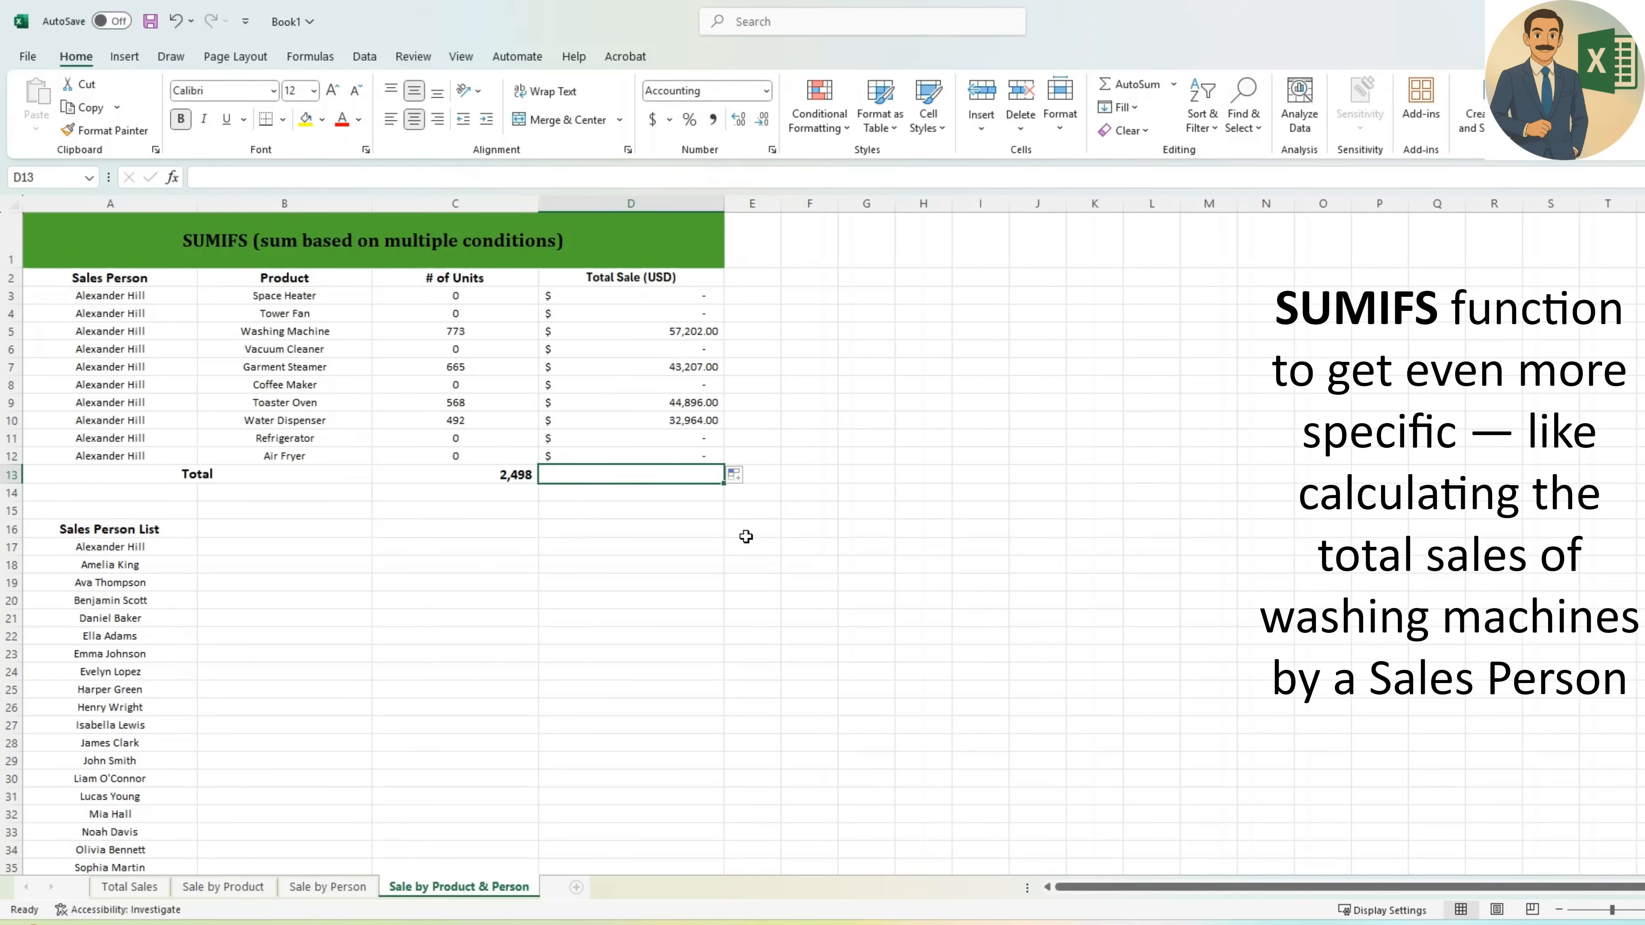
pyautogui.hotkey('alt', '=')
pyautogui.hotkey('ctrl', 'Return')
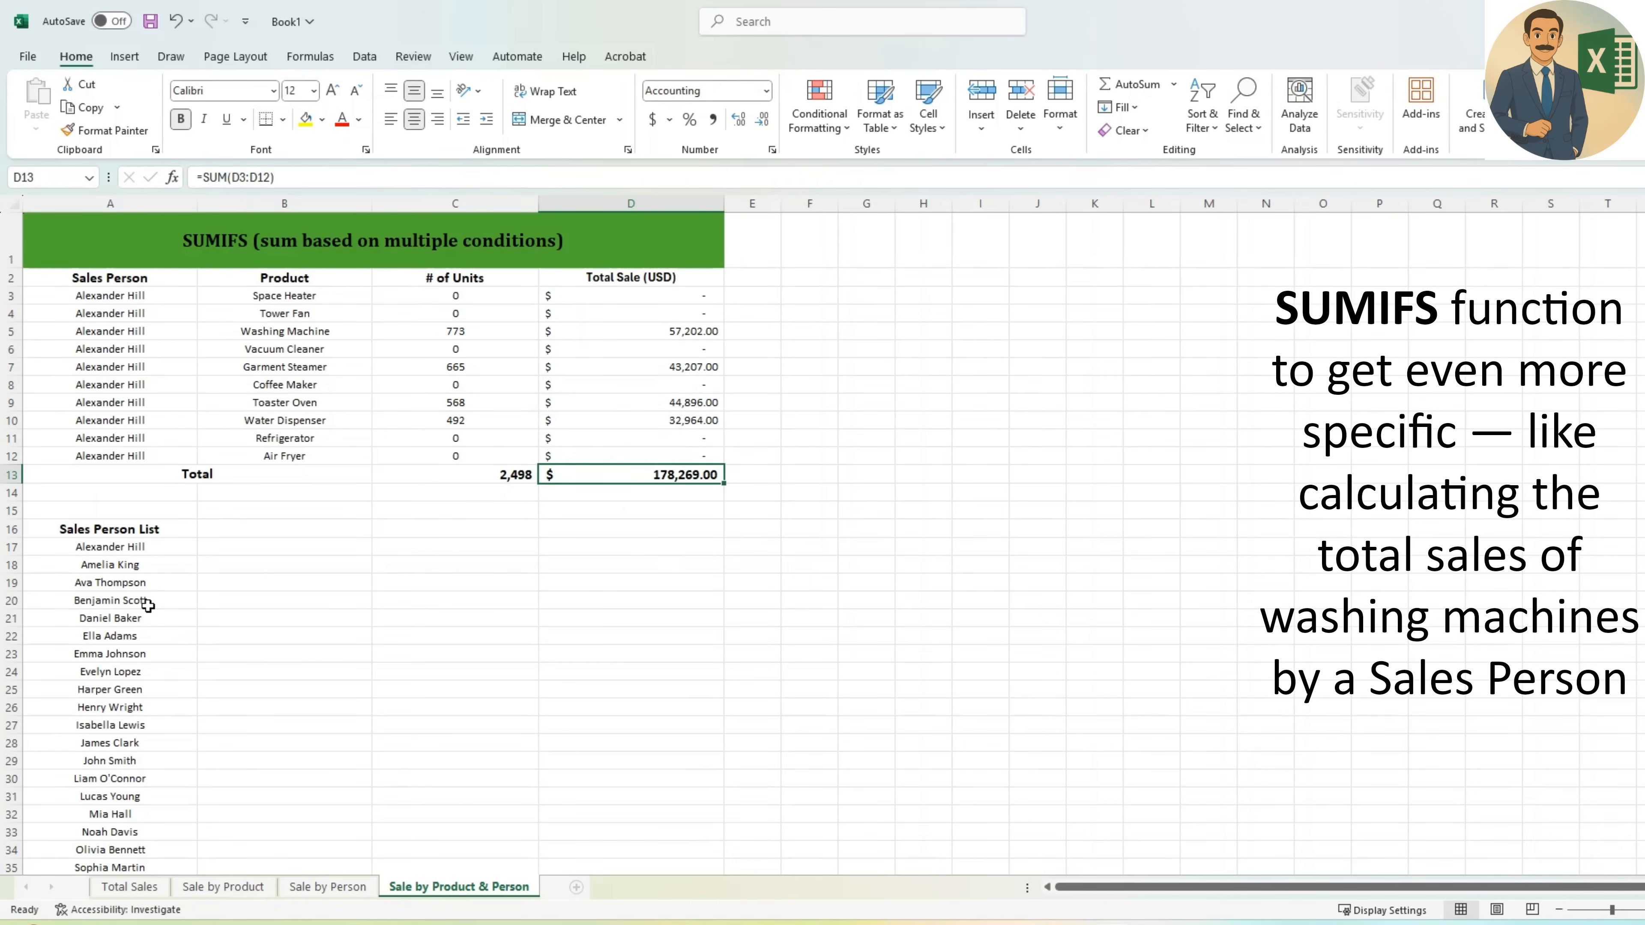
# - Fill the Sales Person cells A3:A12 with the name copied from A18 of the Sales Person List
pyautogui.click(168, 571)
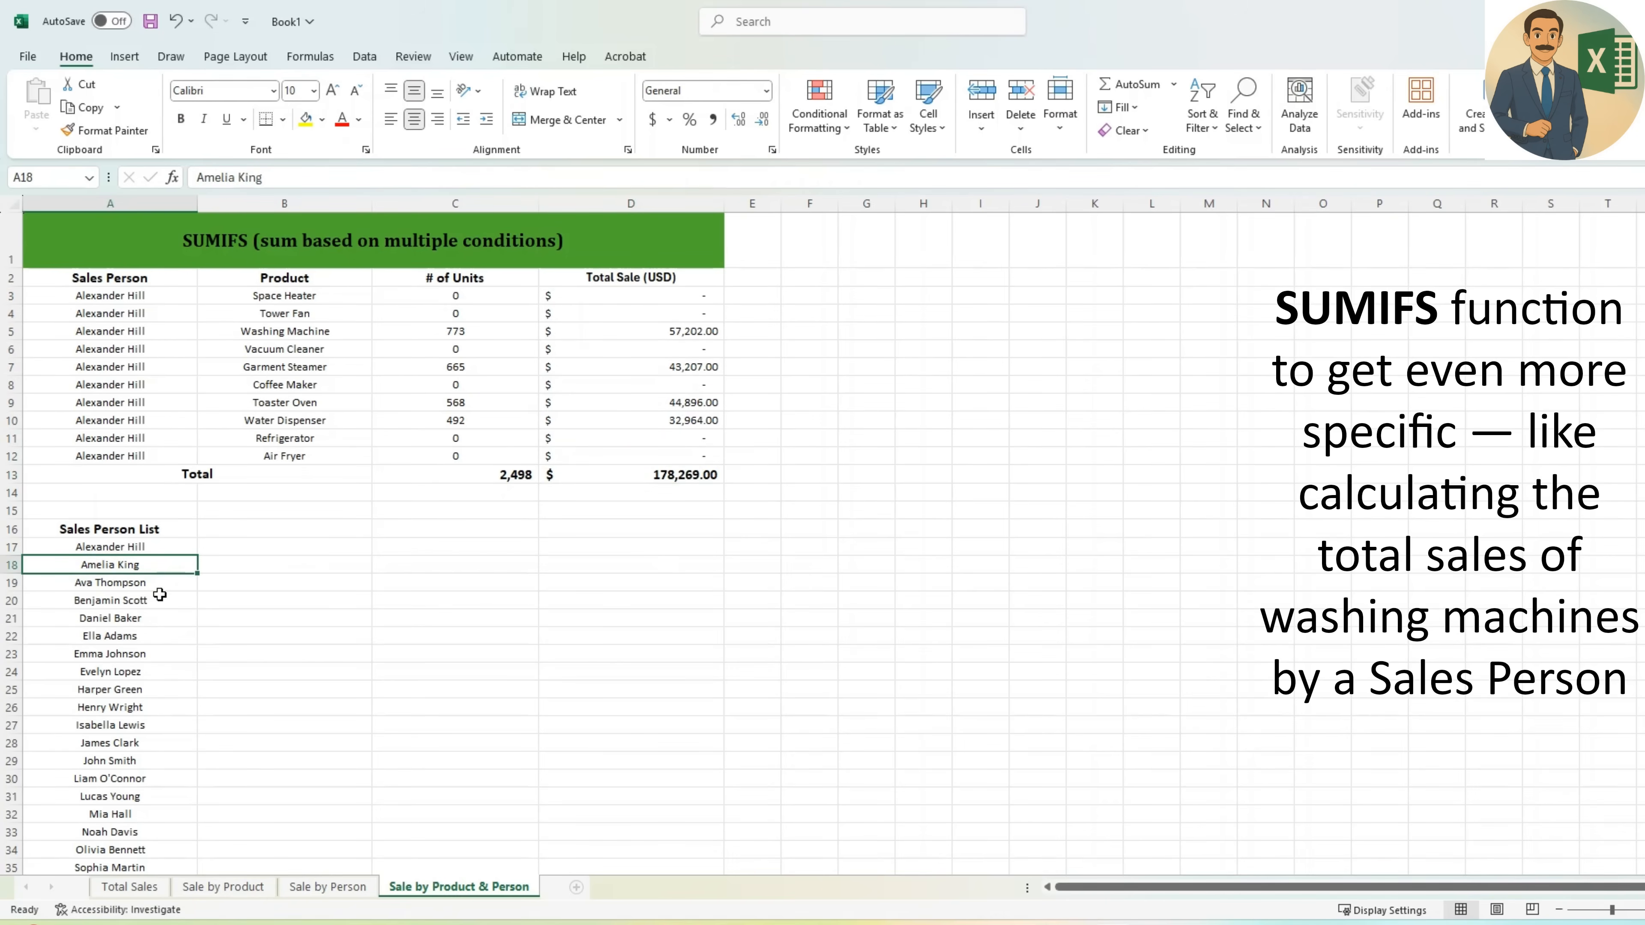
pyautogui.hotkey('ctrl', 'c')
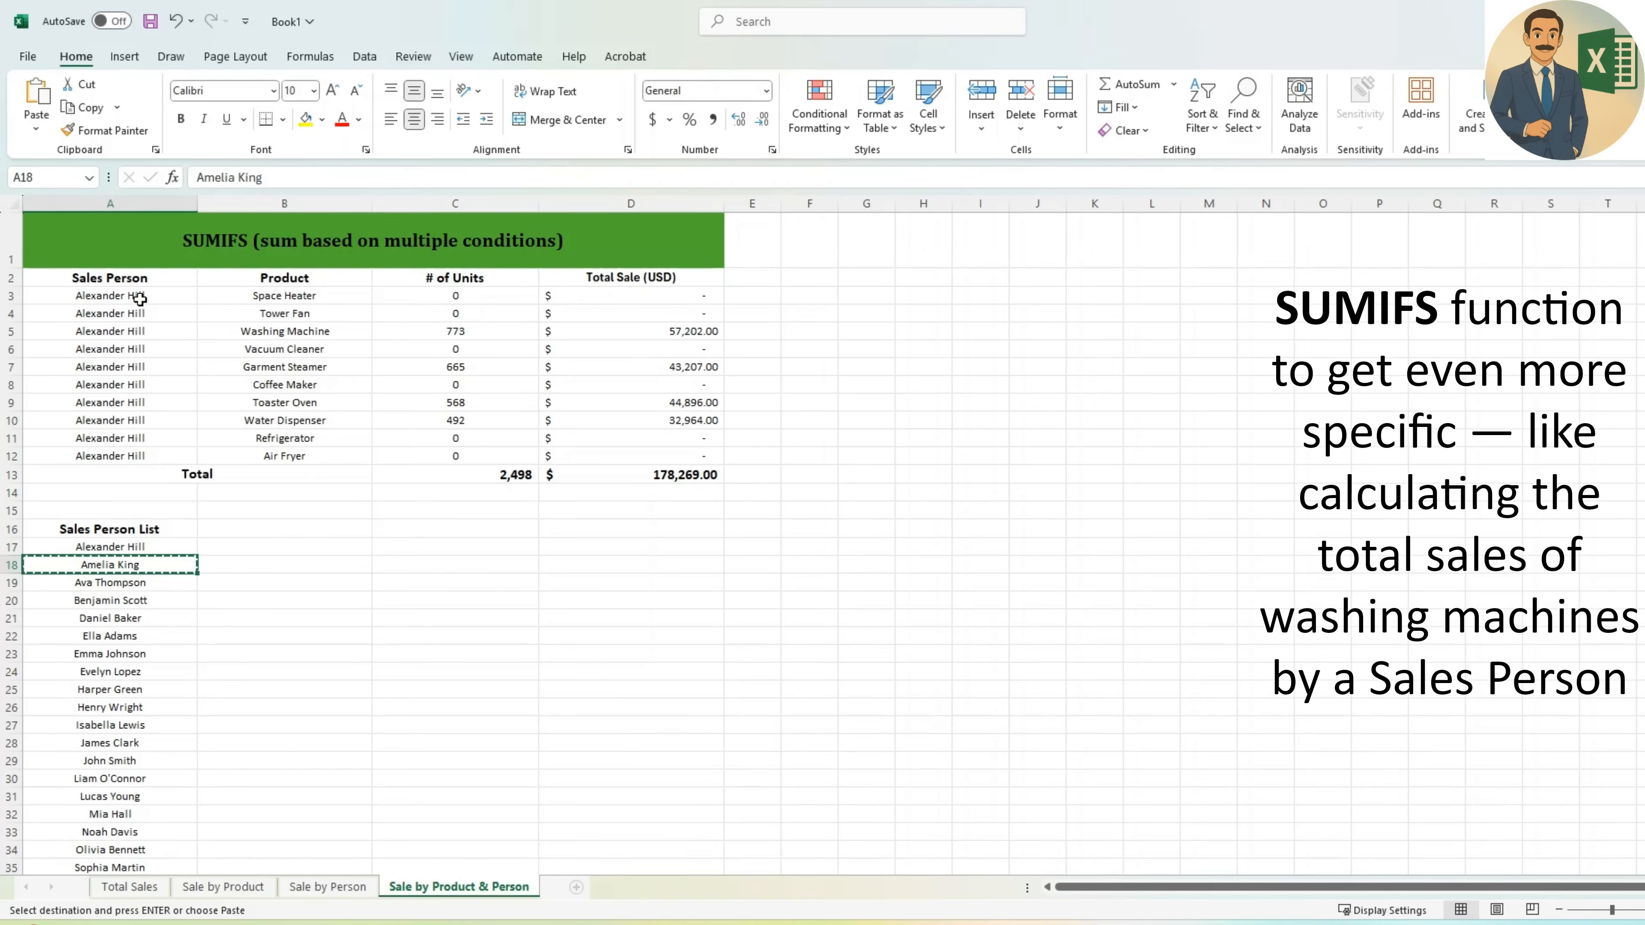
pyautogui.moveTo(139, 299); pyautogui.dragTo(157, 455)
pyautogui.hotkey('ctrl', 'v')
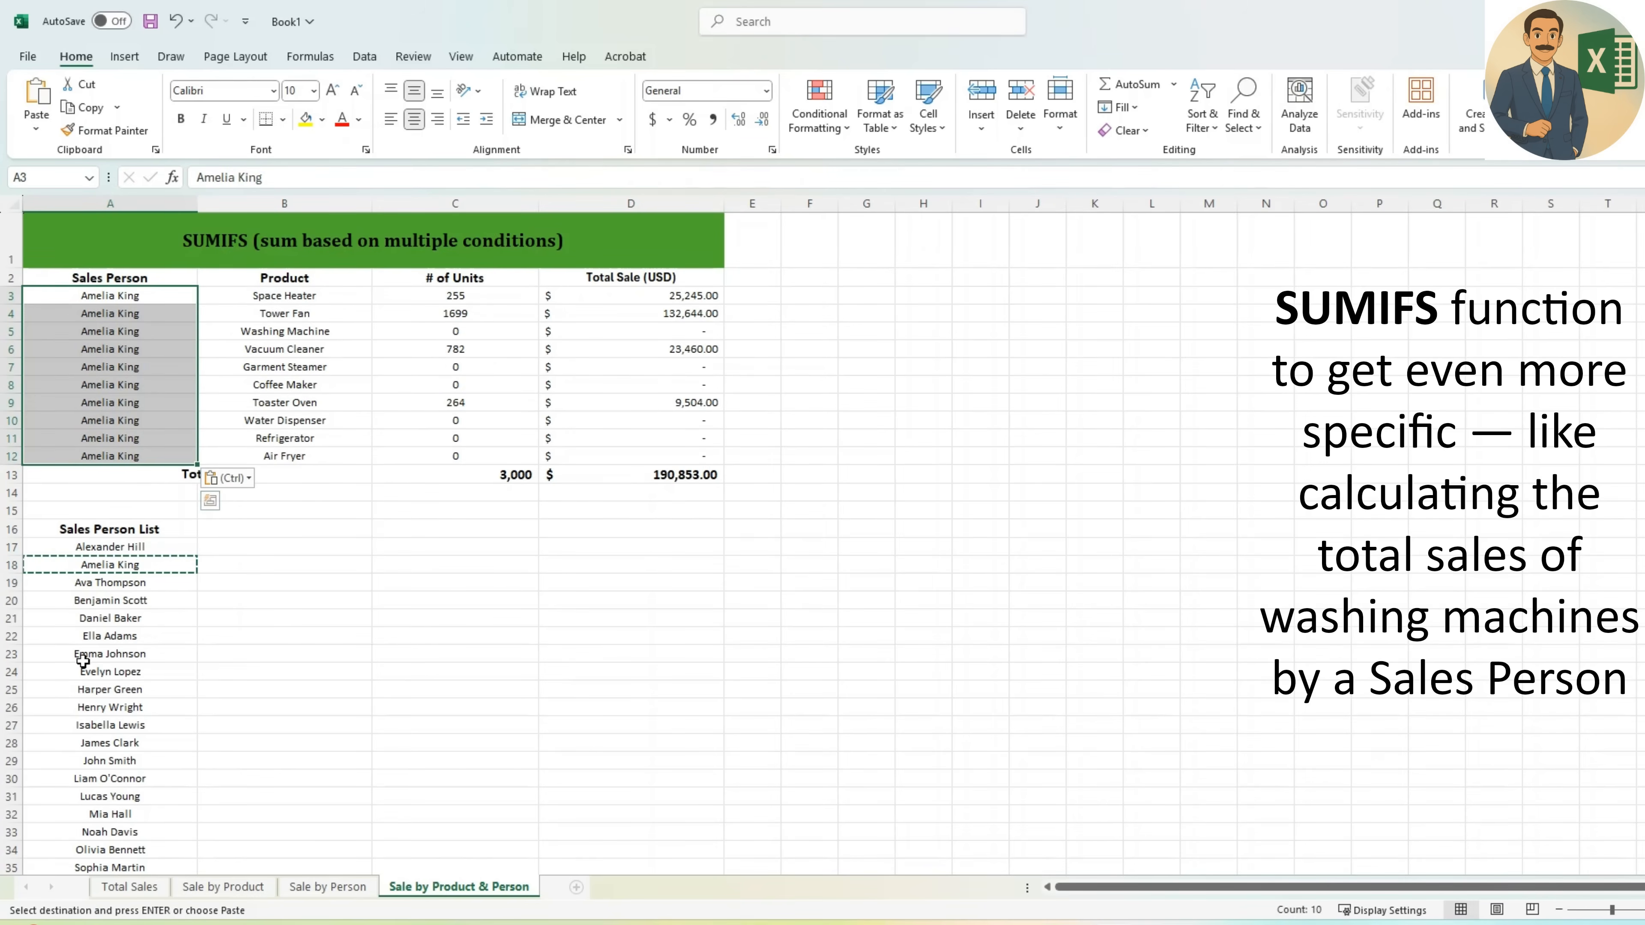
# - Replace the sales person in A3:A12 with the name copied from A19 of the Sales Person List
pyautogui.click(161, 587)
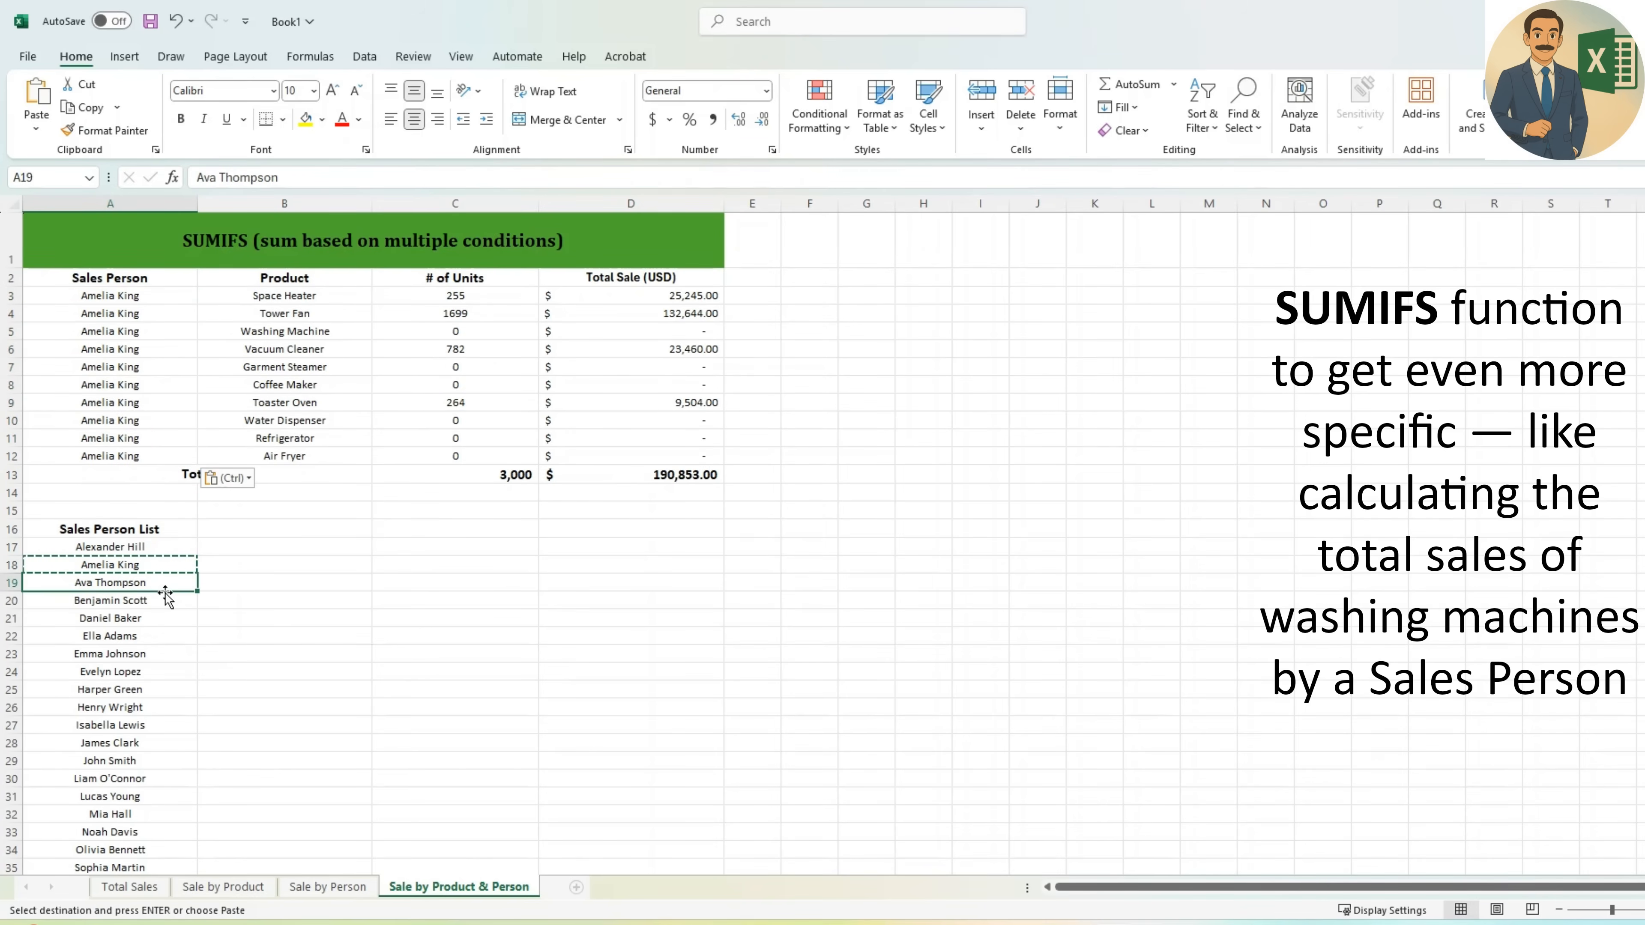
pyautogui.hotkey('ctrl', 'c')
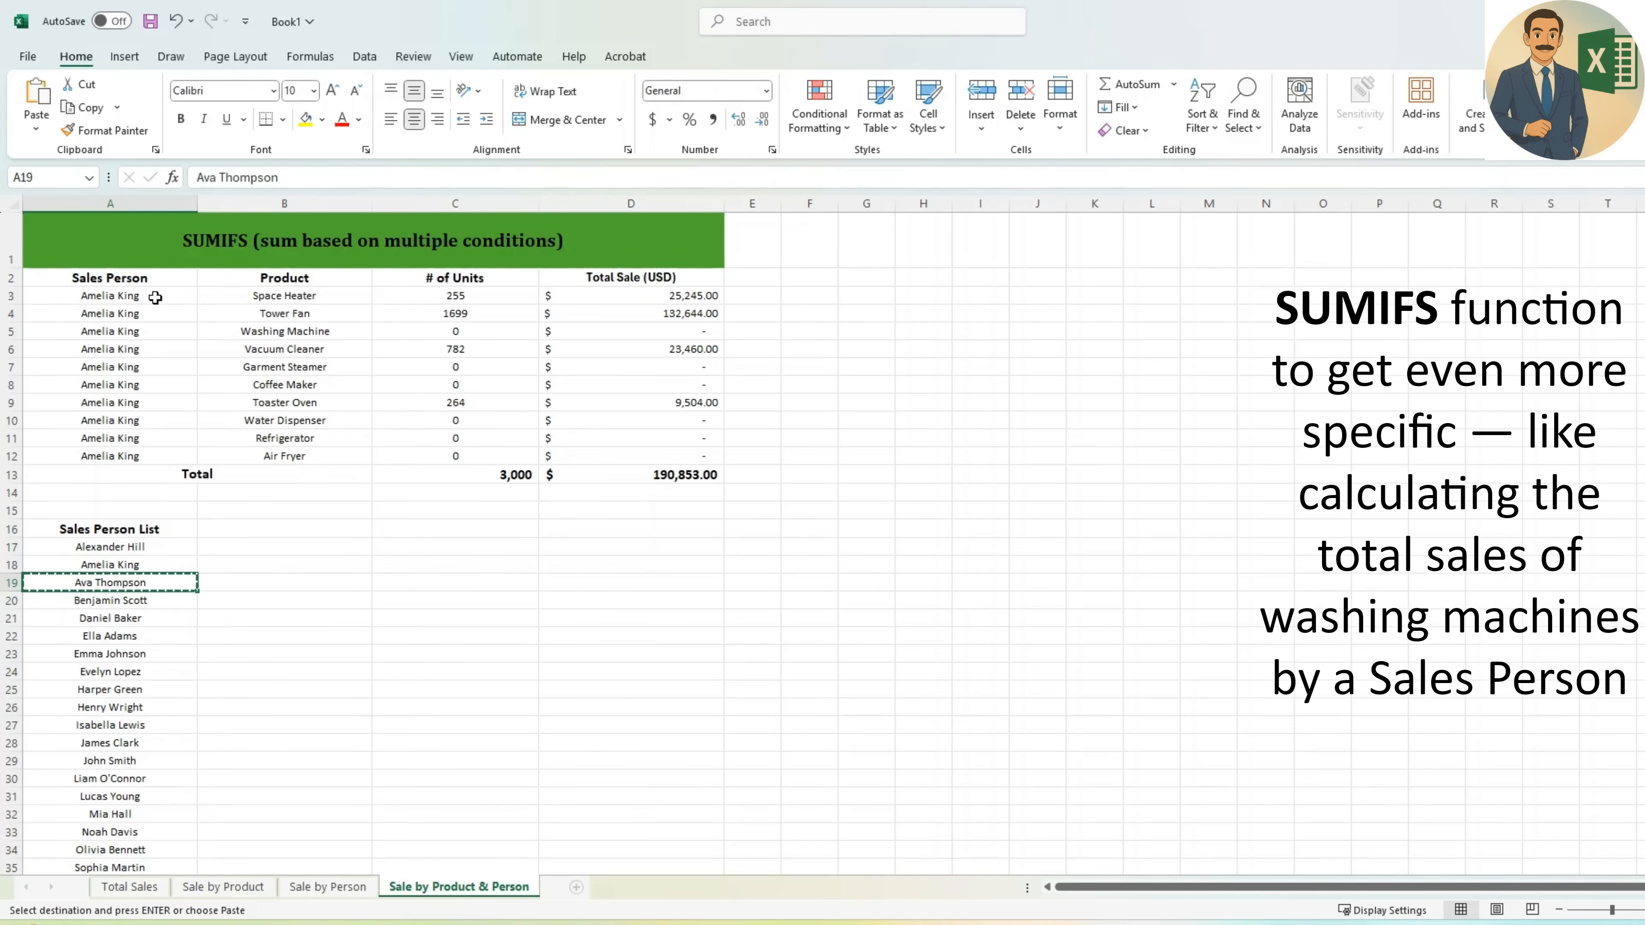
pyautogui.moveTo(156, 297); pyautogui.dragTo(152, 452)
pyautogui.hotkey('ctrl', 'v')
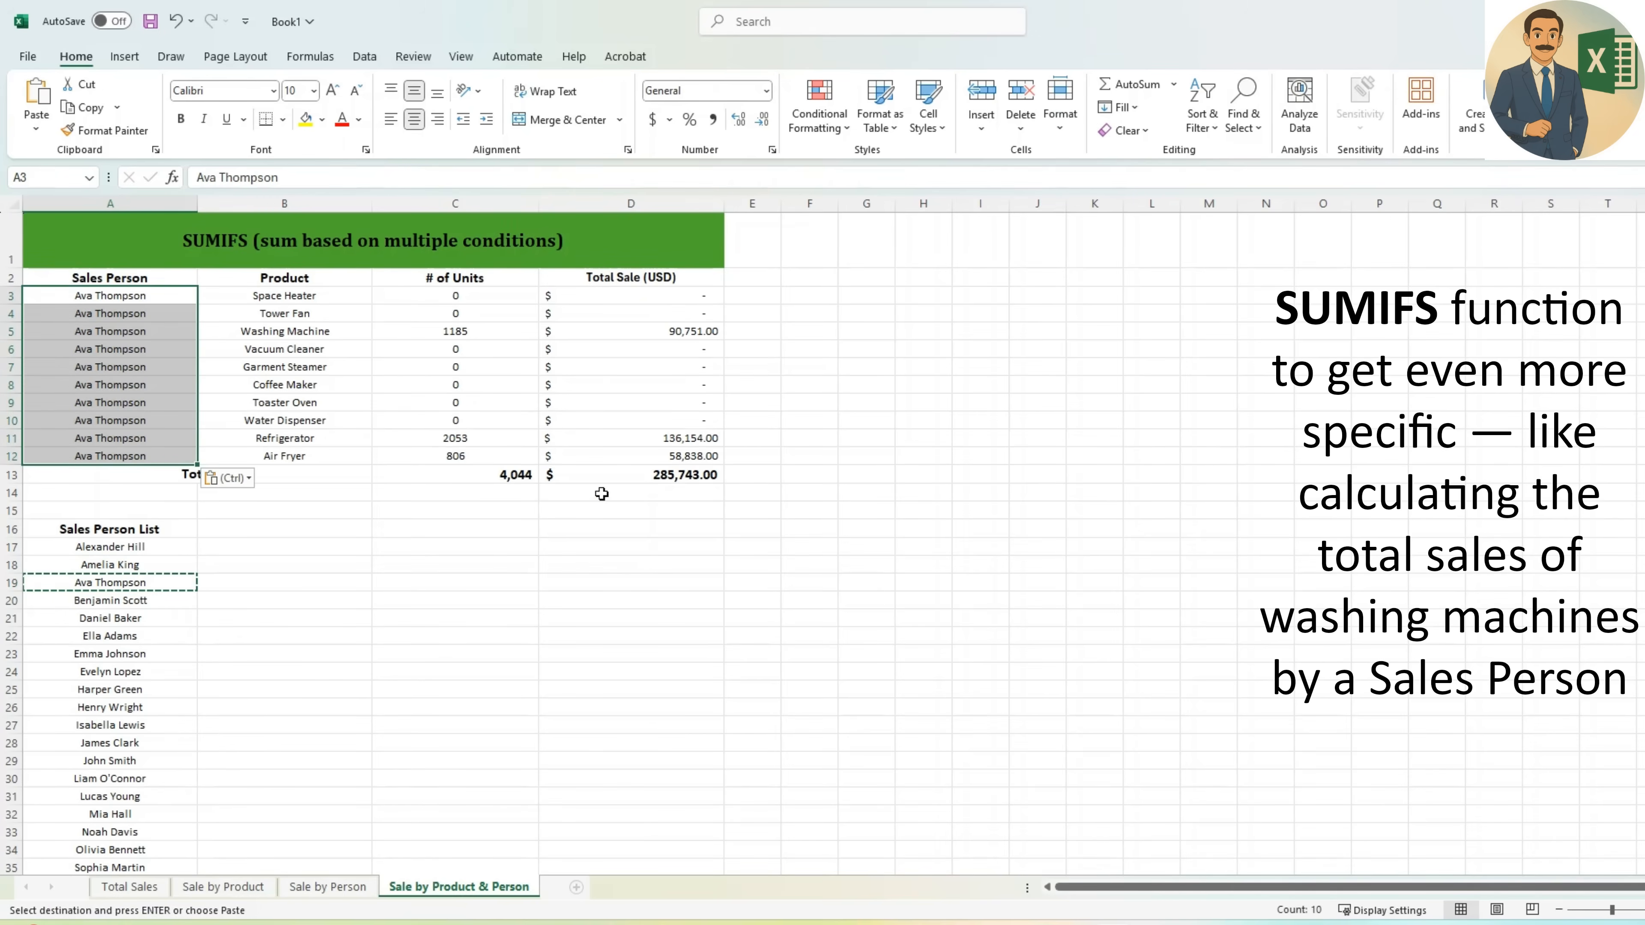